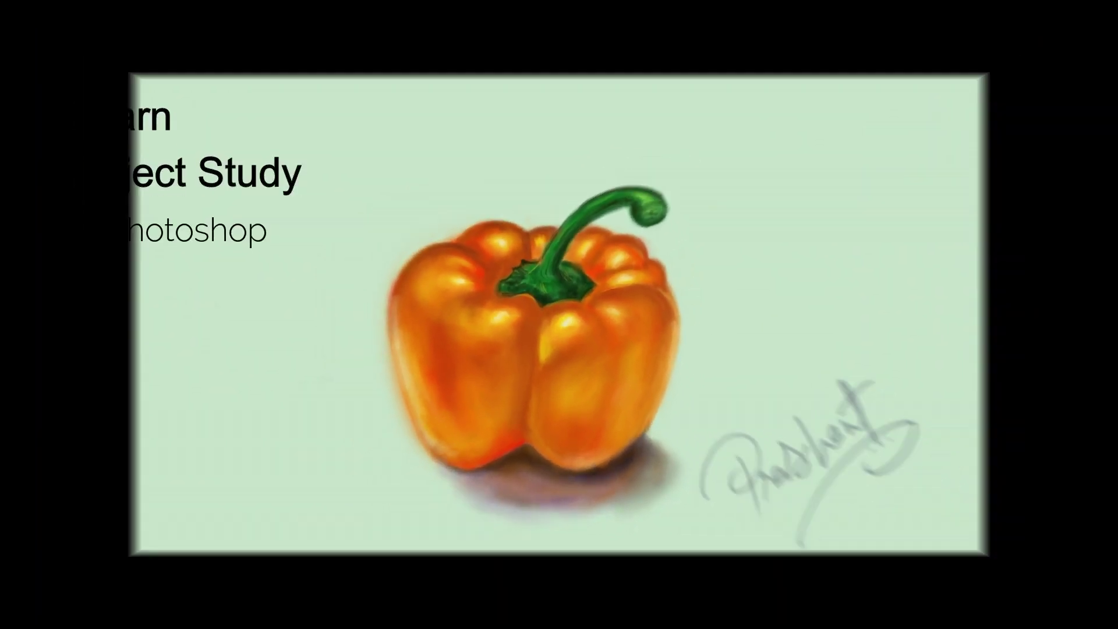
- At 41% brush opacity, lightly sketch the pepper's sides, bottom lobes, stem base and curled stem
{"action": "key", "text": "4"}
{"action": "key", "text": "1"}
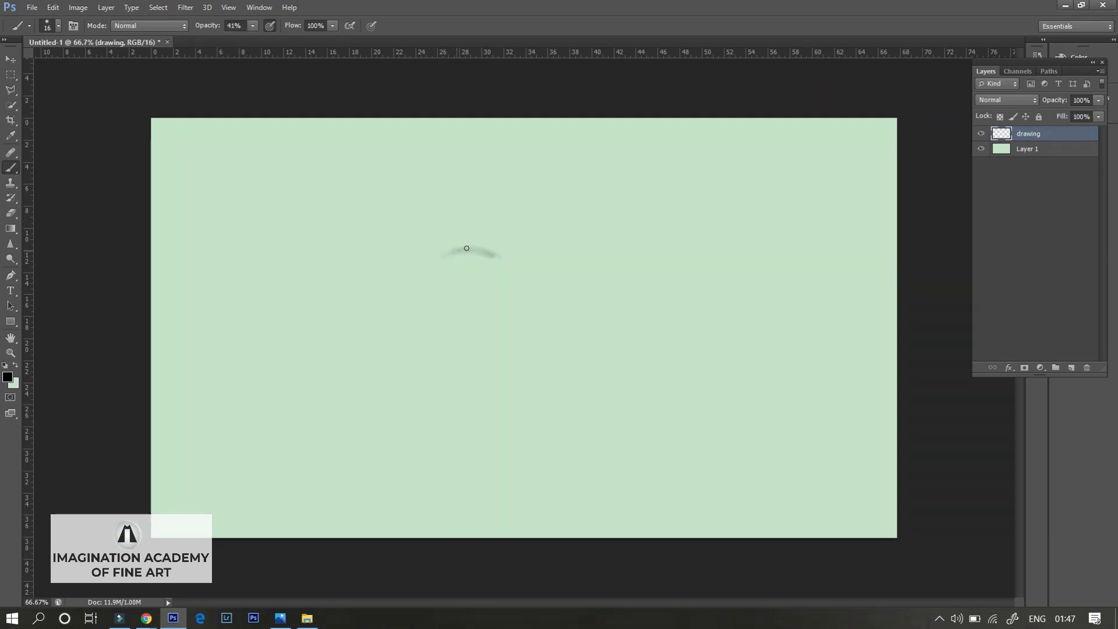
{"action": "mouse_move", "coordinate": [431, 265]}
{"action": "left_mouse_down"}
{"action": "mouse_move", "coordinate": [392, 287]}
{"action": "mouse_move", "coordinate": [399, 413]}
{"action": "left_mouse_up"}
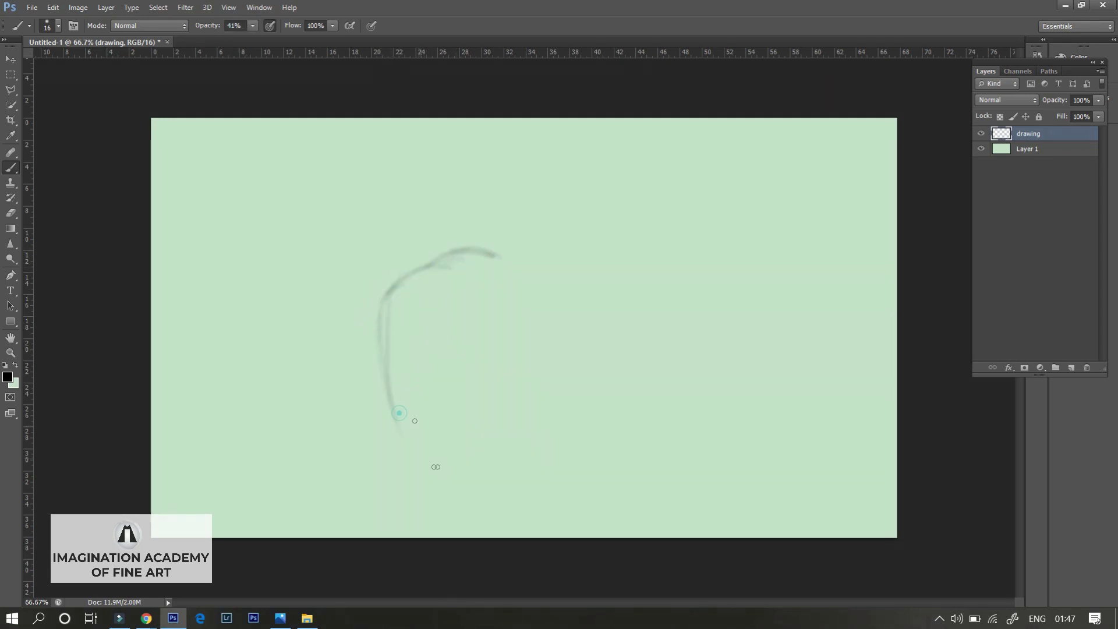
{"action": "left_click_drag", "start_coordinate": [493, 430], "coordinate": [571, 446]}
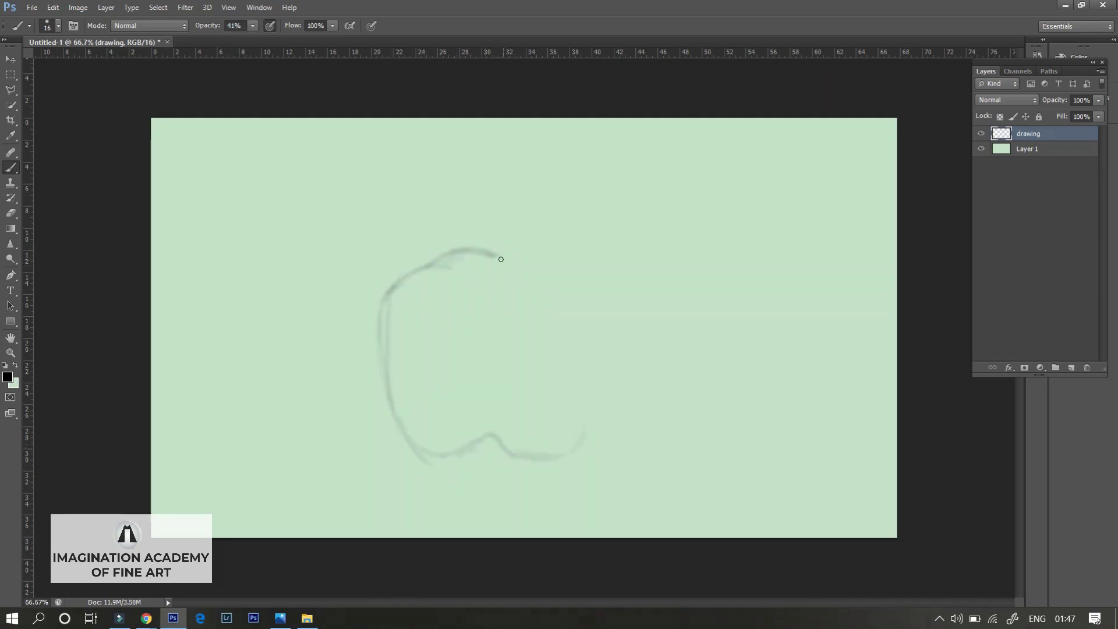
{"action": "mouse_move", "coordinate": [501, 260]}
{"action": "left_mouse_down"}
{"action": "mouse_move", "coordinate": [570, 260]}
{"action": "mouse_move", "coordinate": [600, 412]}
{"action": "left_mouse_up"}
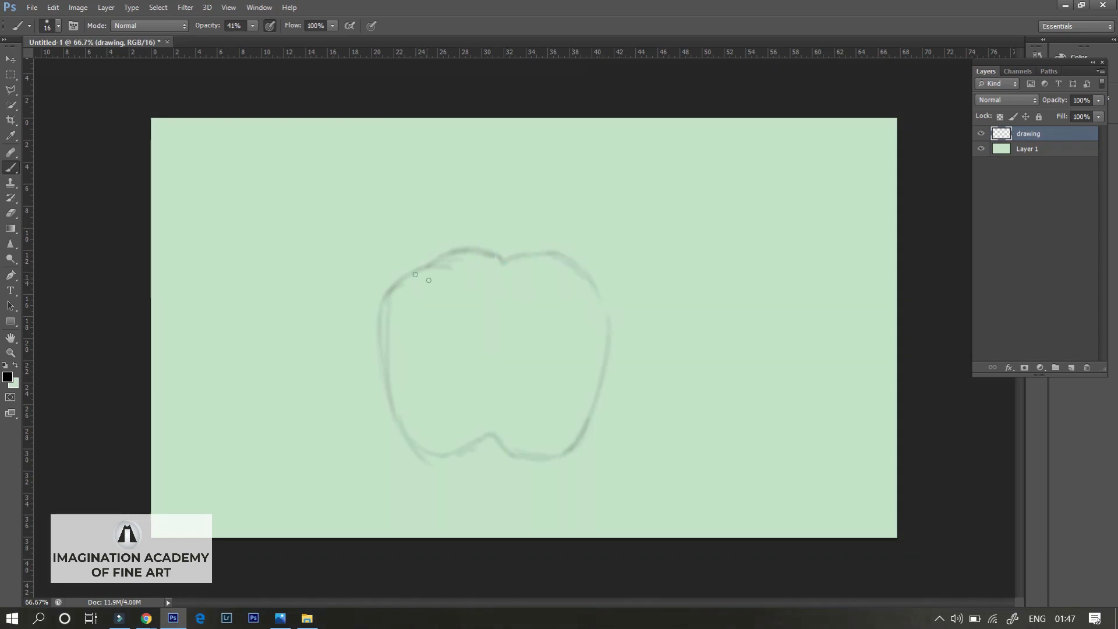
{"action": "mouse_move", "coordinate": [529, 293]}
{"action": "left_mouse_down"}
{"action": "mouse_move", "coordinate": [475, 306]}
{"action": "mouse_move", "coordinate": [510, 279]}
{"action": "mouse_move", "coordinate": [474, 294]}
{"action": "mouse_move", "coordinate": [499, 313]}
{"action": "mouse_move", "coordinate": [544, 305]}
{"action": "mouse_move", "coordinate": [529, 294]}
{"action": "mouse_move", "coordinate": [553, 229]}
{"action": "mouse_move", "coordinate": [613, 325]}
{"action": "mouse_move", "coordinate": [567, 457]}
{"action": "left_mouse_up"}
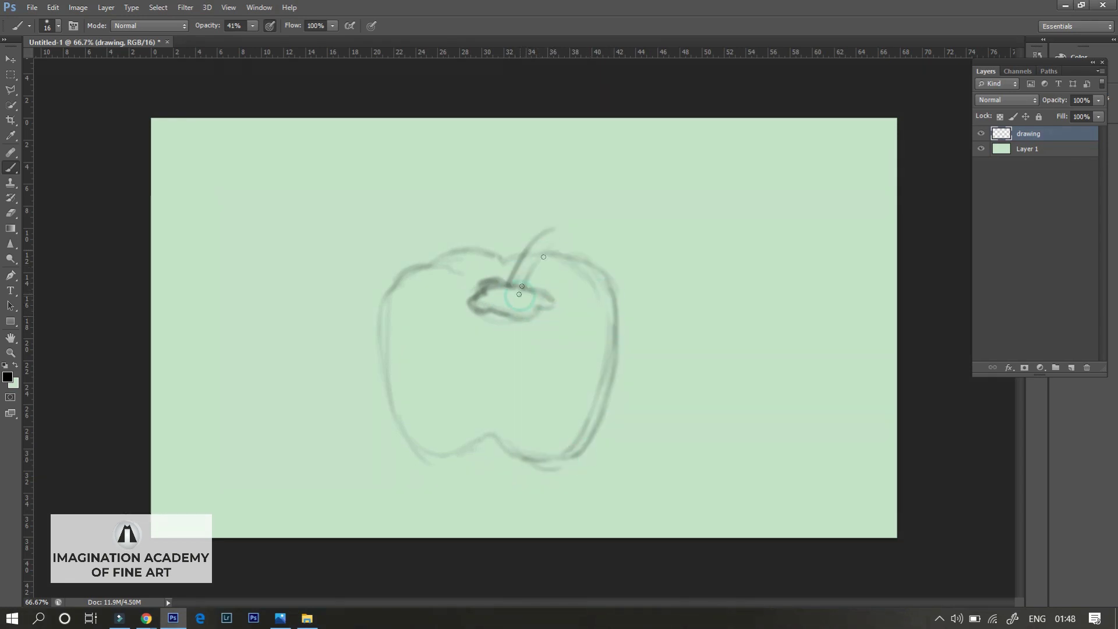
{"action": "mouse_move", "coordinate": [517, 287]}
{"action": "left_mouse_down"}
{"action": "mouse_move", "coordinate": [580, 224]}
{"action": "mouse_move", "coordinate": [616, 236]}
{"action": "mouse_move", "coordinate": [580, 242]}
{"action": "left_mouse_up"}
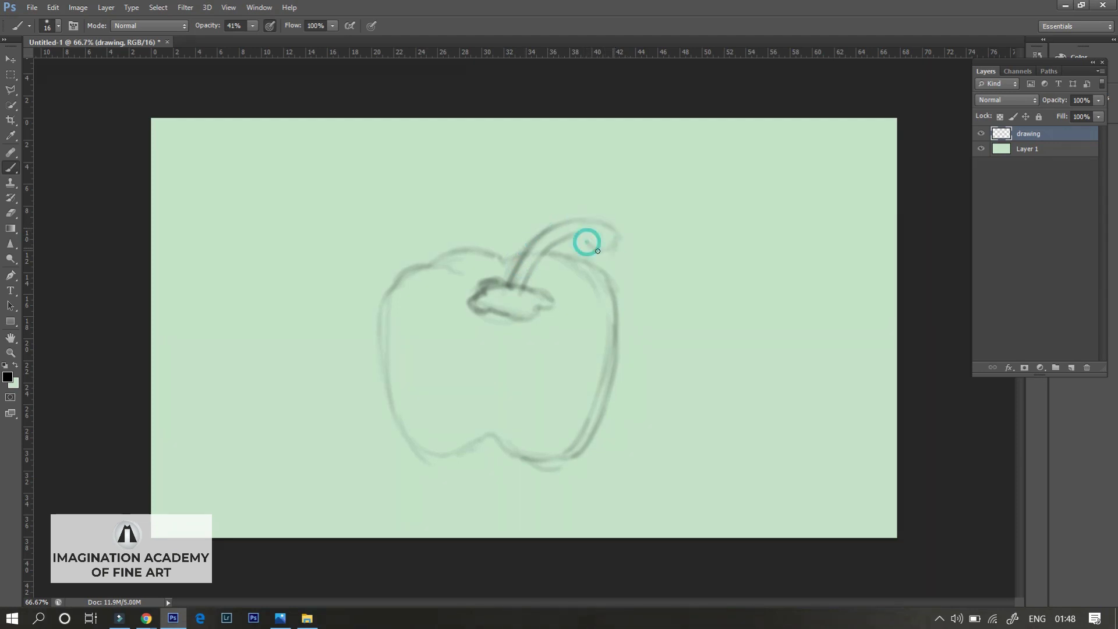
- With brush size 8, darken the stem base, curled stem and left pepper contour
{"action": "right_click", "coordinate": [575, 256]}
{"action": "type", "text": "8"}
{"action": "key", "text": "Return"}
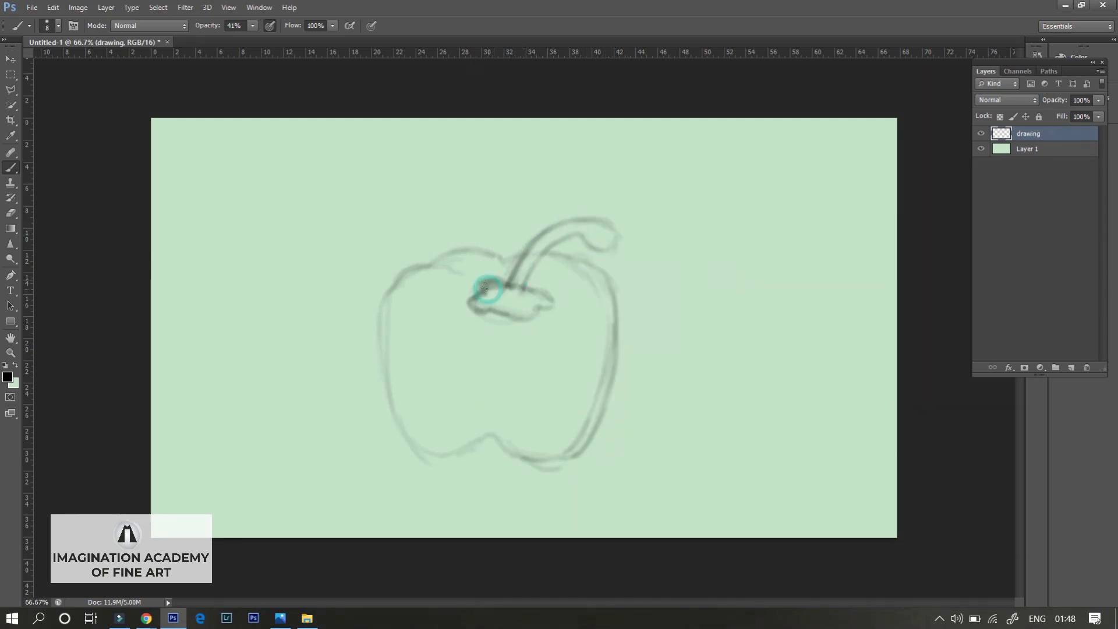
{"action": "mouse_move", "coordinate": [483, 295]}
{"action": "left_mouse_down"}
{"action": "mouse_move", "coordinate": [503, 315]}
{"action": "mouse_move", "coordinate": [540, 289]}
{"action": "left_mouse_up"}
{"action": "mouse_move", "coordinate": [584, 236]}
{"action": "left_mouse_down"}
{"action": "mouse_move", "coordinate": [616, 240]}
{"action": "mouse_move", "coordinate": [536, 230]}
{"action": "left_mouse_up"}
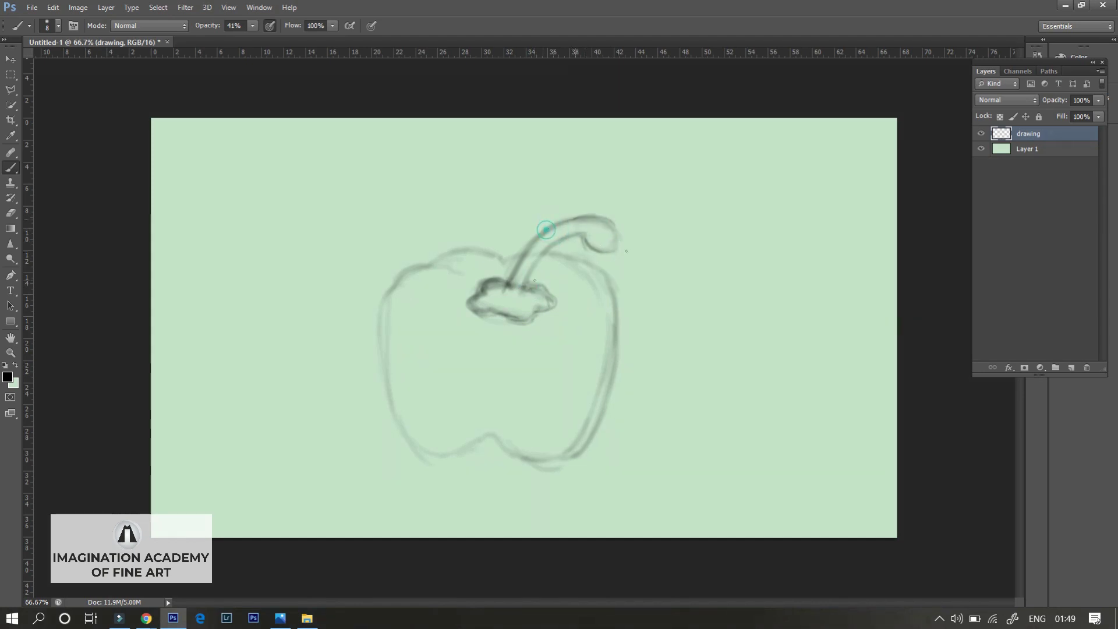
{"action": "mouse_move", "coordinate": [431, 261]}
{"action": "left_mouse_down"}
{"action": "mouse_move", "coordinate": [386, 309]}
{"action": "mouse_move", "coordinate": [387, 408]}
{"action": "left_mouse_up"}
{"action": "left_click_drag", "start_coordinate": [425, 452], "coordinate": [465, 449]}
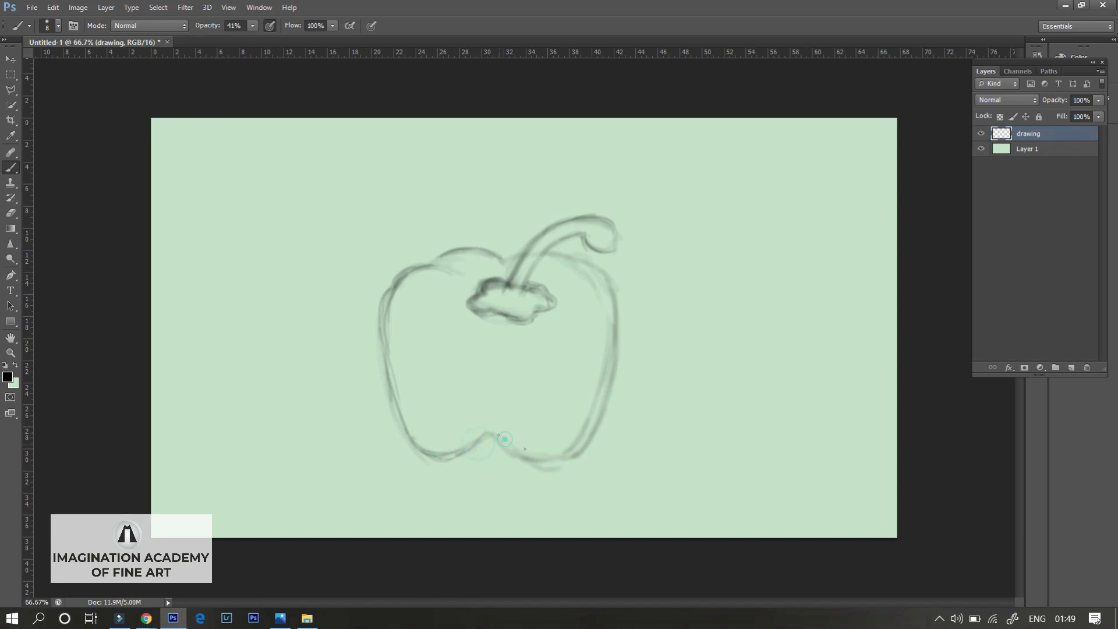
- Darken the bottom lobes, right shoulder and stem base, then add a new layer
{"action": "left_click_drag", "start_coordinate": [600, 408], "coordinate": [553, 465]}
{"action": "left_click_drag", "start_coordinate": [458, 455], "coordinate": [425, 466]}
{"action": "mouse_move", "coordinate": [502, 419]}
{"action": "left_mouse_down"}
{"action": "mouse_move", "coordinate": [471, 453]}
{"action": "mouse_move", "coordinate": [519, 461]}
{"action": "left_mouse_up"}
{"action": "left_click_drag", "start_coordinate": [614, 301], "coordinate": [582, 256]}
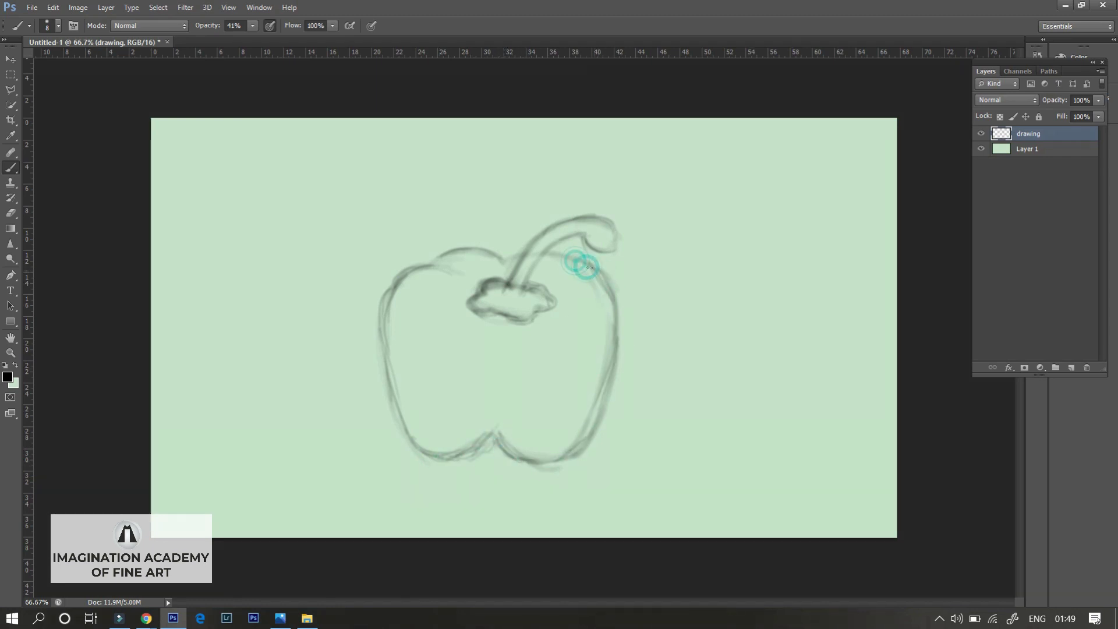
{"action": "left_click_drag", "start_coordinate": [506, 292], "coordinate": [533, 296]}
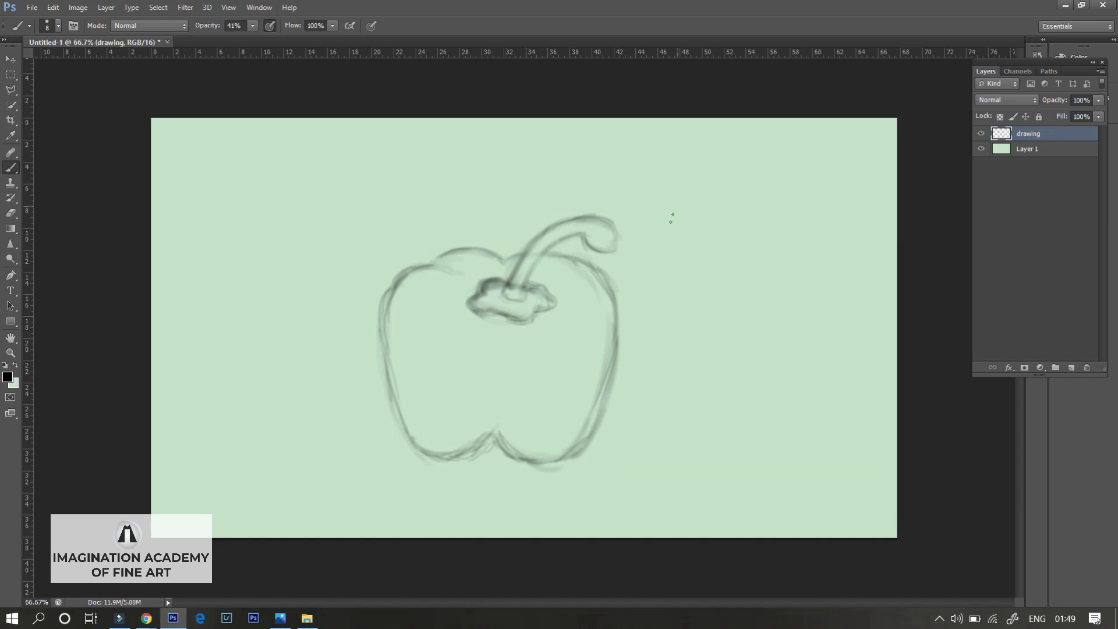
{"action": "key", "text": "ctrl+shift+n"}
{"action": "key", "text": "Return"}
{"action": "type", "text": "base"}
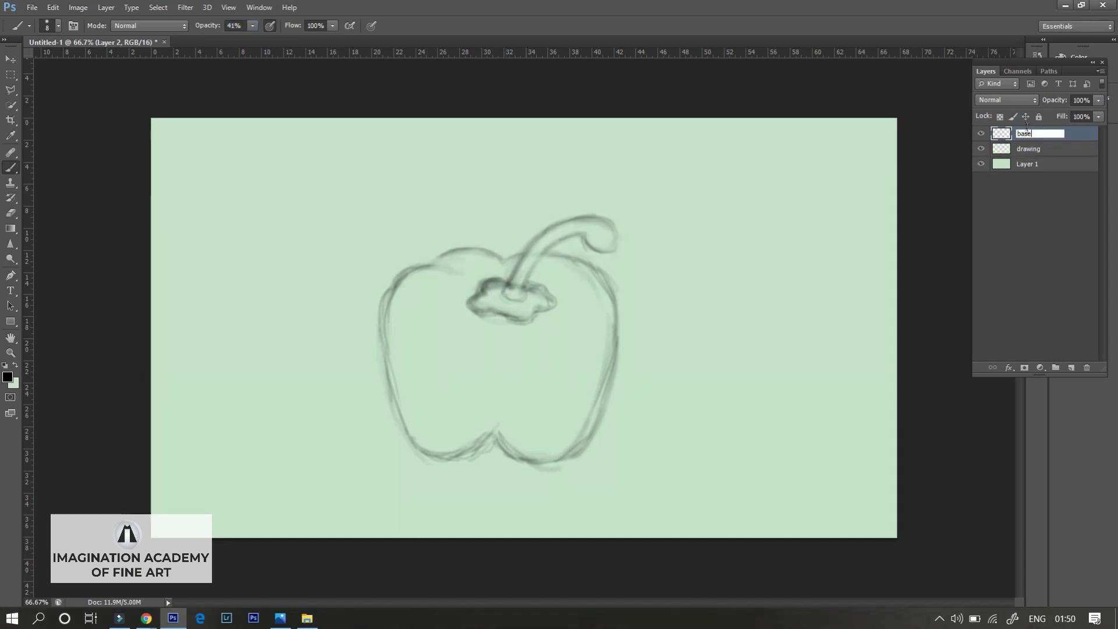
- Name the new layer 'base', move it below the drawing, and choose orange
{"action": "left_click", "coordinate": [953, 100]}
{"action": "key", "text": "ctrl+bracketleft"}
{"action": "left_click", "coordinate": [8, 377]}
{"action": "left_click", "coordinate": [775, 251]}
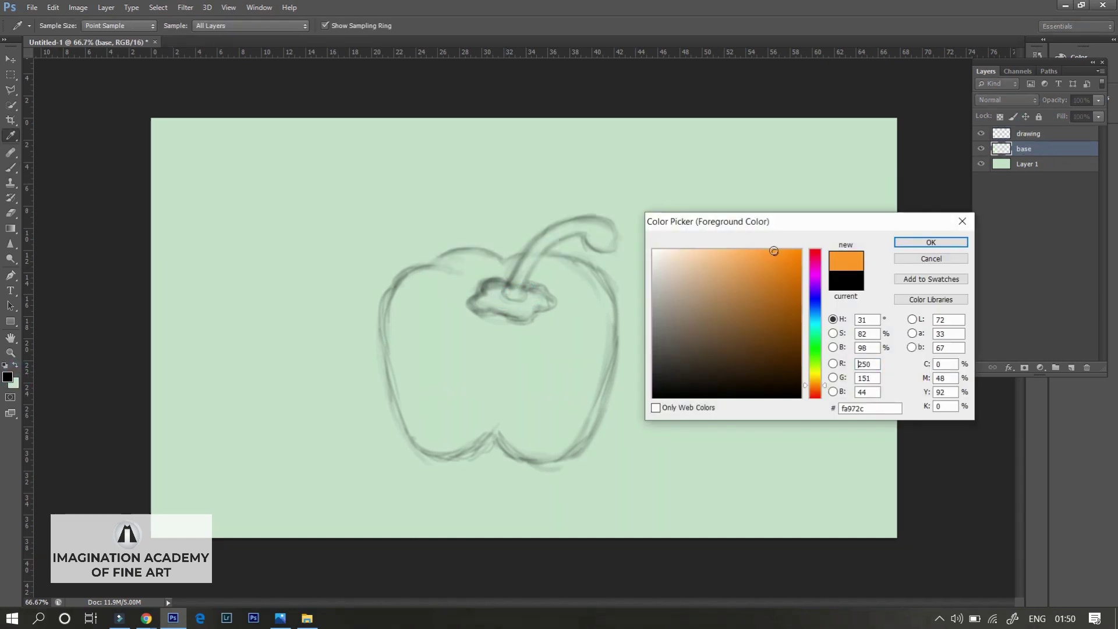
{"action": "left_click", "coordinate": [930, 242]}
{"action": "left_click", "coordinate": [8, 377]}
{"action": "left_click", "coordinate": [912, 245]}
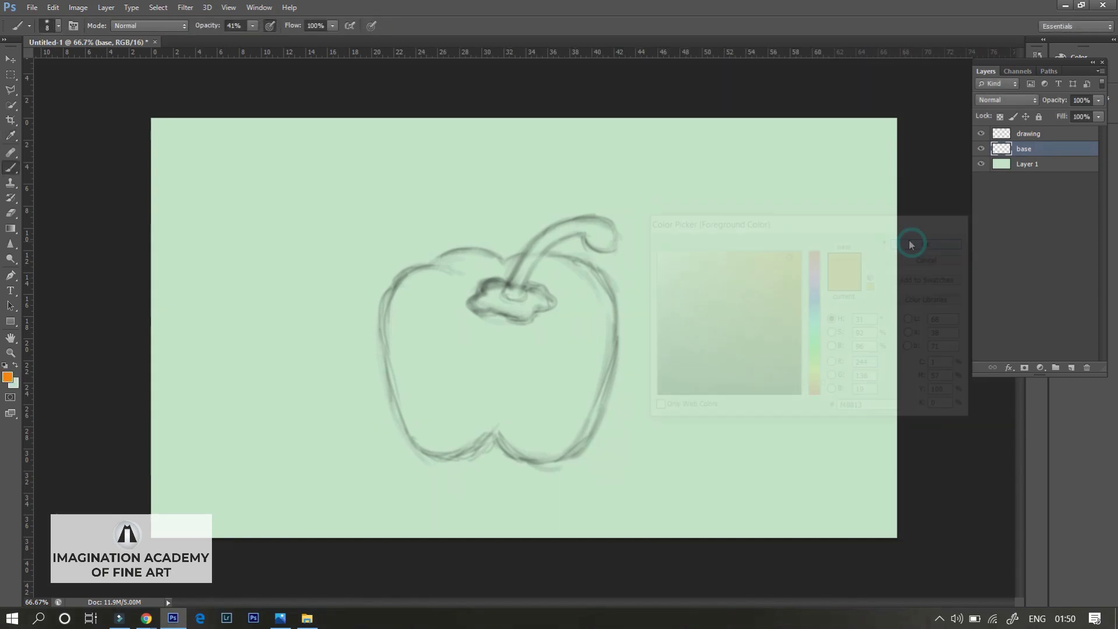
- With brush size 143 at 88% opacity, fill the pepper's left side orange
{"action": "right_click", "coordinate": [513, 351]}
{"action": "left_click_drag", "start_coordinate": [527, 371], "coordinate": [547, 372]}
{"action": "left_click_drag", "start_coordinate": [462, 349], "coordinate": [443, 384]}
{"action": "left_click", "coordinate": [253, 26]}
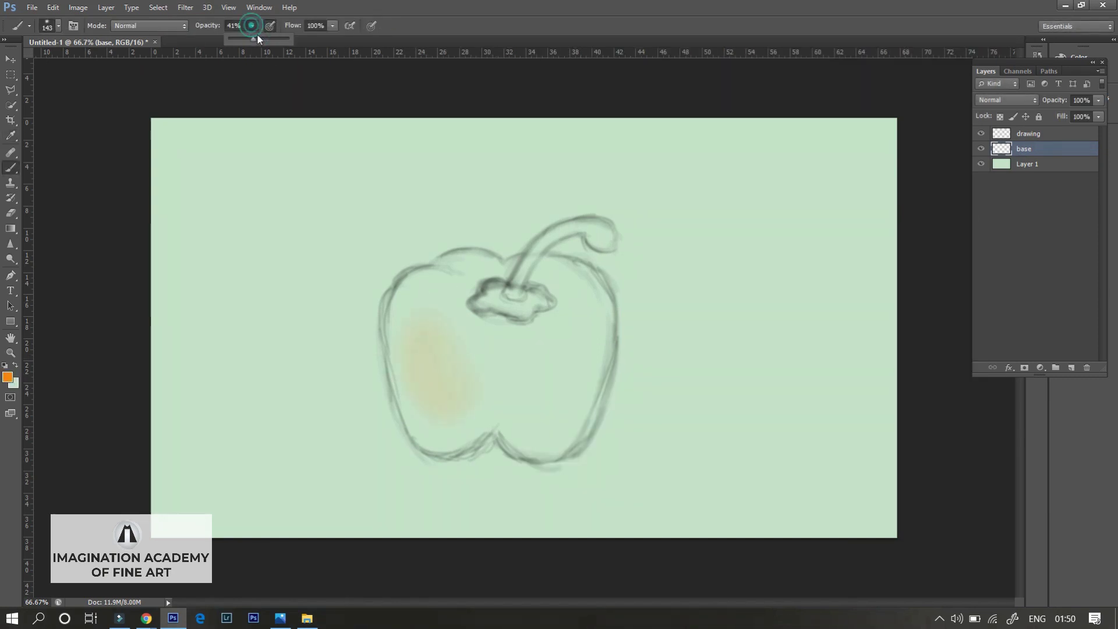
{"action": "left_click_drag", "start_coordinate": [258, 39], "coordinate": [282, 39]}
{"action": "mouse_move", "coordinate": [442, 402]}
{"action": "left_mouse_down"}
{"action": "mouse_move", "coordinate": [400, 380]}
{"action": "mouse_move", "coordinate": [437, 319]}
{"action": "mouse_move", "coordinate": [489, 357]}
{"action": "mouse_move", "coordinate": [489, 407]}
{"action": "mouse_move", "coordinate": [579, 300]}
{"action": "mouse_move", "coordinate": [512, 367]}
{"action": "mouse_move", "coordinate": [523, 405]}
{"action": "mouse_move", "coordinate": [486, 350]}
{"action": "left_mouse_up"}
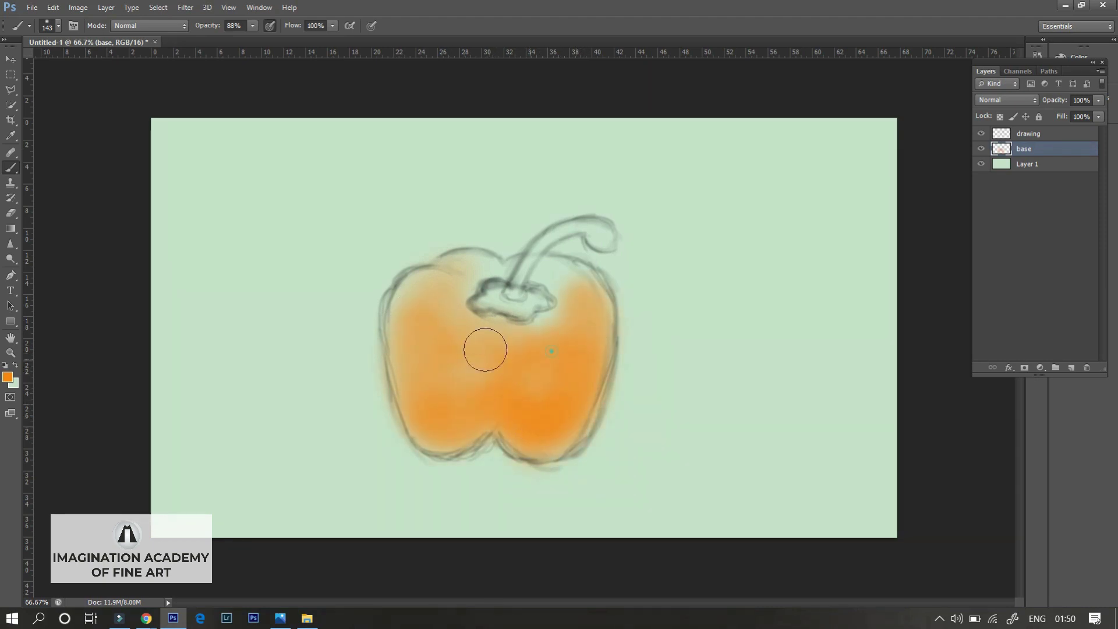
- Using brush sizes 54 and 82, fill the top, stem area and left side orange
{"action": "right_click", "coordinate": [565, 354]}
{"action": "left_click_drag", "start_coordinate": [611, 387], "coordinate": [585, 387]}
{"action": "key", "text": "Return"}
{"action": "left_click_drag", "start_coordinate": [546, 263], "coordinate": [589, 350]}
{"action": "left_click_drag", "start_coordinate": [548, 309], "coordinate": [524, 326]}
{"action": "mouse_move", "coordinate": [443, 309]}
{"action": "left_mouse_down"}
{"action": "mouse_move", "coordinate": [492, 319]}
{"action": "mouse_move", "coordinate": [460, 277]}
{"action": "mouse_move", "coordinate": [484, 260]}
{"action": "mouse_move", "coordinate": [434, 279]}
{"action": "mouse_move", "coordinate": [407, 401]}
{"action": "left_mouse_up"}
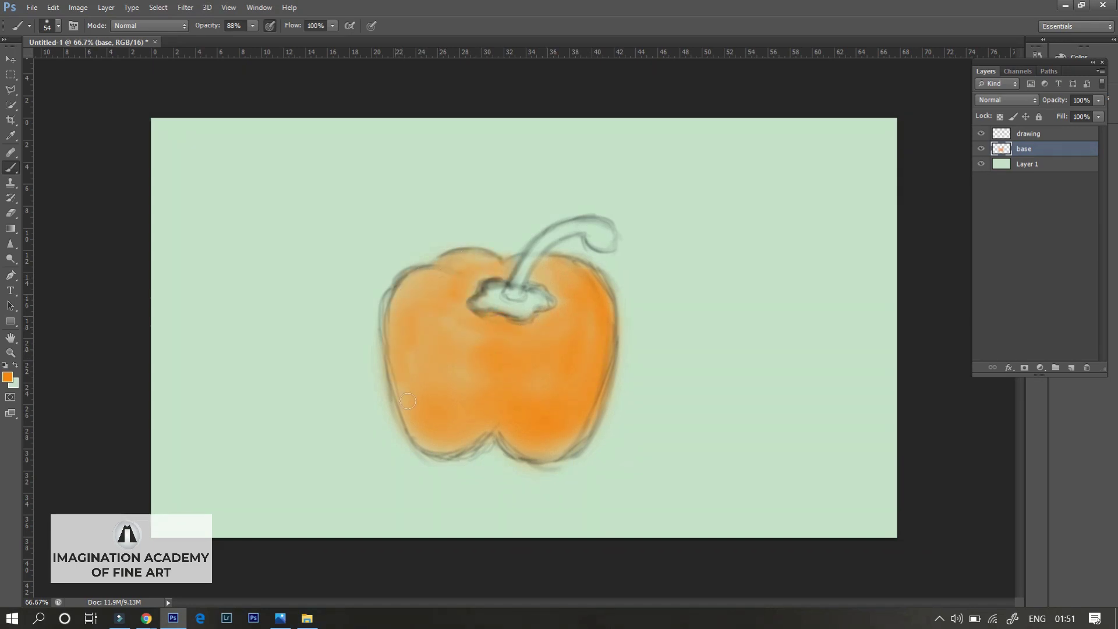
{"action": "right_click", "coordinate": [431, 319]}
{"action": "mouse_move", "coordinate": [392, 349]}
{"action": "left_mouse_down"}
{"action": "mouse_move", "coordinate": [452, 314]}
{"action": "mouse_move", "coordinate": [404, 355]}
{"action": "mouse_move", "coordinate": [421, 432]}
{"action": "mouse_move", "coordinate": [574, 402]}
{"action": "mouse_move", "coordinate": [582, 338]}
{"action": "mouse_move", "coordinate": [466, 366]}
{"action": "mouse_move", "coordinate": [539, 273]}
{"action": "mouse_move", "coordinate": [481, 262]}
{"action": "mouse_move", "coordinate": [461, 283]}
{"action": "left_mouse_up"}
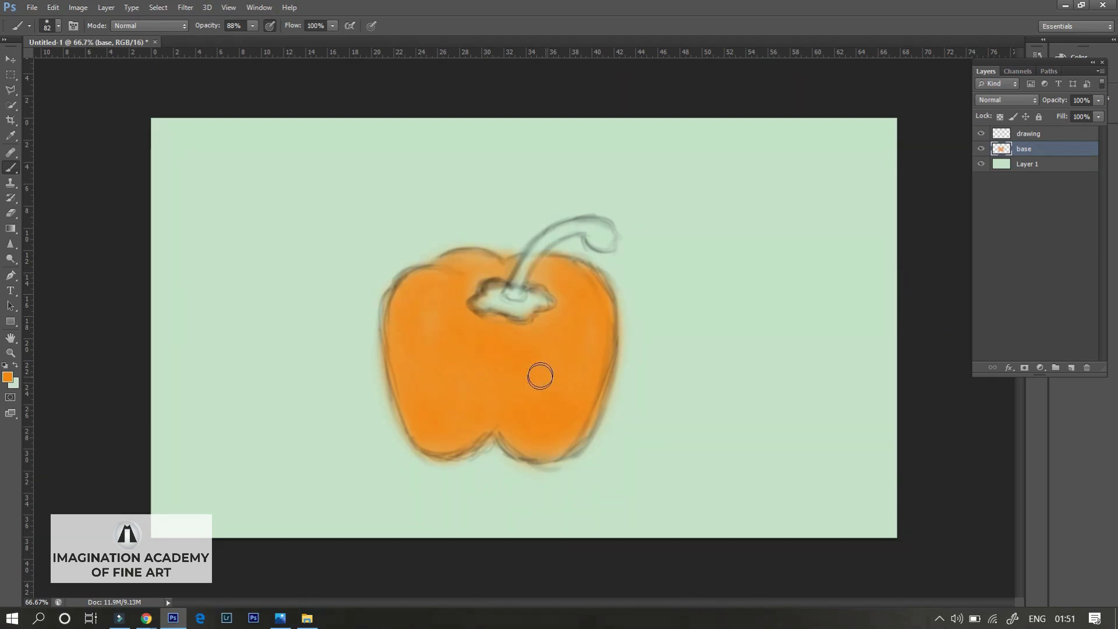
- At 100% opacity, smooth the orange along the edges, then add a new layer
{"action": "right_click", "coordinate": [544, 343]}
{"action": "key", "text": "Escape"}
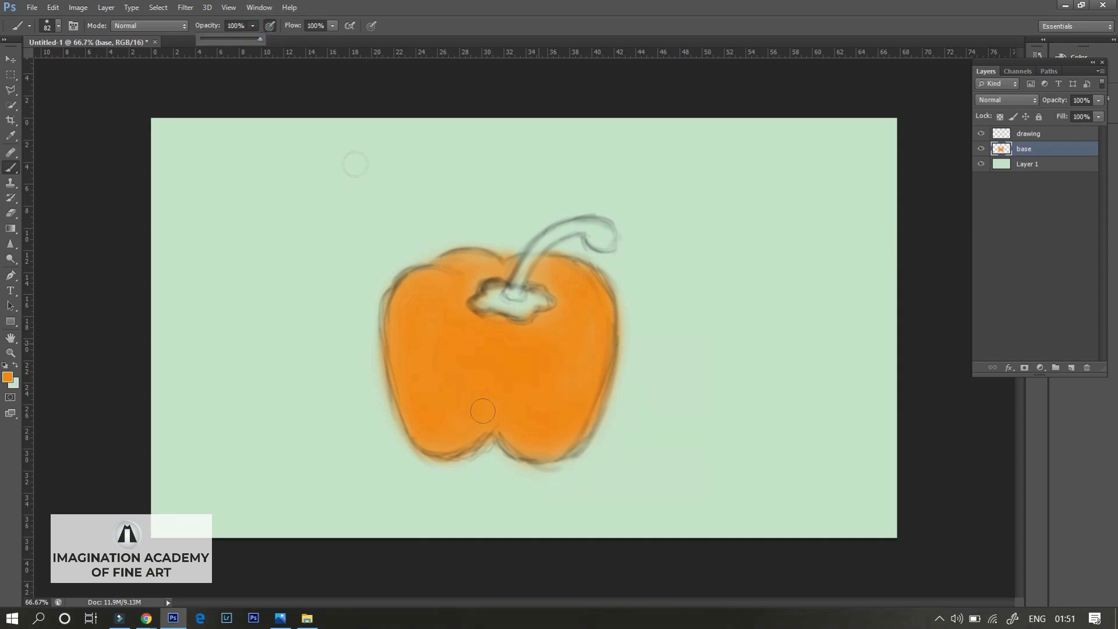
{"action": "right_click", "coordinate": [529, 377]}
{"action": "key", "text": "Return"}
{"action": "mouse_move", "coordinate": [413, 324]}
{"action": "left_mouse_down"}
{"action": "mouse_move", "coordinate": [430, 412]}
{"action": "mouse_move", "coordinate": [445, 349]}
{"action": "mouse_move", "coordinate": [569, 320]}
{"action": "mouse_move", "coordinate": [516, 408]}
{"action": "left_mouse_up"}
{"action": "right_click", "coordinate": [516, 408]}
{"action": "key", "text": "Return"}
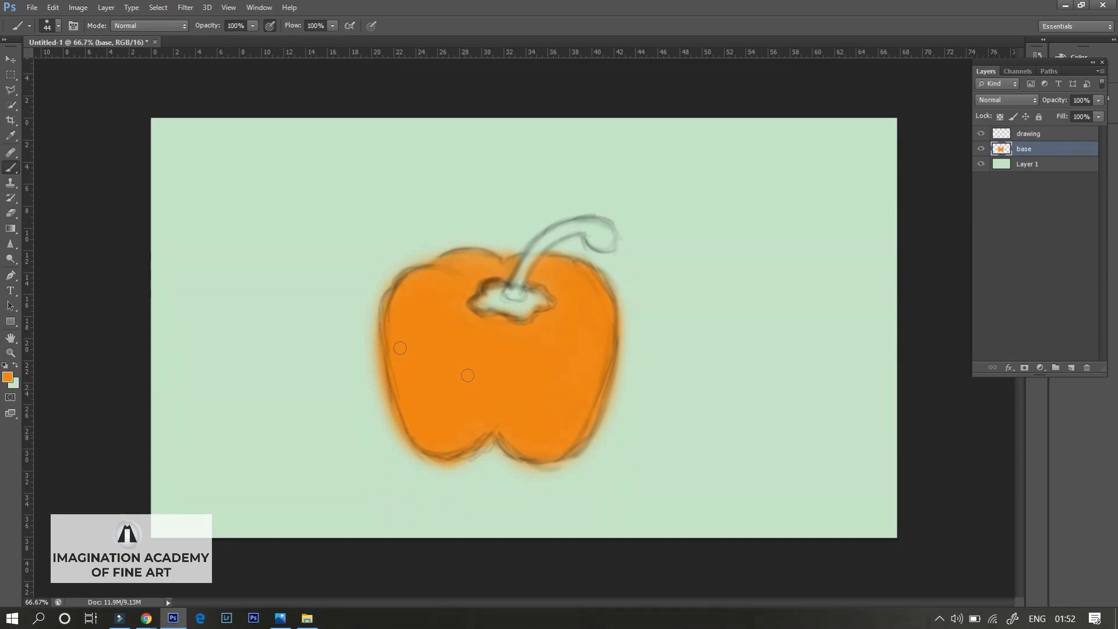
{"action": "right_click", "coordinate": [415, 297]}
{"action": "key", "text": "Return"}
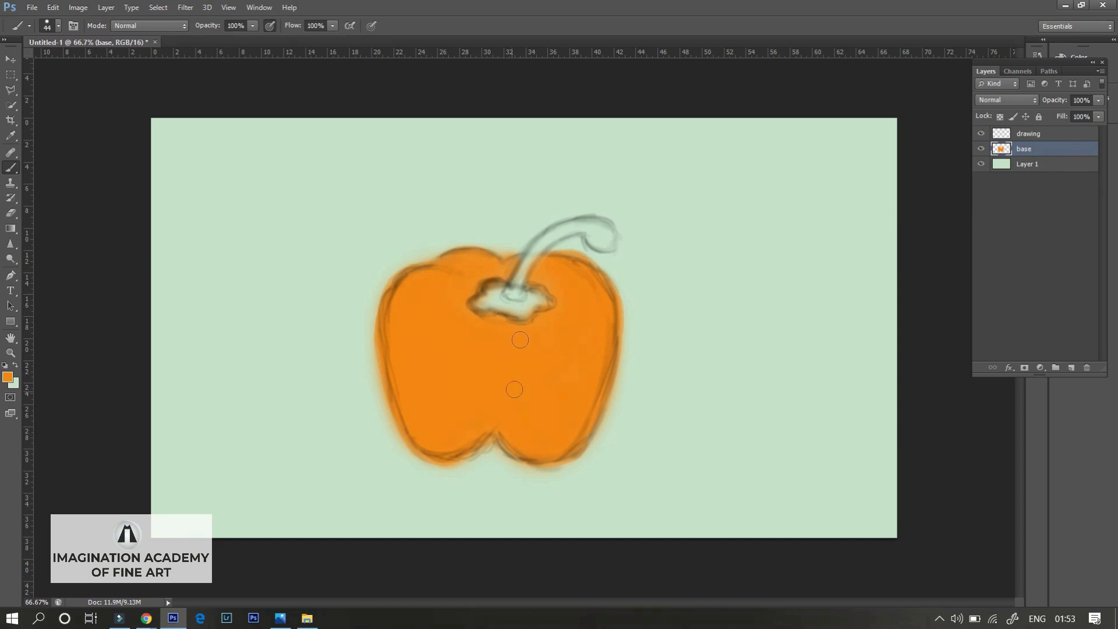
{"action": "key", "text": "ctrl+shift+alt+n"}
- Choose a dark green painting colour for the new layer
{"action": "double_click", "coordinate": [1049, 149]}
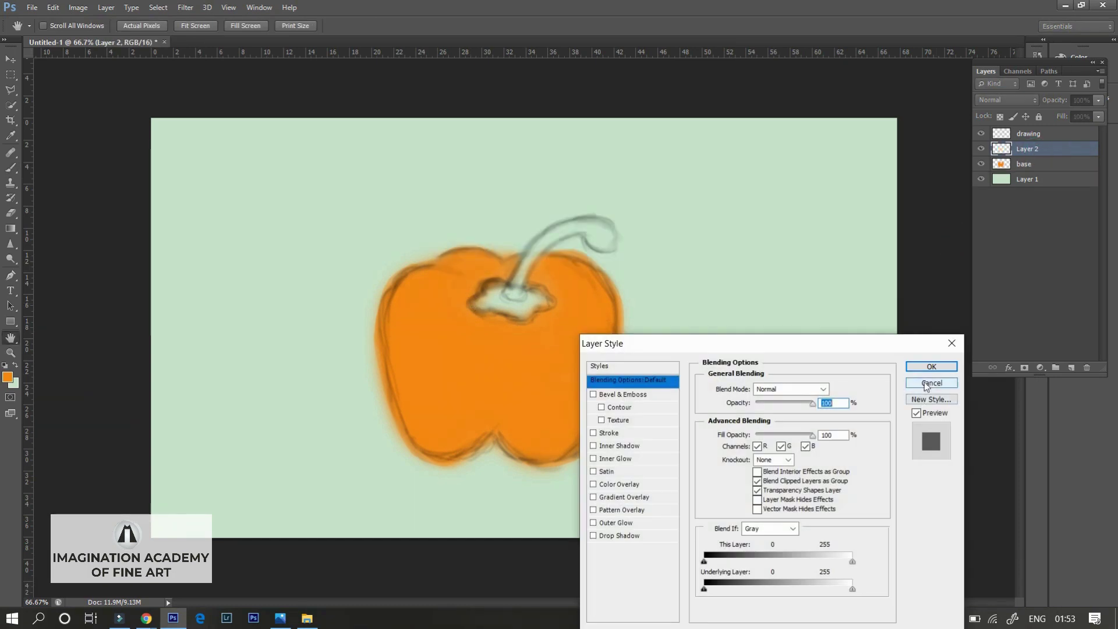
{"action": "key", "text": "Escape"}
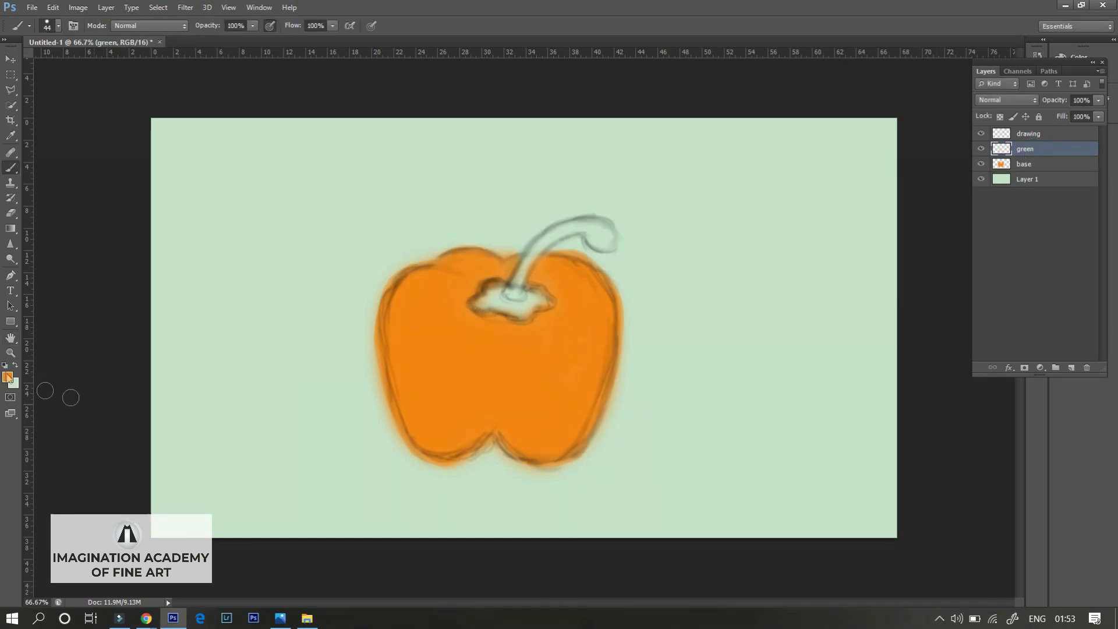
{"action": "left_click", "coordinate": [8, 377]}
{"action": "left_click_drag", "start_coordinate": [818, 386], "coordinate": [819, 326]}
{"action": "left_click_drag", "start_coordinate": [722, 315], "coordinate": [780, 326]}
{"action": "left_click", "coordinate": [931, 242]}
{"action": "key", "text": "b"}
- Paint the stem base green using brush sizes 41 and then 19
{"action": "left_click_drag", "start_coordinate": [513, 297], "coordinate": [495, 300]}
{"action": "right_click", "coordinate": [531, 306]}
{"action": "left_click_drag", "start_coordinate": [555, 337], "coordinate": [552, 337]}
{"action": "key", "text": "Return"}
{"action": "left_click_drag", "start_coordinate": [496, 300], "coordinate": [527, 293]}
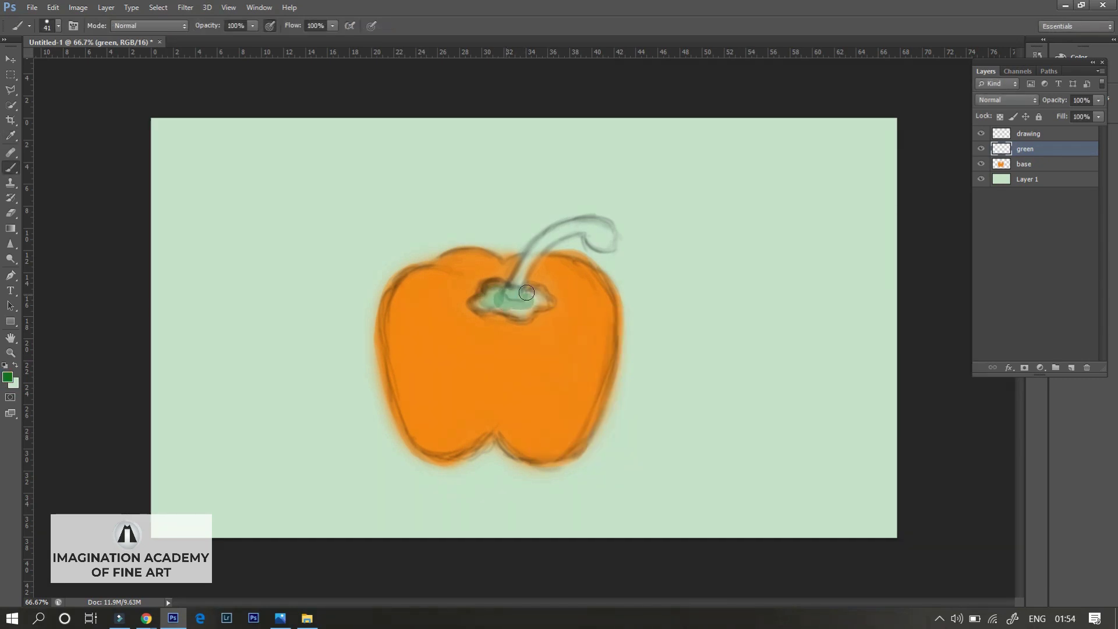
{"action": "right_click", "coordinate": [526, 293]}
{"action": "left_click_drag", "start_coordinate": [553, 337], "coordinate": [547, 336]}
{"action": "key", "text": "Return"}
{"action": "left_click_drag", "start_coordinate": [488, 298], "coordinate": [537, 300]}
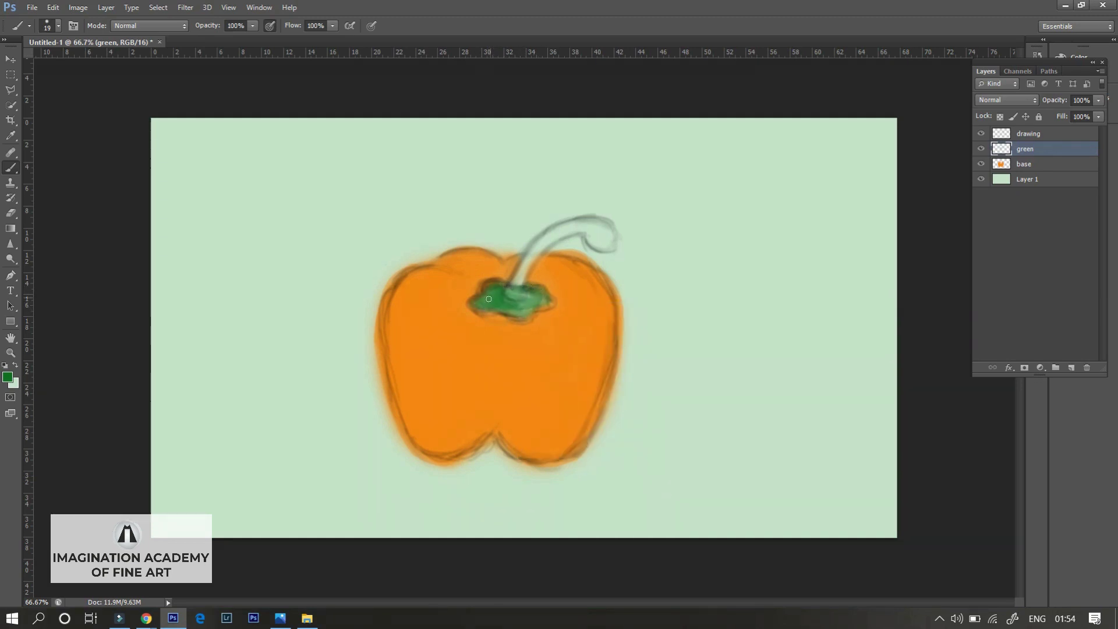
- Paint green up the stem to its curl, refining the upper curve at size 11
{"action": "left_click_drag", "start_coordinate": [537, 298], "coordinate": [591, 224]}
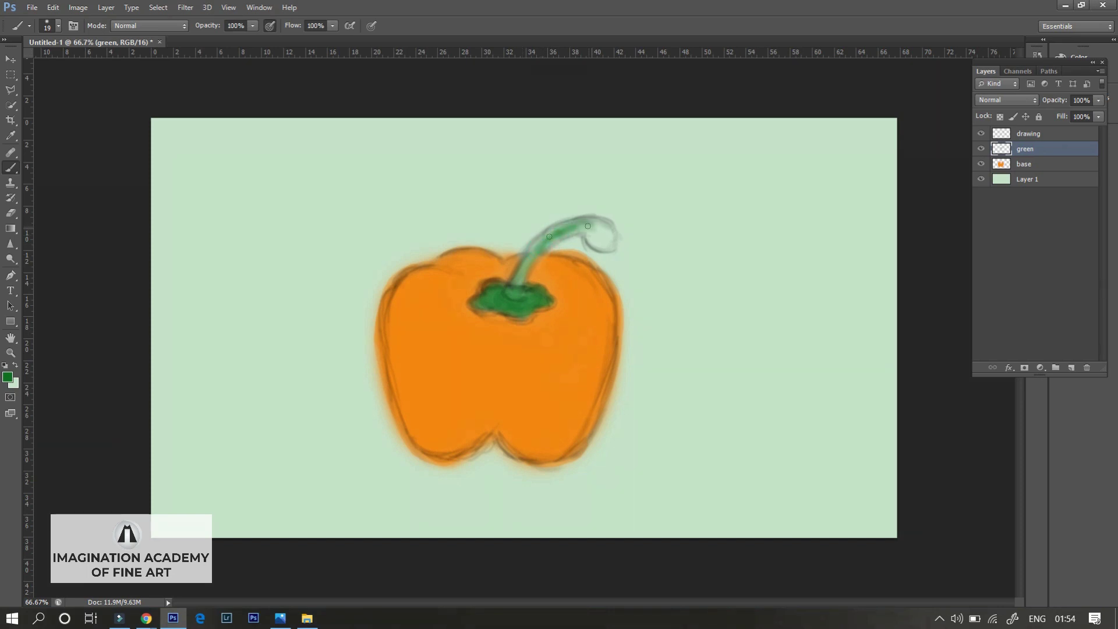
{"action": "mouse_move", "coordinate": [513, 292]}
{"action": "left_mouse_down"}
{"action": "mouse_move", "coordinate": [584, 227]}
{"action": "mouse_move", "coordinate": [616, 244]}
{"action": "mouse_move", "coordinate": [594, 232]}
{"action": "mouse_move", "coordinate": [611, 230]}
{"action": "left_mouse_up"}
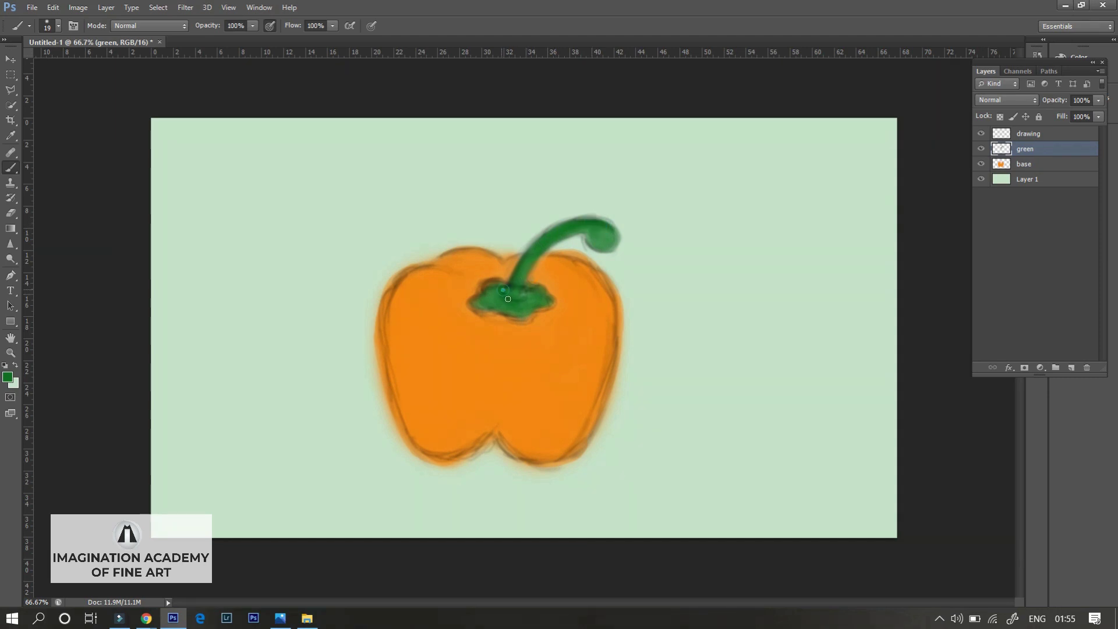
{"action": "right_click", "coordinate": [521, 289]}
{"action": "type", "text": "11"}
{"action": "key", "text": "Return"}
{"action": "left_click_drag", "start_coordinate": [533, 240], "coordinate": [582, 215]}
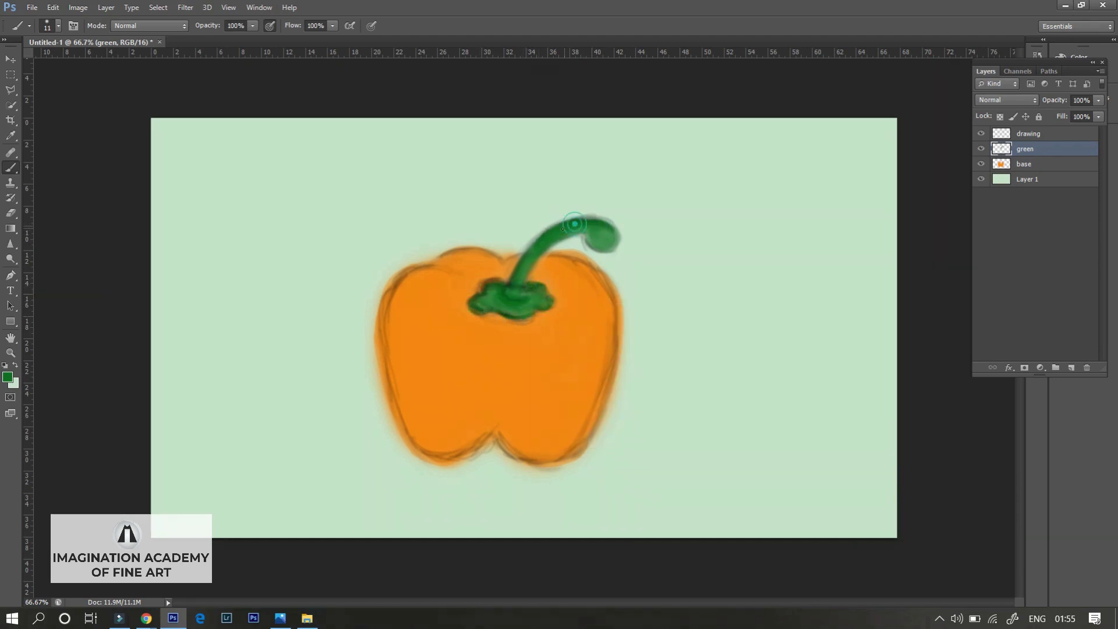
- Choose a darker green for shading the stem
{"action": "right_click", "coordinate": [517, 315]}
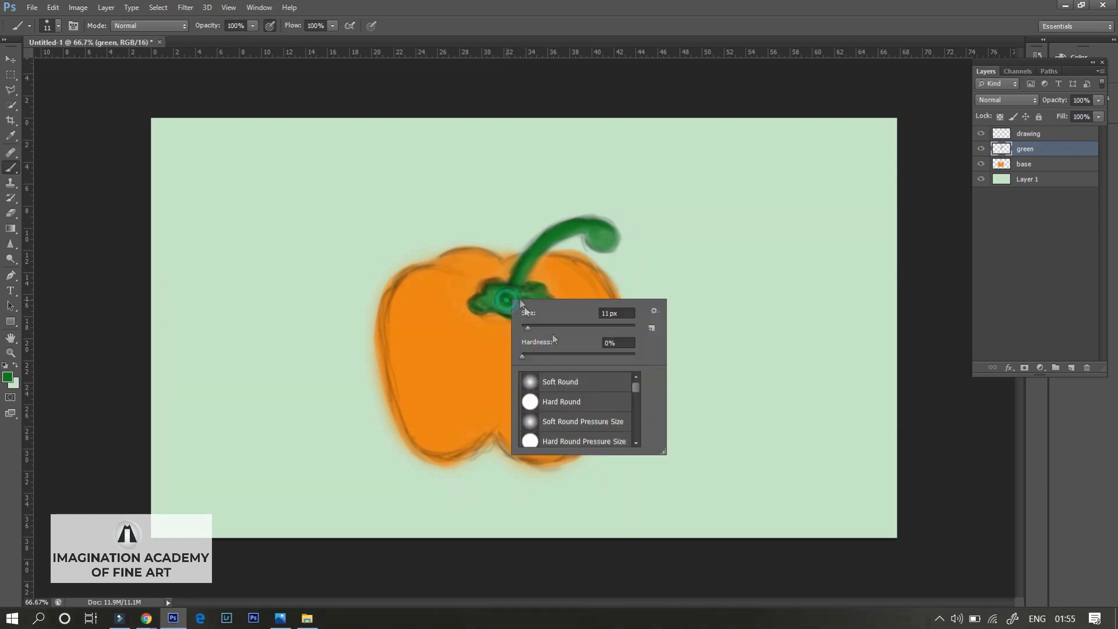
{"action": "left_click", "coordinate": [8, 377]}
{"action": "left_click", "coordinate": [776, 361]}
{"action": "left_click", "coordinate": [931, 242]}
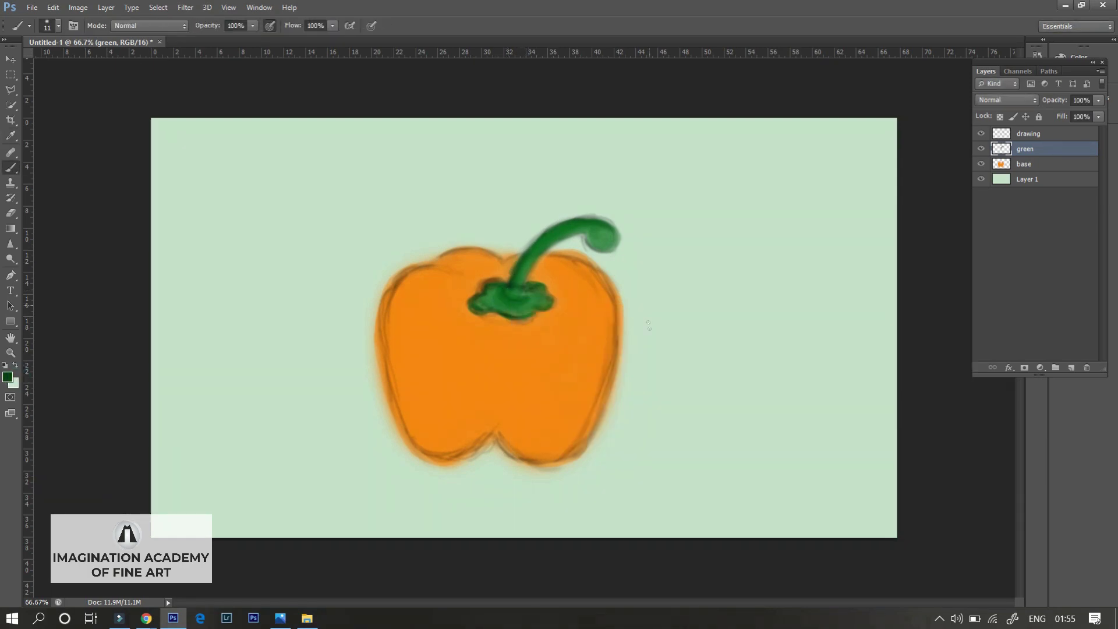
- Zoom in and shade the stem and the calyx's lobes and underside in darker green
{"action": "scroll", "coordinate": [548, 305], "scroll_direction": "up", "scroll_amount": 3}
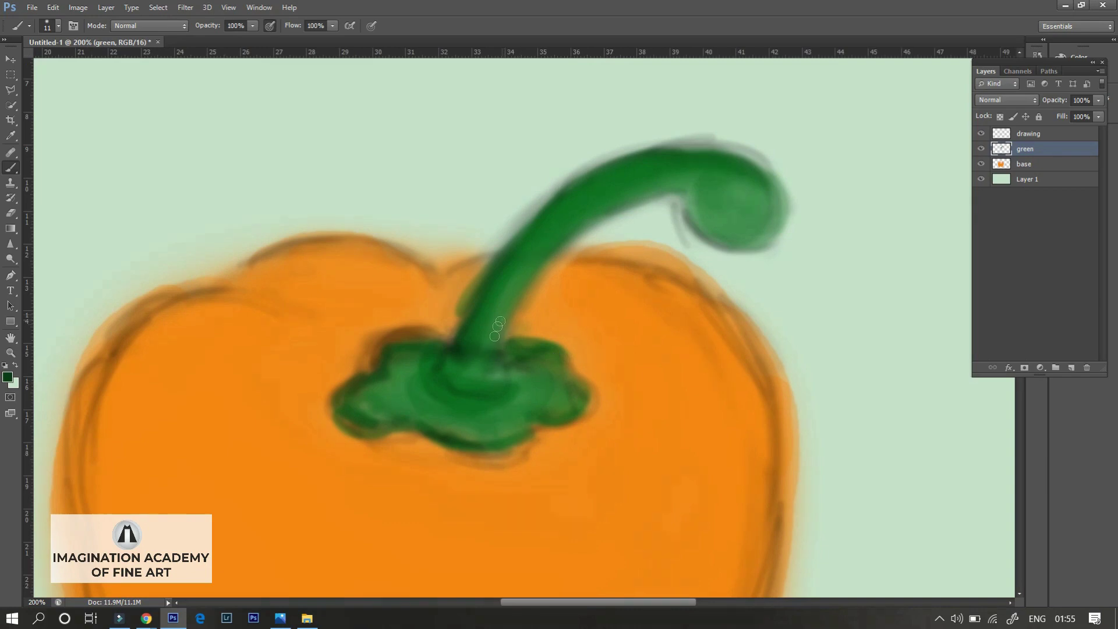
{"action": "left_click_drag", "start_coordinate": [506, 326], "coordinate": [601, 217]}
{"action": "left_click_drag", "start_coordinate": [499, 312], "coordinate": [641, 198]}
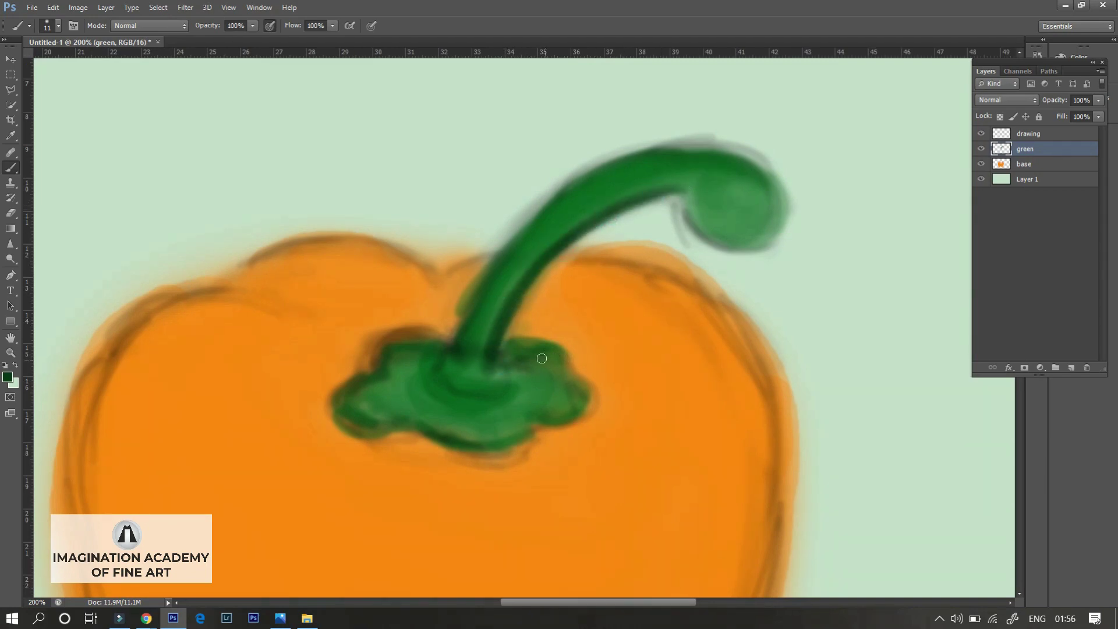
{"action": "mouse_move", "coordinate": [548, 406]}
{"action": "left_mouse_down"}
{"action": "mouse_move", "coordinate": [411, 419]}
{"action": "mouse_move", "coordinate": [444, 439]}
{"action": "mouse_move", "coordinate": [384, 422]}
{"action": "mouse_move", "coordinate": [403, 336]}
{"action": "left_mouse_up"}
{"action": "right_click", "coordinate": [394, 378]}
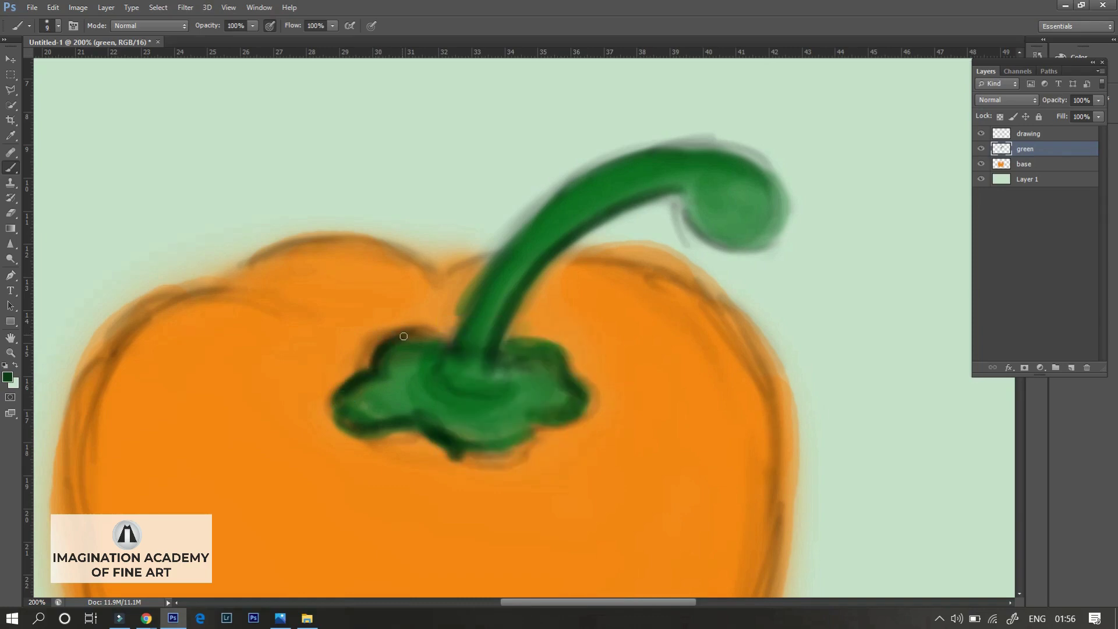
{"action": "mouse_move", "coordinate": [555, 384]}
{"action": "left_mouse_down"}
{"action": "mouse_move", "coordinate": [571, 417]}
{"action": "mouse_move", "coordinate": [588, 388]}
{"action": "mouse_move", "coordinate": [554, 419]}
{"action": "mouse_move", "coordinate": [558, 391]}
{"action": "mouse_move", "coordinate": [588, 422]}
{"action": "mouse_move", "coordinate": [530, 437]}
{"action": "left_mouse_up"}
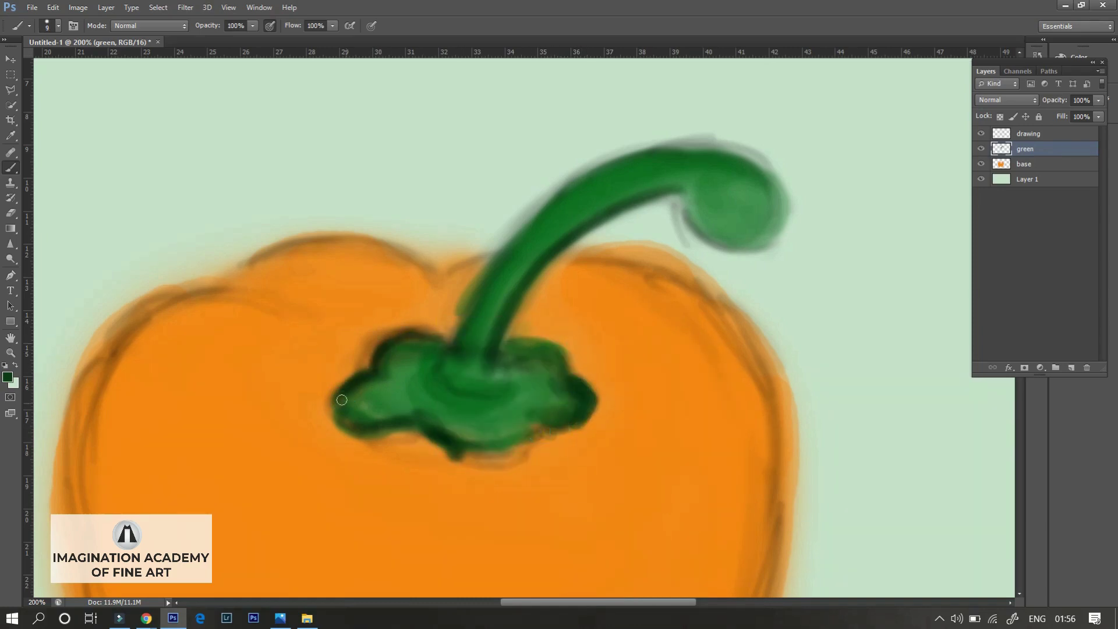
{"action": "mouse_move", "coordinate": [356, 434]}
{"action": "left_mouse_down"}
{"action": "mouse_move", "coordinate": [458, 458]}
{"action": "mouse_move", "coordinate": [548, 439]}
{"action": "mouse_move", "coordinate": [580, 413]}
{"action": "mouse_move", "coordinate": [580, 388]}
{"action": "mouse_move", "coordinate": [509, 345]}
{"action": "left_mouse_up"}
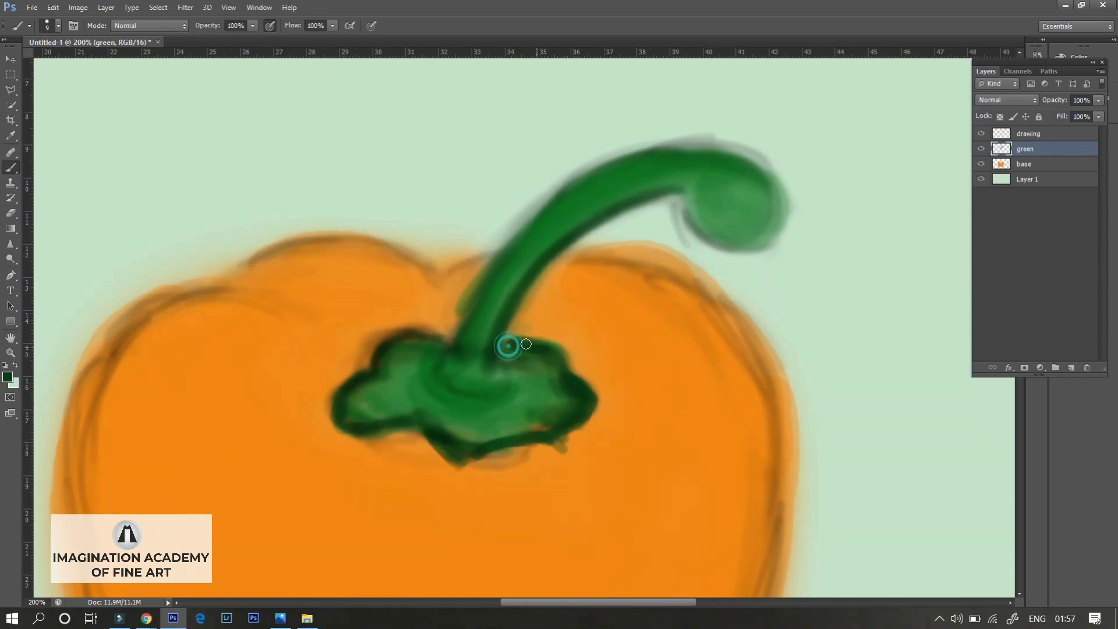
{"action": "mouse_move", "coordinate": [358, 411]}
{"action": "left_mouse_down"}
{"action": "mouse_move", "coordinate": [443, 402]}
{"action": "mouse_move", "coordinate": [455, 436]}
{"action": "mouse_move", "coordinate": [532, 414]}
{"action": "mouse_move", "coordinate": [540, 371]}
{"action": "mouse_move", "coordinate": [487, 379]}
{"action": "mouse_move", "coordinate": [492, 350]}
{"action": "mouse_move", "coordinate": [475, 369]}
{"action": "left_mouse_up"}
- At 55% opacity, texture the curled stem tip and upper-left edge with brush sizes 11, 6 and 4
{"action": "key", "text": "5"}
{"action": "key", "text": "5"}
{"action": "right_click", "coordinate": [687, 256]}
{"action": "left_click", "coordinate": [752, 360]}
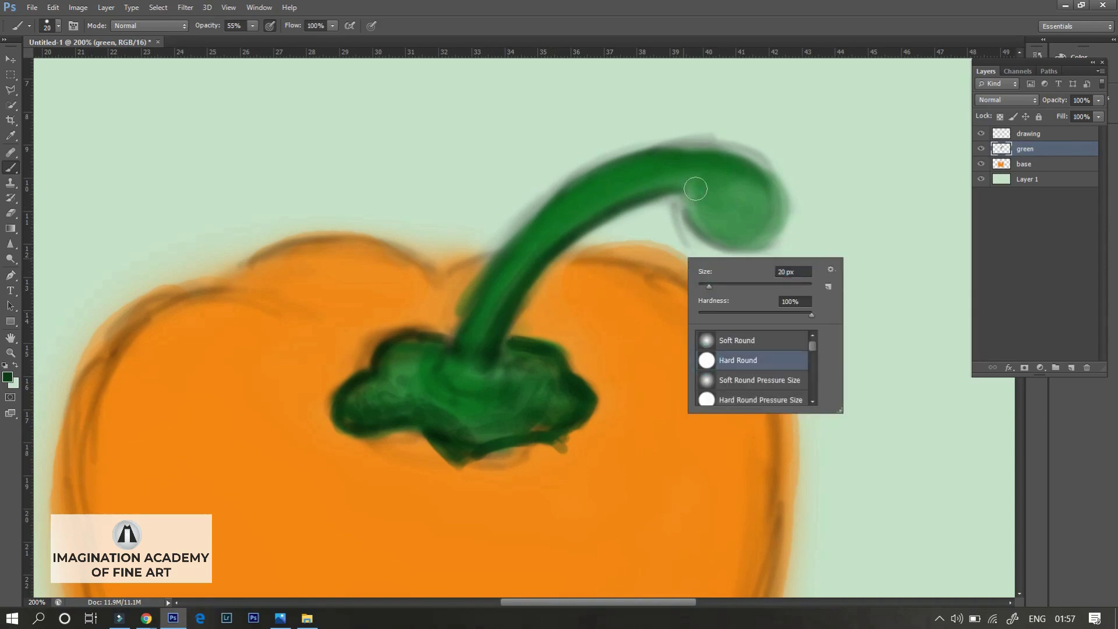
{"action": "right_click", "coordinate": [717, 212]}
{"action": "key", "text": "Return"}
{"action": "mouse_move", "coordinate": [699, 192]}
{"action": "left_mouse_down"}
{"action": "mouse_move", "coordinate": [705, 221]}
{"action": "mouse_move", "coordinate": [751, 233]}
{"action": "left_mouse_up"}
{"action": "right_click", "coordinate": [720, 205]}
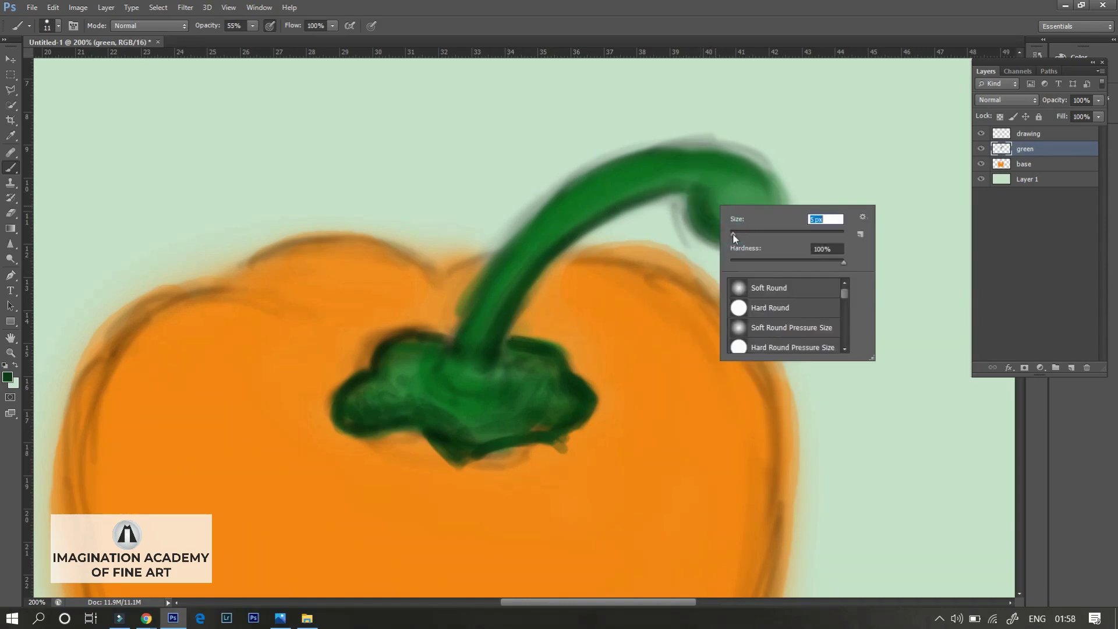
{"action": "key", "text": "Return"}
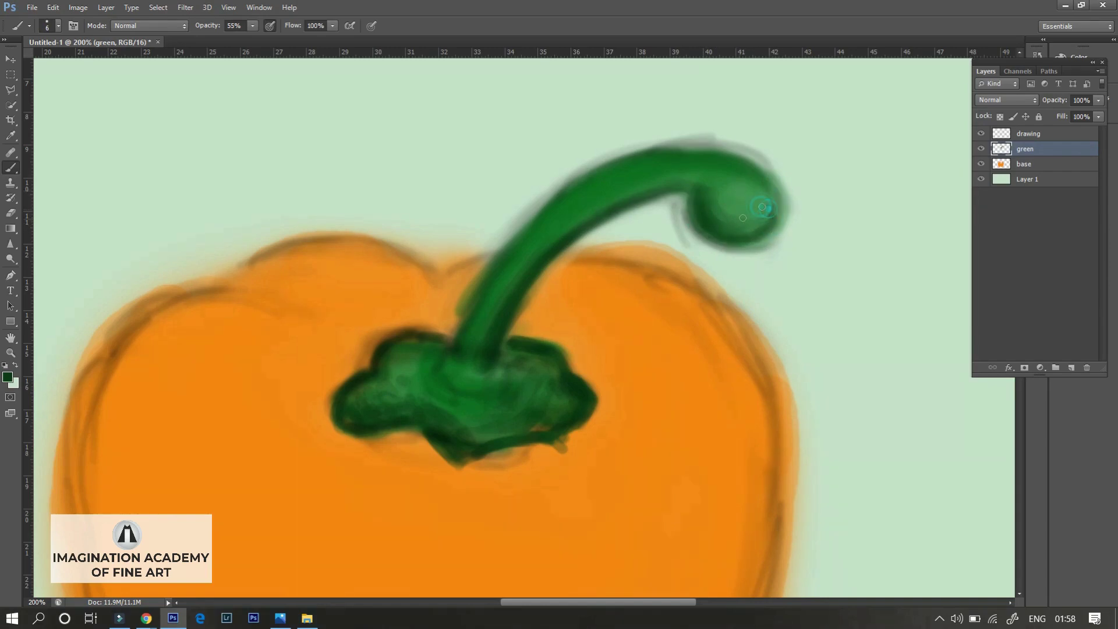
{"action": "right_click", "coordinate": [762, 207]}
{"action": "key", "text": "Return"}
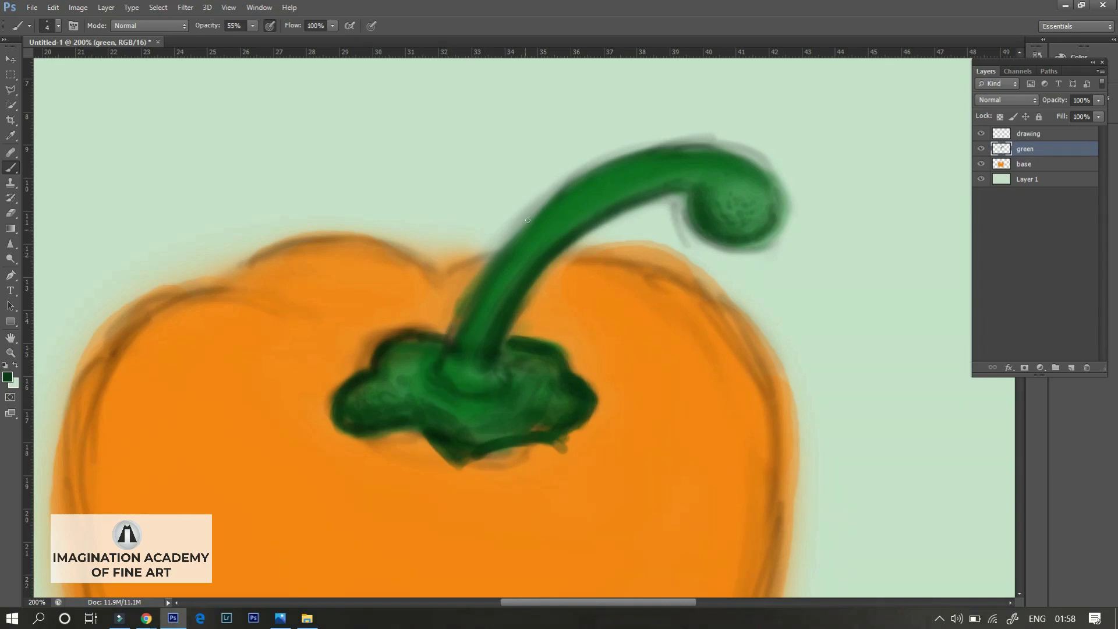
{"action": "left_click_drag", "start_coordinate": [553, 200], "coordinate": [494, 263]}
- Pick a darker green, fit the pepper on screen, and darken the stem top
{"action": "right_click", "coordinate": [548, 335]}
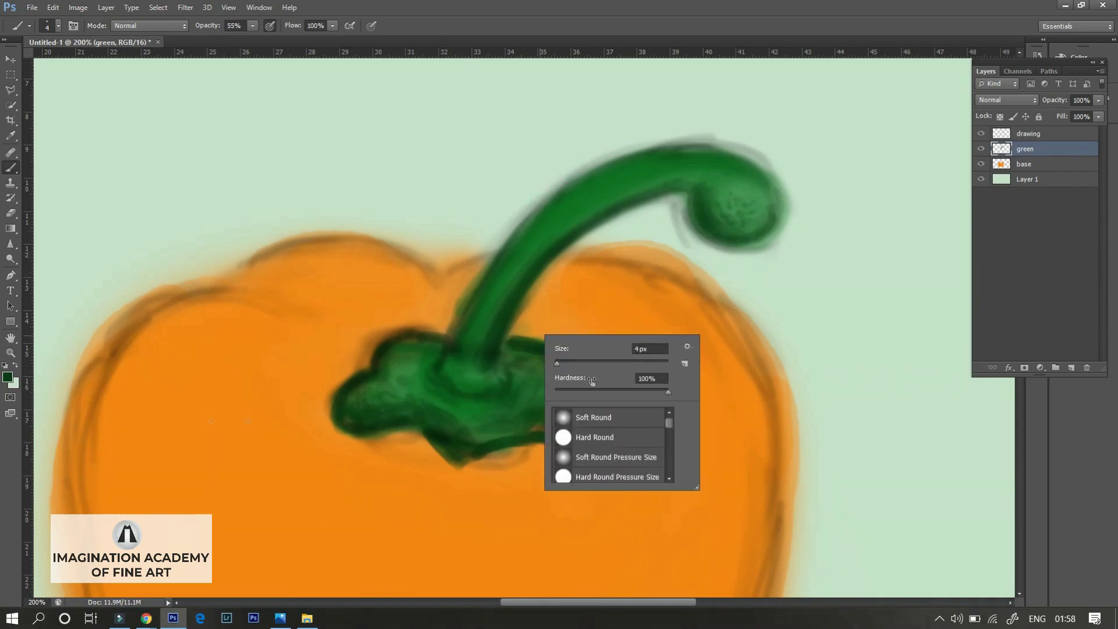
{"action": "left_click", "coordinate": [7, 376]}
{"action": "left_click", "coordinate": [780, 368]}
{"action": "key", "text": "Return"}
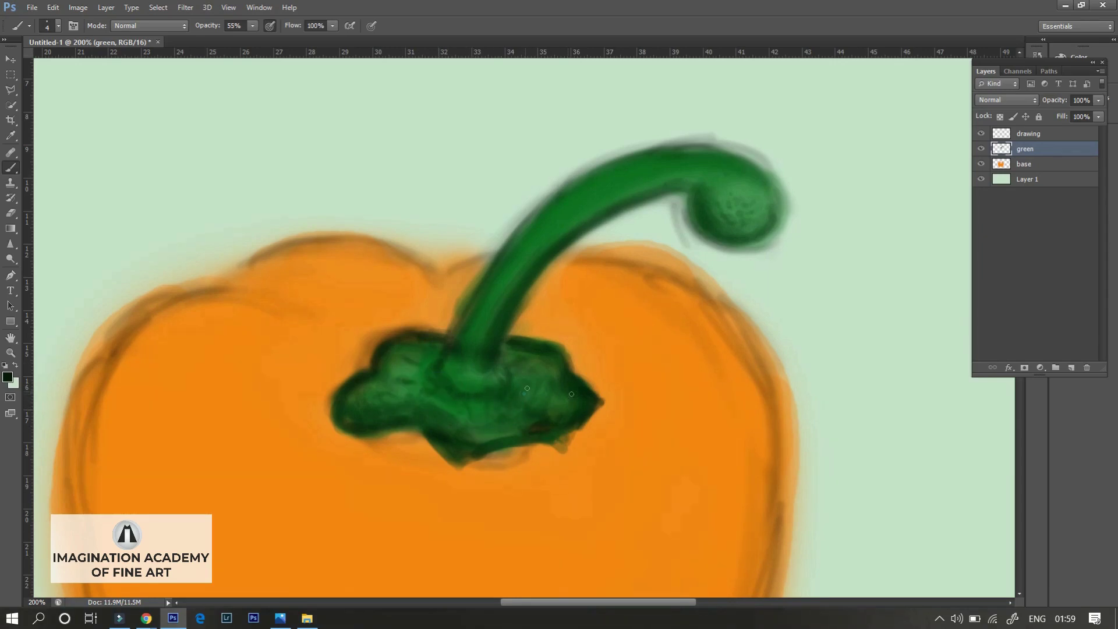
{"action": "key", "text": "ctrl+0"}
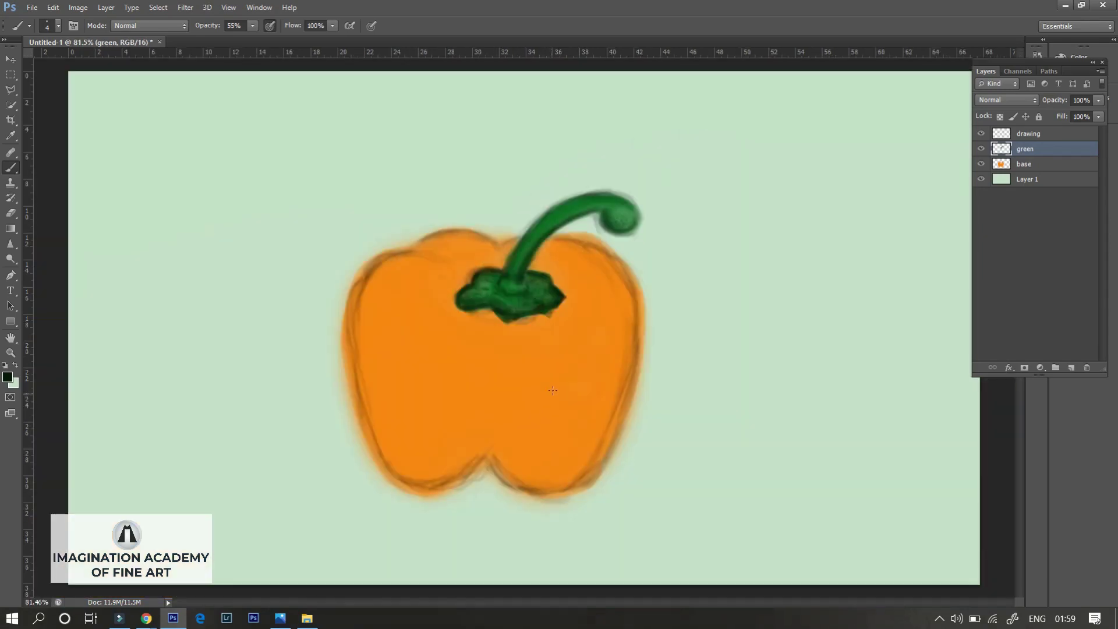
{"action": "left_click_drag", "start_coordinate": [607, 207], "coordinate": [605, 202]}
- Add a new layer named 'colour' above the green layer
{"action": "key", "text": "ctrl+shift+n"}
{"action": "key", "text": "Return"}
{"action": "double_click", "coordinate": [1047, 150]}
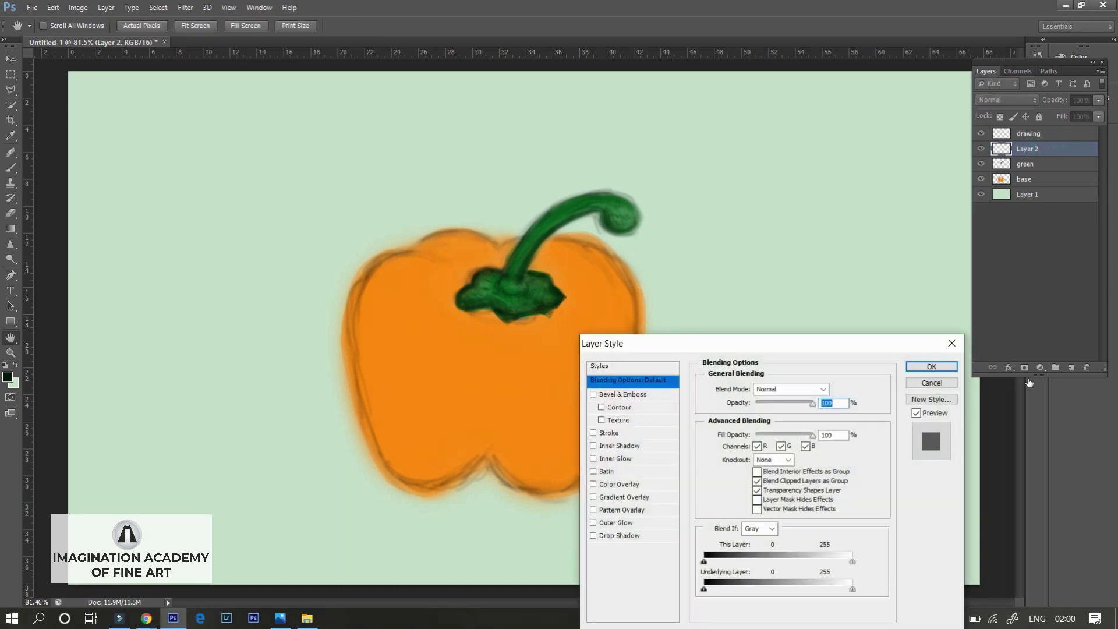
{"action": "left_click", "coordinate": [933, 359]}
{"action": "type", "text": "colour"}
{"action": "key", "text": "Return"}
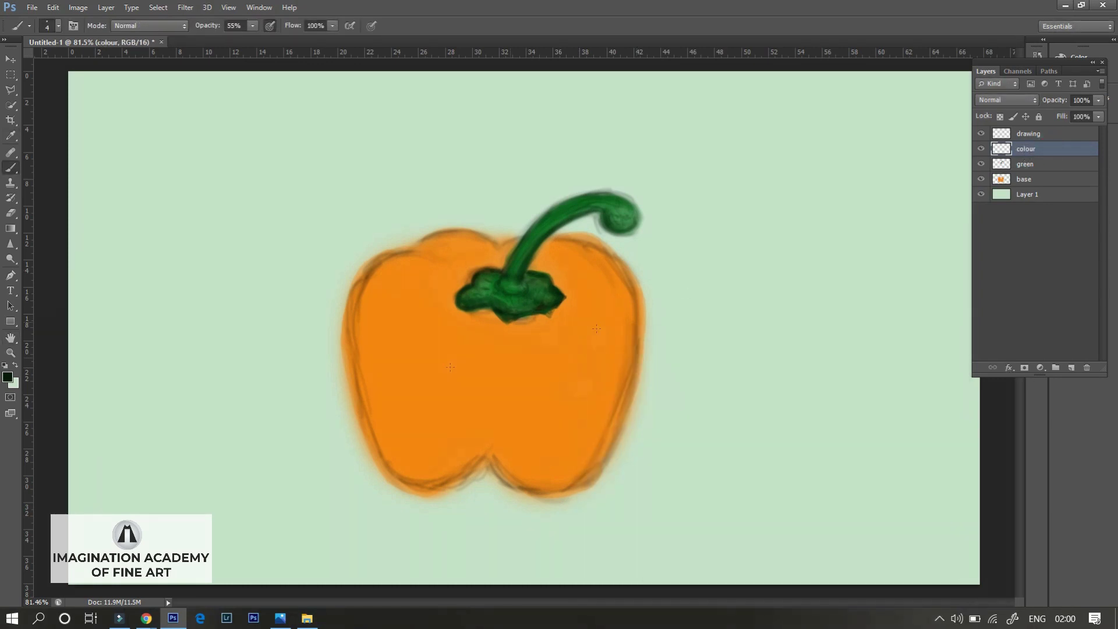
- Choose a darker orange as the foreground colour
{"action": "left_click", "coordinate": [8, 378]}
{"action": "left_click_drag", "start_coordinate": [815, 350], "coordinate": [816, 378]}
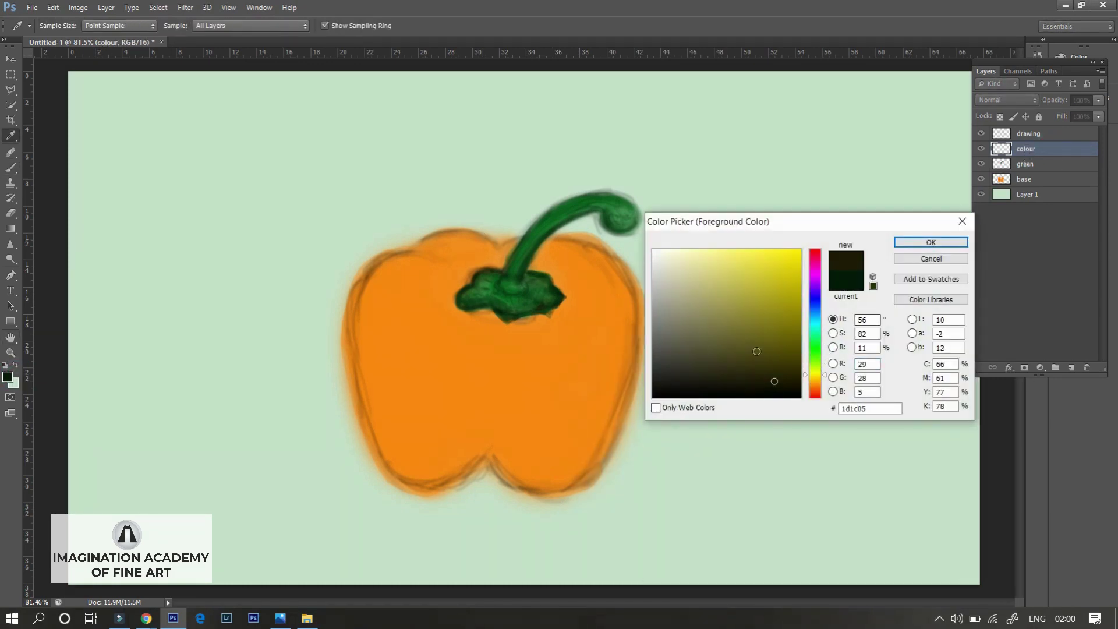
{"action": "left_click_drag", "start_coordinate": [781, 314], "coordinate": [799, 268]}
{"action": "left_click_drag", "start_coordinate": [815, 383], "coordinate": [817, 389]}
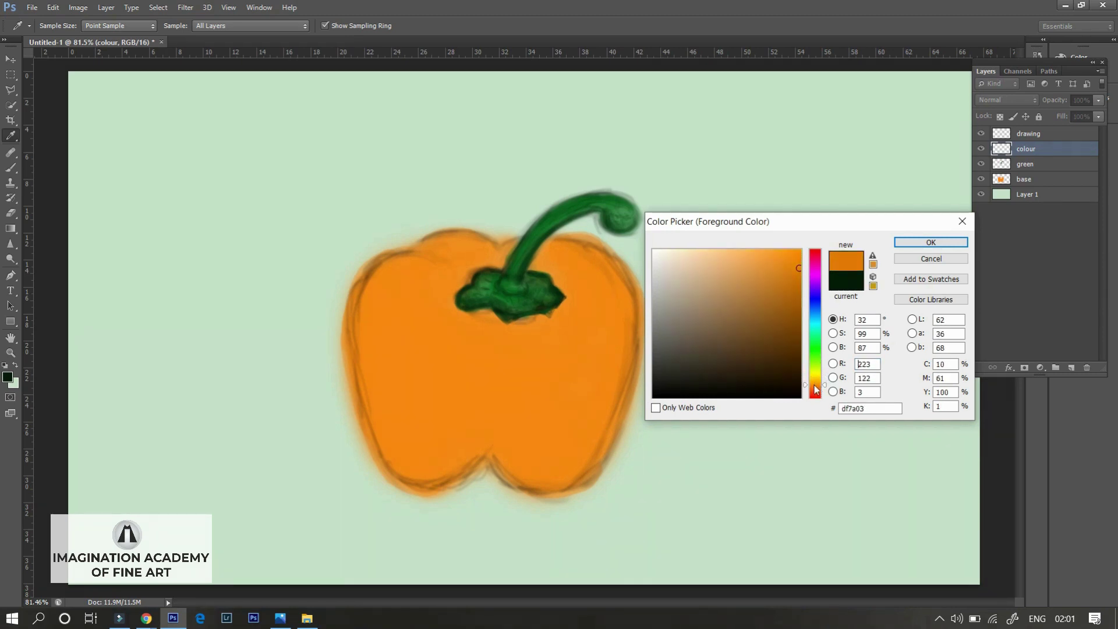
{"action": "key", "text": "Return"}
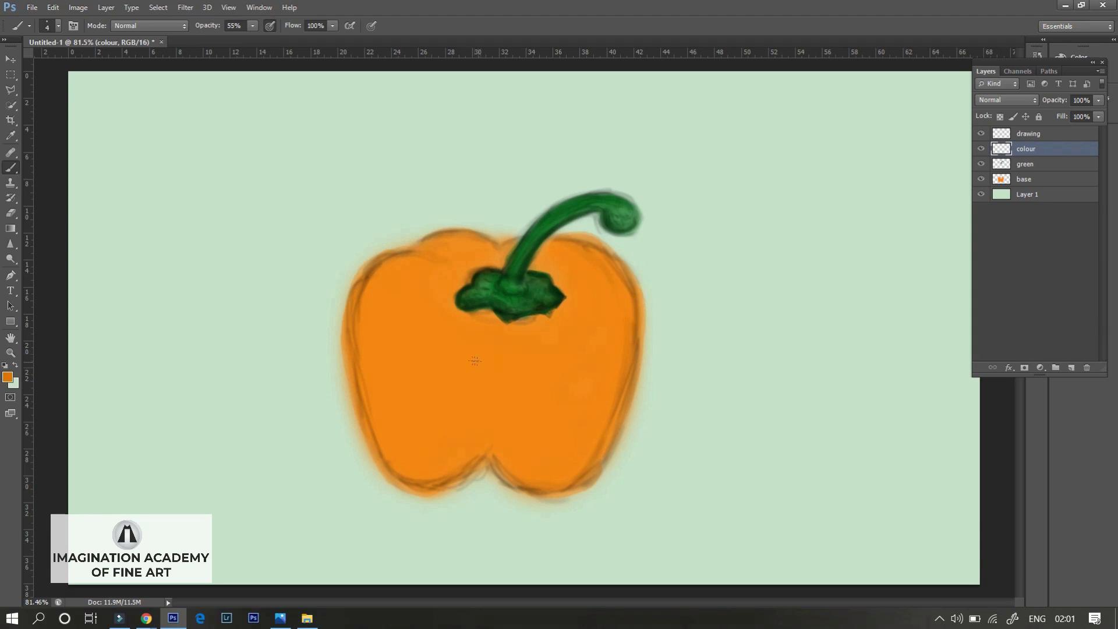
{"action": "left_click", "coordinate": [7, 377]}
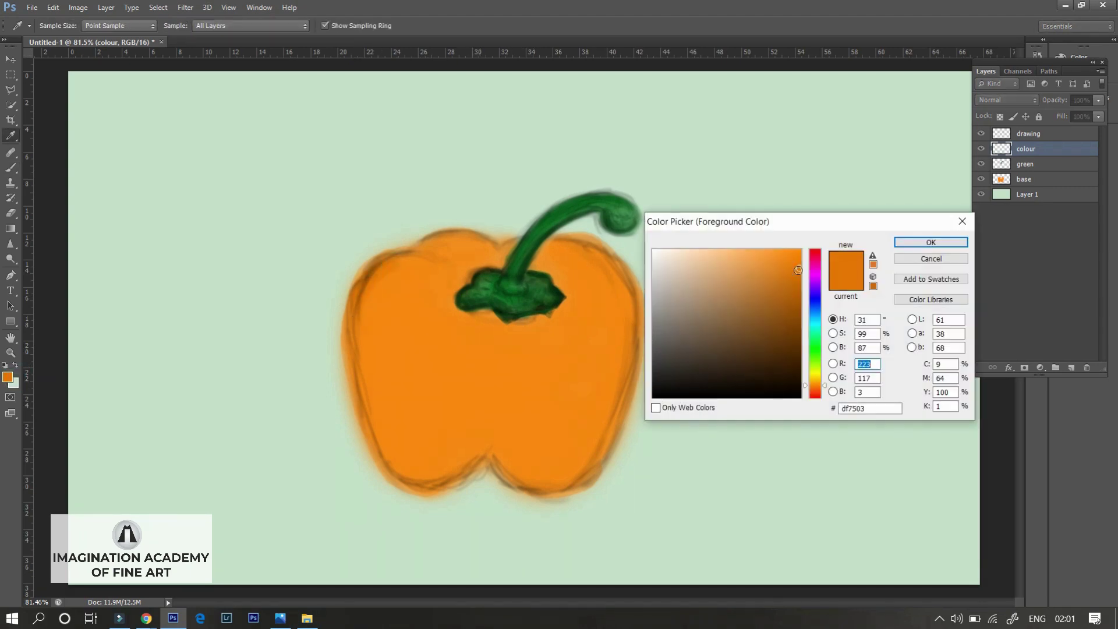
{"action": "left_click", "coordinate": [788, 302]}
{"action": "left_click", "coordinate": [932, 242]}
- Shade the upper-left edge and below the calyx in darker orange with a size 20 brush
{"action": "left_click_drag", "start_coordinate": [382, 265], "coordinate": [373, 292]}
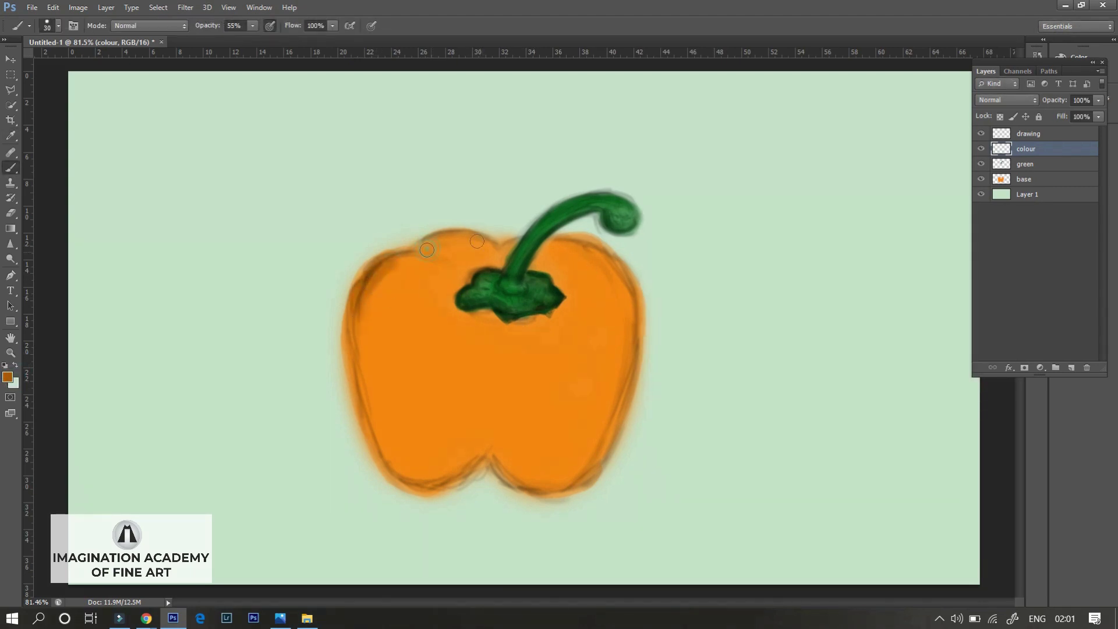
{"action": "right_click", "coordinate": [457, 239]}
{"action": "key", "text": "Return"}
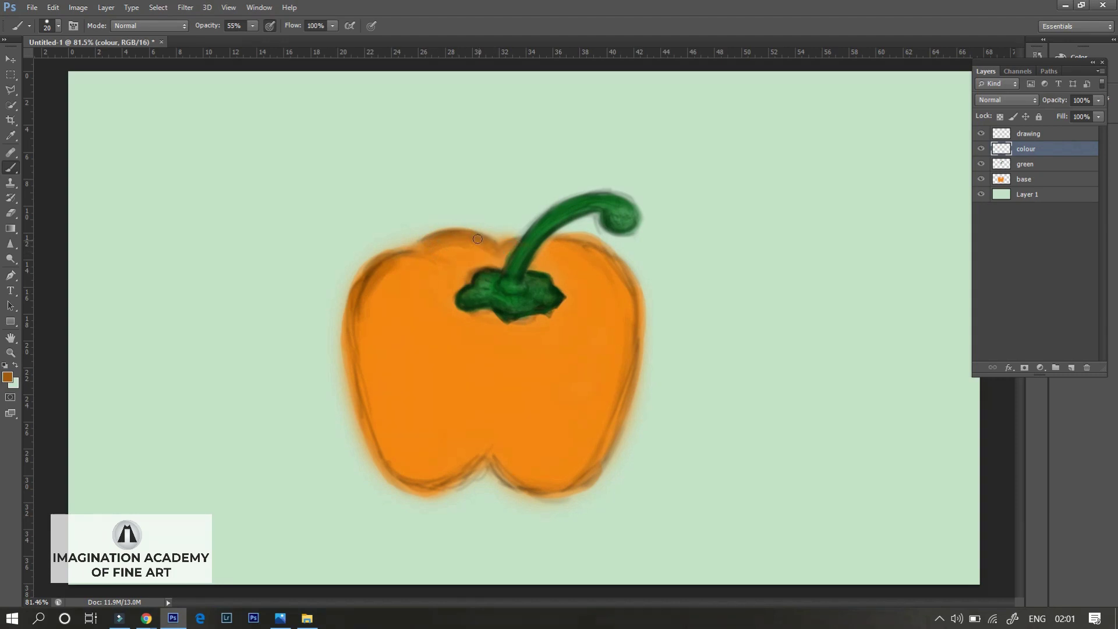
{"action": "right_click", "coordinate": [596, 279]}
{"action": "left_click", "coordinate": [7, 377]}
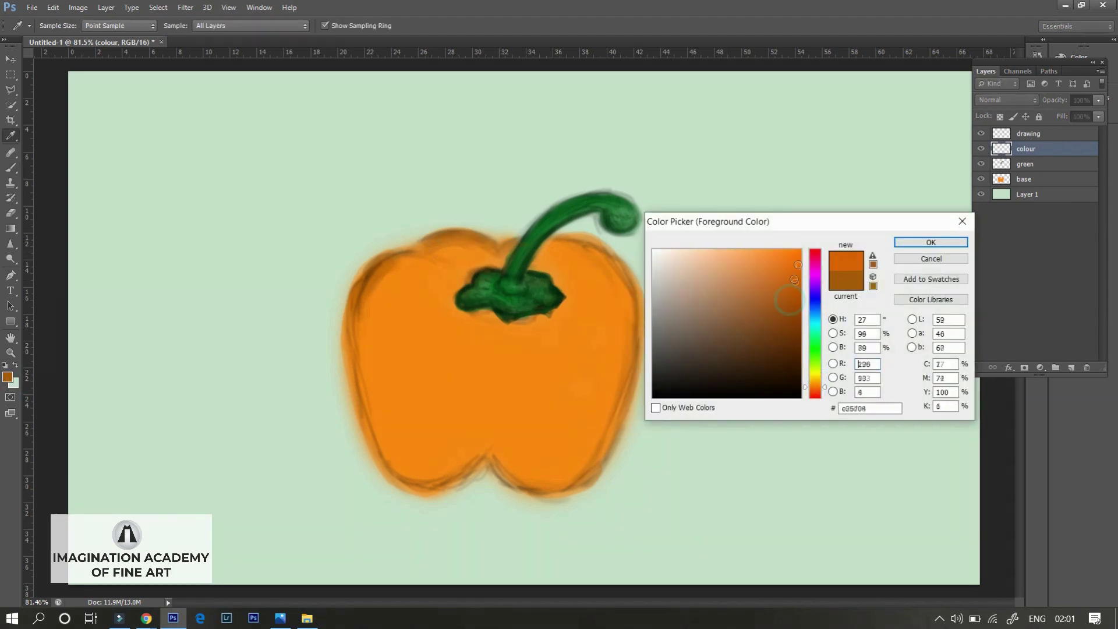
{"action": "left_click", "coordinate": [931, 241]}
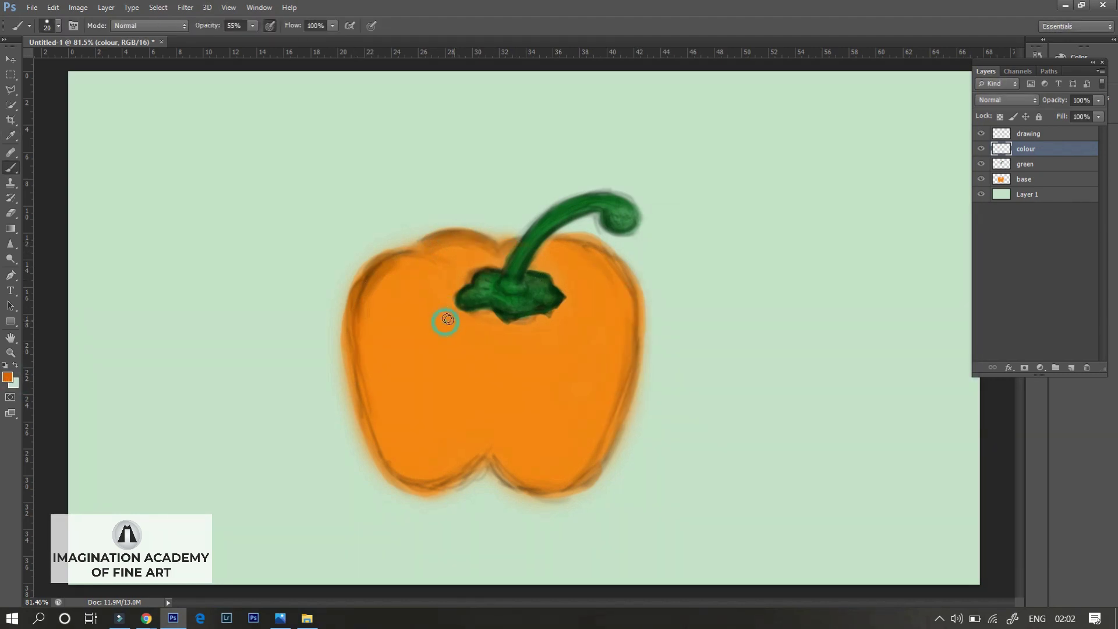
{"action": "left_click_drag", "start_coordinate": [447, 320], "coordinate": [482, 314]}
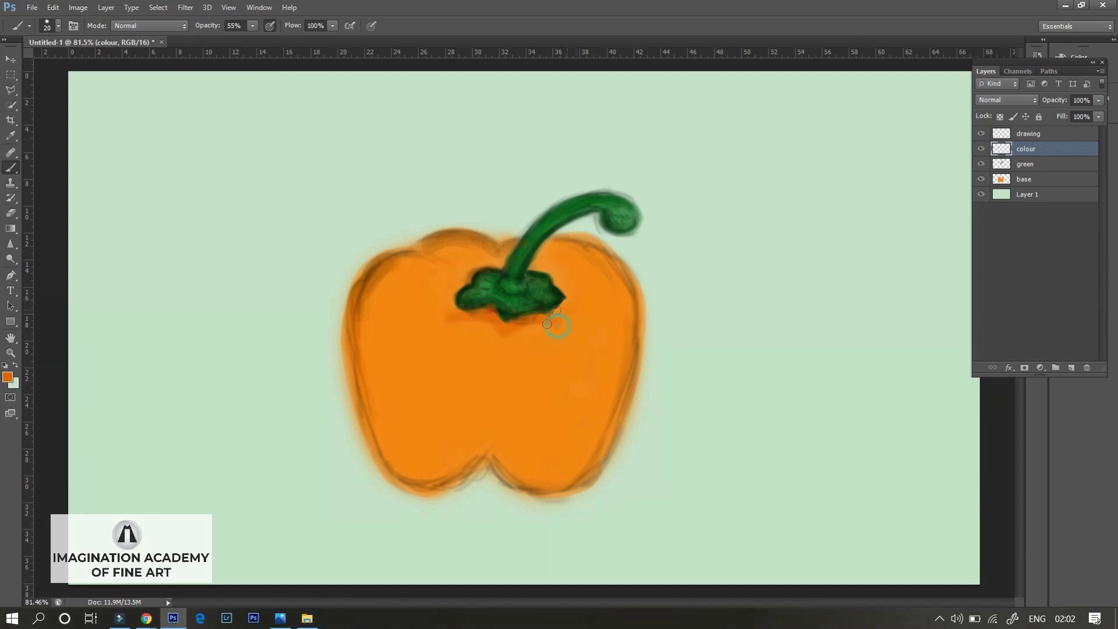
{"action": "key", "text": "0"}
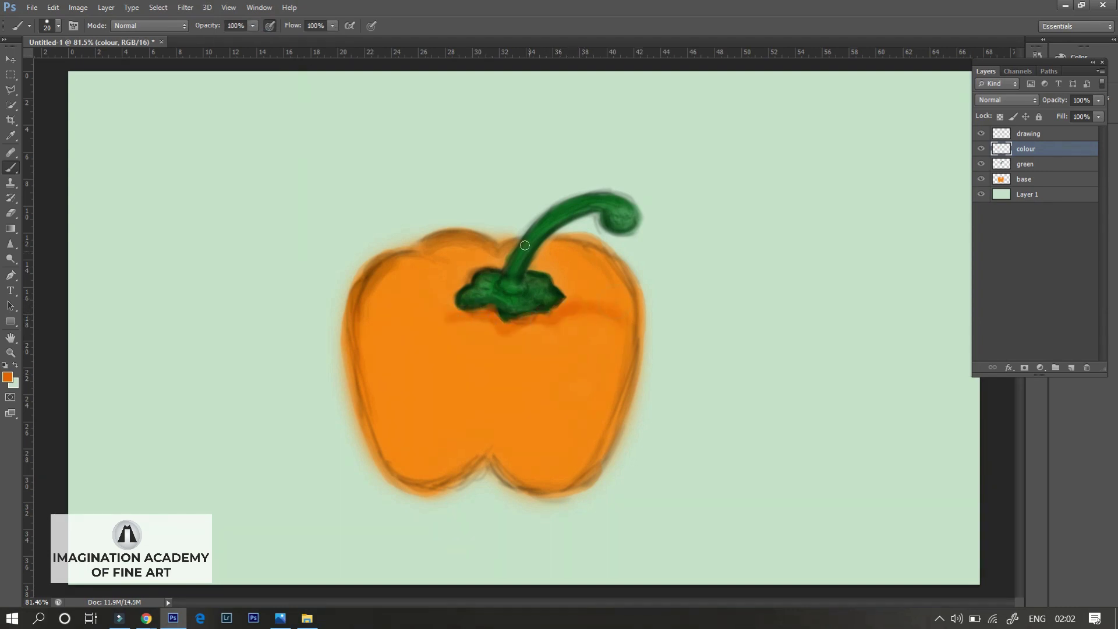
- With a 45 px brush, shade the pepper's left side and centre-right darker orange
{"action": "right_click", "coordinate": [411, 296]}
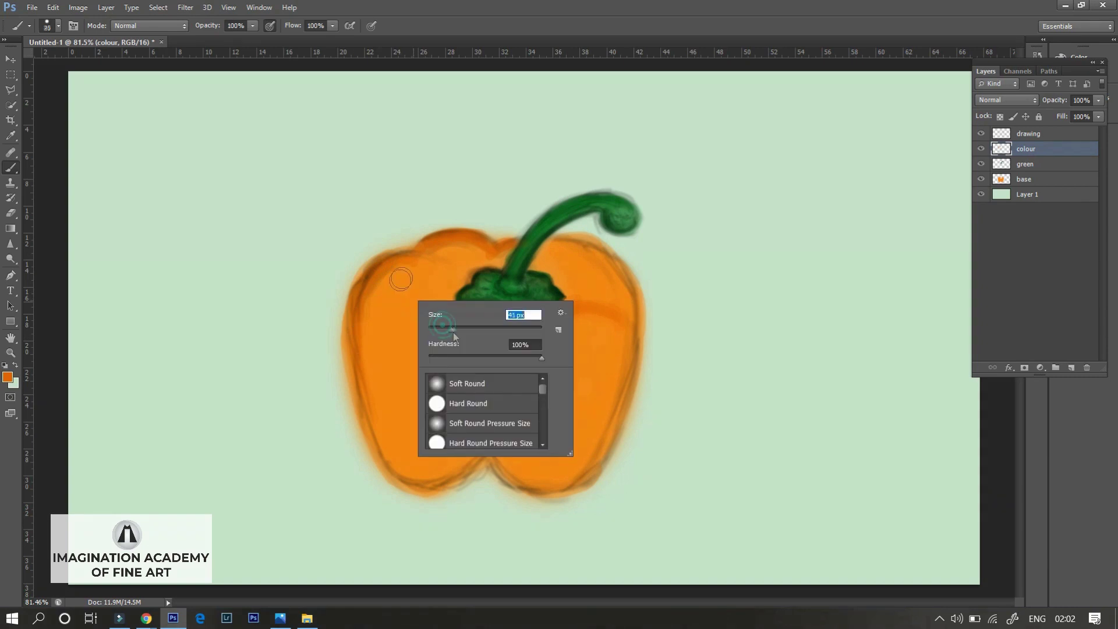
{"action": "type", "text": "45"}
{"action": "key", "text": "Return"}
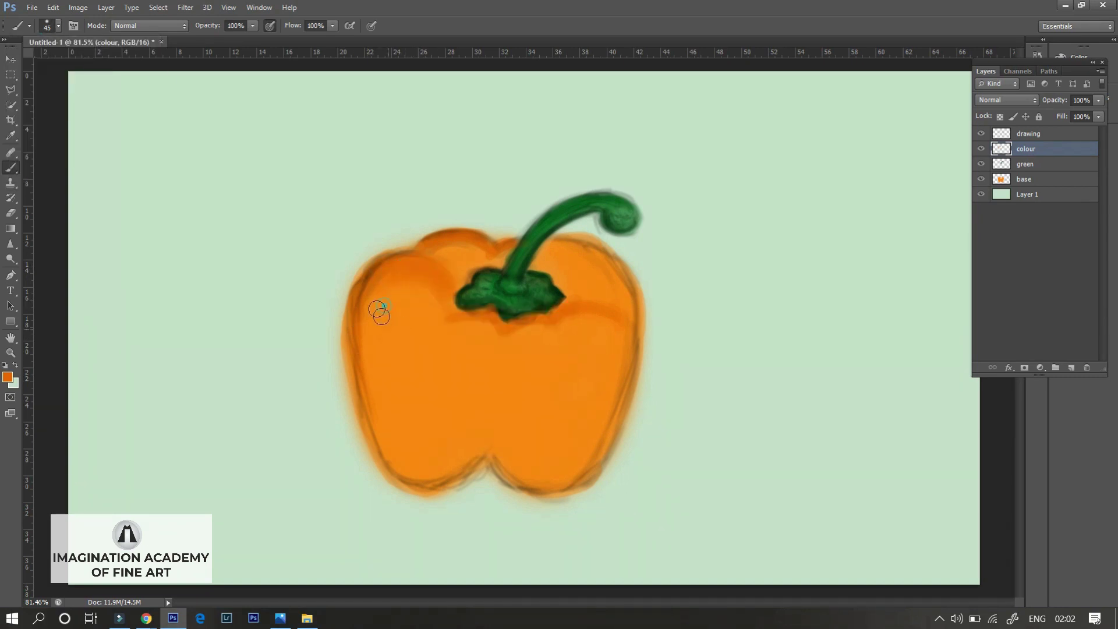
{"action": "left_click_drag", "start_coordinate": [377, 310], "coordinate": [432, 393]}
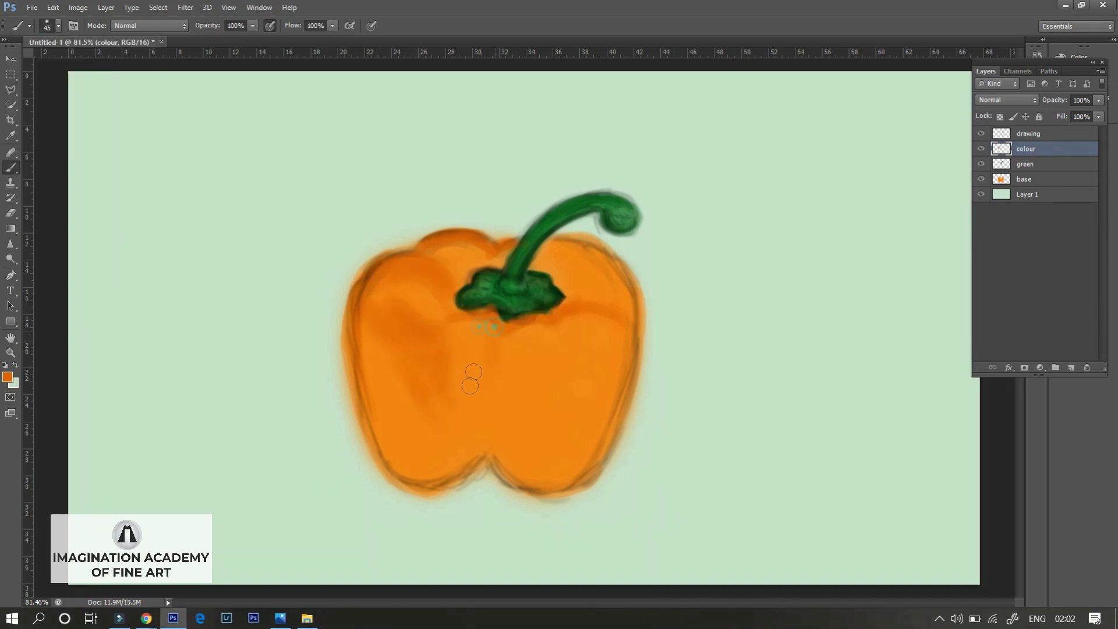
{"action": "left_click_drag", "start_coordinate": [472, 378], "coordinate": [626, 335]}
- Shade the lower-left and lower lobes at 75 px, then the upper-right shoulder at 23 px
{"action": "right_click", "coordinate": [594, 386]}
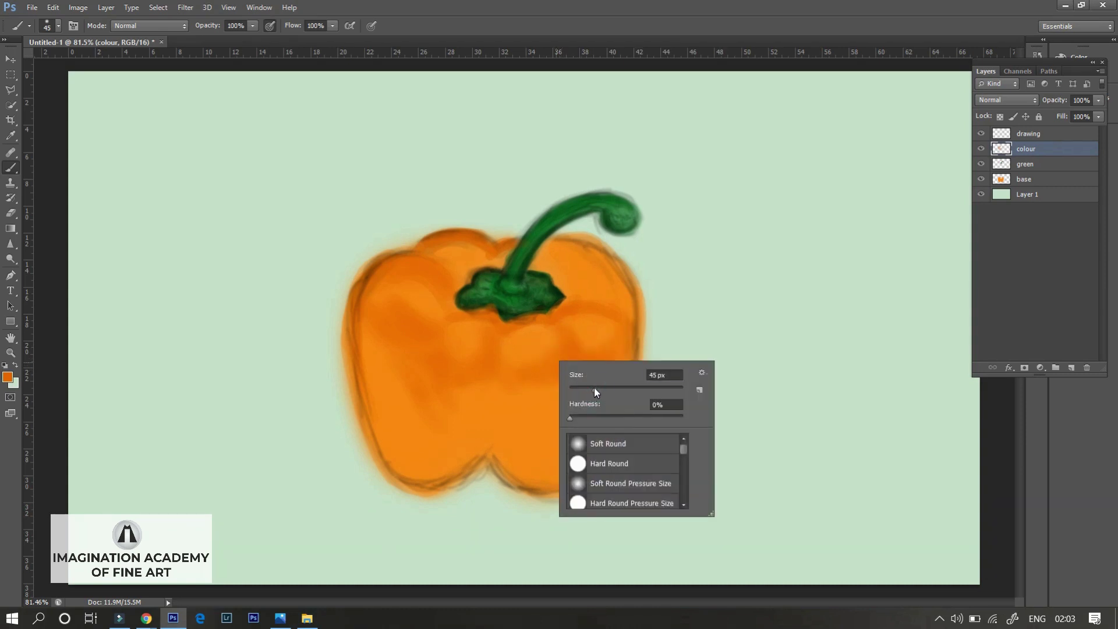
{"action": "type", "text": "75"}
{"action": "key", "text": "Return"}
{"action": "left_click_drag", "start_coordinate": [489, 378], "coordinate": [425, 464]}
{"action": "mouse_move", "coordinate": [496, 456]}
{"action": "left_mouse_down"}
{"action": "mouse_move", "coordinate": [512, 432]}
{"action": "mouse_move", "coordinate": [537, 437]}
{"action": "mouse_move", "coordinate": [437, 450]}
{"action": "mouse_move", "coordinate": [545, 444]}
{"action": "left_mouse_up"}
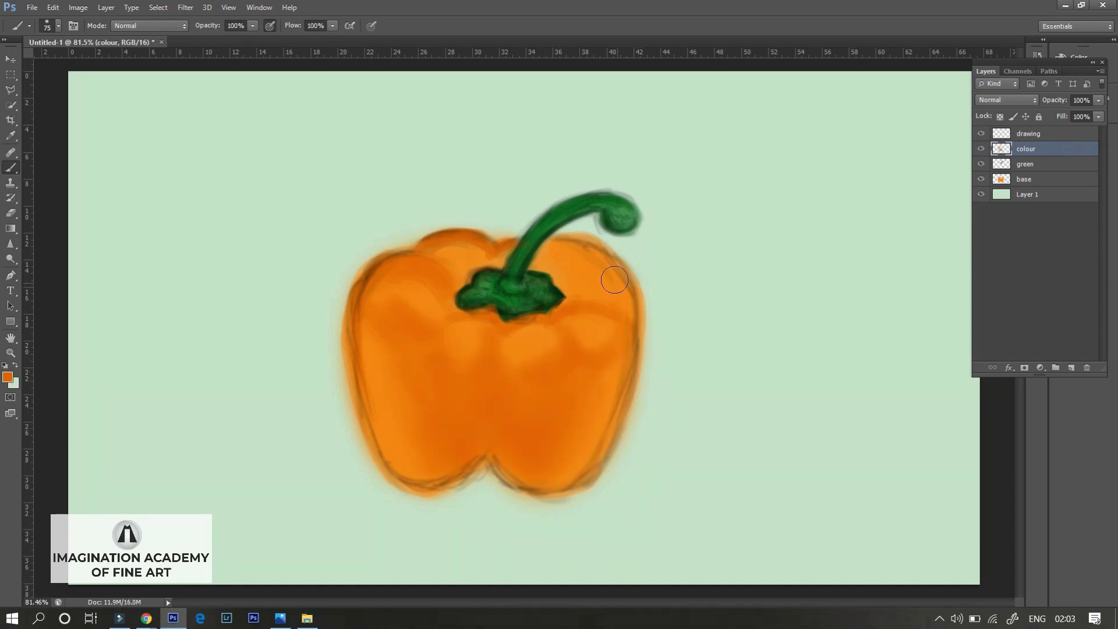
{"action": "key", "text": "bracketleft"}
{"action": "key", "text": "bracketleft"}
{"action": "key", "text": "bracketleft"}
{"action": "mouse_move", "coordinate": [597, 261]}
{"action": "left_mouse_down"}
{"action": "mouse_move", "coordinate": [607, 292]}
{"action": "mouse_move", "coordinate": [548, 251]}
{"action": "mouse_move", "coordinate": [571, 245]}
{"action": "mouse_move", "coordinate": [617, 275]}
{"action": "left_mouse_up"}
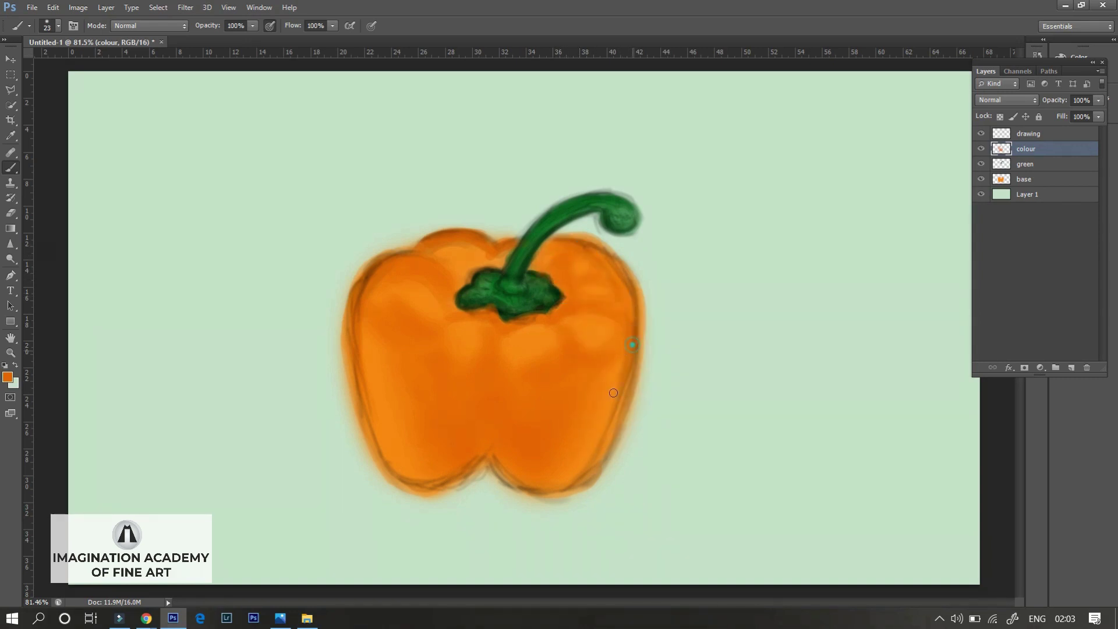
- Darken the pepper's bottom edge and the left lobe's bottom with a 9 px brush
{"action": "right_click", "coordinate": [613, 295]}
{"action": "left_click_drag", "start_coordinate": [641, 325], "coordinate": [631, 324]}
{"action": "key", "text": "Return"}
{"action": "right_click", "coordinate": [542, 319]}
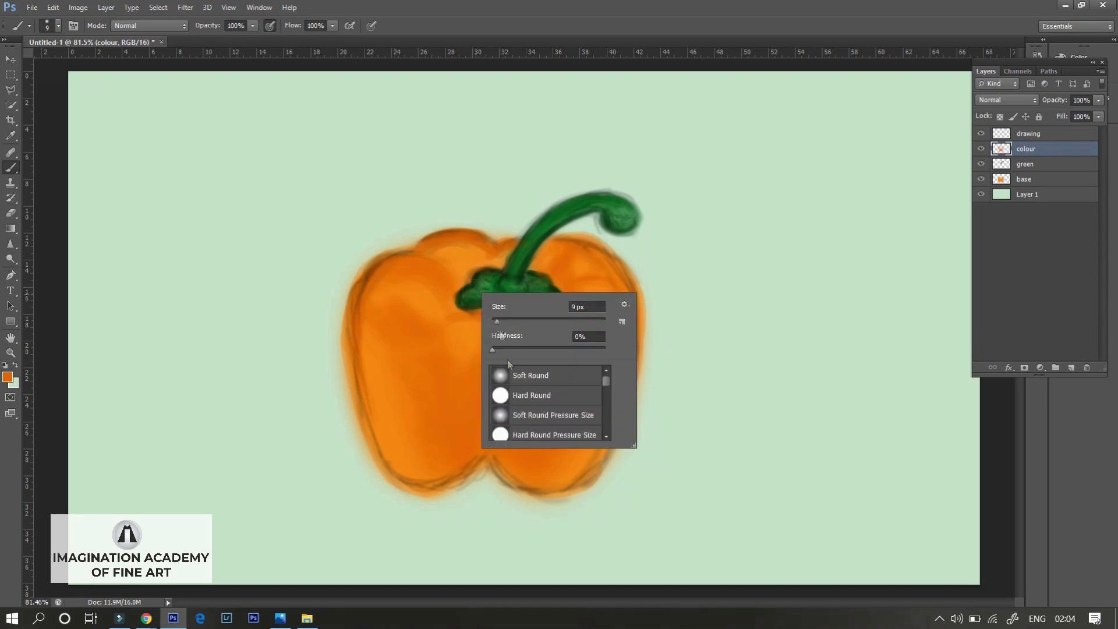
{"action": "key", "text": "Escape"}
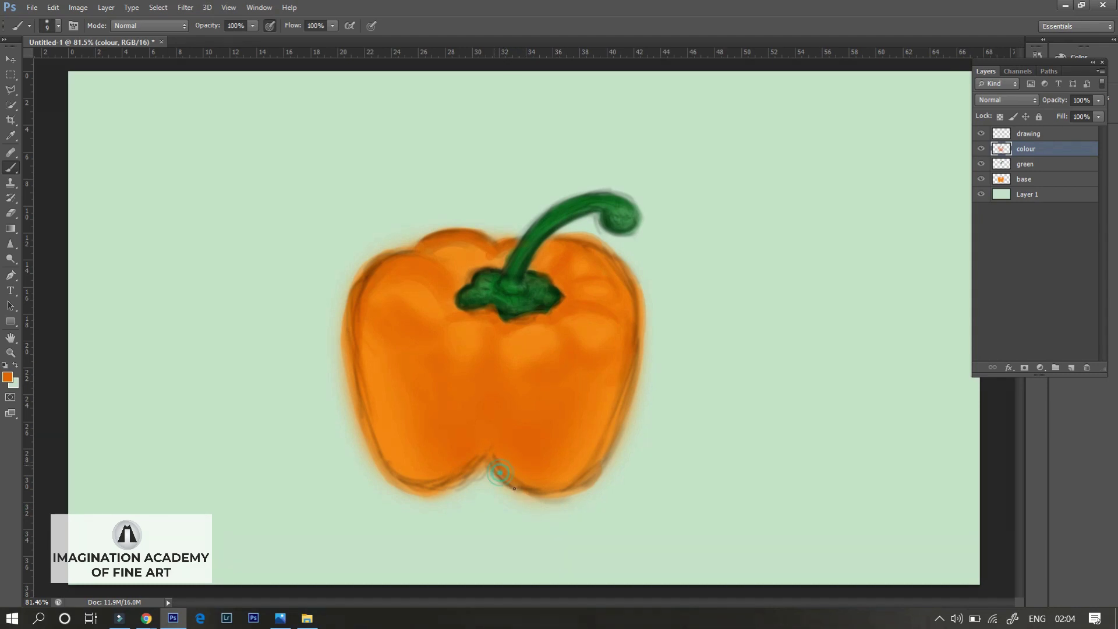
{"action": "left_click_drag", "start_coordinate": [495, 482], "coordinate": [562, 489]}
{"action": "left_click_drag", "start_coordinate": [467, 477], "coordinate": [475, 460]}
- Dab orange on the left lobe and left shoulder with a 35 px brush, then set 16 px
{"action": "right_click", "coordinate": [456, 309]}
{"action": "left_click_drag", "start_coordinate": [459, 344], "coordinate": [483, 344]}
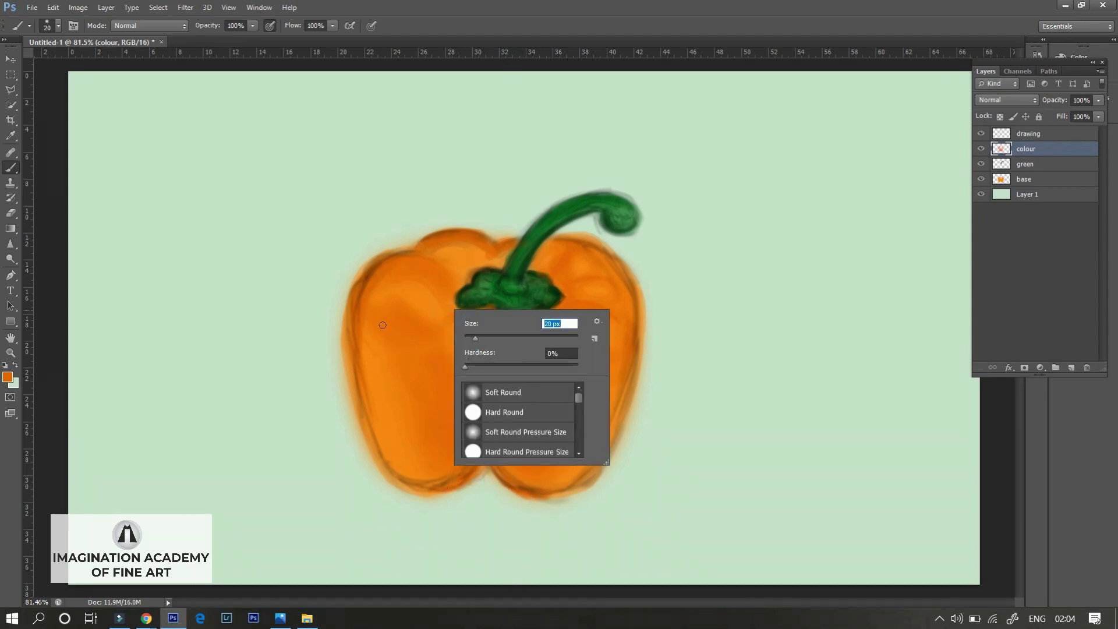
{"action": "type", "text": "35"}
{"action": "key", "text": "Return"}
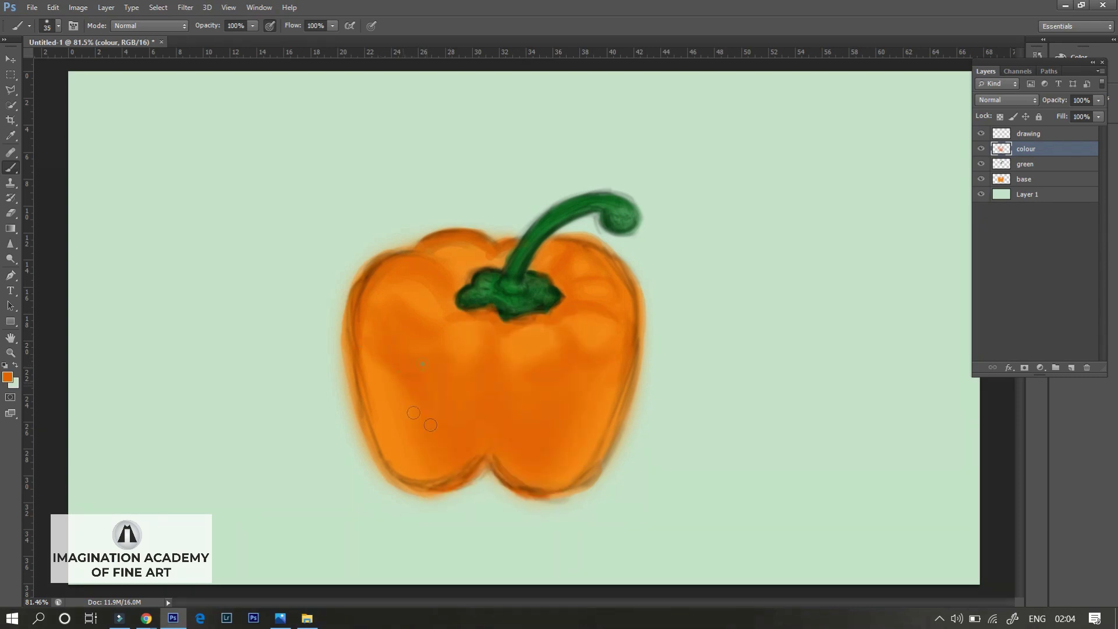
{"action": "left_click", "coordinate": [474, 397]}
{"action": "left_click", "coordinate": [429, 266]}
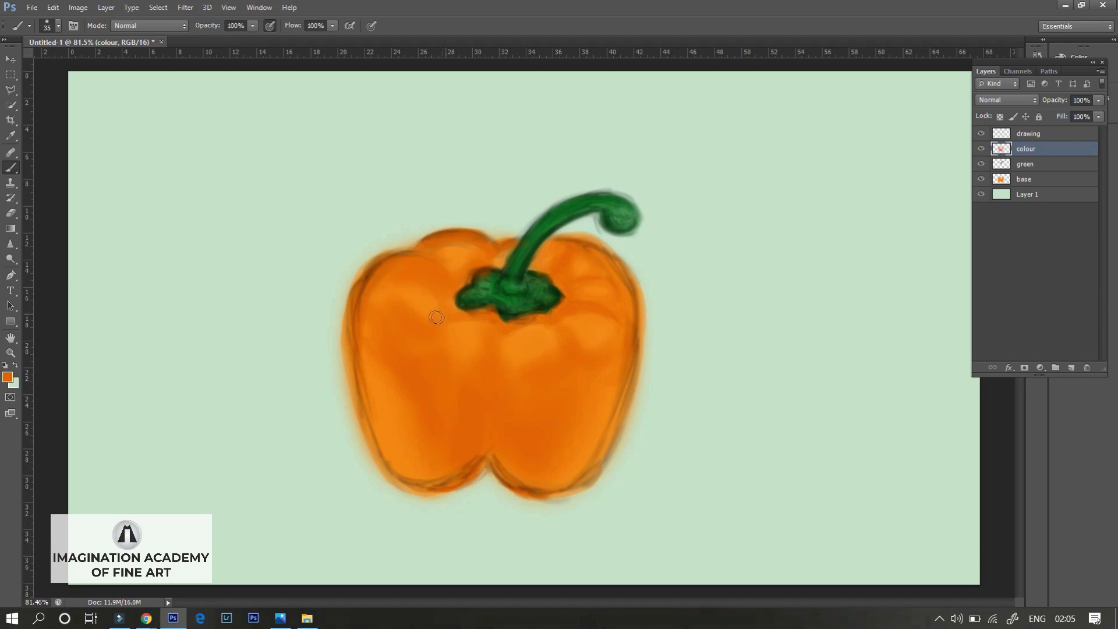
{"action": "right_click", "coordinate": [370, 392]}
{"action": "double_click", "coordinate": [398, 442]}
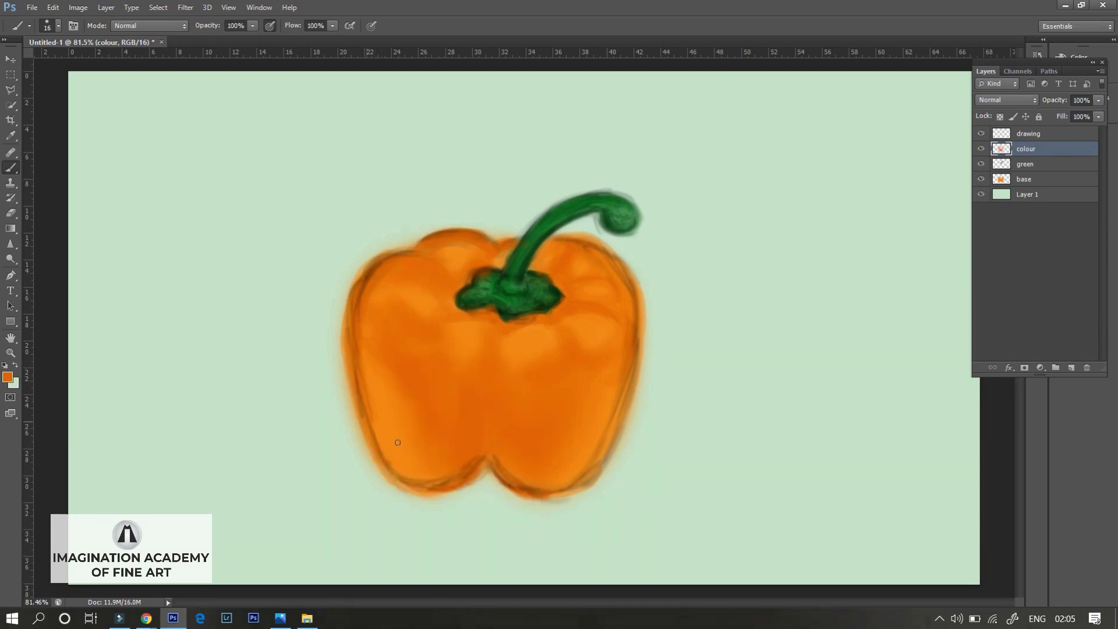
- Create a new layer named 'dark color' and pick orange-brown #b4560a
{"action": "key", "text": "ctrl+shift+n"}
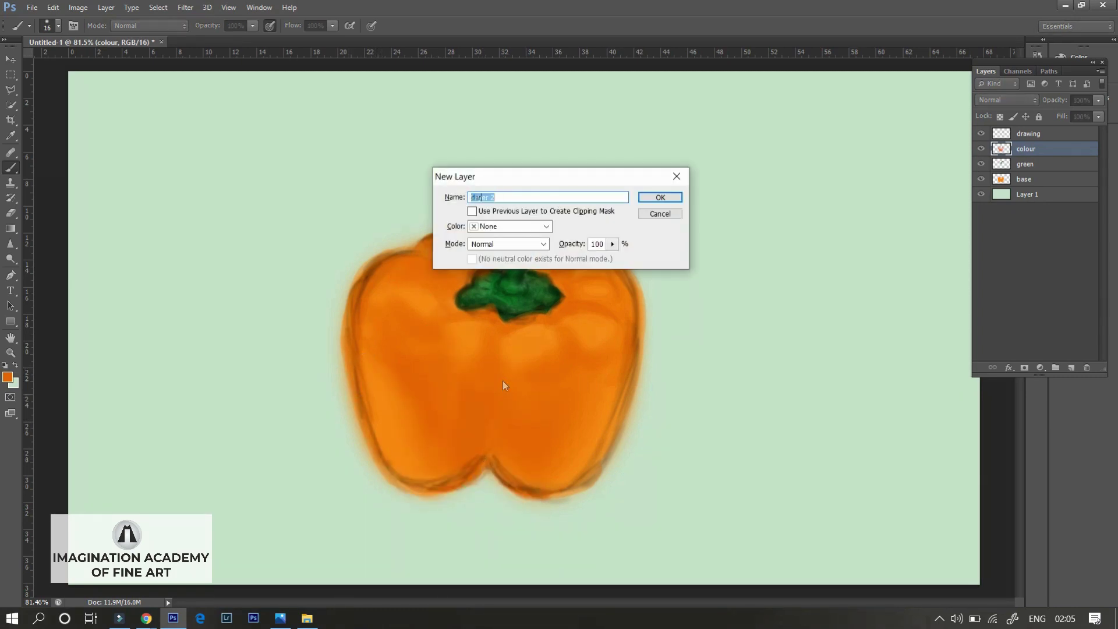
{"action": "type", "text": "dark color"}
{"action": "key", "text": "Return"}
{"action": "left_click", "coordinate": [8, 377]}
{"action": "left_click", "coordinate": [791, 290]}
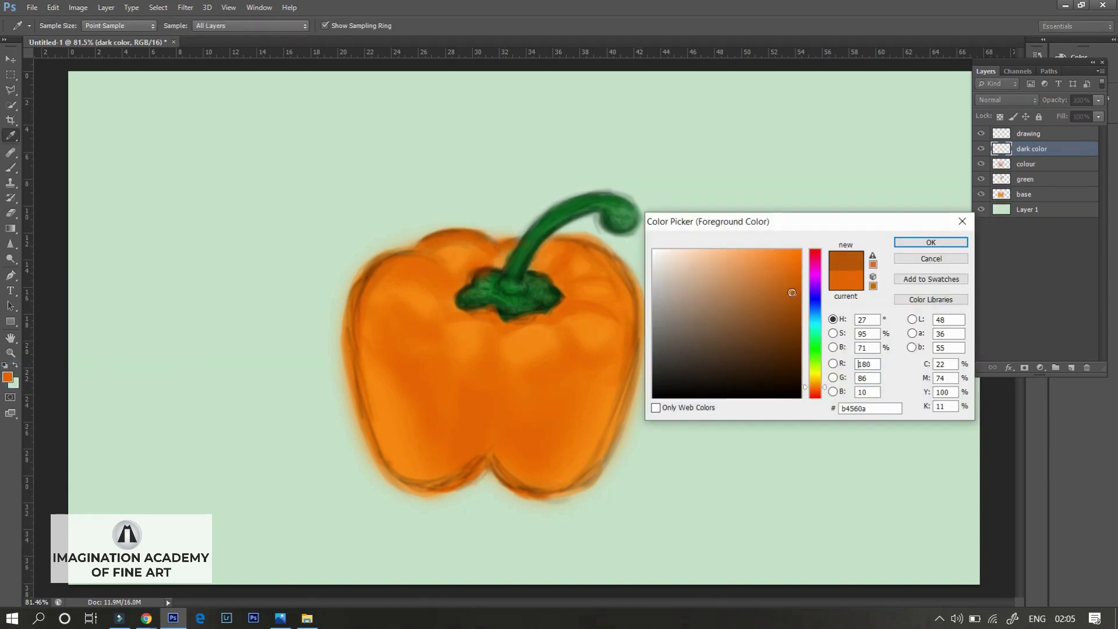
{"action": "left_click", "coordinate": [931, 243]}
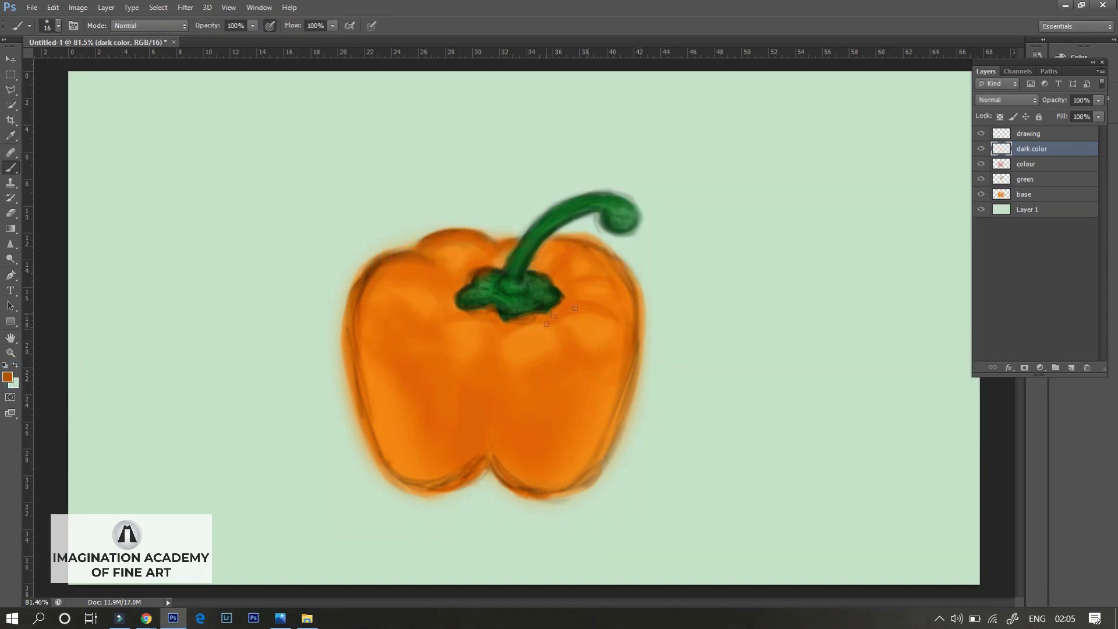
- Paint dark contours and creases: left edge, bottom-left lobe, stem base, centre crease, right lobe edge
{"action": "mouse_move", "coordinate": [348, 326]}
{"action": "left_mouse_down"}
{"action": "mouse_move", "coordinate": [356, 379]}
{"action": "mouse_move", "coordinate": [402, 483]}
{"action": "left_mouse_up"}
{"action": "left_click_drag", "start_coordinate": [482, 464], "coordinate": [444, 483]}
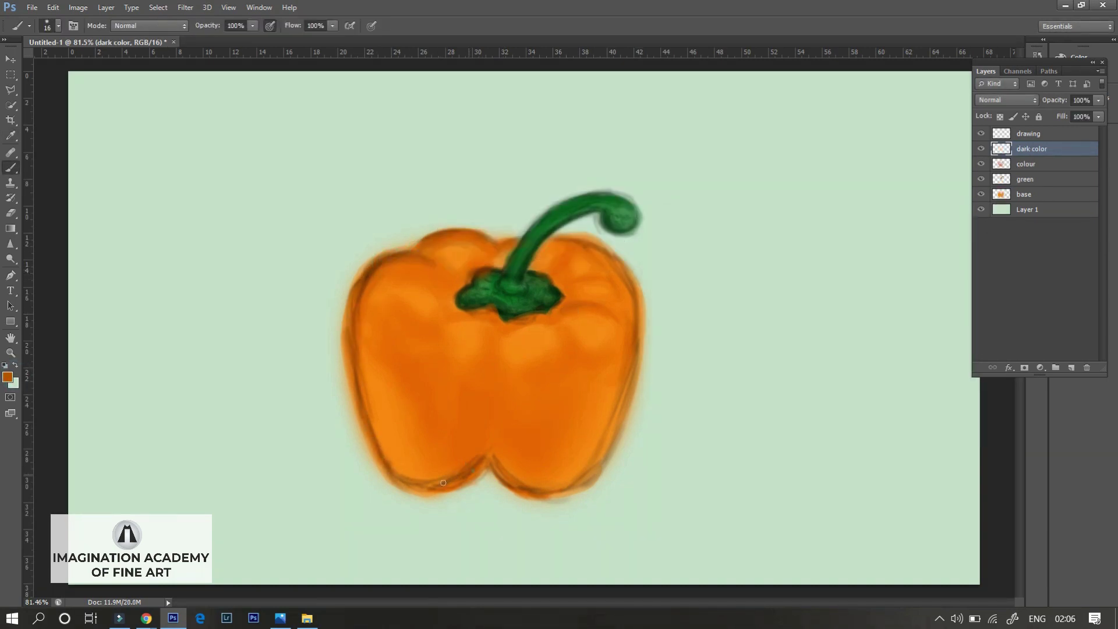
{"action": "left_click_drag", "start_coordinate": [550, 273], "coordinate": [582, 284]}
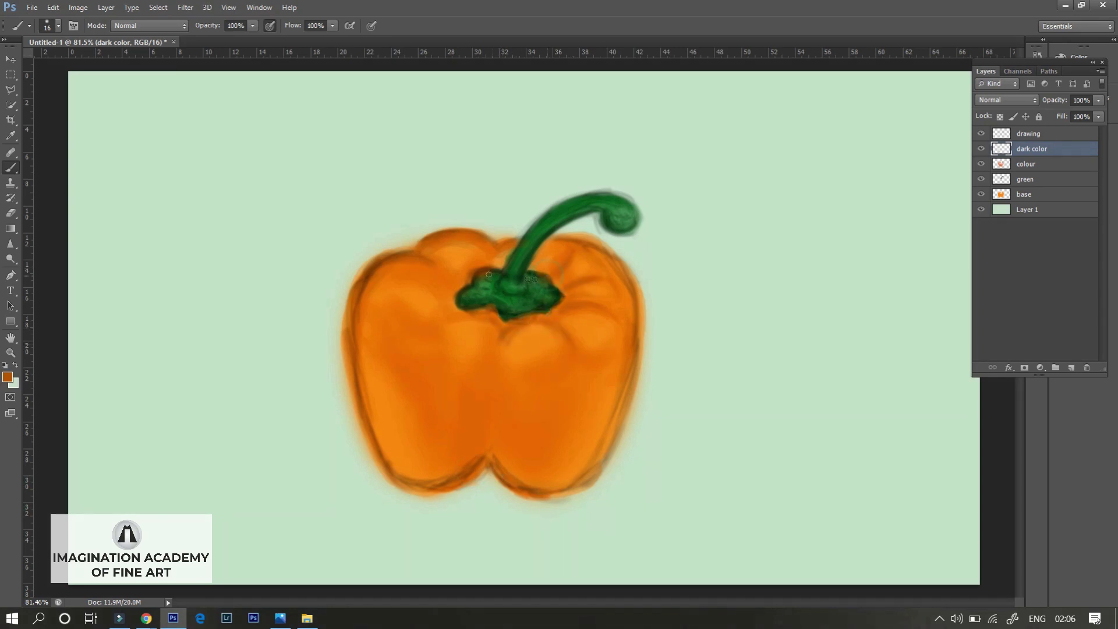
{"action": "left_click_drag", "start_coordinate": [449, 311], "coordinate": [419, 326]}
{"action": "right_click", "coordinate": [458, 332]}
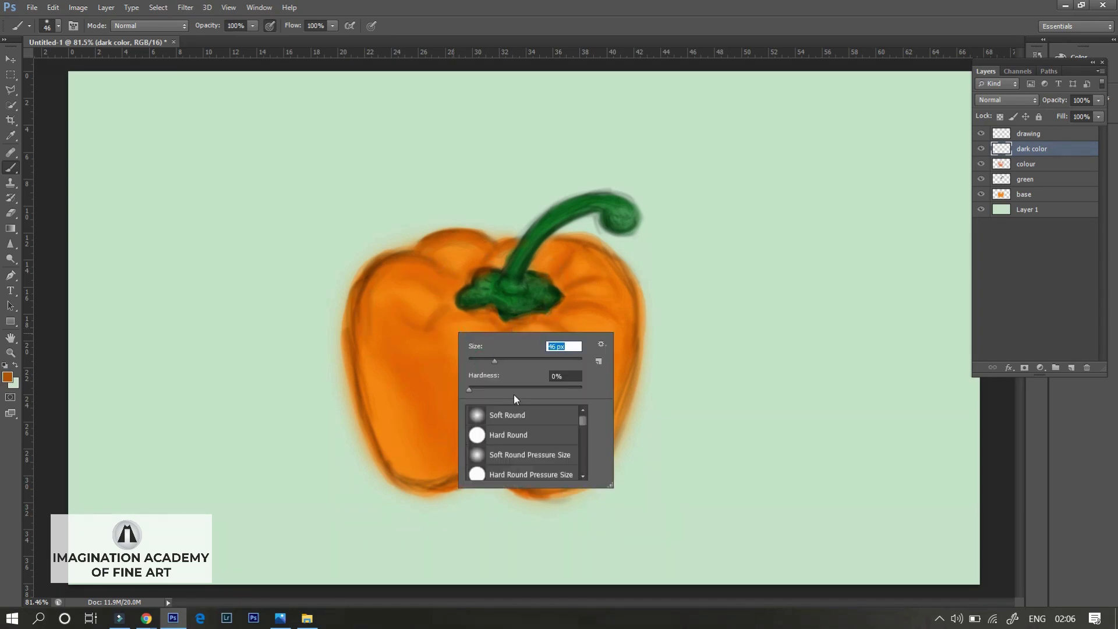
{"action": "key", "text": "Return"}
{"action": "left_click_drag", "start_coordinate": [471, 392], "coordinate": [487, 466]}
{"action": "left_click_drag", "start_coordinate": [600, 375], "coordinate": [589, 419]}
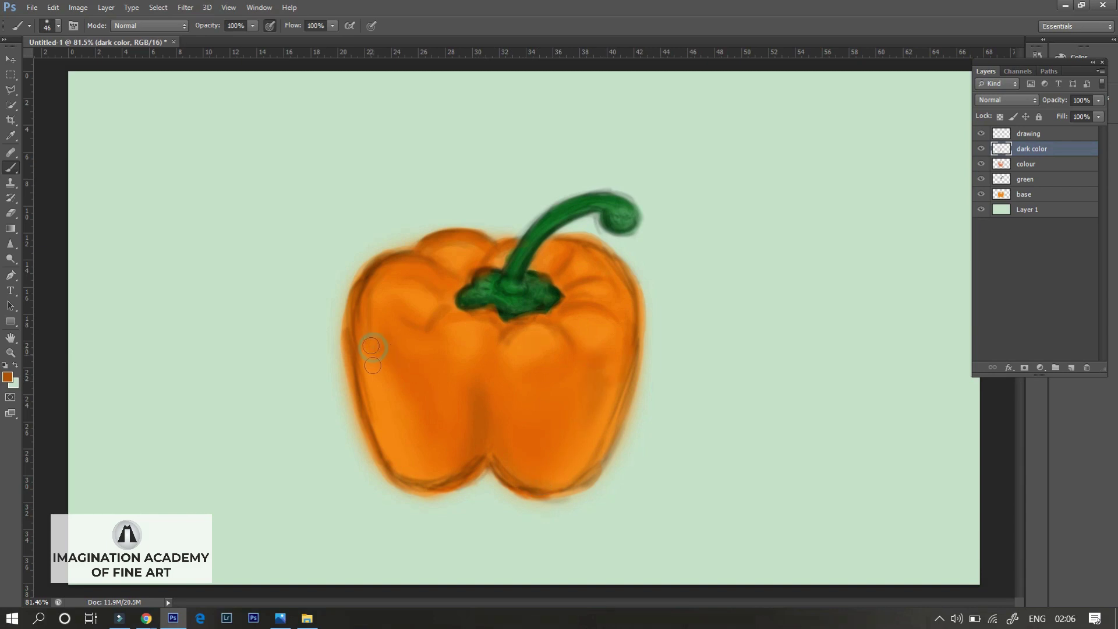
{"action": "right_click", "coordinate": [556, 358]}
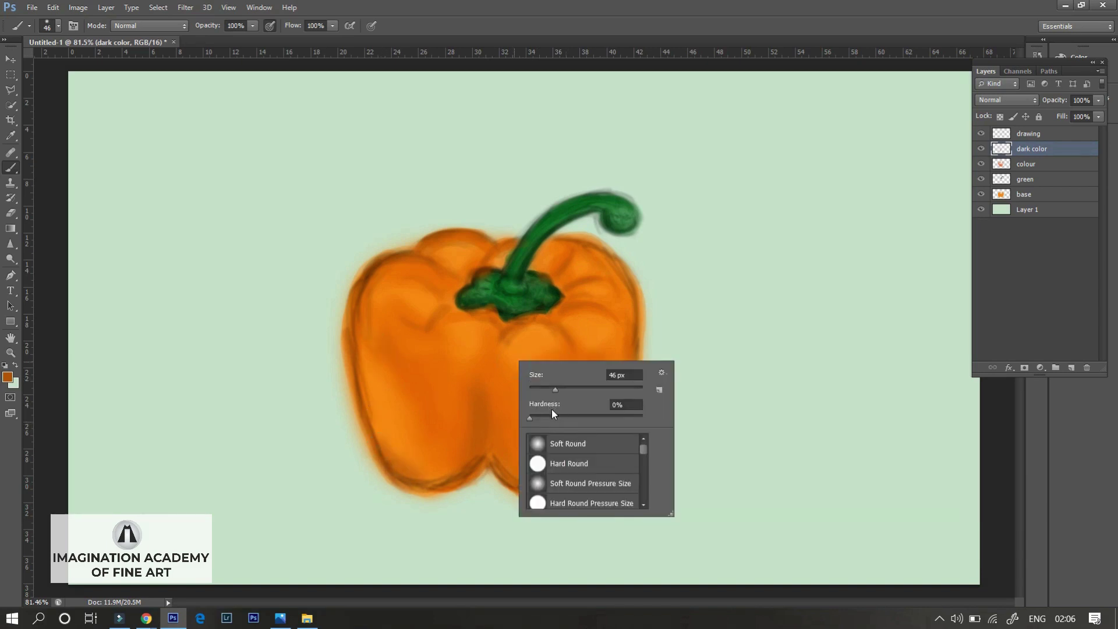
{"action": "key", "text": "Return"}
- Shade the left and lower-left lobe with red-orange #ed5400, then start another new layer
{"action": "left_click", "coordinate": [8, 377]}
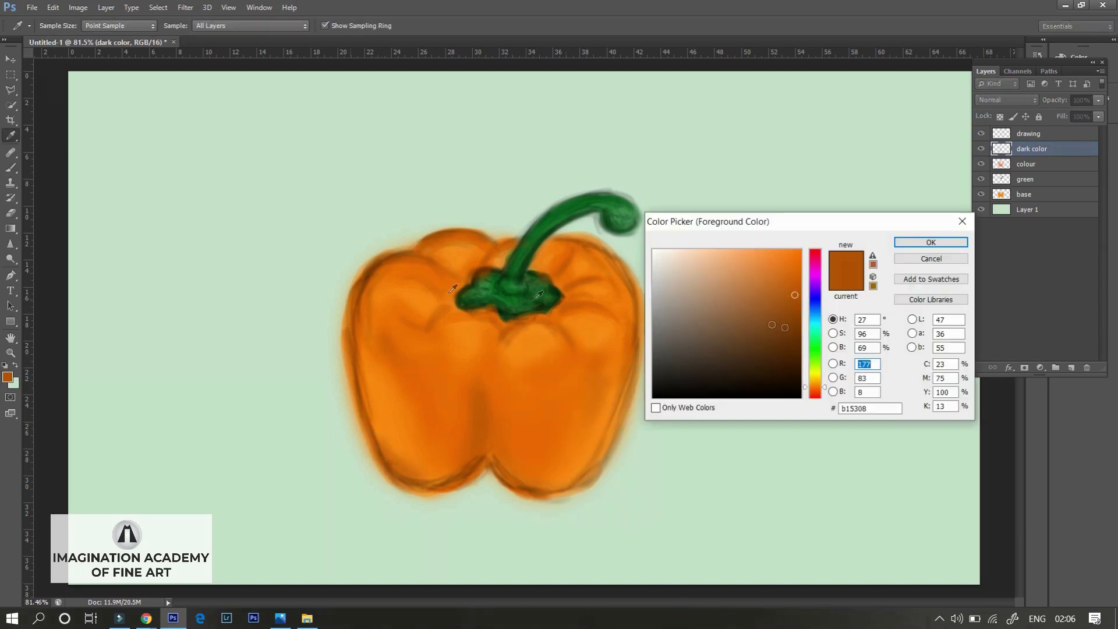
{"action": "left_click", "coordinate": [817, 393]}
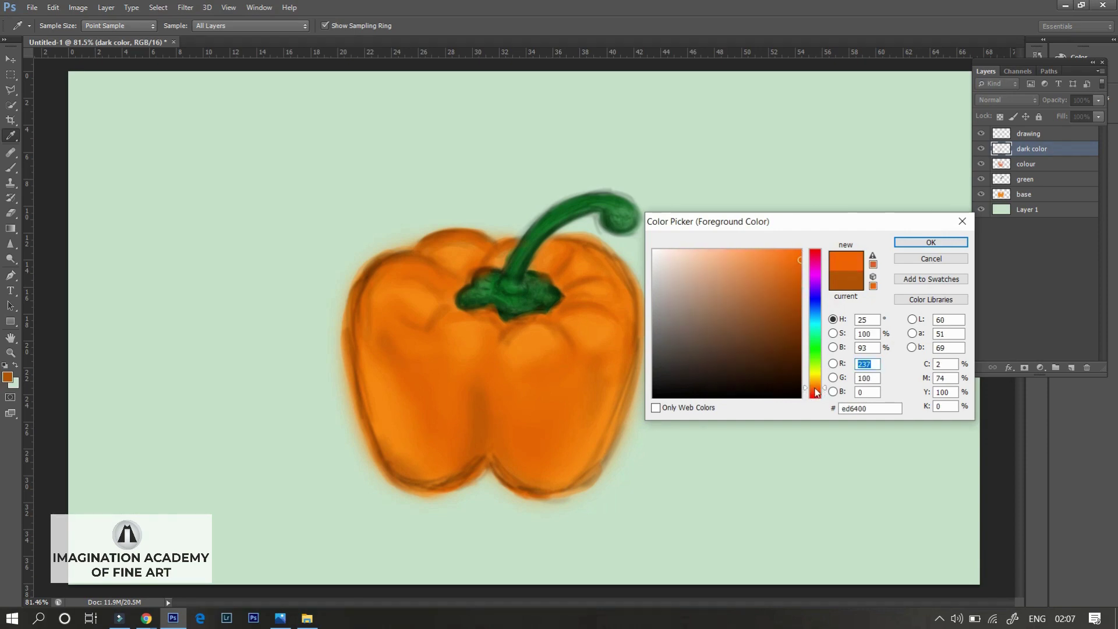
{"action": "left_click_drag", "start_coordinate": [818, 394], "coordinate": [814, 390]}
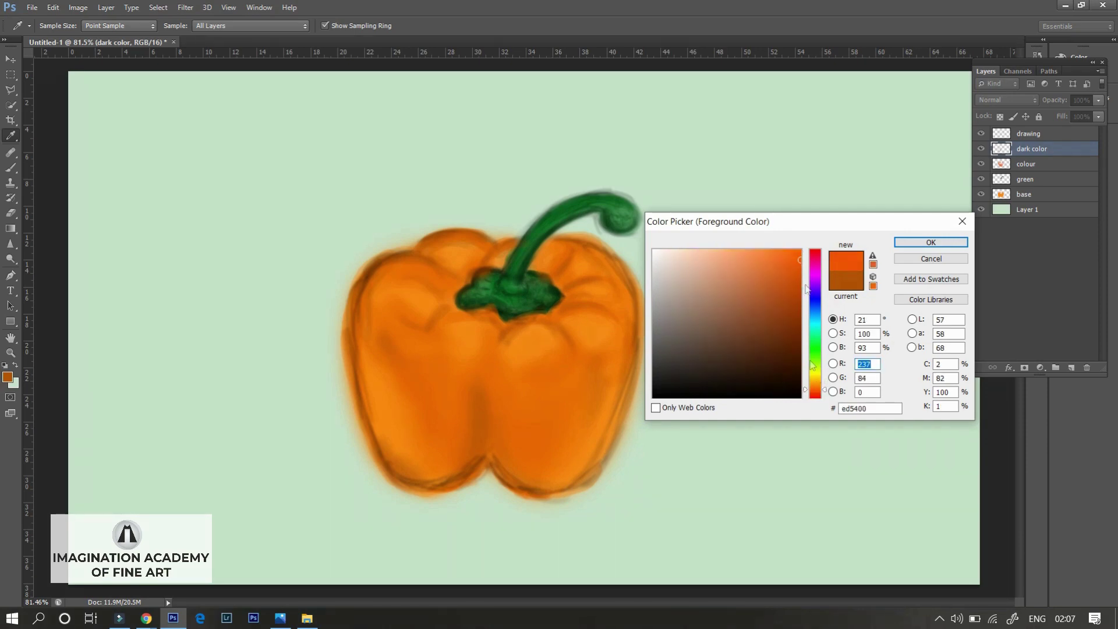
{"action": "key", "text": "Return"}
{"action": "key", "text": "b"}
{"action": "right_click", "coordinate": [418, 341]}
{"action": "key", "text": "Return"}
{"action": "mouse_move", "coordinate": [361, 319]}
{"action": "left_mouse_down"}
{"action": "mouse_move", "coordinate": [370, 353]}
{"action": "mouse_move", "coordinate": [405, 350]}
{"action": "mouse_move", "coordinate": [431, 434]}
{"action": "left_mouse_up"}
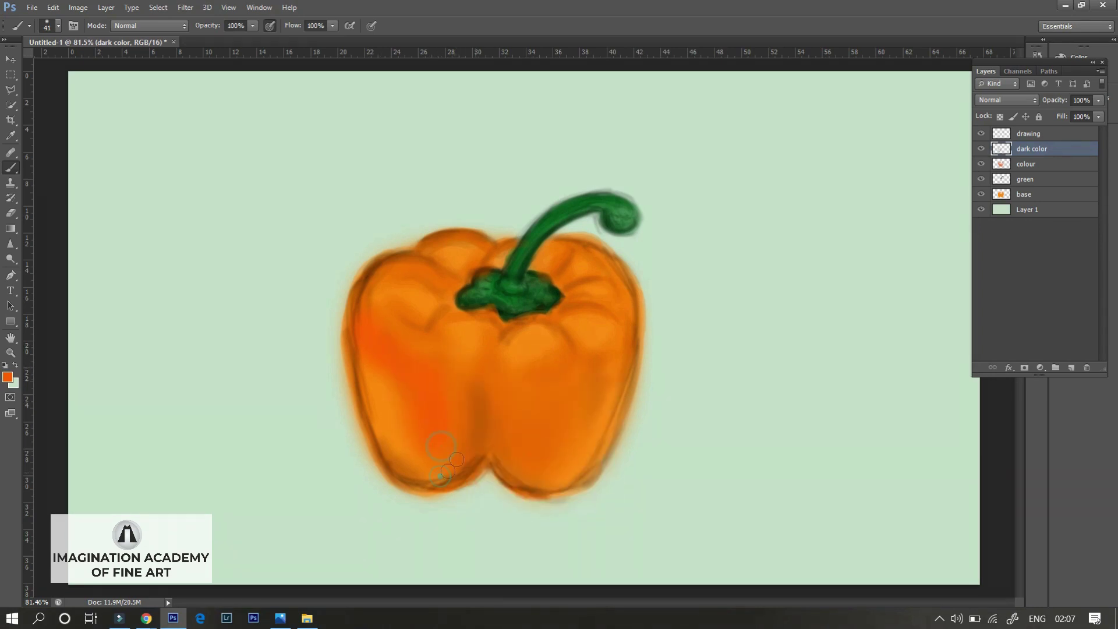
{"action": "left_click_drag", "start_coordinate": [448, 471], "coordinate": [438, 458]}
{"action": "key", "text": "ctrl+shift+n"}
- Name the new layer 'red' and set the brush to 22 px
{"action": "type", "text": "red"}
{"action": "key", "text": "Return"}
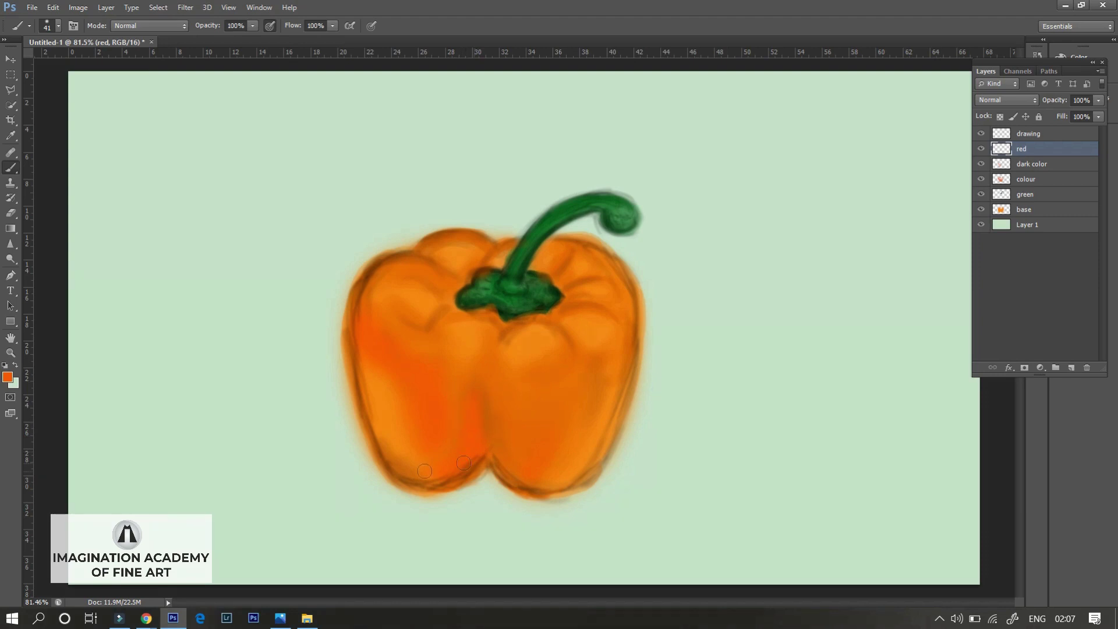
{"action": "right_click", "coordinate": [702, 240]}
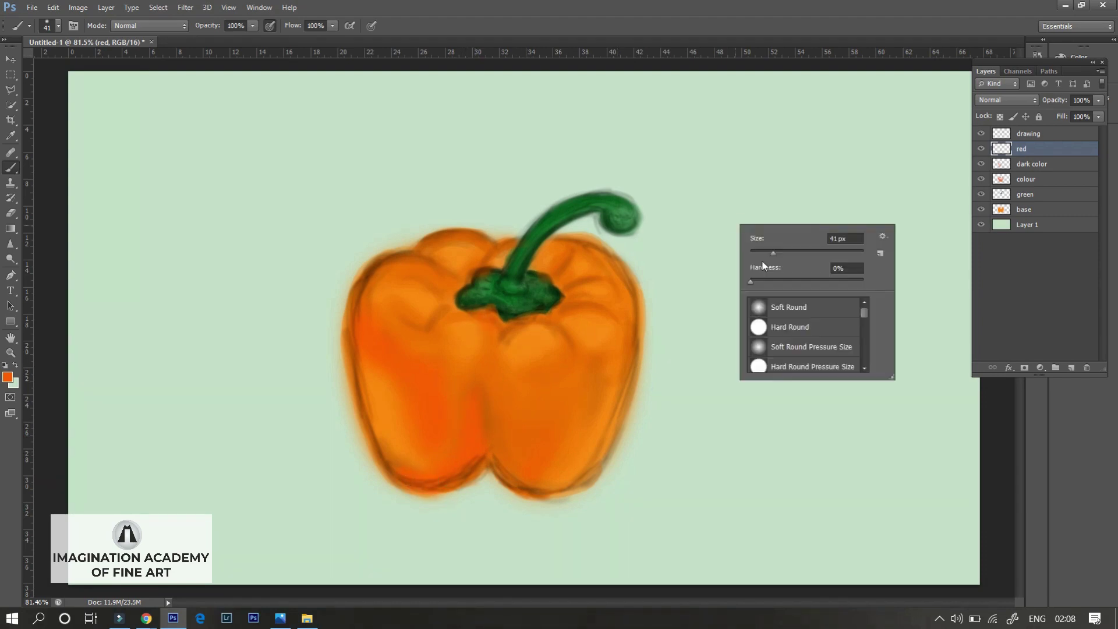
{"action": "left_click_drag", "start_coordinate": [774, 265], "coordinate": [766, 265]}
{"action": "key", "text": "Return"}
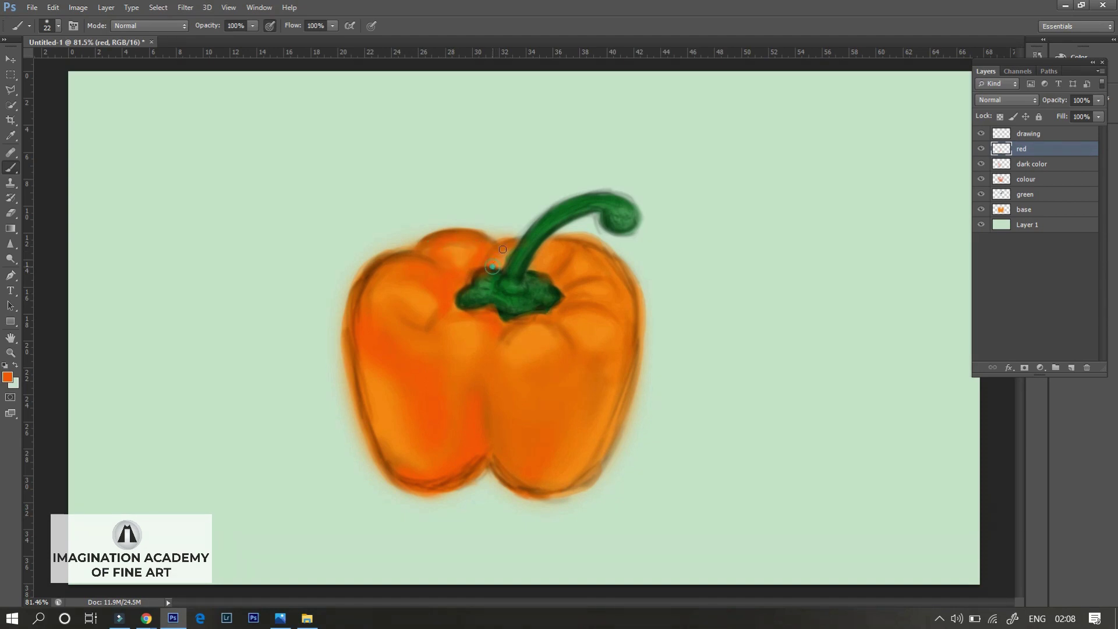
- Darken the central crease, lower-right edge and right lobe's bottom crease, using 11 then 28 px
{"action": "right_click", "coordinate": [572, 266]}
{"action": "left_click_drag", "start_coordinate": [601, 298], "coordinate": [593, 298]}
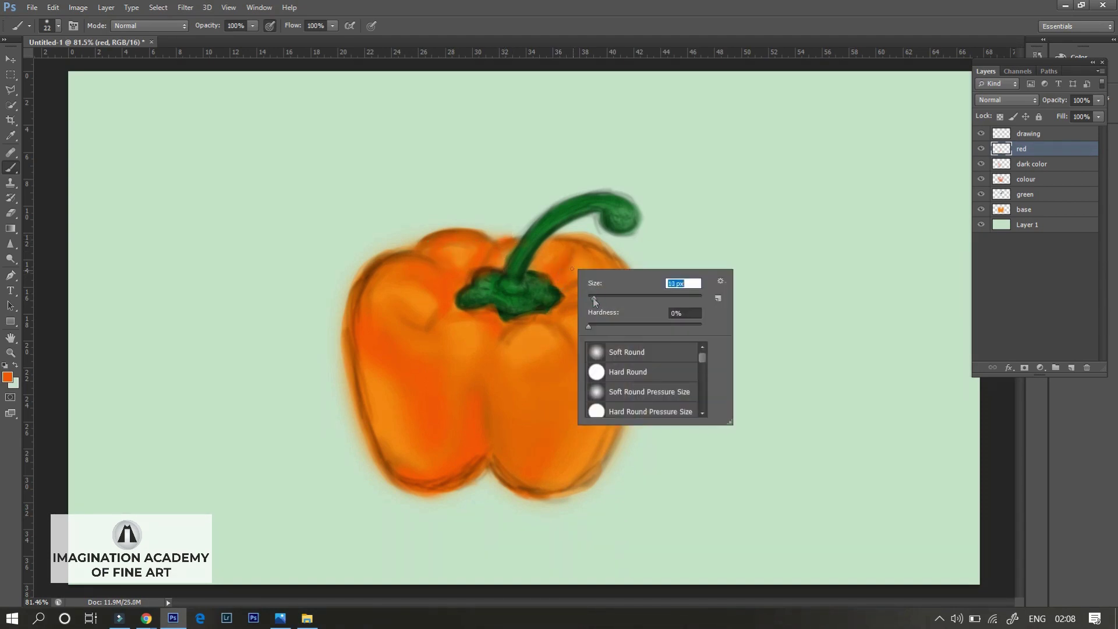
{"action": "key", "text": "Return"}
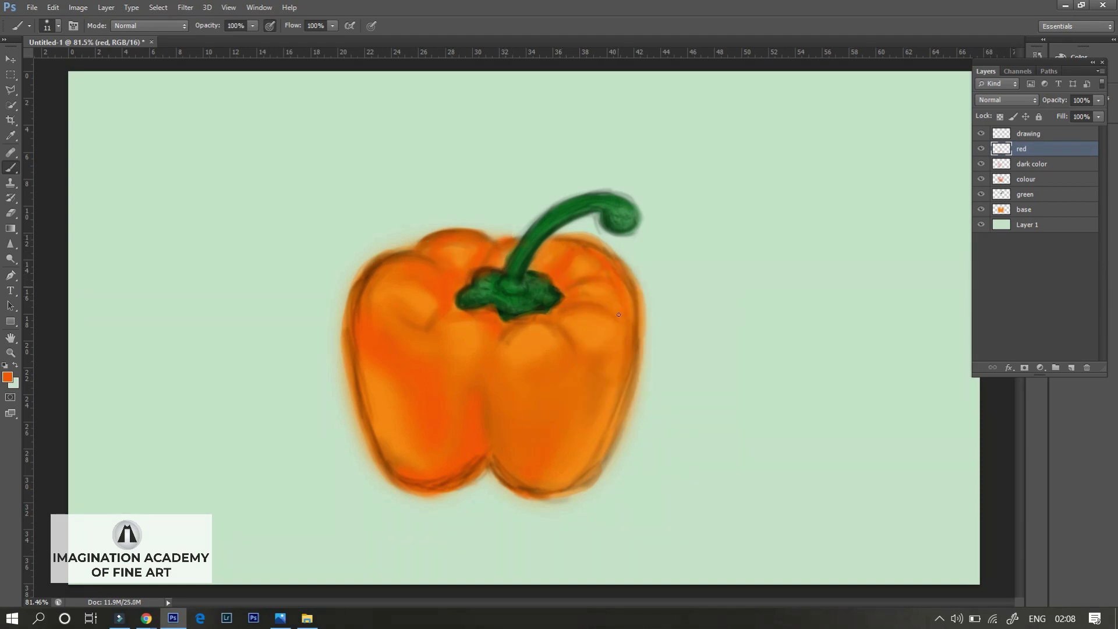
{"action": "right_click", "coordinate": [591, 361]}
{"action": "left_click_drag", "start_coordinate": [608, 392], "coordinate": [616, 392]}
{"action": "key", "text": "Return"}
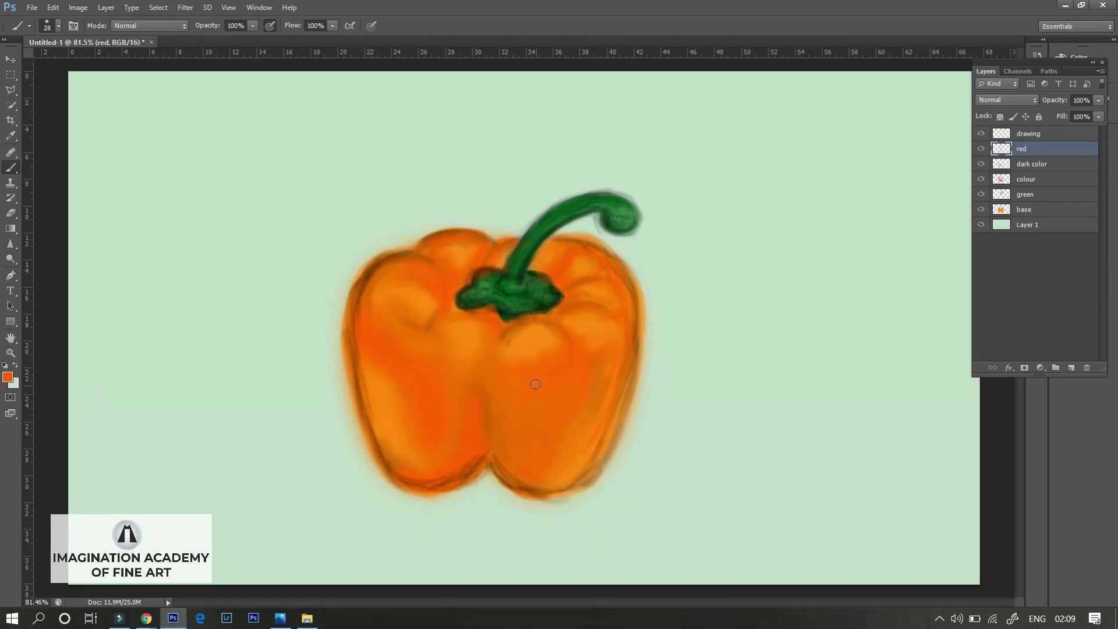
{"action": "left_click_drag", "start_coordinate": [472, 344], "coordinate": [479, 354]}
{"action": "left_click_drag", "start_coordinate": [558, 479], "coordinate": [583, 474]}
{"action": "left_click_drag", "start_coordinate": [502, 482], "coordinate": [499, 467]}
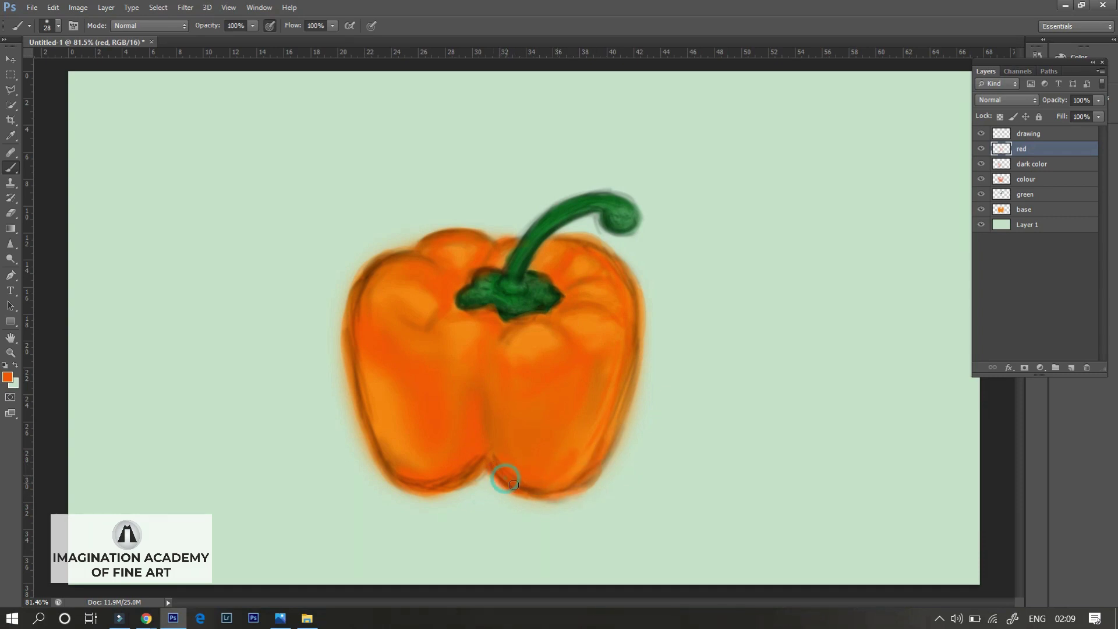
- Pick a darker orange and paint a dark stroke at the centre crease on 'dark color'
{"action": "right_click", "coordinate": [617, 285]}
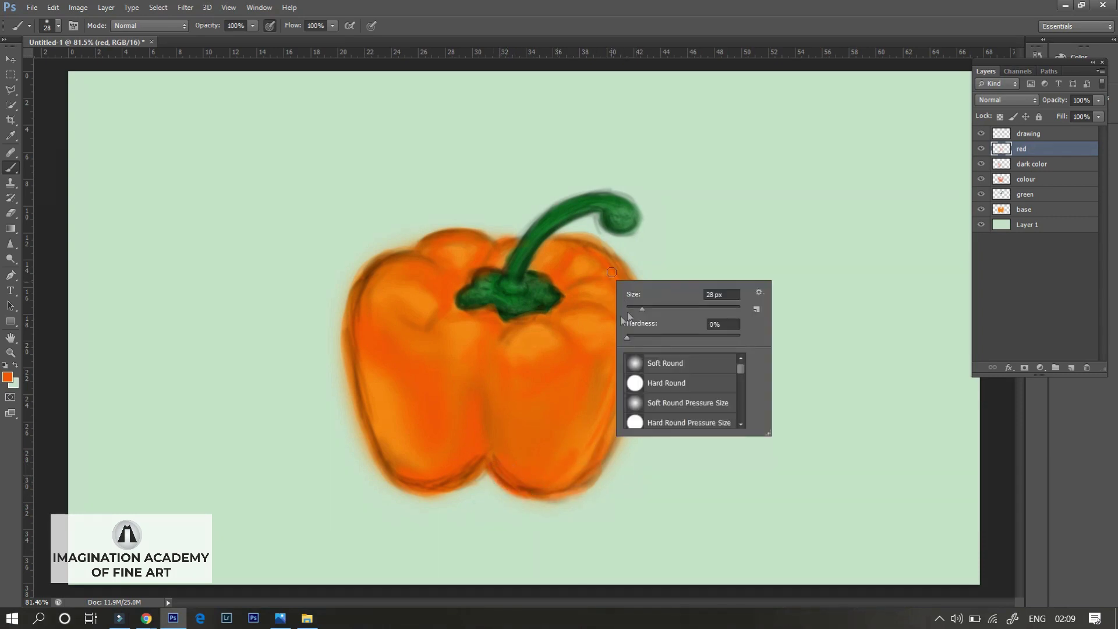
{"action": "left_click", "coordinate": [7, 377]}
{"action": "left_click", "coordinate": [791, 294]}
{"action": "left_click", "coordinate": [931, 242]}
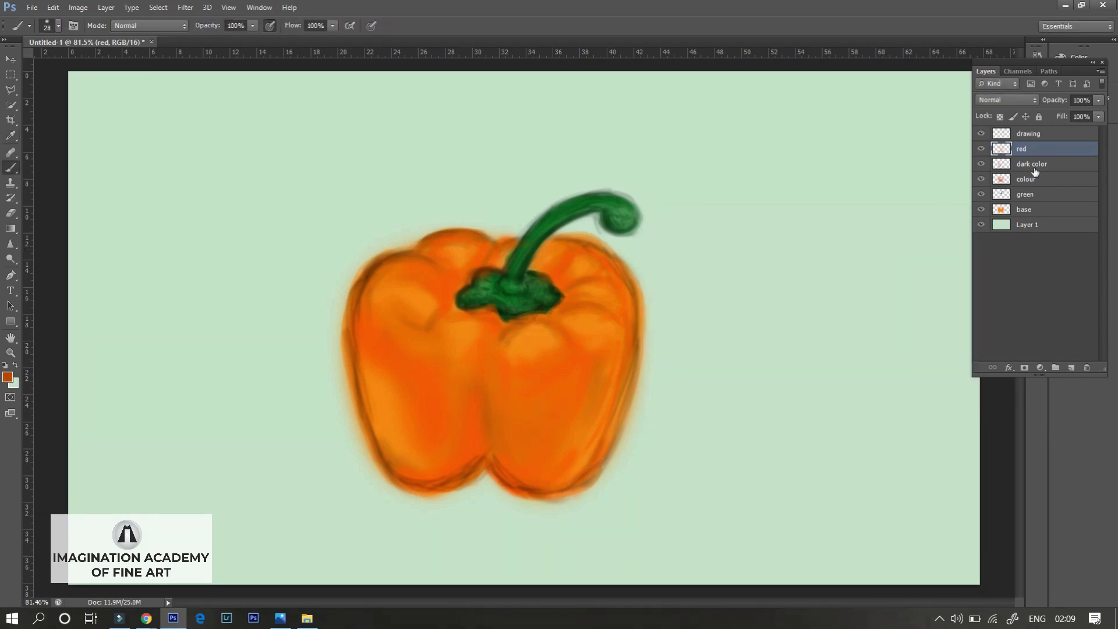
{"action": "left_click", "coordinate": [1032, 164]}
{"action": "left_click_drag", "start_coordinate": [485, 340], "coordinate": [477, 350]}
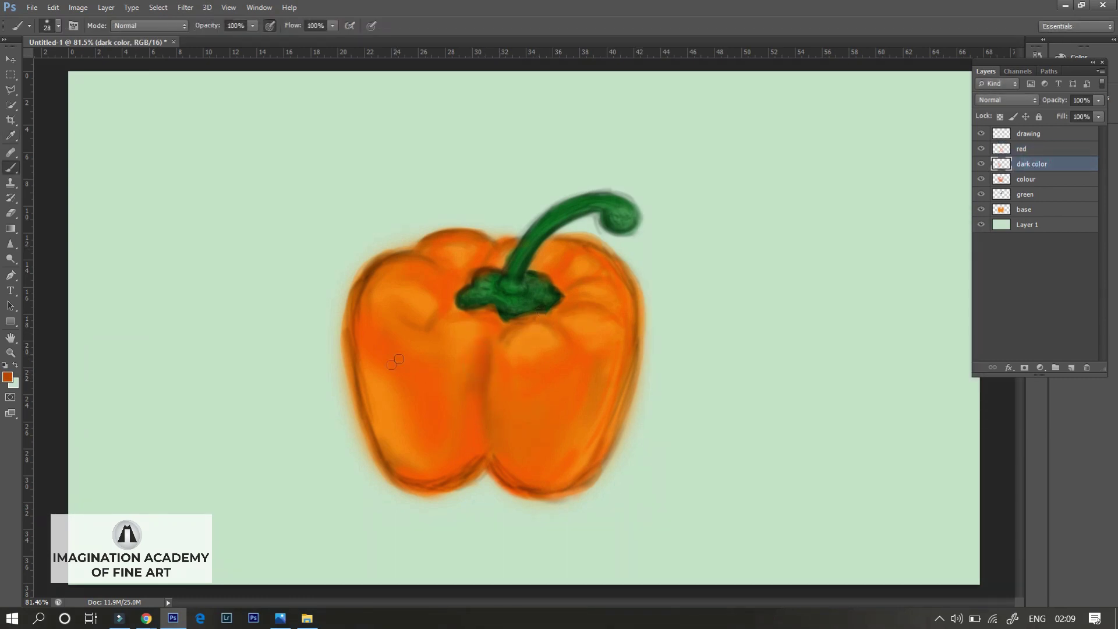
- Darken the area just under the stem with a 16 px brush
{"action": "right_click", "coordinate": [453, 275]}
{"action": "key", "text": "Return"}
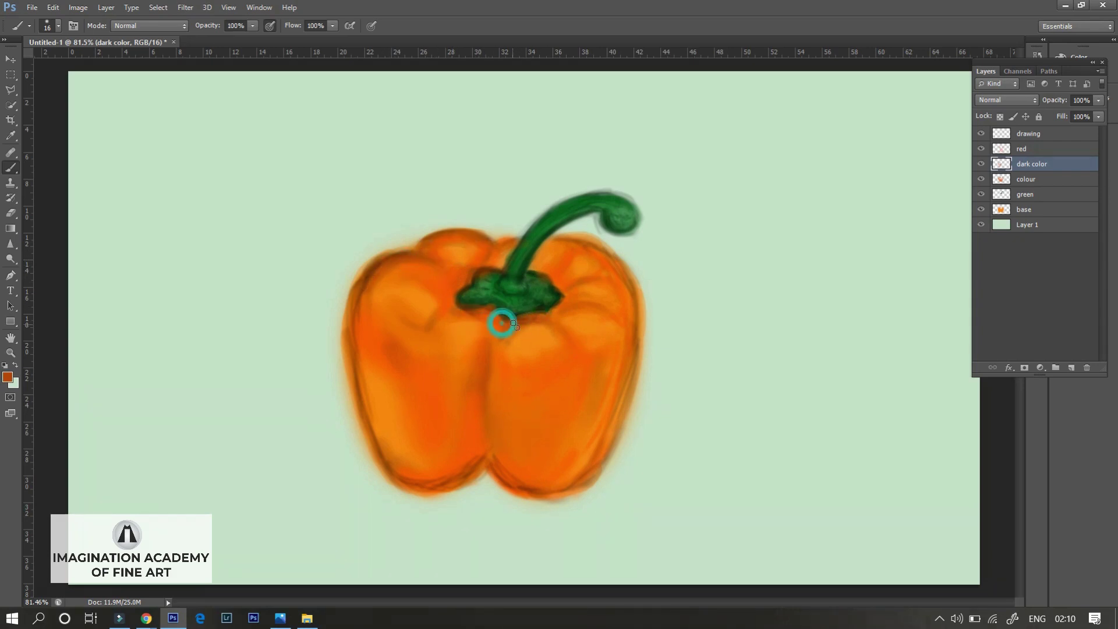
{"action": "left_click_drag", "start_coordinate": [500, 317], "coordinate": [560, 318]}
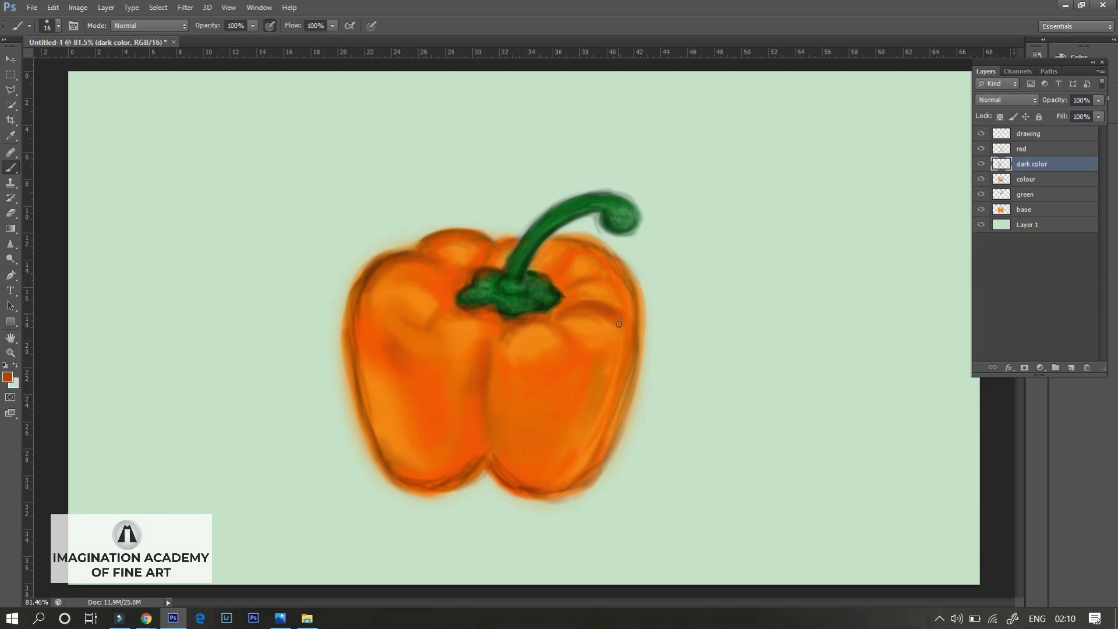
{"action": "right_click", "coordinate": [623, 326]}
{"action": "key", "text": "Return"}
- With a 15 px brush, darken the upper-right shoulder, the top near the stem and the central crease
{"action": "right_click", "coordinate": [646, 290]}
{"action": "type", "text": "15"}
{"action": "key", "text": "Return"}
{"action": "mouse_move", "coordinate": [629, 285]}
{"action": "left_mouse_down"}
{"action": "mouse_move", "coordinate": [600, 245]}
{"action": "mouse_move", "coordinate": [612, 279]}
{"action": "left_mouse_up"}
{"action": "mouse_move", "coordinate": [576, 245]}
{"action": "left_mouse_down"}
{"action": "mouse_move", "coordinate": [543, 228]}
{"action": "mouse_move", "coordinate": [529, 243]}
{"action": "left_mouse_up"}
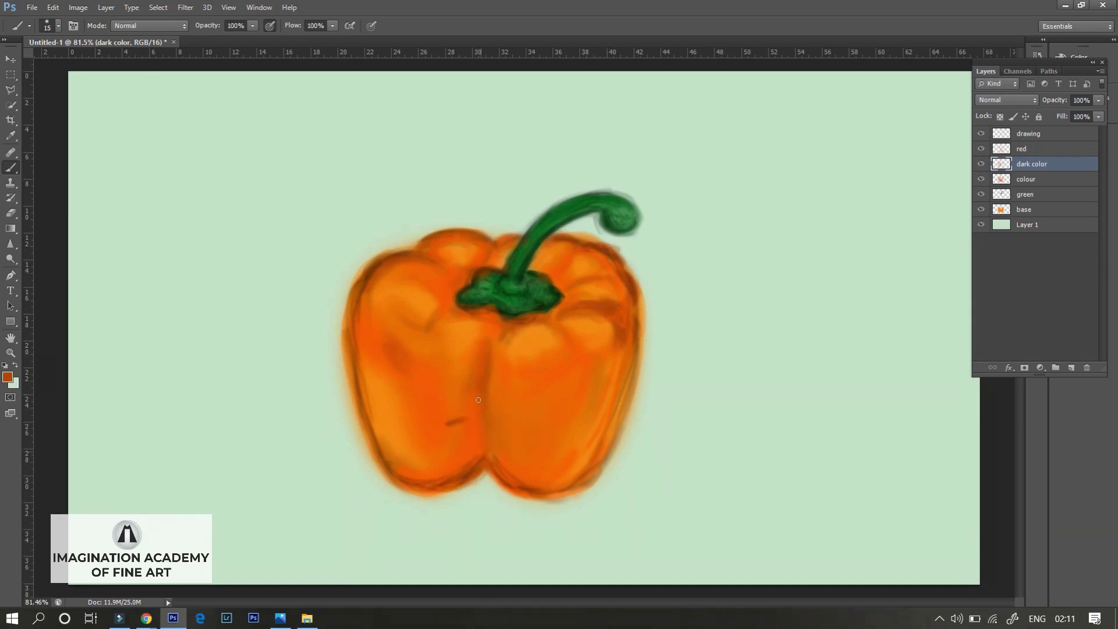
{"action": "left_click_drag", "start_coordinate": [478, 400], "coordinate": [482, 431]}
- Move 'dark color' above 'red', set a 42 px brush and accept a new orange colour
{"action": "key", "text": "ctrl+bracketright"}
{"action": "right_click", "coordinate": [507, 384]}
{"action": "left_click_drag", "start_coordinate": [517, 412], "coordinate": [532, 412]}
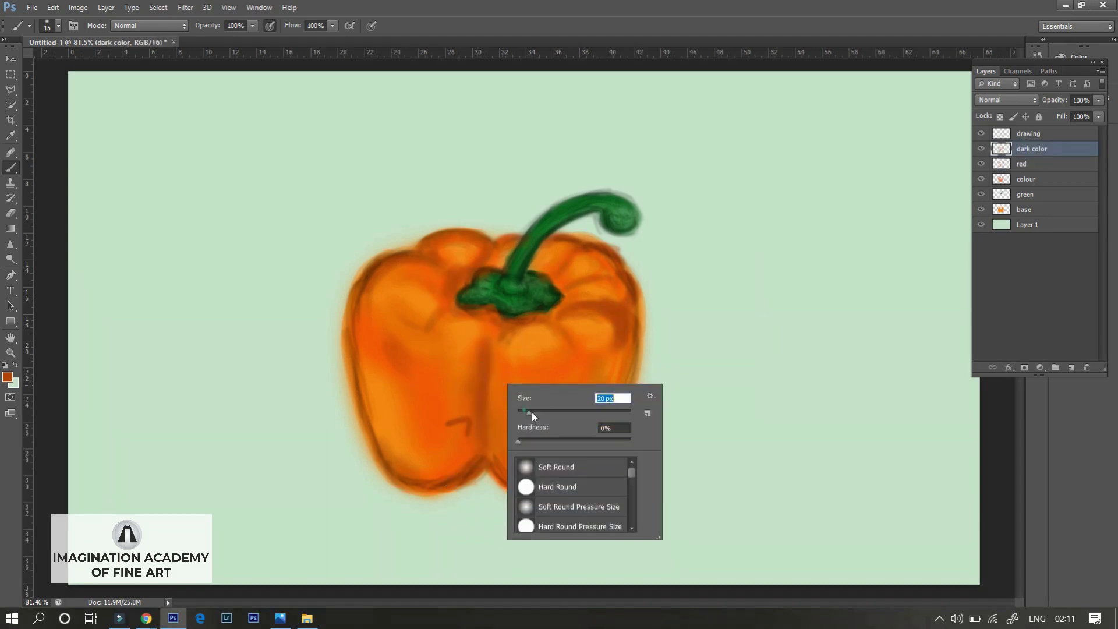
{"action": "key", "text": "Return"}
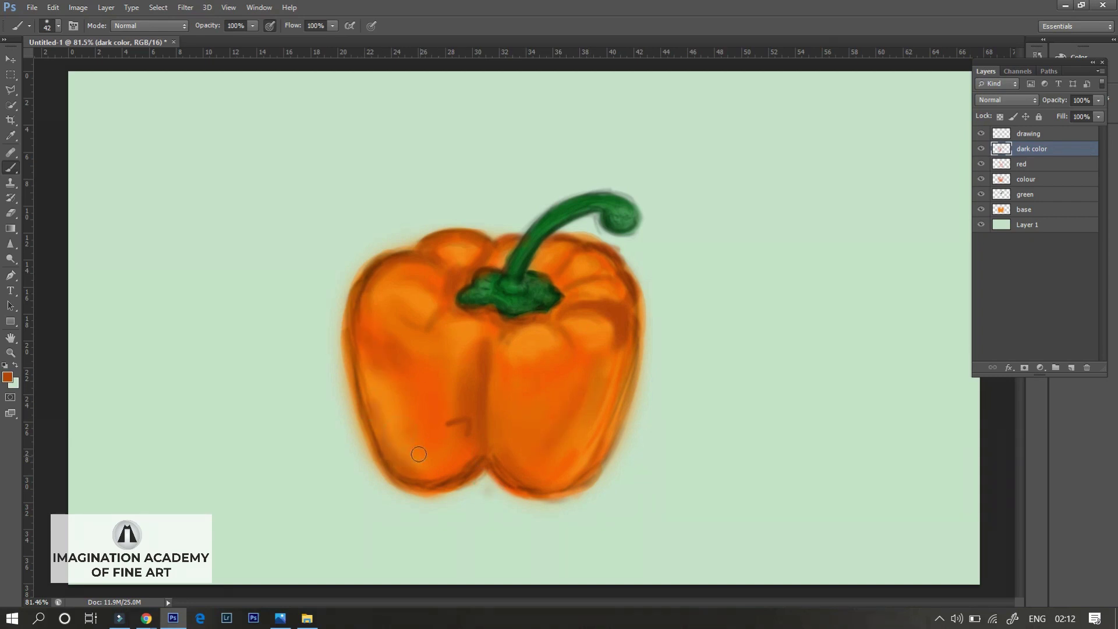
{"action": "right_click", "coordinate": [417, 388]}
{"action": "left_click", "coordinate": [7, 377]}
{"action": "left_click", "coordinate": [930, 242]}
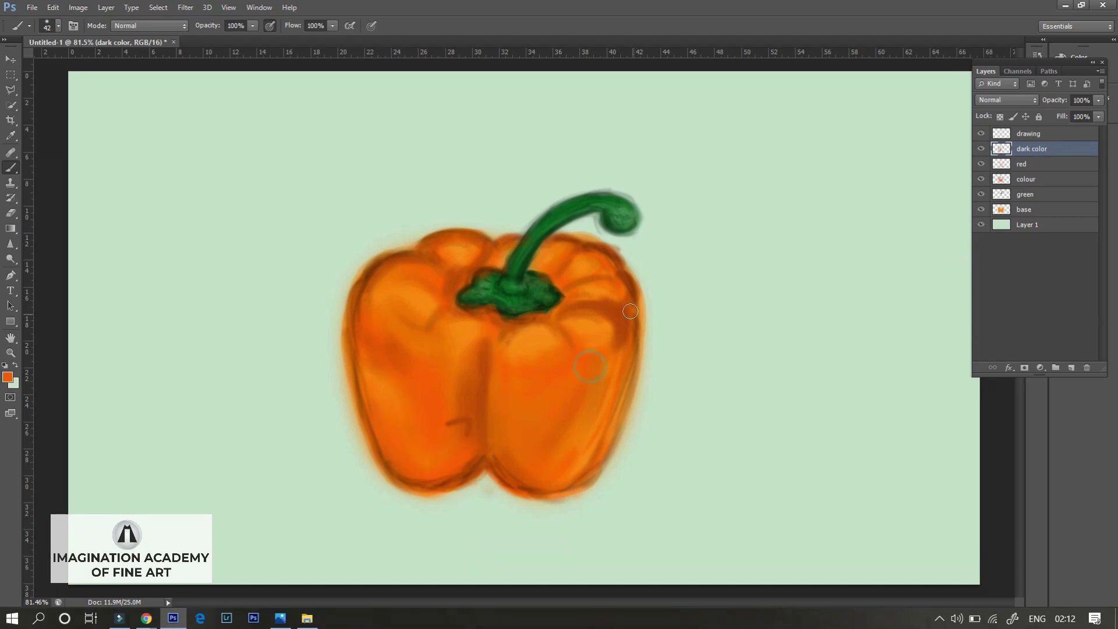
- Hide the 'drawing' layer and erase a stray mark on 'dark color' with a 38 px eraser
{"action": "left_click", "coordinate": [982, 134]}
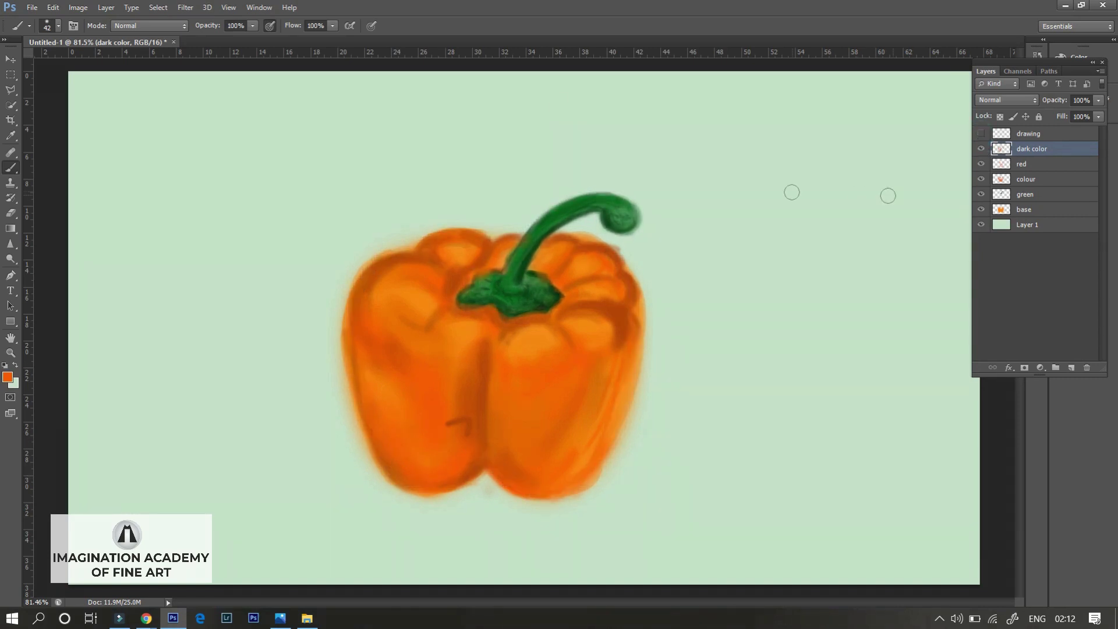
{"action": "left_click", "coordinate": [1021, 166]}
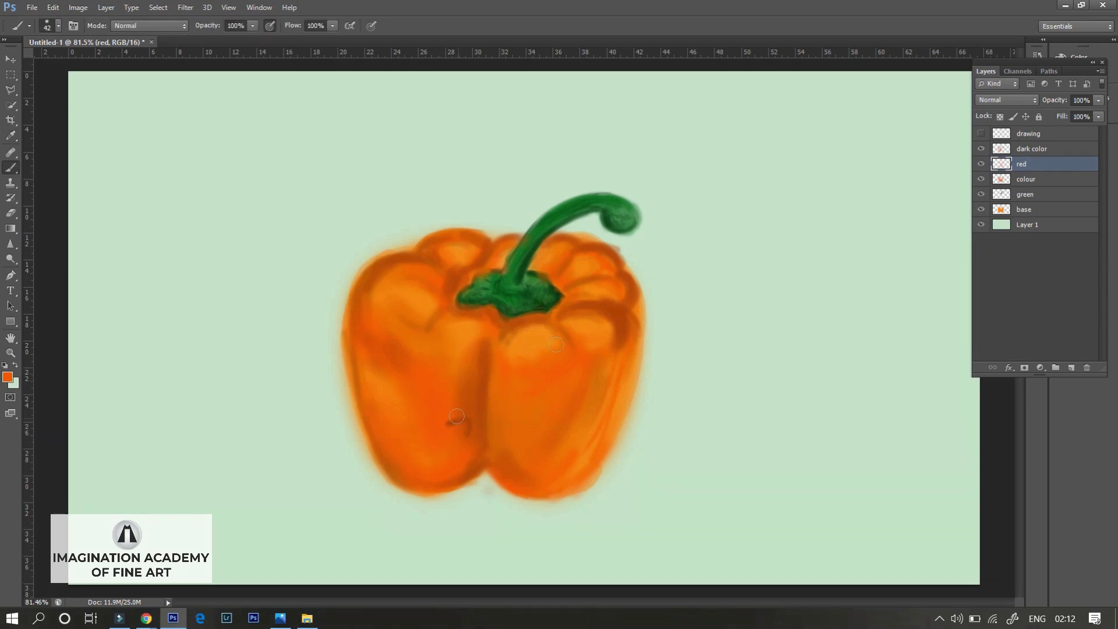
{"action": "left_click", "coordinate": [1032, 150]}
{"action": "key", "text": "e"}
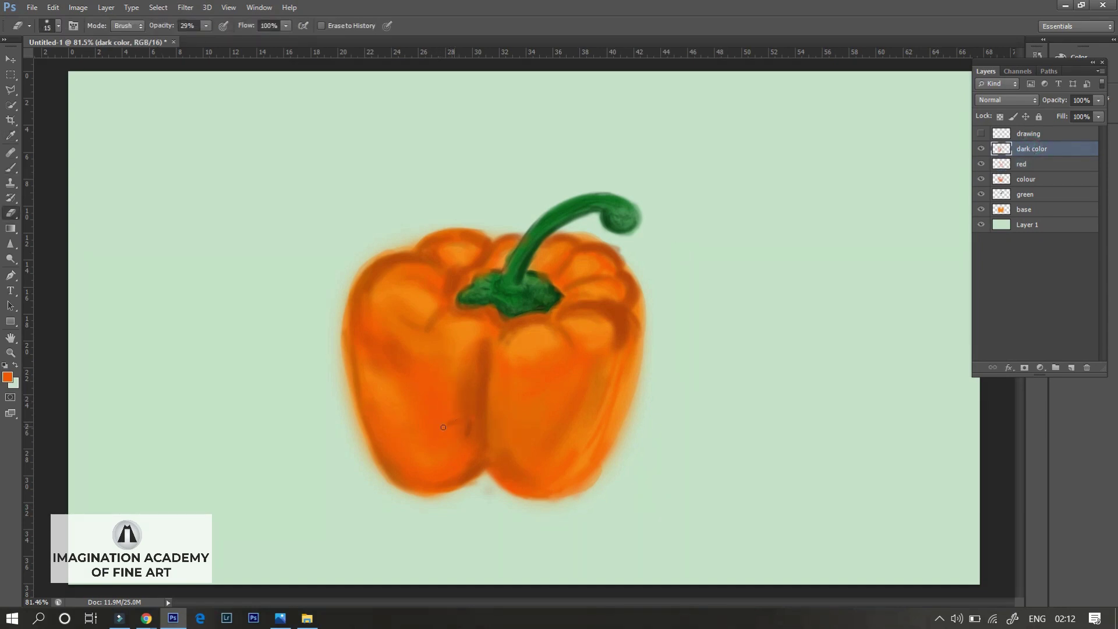
{"action": "right_click", "coordinate": [449, 430]}
{"action": "key", "text": "Return"}
{"action": "key", "text": "b"}
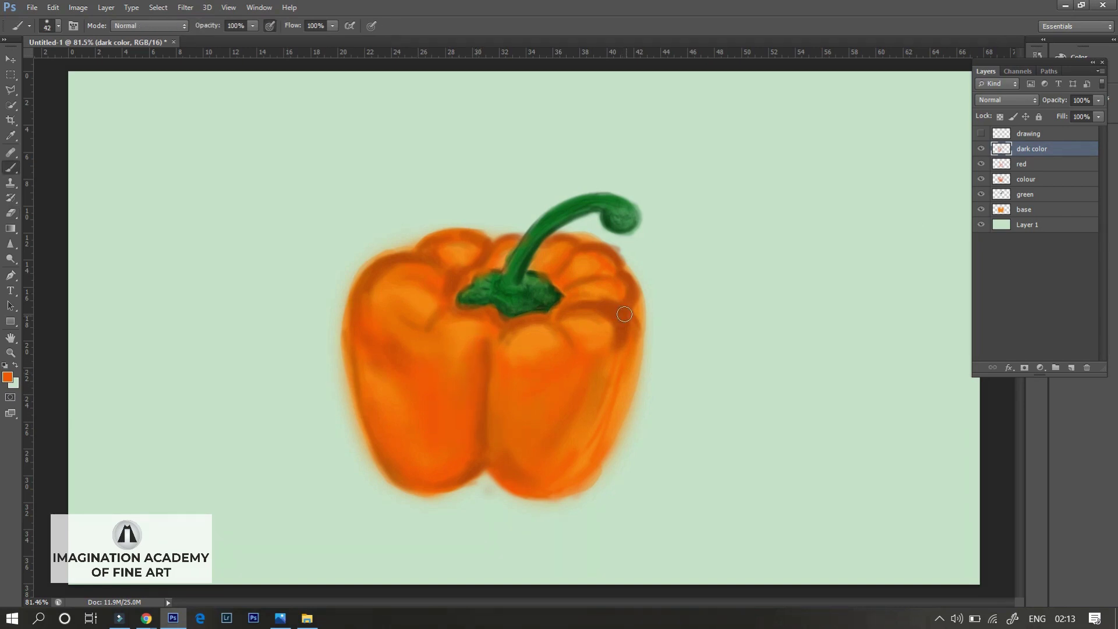
- Sample a darker orange from the pepper and bring up the brush preset list options
{"action": "left_click", "coordinate": [624, 315], "text": "alt"}
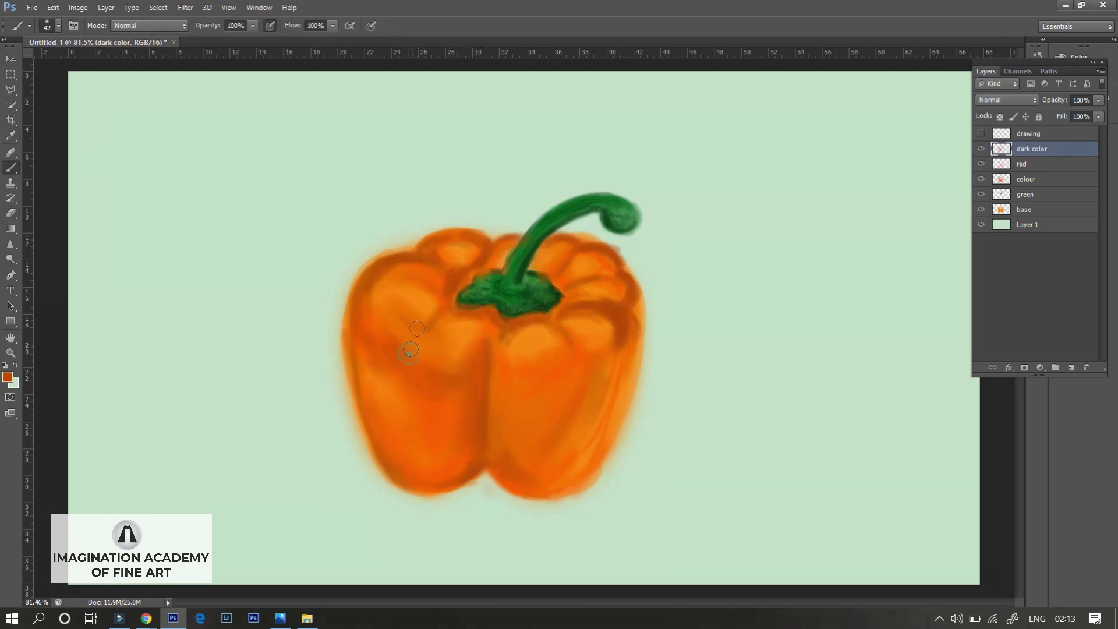
{"action": "left_click", "coordinate": [58, 26]}
{"action": "left_click", "coordinate": [149, 45]}
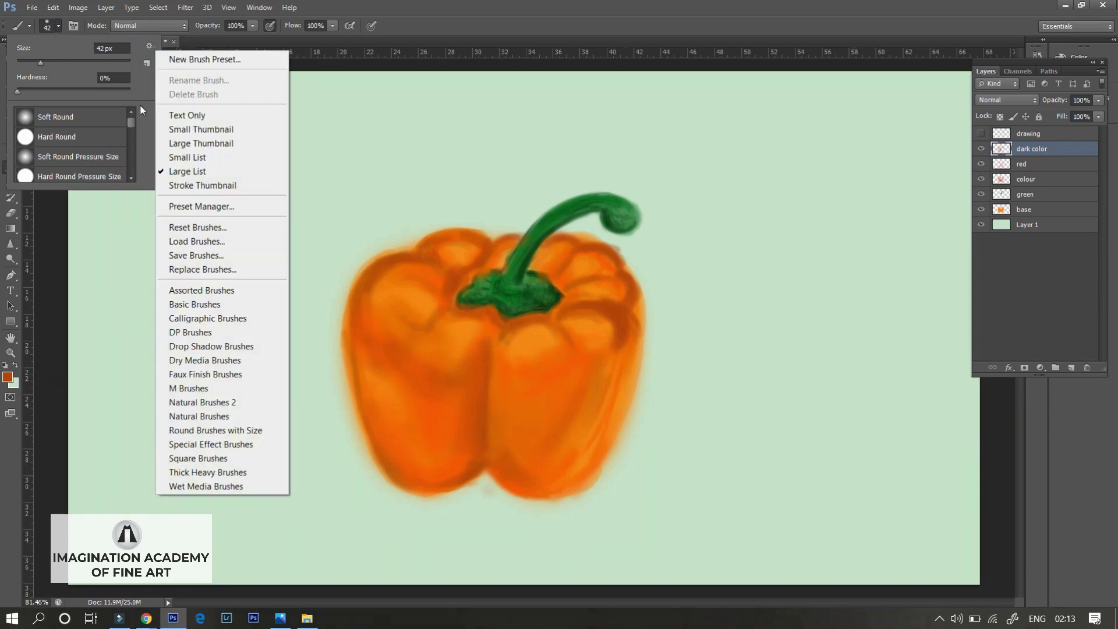
- Browse the brush preset list and try a different brush preset
{"action": "left_click_drag", "start_coordinate": [131, 124], "coordinate": [130, 157]}
{"action": "left_click", "coordinate": [149, 46]}
{"action": "left_click", "coordinate": [131, 135]}
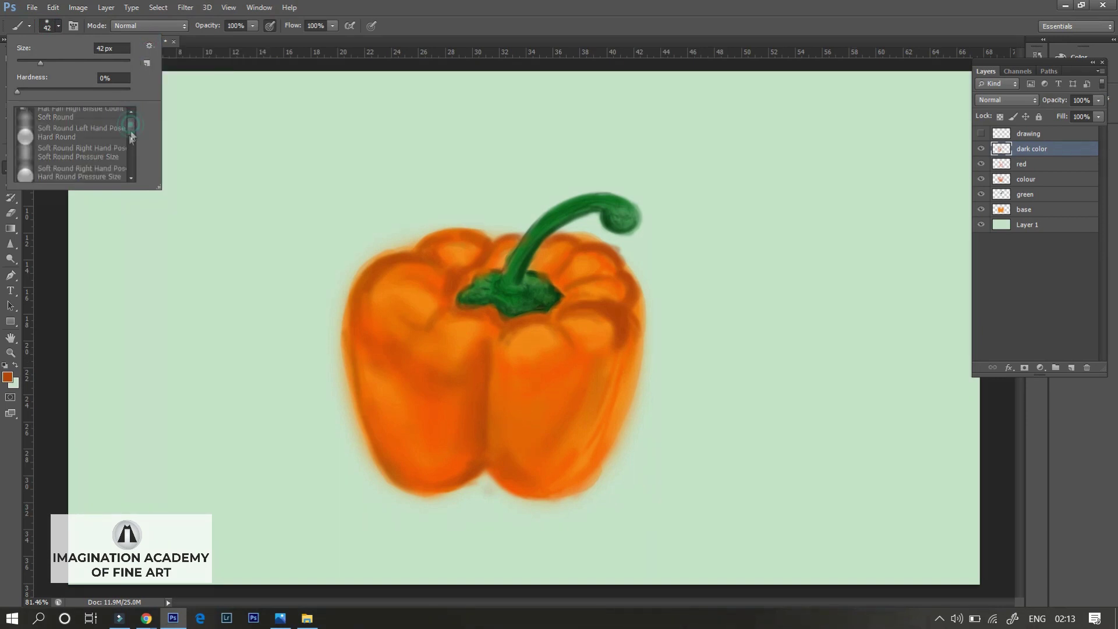
{"action": "left_click", "coordinate": [76, 140]}
{"action": "right_click", "coordinate": [450, 450]}
{"action": "key", "text": "Escape"}
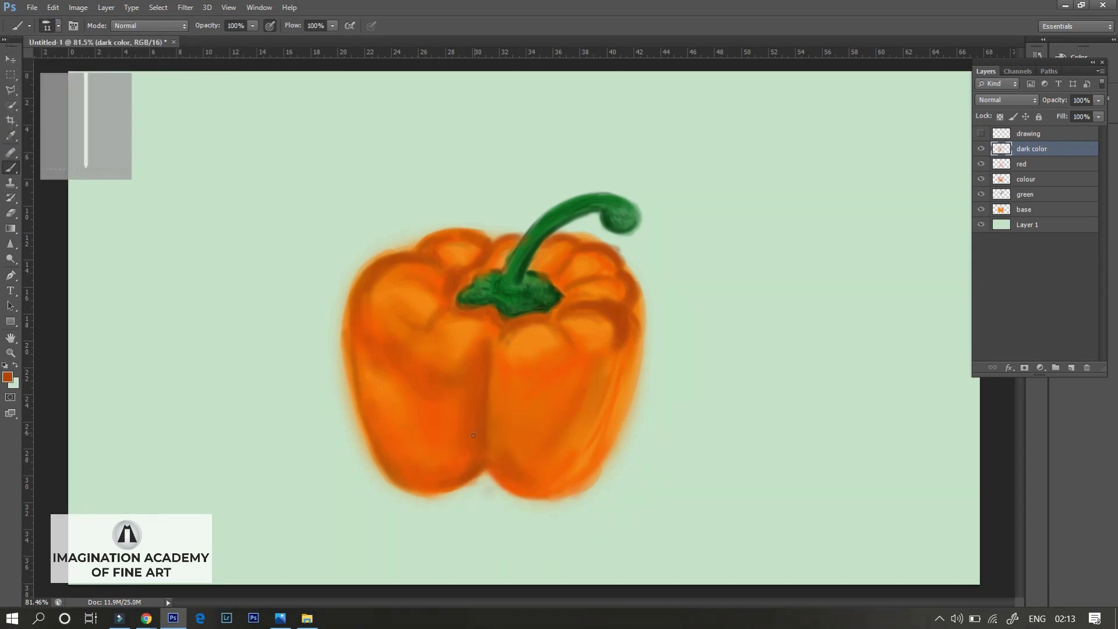
- Explore the brush list options menu, cancelling a new preset and dismissing a confirmation prompt
{"action": "left_click", "coordinate": [58, 26]}
{"action": "left_click", "coordinate": [149, 46]}
{"action": "left_click", "coordinate": [193, 80]}
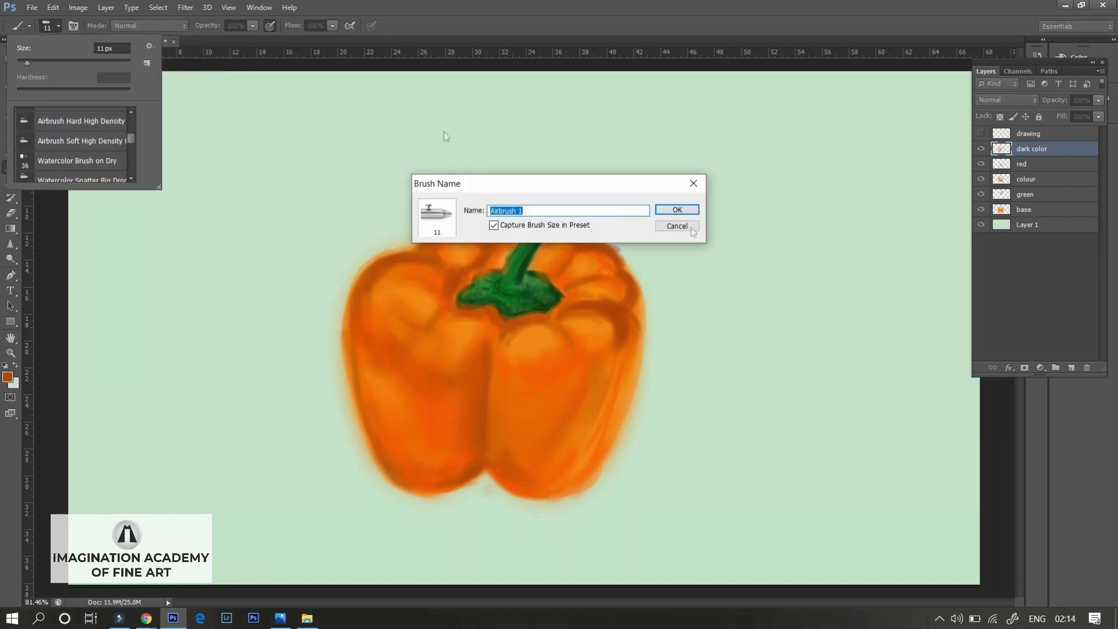
{"action": "left_click", "coordinate": [669, 229]}
{"action": "left_click", "coordinate": [149, 45]}
{"action": "left_click", "coordinate": [202, 290]}
{"action": "key", "text": "Return"}
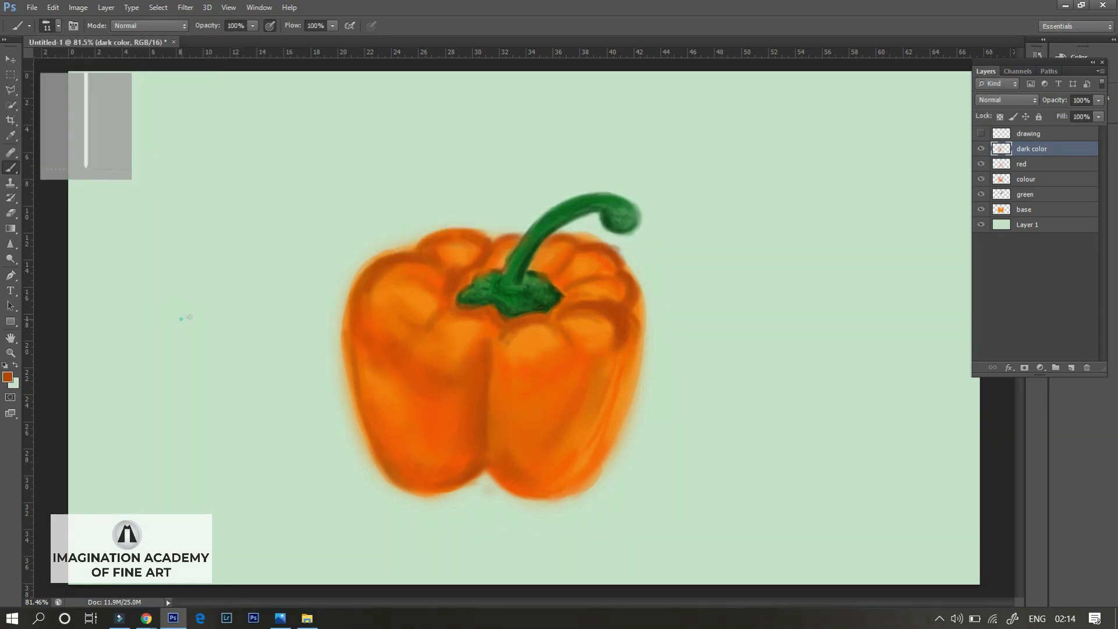
- Load another brush set, replacing the current brushes without saving them
{"action": "left_click", "coordinate": [58, 26]}
{"action": "left_click", "coordinate": [150, 45]}
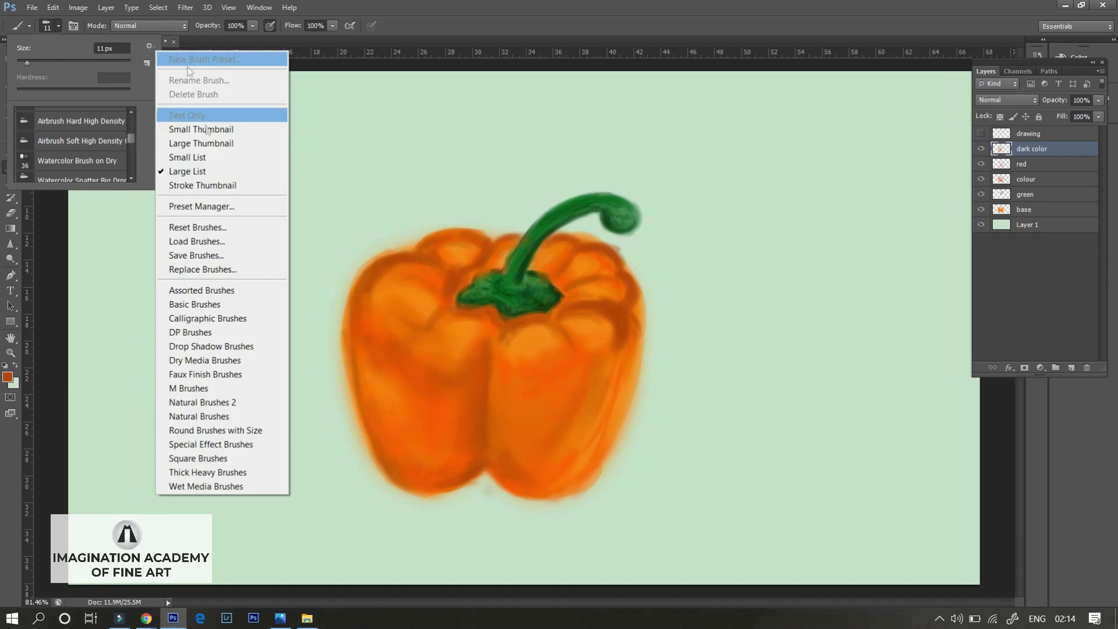
{"action": "left_click", "coordinate": [221, 458]}
{"action": "left_click", "coordinate": [522, 240]}
{"action": "key", "text": "Escape"}
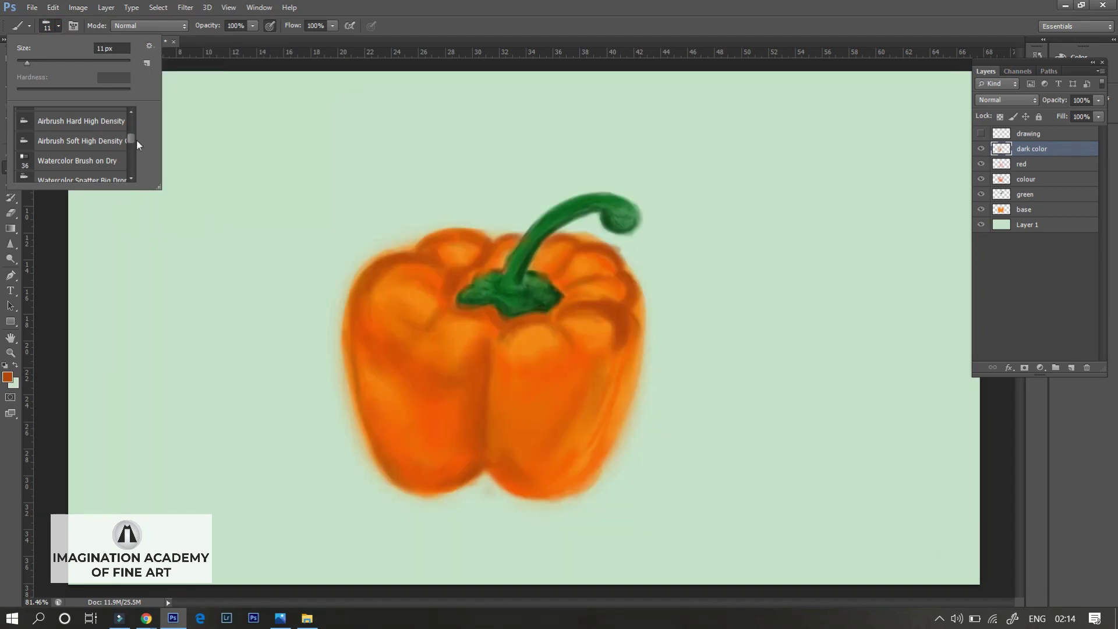
{"action": "mouse_move", "coordinate": [131, 140]}
{"action": "left_mouse_down"}
{"action": "mouse_move", "coordinate": [131, 175]}
{"action": "mouse_move", "coordinate": [122, 124]}
{"action": "left_mouse_up"}
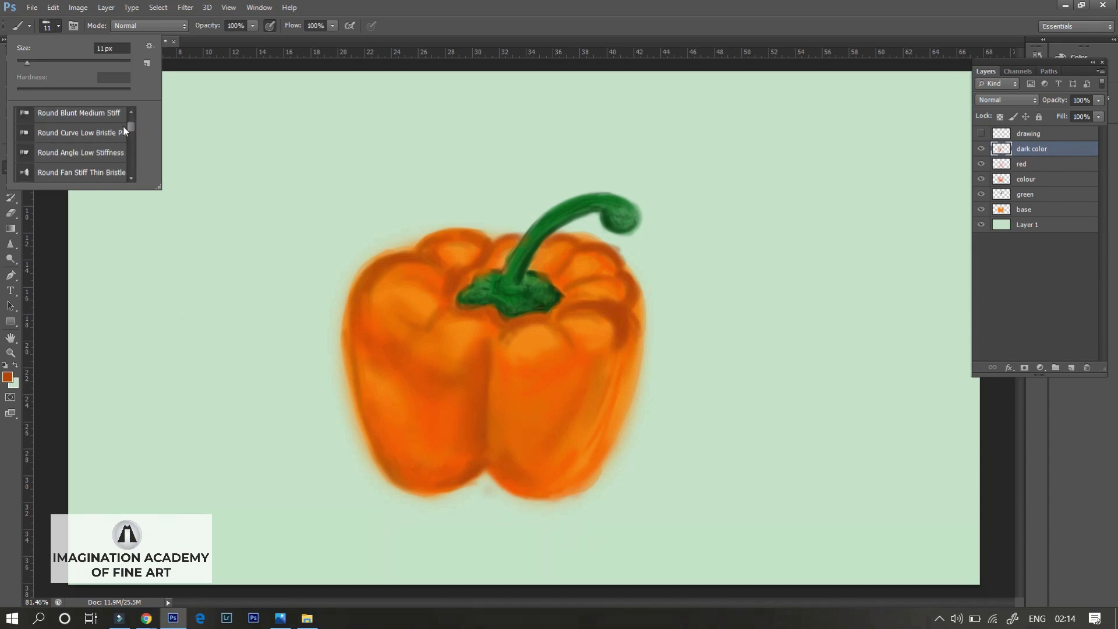
- Choose a curved low-bristle round brush and set it to 25 px
{"action": "double_click", "coordinate": [105, 133]}
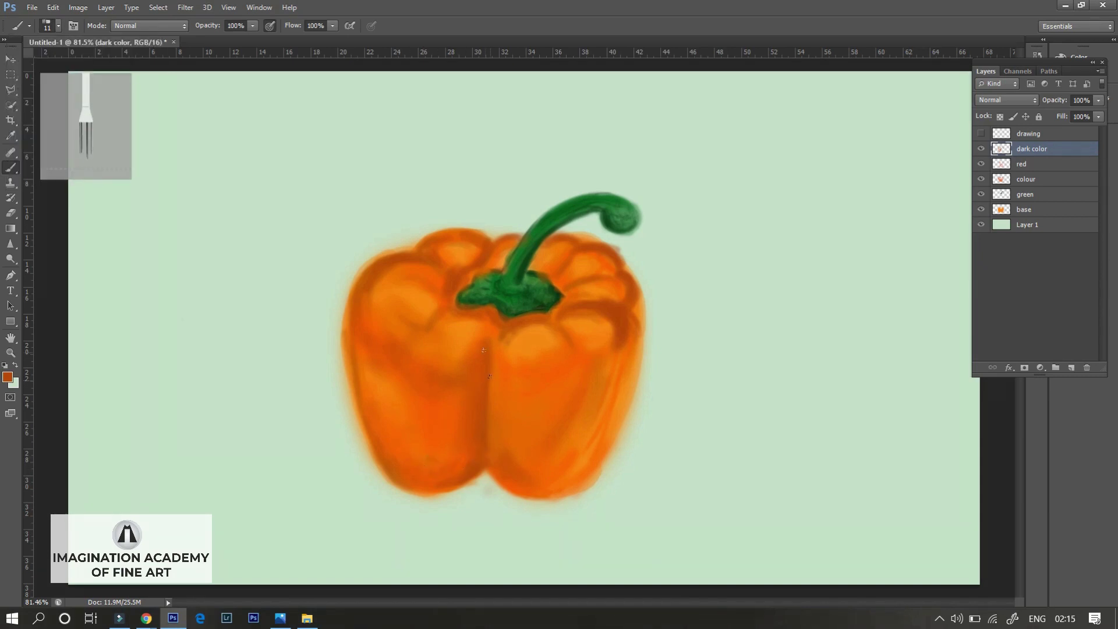
{"action": "right_click", "coordinate": [439, 316]}
{"action": "left_click_drag", "start_coordinate": [464, 327], "coordinate": [473, 327]}
{"action": "key", "text": "Return"}
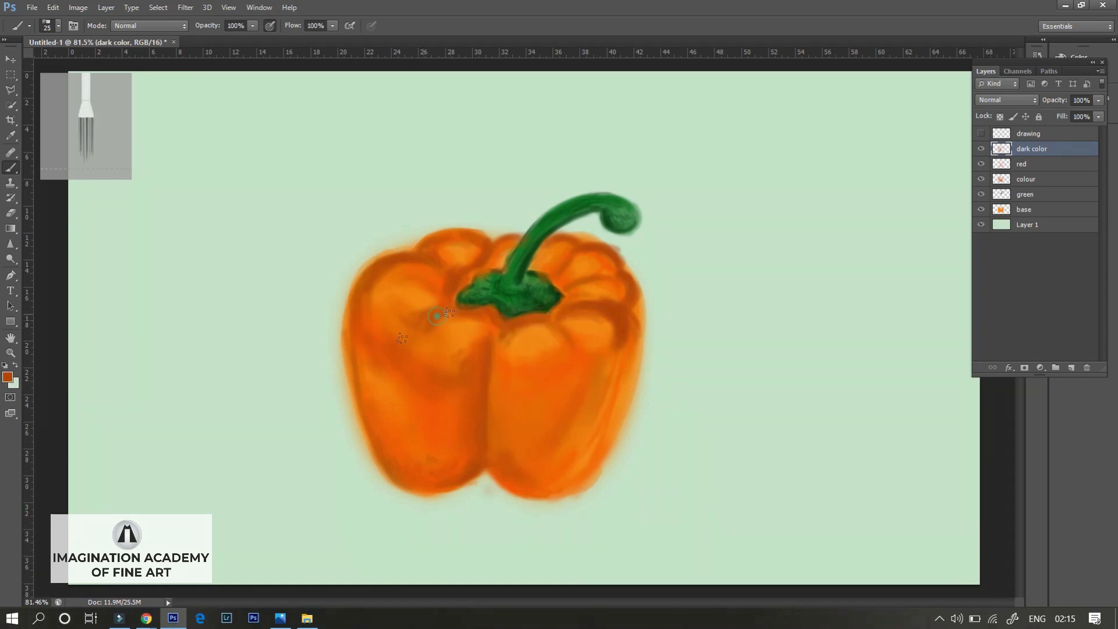
- Select the Hard Round brush and set its size to 10 px
{"action": "left_click", "coordinate": [57, 26]}
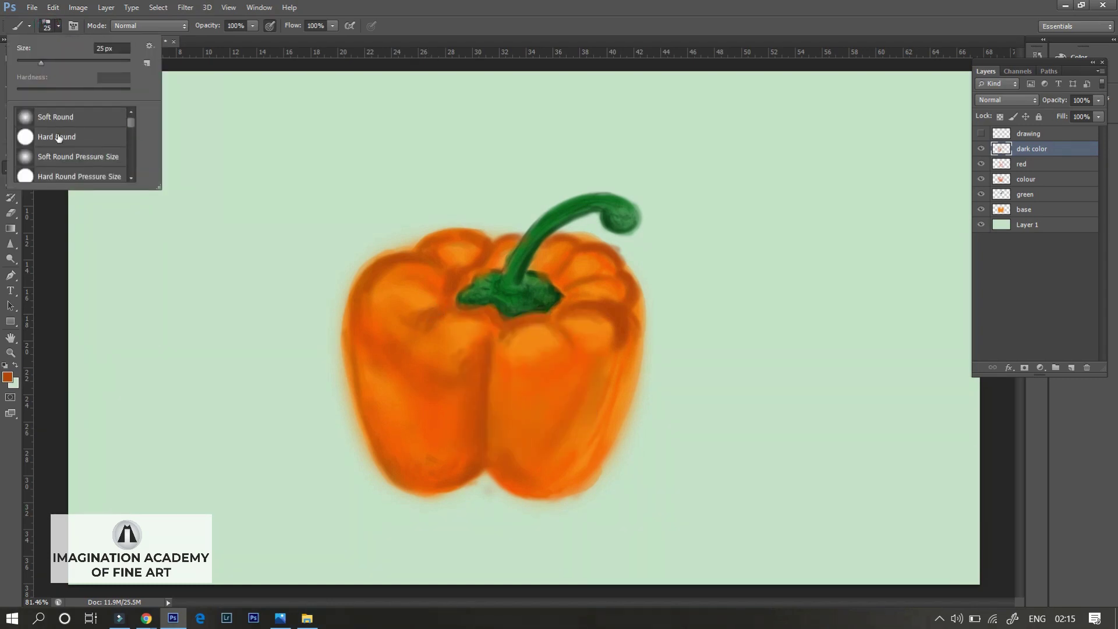
{"action": "double_click", "coordinate": [58, 138]}
{"action": "right_click", "coordinate": [441, 306]}
{"action": "left_click_drag", "start_coordinate": [473, 317], "coordinate": [464, 317]}
{"action": "key", "text": "Return"}
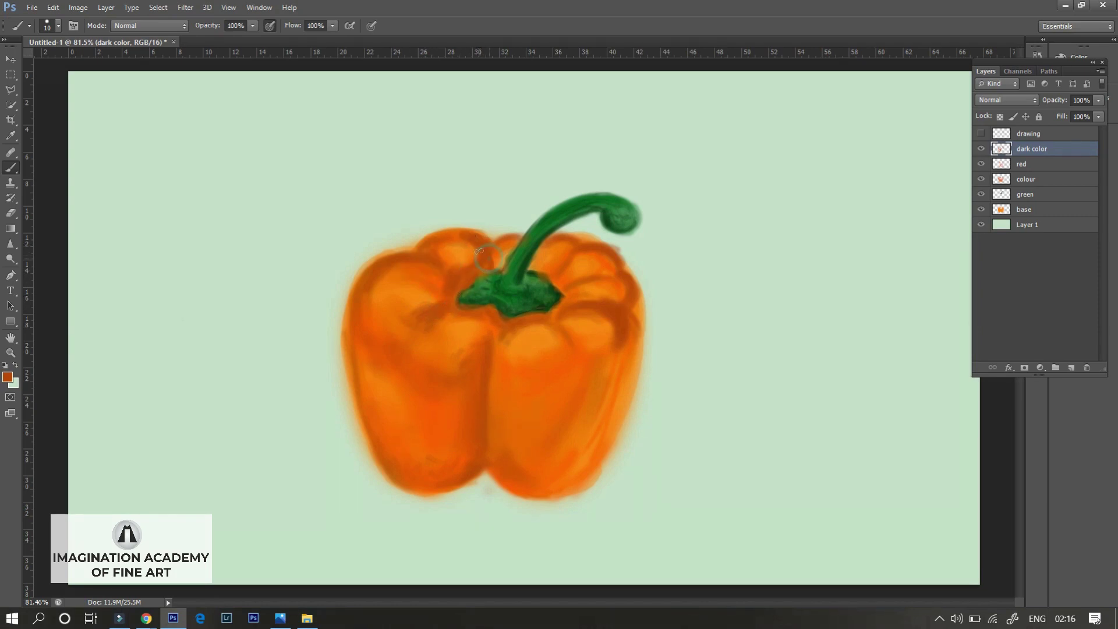
- Pick a dark reddish colour and darken the top edge, upper-left lobe and left edge
{"action": "left_click", "coordinate": [7, 377]}
{"action": "key", "text": "Return"}
{"action": "left_click_drag", "start_coordinate": [491, 246], "coordinate": [508, 242]}
{"action": "mouse_move", "coordinate": [431, 240]}
{"action": "left_mouse_down"}
{"action": "mouse_move", "coordinate": [448, 249]}
{"action": "mouse_move", "coordinate": [416, 245]}
{"action": "mouse_move", "coordinate": [437, 274]}
{"action": "left_mouse_up"}
{"action": "left_click_drag", "start_coordinate": [361, 276], "coordinate": [349, 321]}
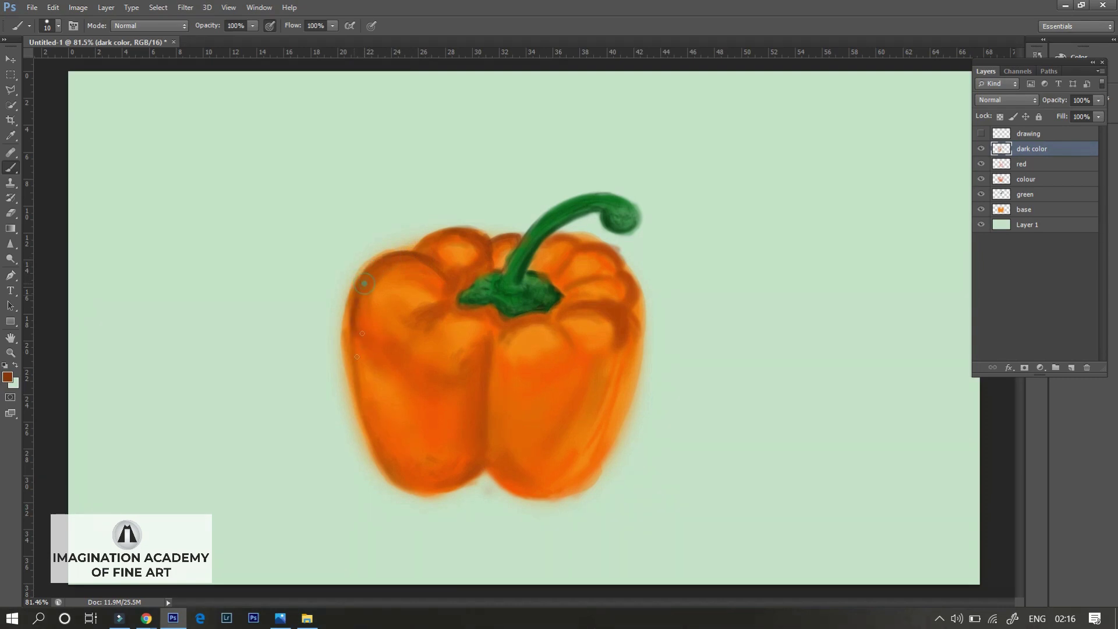
- On the red layer, sample bright orange from the pepper and enlarge the brush to 34 px
{"action": "key", "text": "alt+bracketleft"}
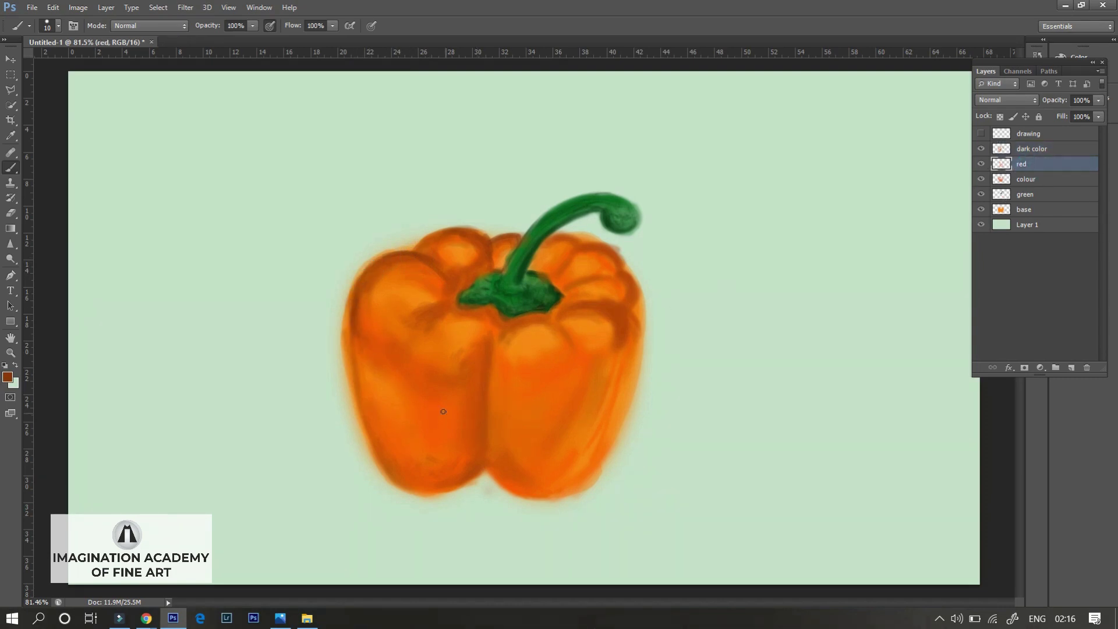
{"action": "left_click", "coordinate": [399, 386], "text": "alt"}
{"action": "right_click", "coordinate": [367, 332]}
{"action": "left_click_drag", "start_coordinate": [396, 361], "coordinate": [406, 358]}
{"action": "left_click", "coordinate": [359, 333]}
{"action": "right_click", "coordinate": [474, 344]}
{"action": "left_click", "coordinate": [376, 373]}
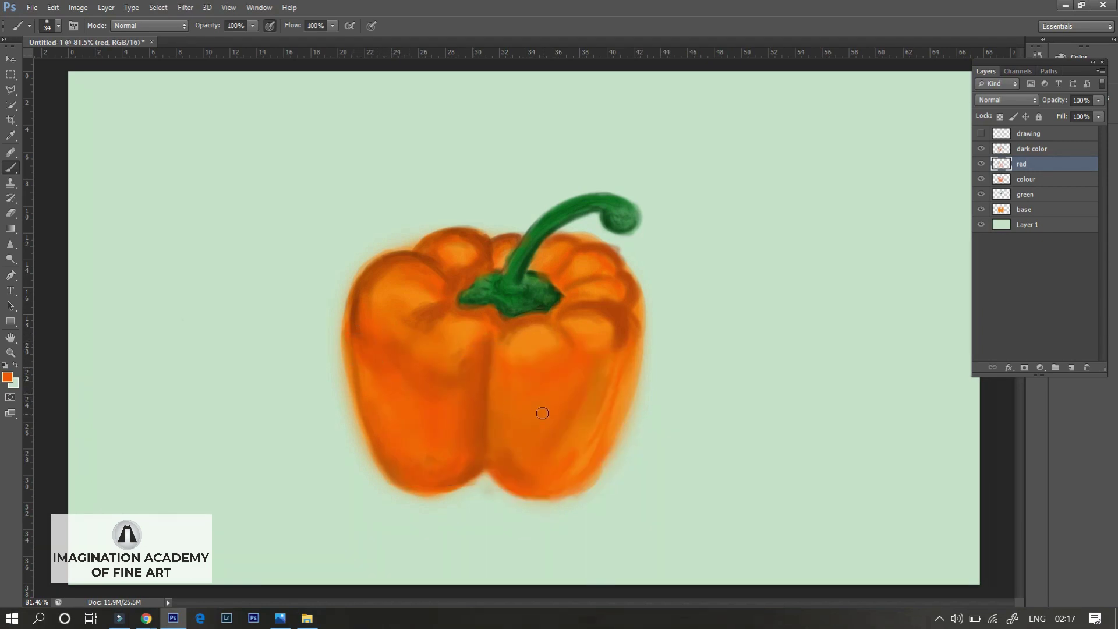
- On 'dark color', sample darker orange and paint the central crease with a 6 px brush
{"action": "key", "text": "alt+bracketright"}
{"action": "left_click", "coordinate": [519, 346], "text": "alt"}
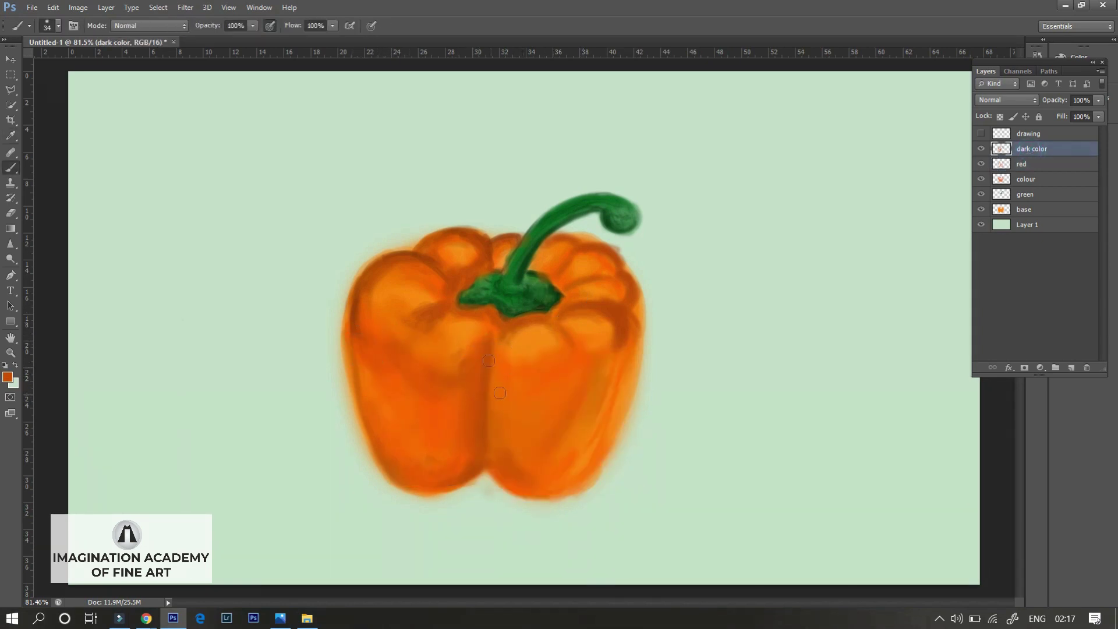
{"action": "mouse_move", "coordinate": [495, 356]}
{"action": "left_mouse_down"}
{"action": "mouse_move", "coordinate": [487, 402]}
{"action": "mouse_move", "coordinate": [497, 367]}
{"action": "mouse_move", "coordinate": [491, 389]}
{"action": "left_mouse_up"}
{"action": "right_click", "coordinate": [518, 343]}
{"action": "left_click", "coordinate": [489, 349]}
{"action": "right_click", "coordinate": [504, 349]}
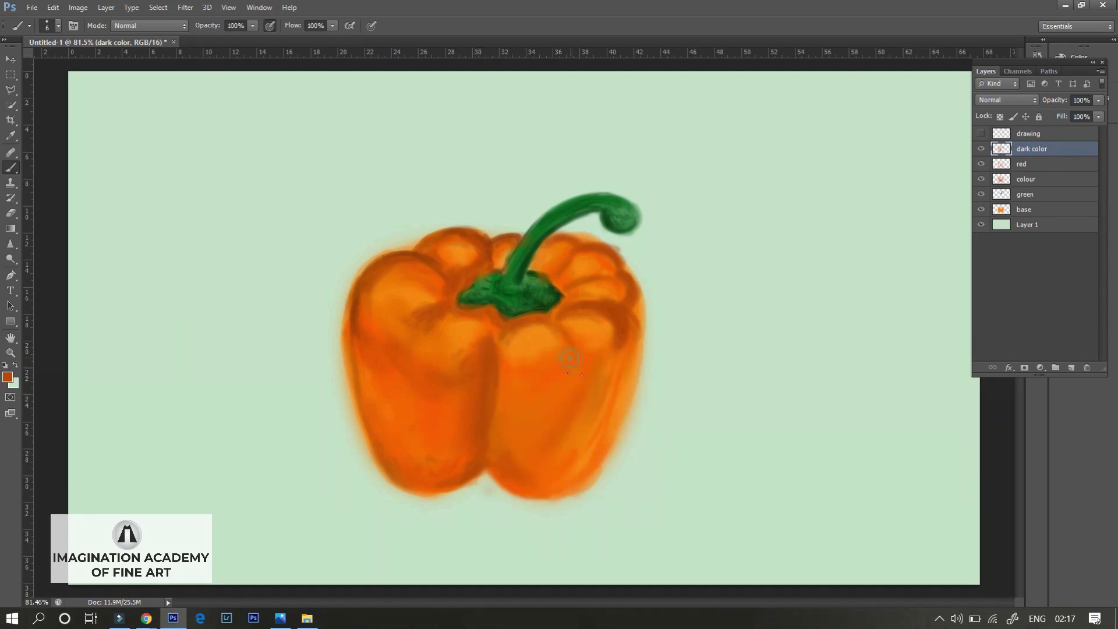
- Sample a lighter orange and fill out the pepper's right edge on the 'base' layer
{"action": "right_click", "coordinate": [632, 376]}
{"action": "left_click", "coordinate": [626, 351]}
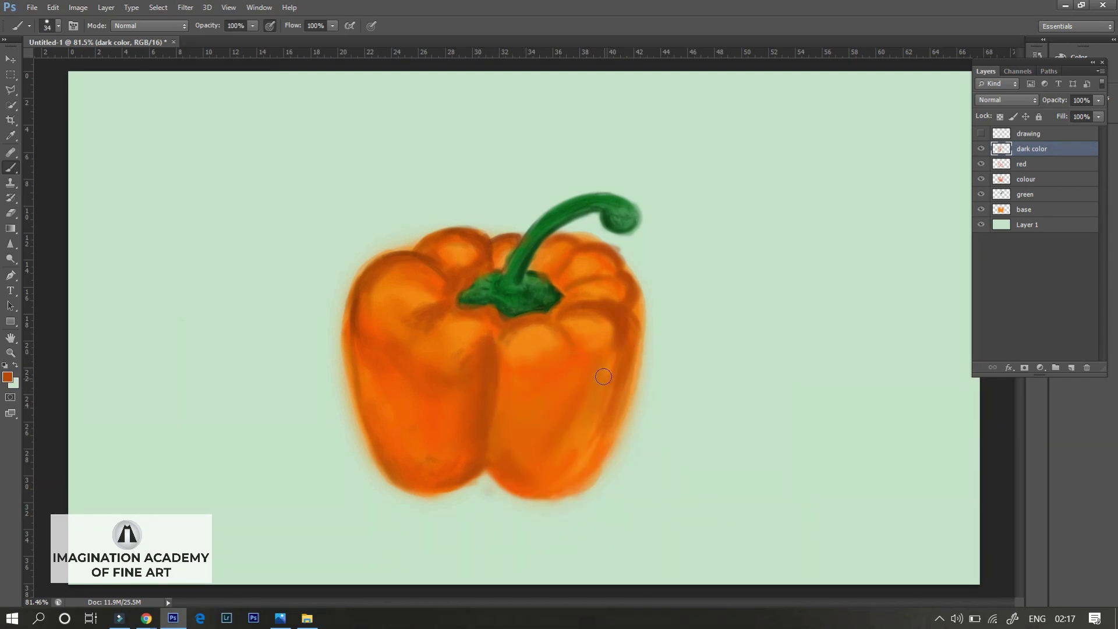
{"action": "left_click", "coordinate": [539, 341], "text": "alt"}
{"action": "left_click", "coordinate": [650, 327], "text": "ctrl"}
{"action": "left_click_drag", "start_coordinate": [633, 336], "coordinate": [592, 464]}
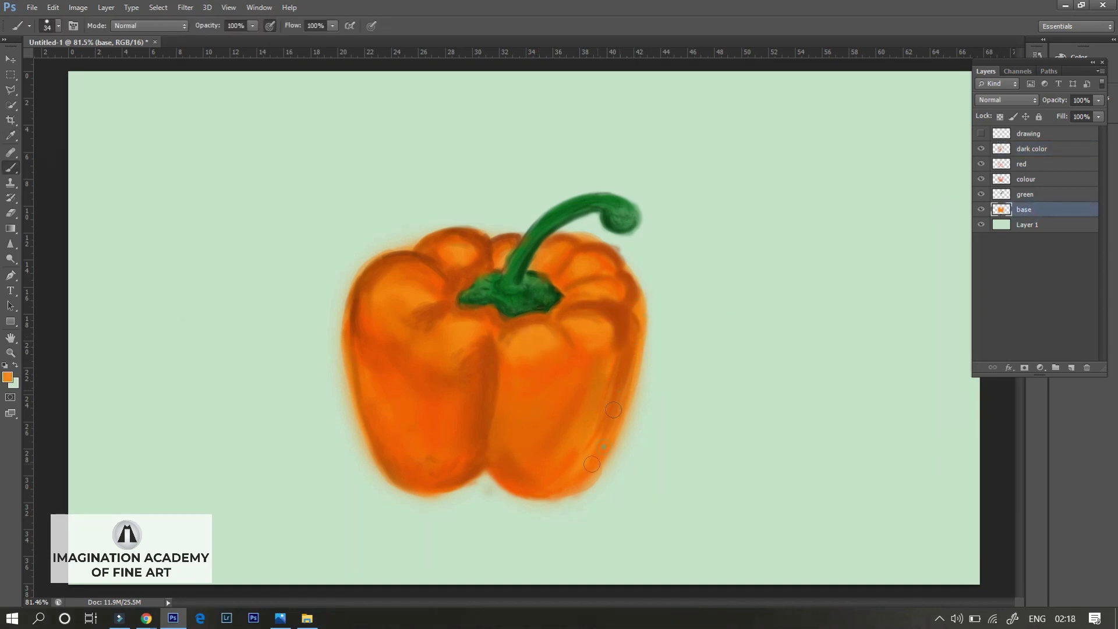
- Keep the current orange foreground and set the brush to 12 px
{"action": "right_click", "coordinate": [625, 378]}
{"action": "left_click", "coordinate": [8, 377]}
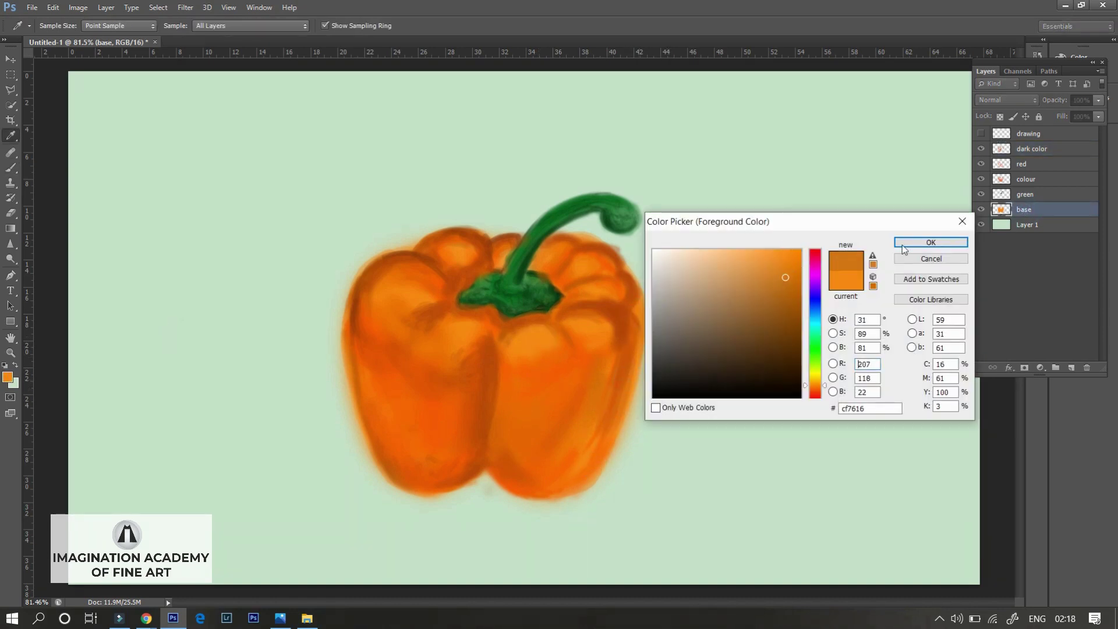
{"action": "left_click", "coordinate": [929, 239]}
{"action": "right_click", "coordinate": [691, 344]}
{"action": "key", "text": "Return"}
{"action": "left_click_drag", "start_coordinate": [691, 344], "coordinate": [621, 310]}
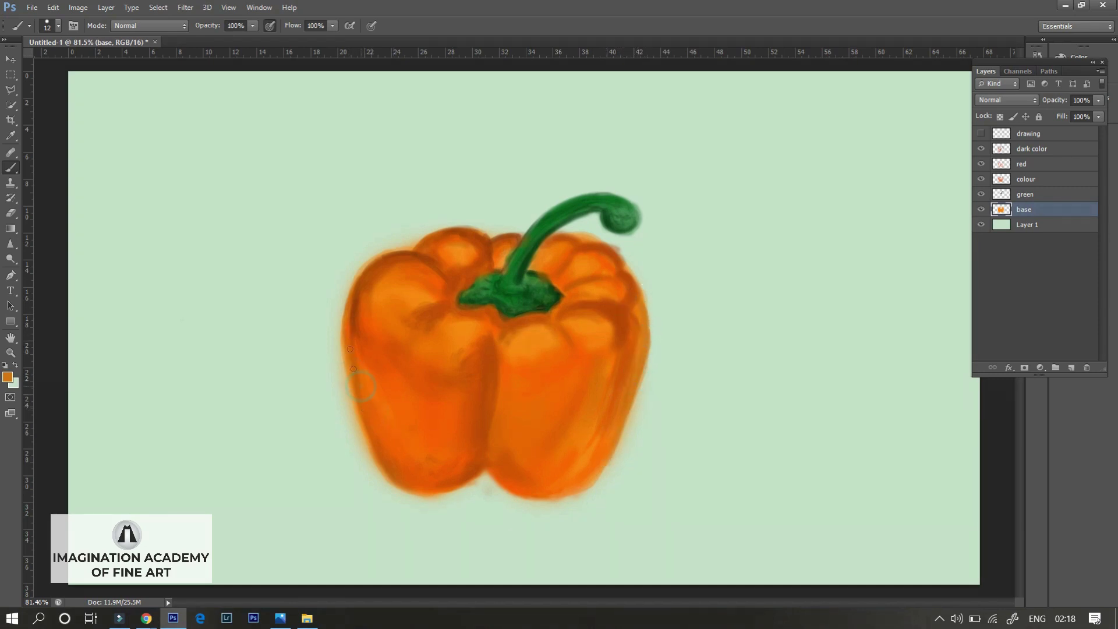
- Switch to the red layer and choose a redder orange foreground colour
{"action": "left_click", "coordinate": [1019, 167]}
{"action": "right_click", "coordinate": [449, 404]}
{"action": "left_click", "coordinate": [7, 377]}
{"action": "left_click", "coordinate": [817, 395]}
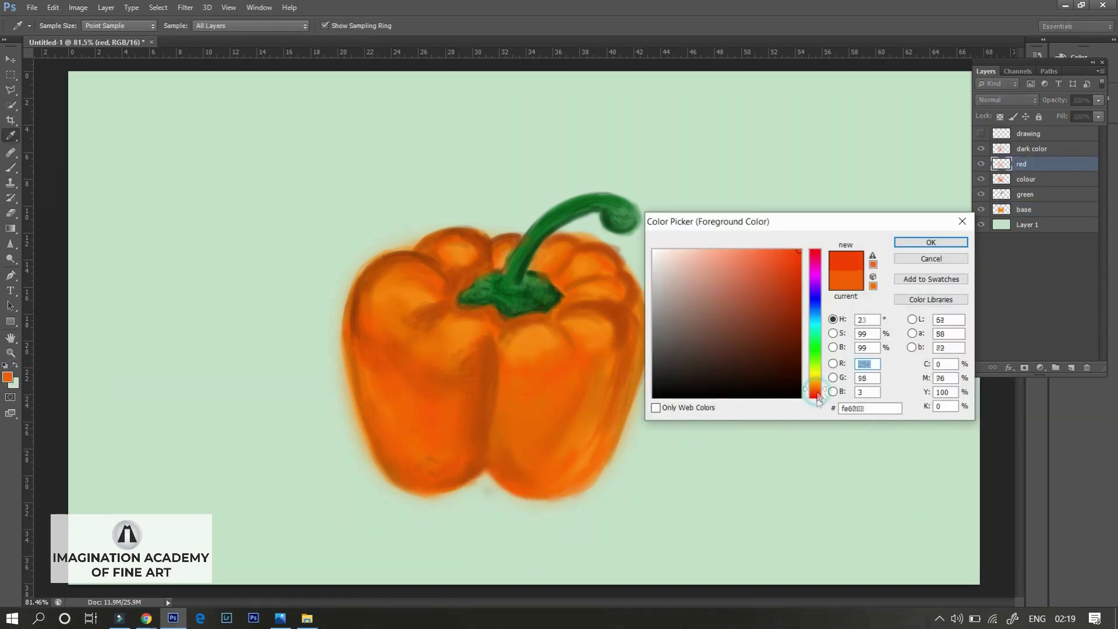
{"action": "left_click", "coordinate": [931, 242]}
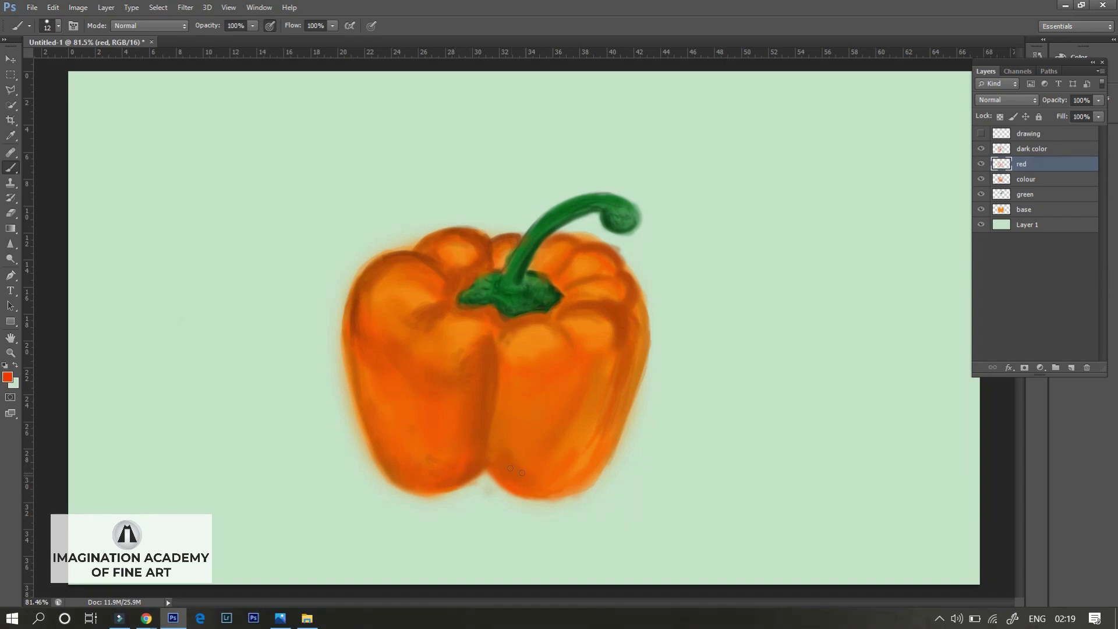
- Set the brush to 21 px and paint a short red-orange stroke on the right lobe
{"action": "right_click", "coordinate": [403, 378]}
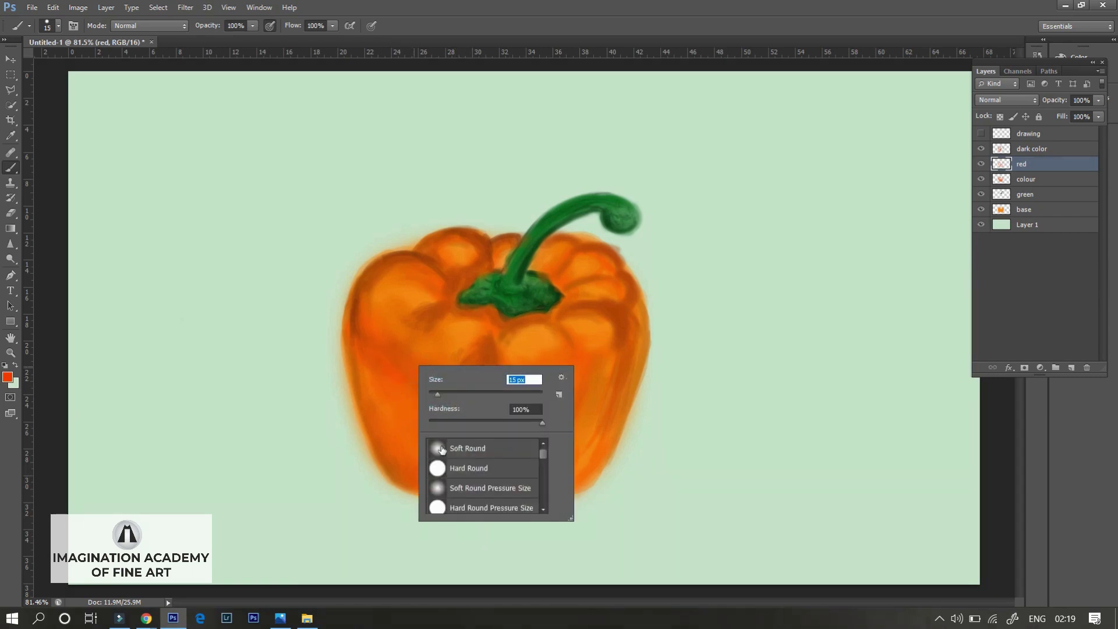
{"action": "type", "text": "15"}
{"action": "key", "text": "Return"}
{"action": "type", "text": "36"}
{"action": "key", "text": "Return"}
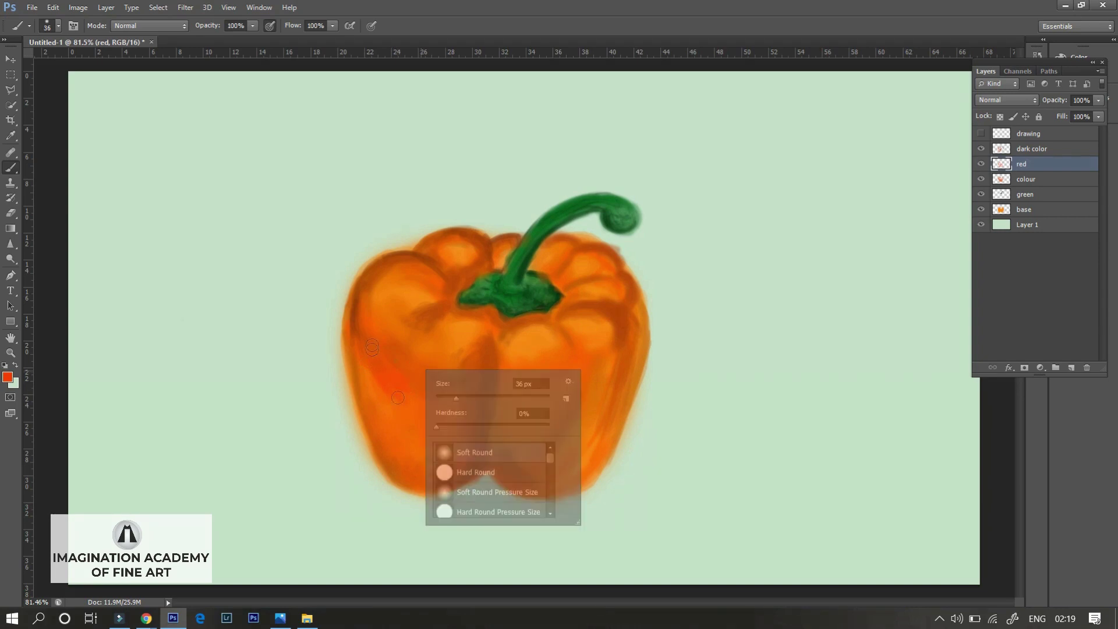
{"action": "right_click", "coordinate": [454, 285]}
{"action": "type", "text": "21"}
{"action": "key", "text": "Return"}
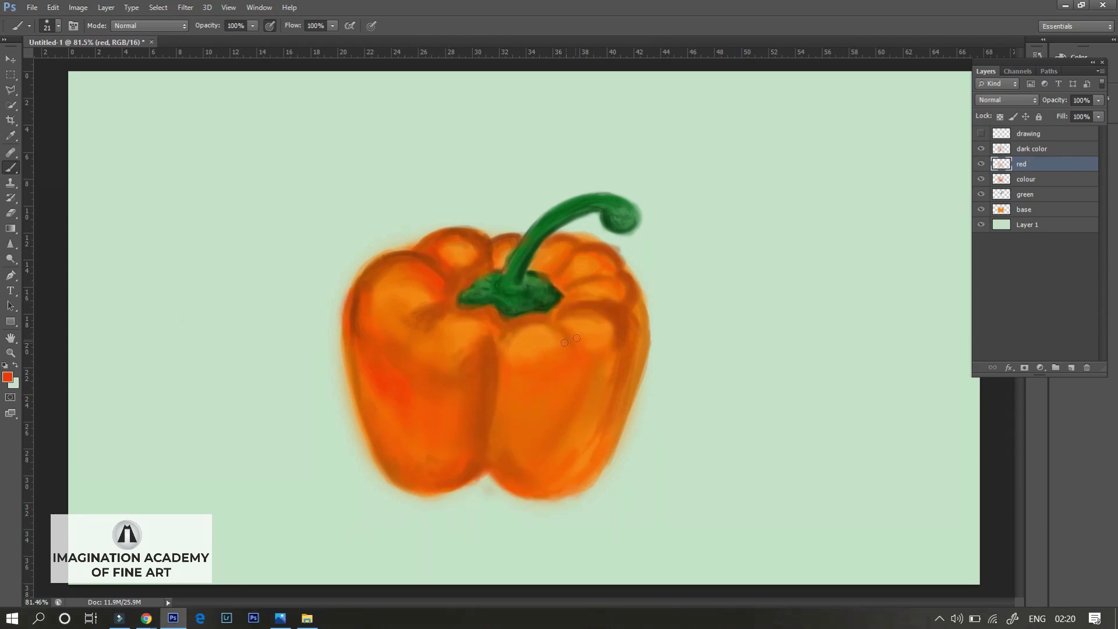
{"action": "left_click_drag", "start_coordinate": [600, 307], "coordinate": [606, 329]}
- On 'dark color', sample a darker orange and paint strokes along the pepper's left edge
{"action": "right_click", "coordinate": [579, 322]}
{"action": "left_click", "coordinate": [8, 377]}
{"action": "left_click", "coordinate": [811, 384]}
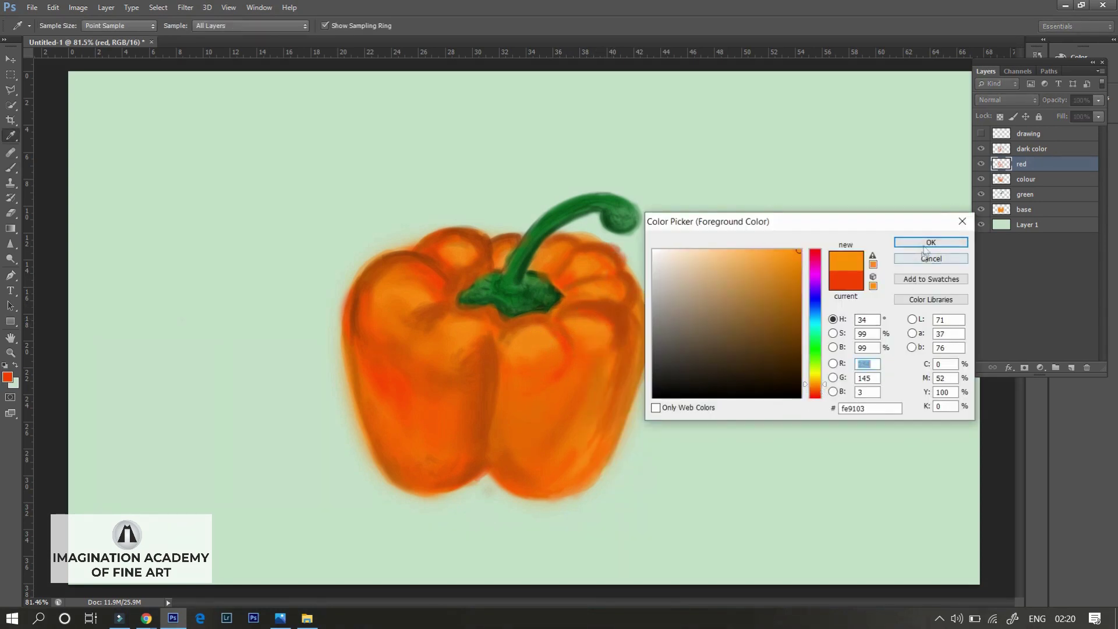
{"action": "left_click", "coordinate": [931, 240]}
{"action": "left_click", "coordinate": [1024, 209]}
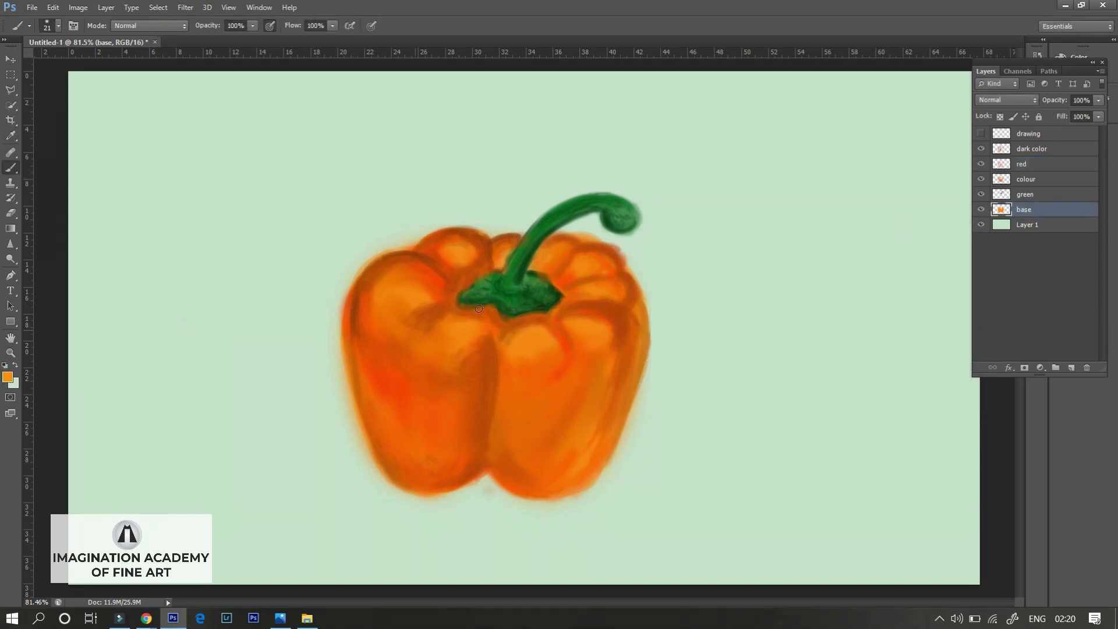
{"action": "left_click", "coordinate": [1031, 148]}
{"action": "left_click", "coordinate": [357, 307], "text": "alt"}
{"action": "mouse_move", "coordinate": [357, 300]}
{"action": "left_mouse_down"}
{"action": "mouse_move", "coordinate": [349, 338]}
{"action": "mouse_move", "coordinate": [345, 319]}
{"action": "mouse_move", "coordinate": [367, 293]}
{"action": "left_mouse_up"}
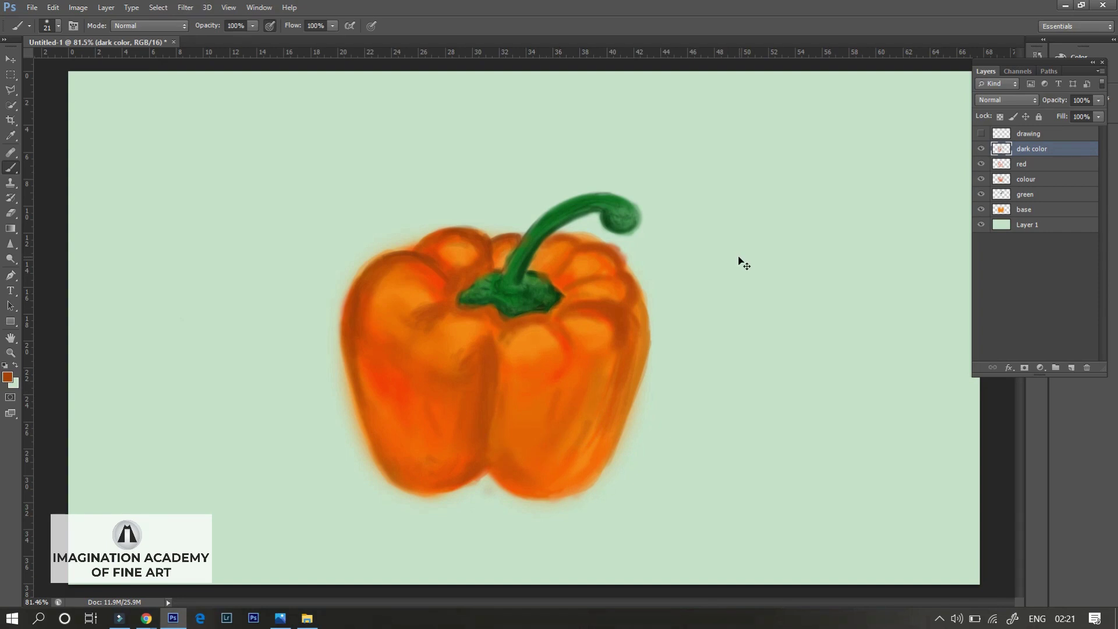
- Add a new empty layer and set the foreground to a pale orange
{"action": "key", "text": "ctrl+shift+alt+n"}
{"action": "left_click", "coordinate": [8, 377]}
{"action": "left_click", "coordinate": [812, 381]}
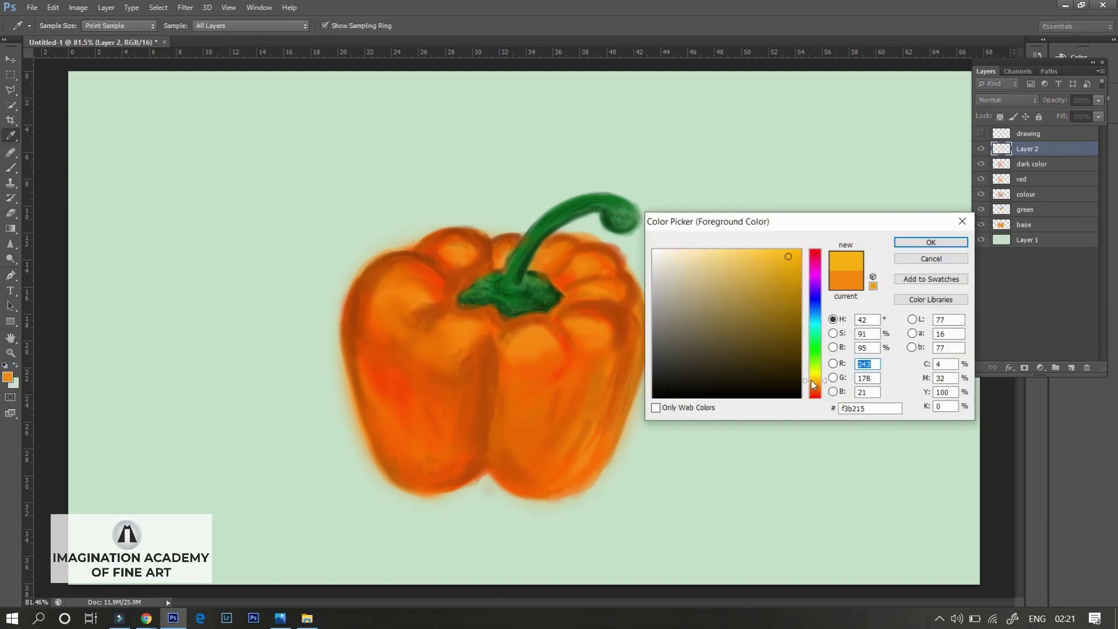
{"action": "left_click", "coordinate": [754, 255]}
{"action": "left_click", "coordinate": [810, 386]}
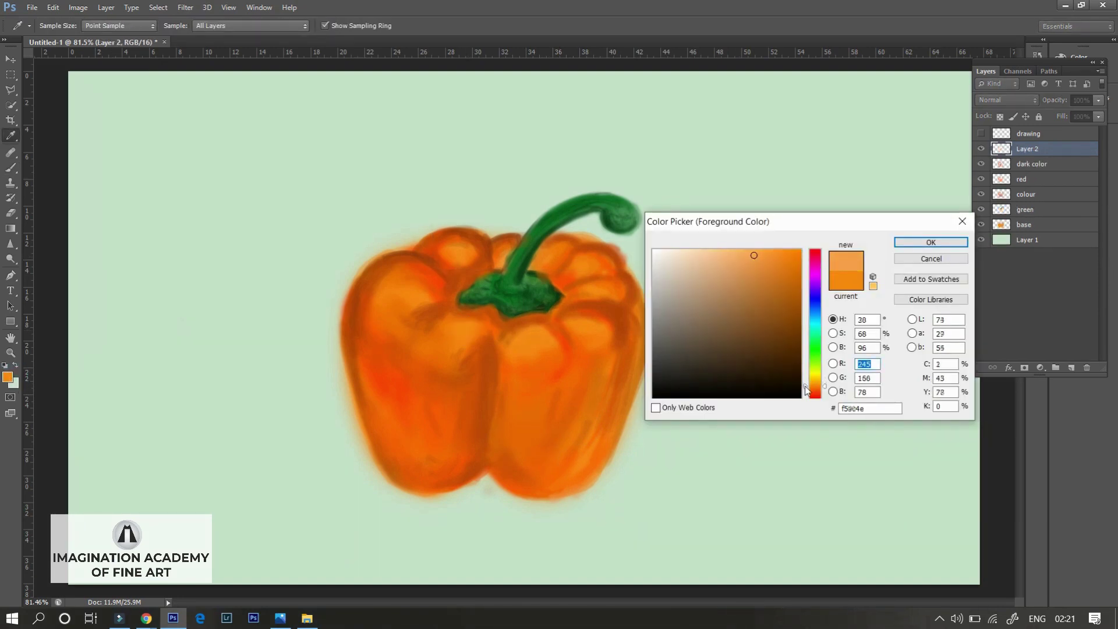
{"action": "left_click_drag", "start_coordinate": [806, 390], "coordinate": [805, 387]}
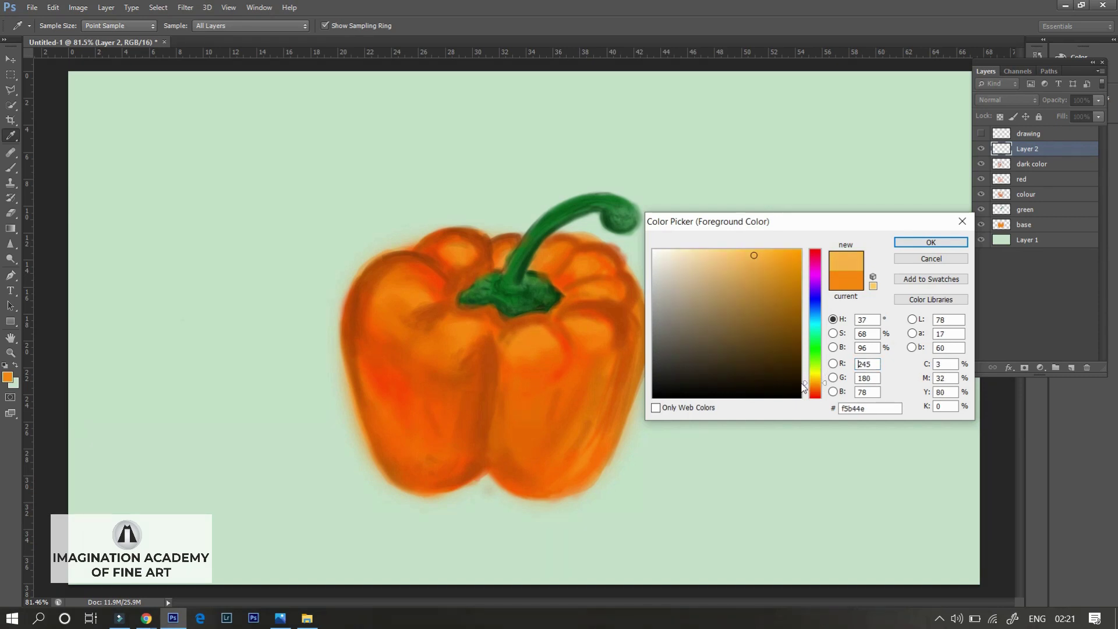
{"action": "left_click_drag", "start_coordinate": [754, 255], "coordinate": [717, 253]}
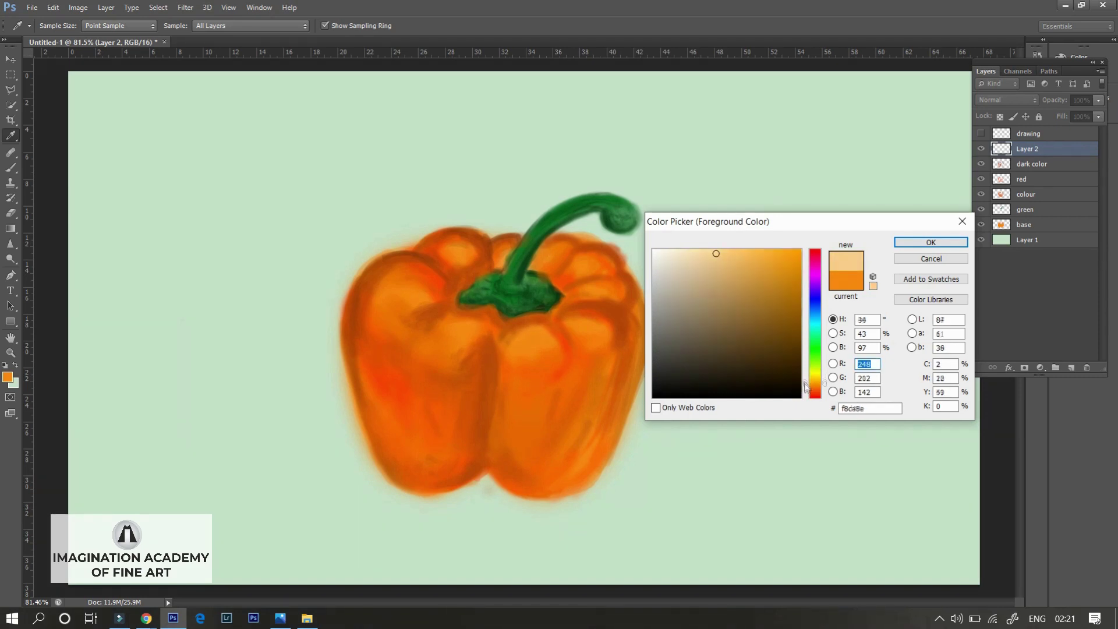
{"action": "left_click", "coordinate": [931, 242]}
- Rename the new layer to 'yellow' and return to the Brush tool
{"action": "key", "text": "b"}
{"action": "key", "text": "w"}
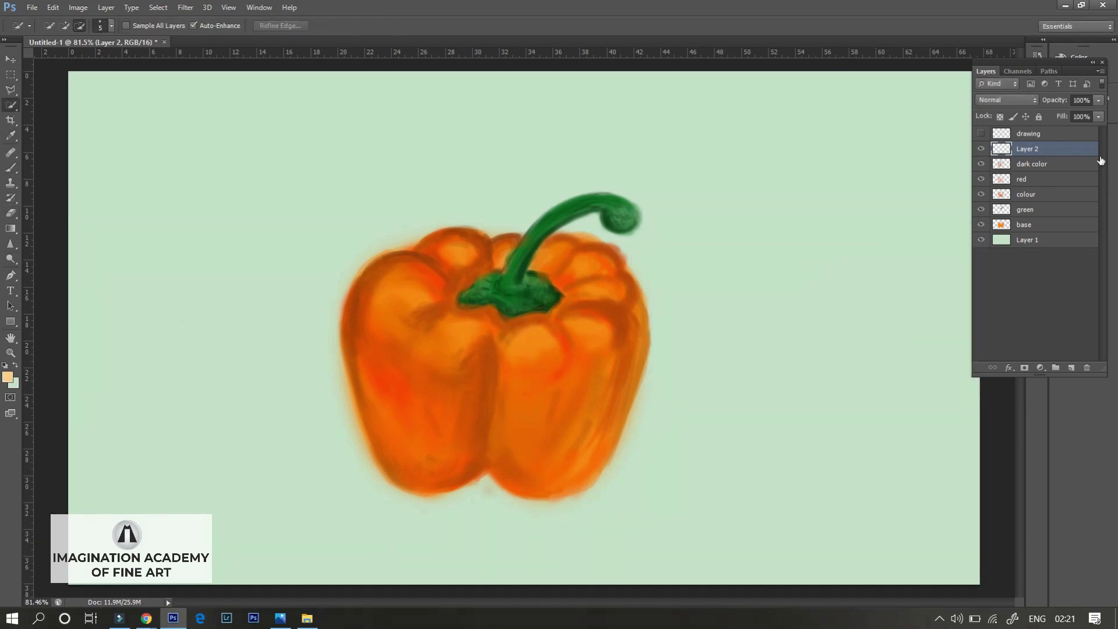
{"action": "double_click", "coordinate": [1027, 149]}
{"action": "type", "text": "yellow"}
{"action": "key", "text": "Return"}
{"action": "key", "text": "b"}
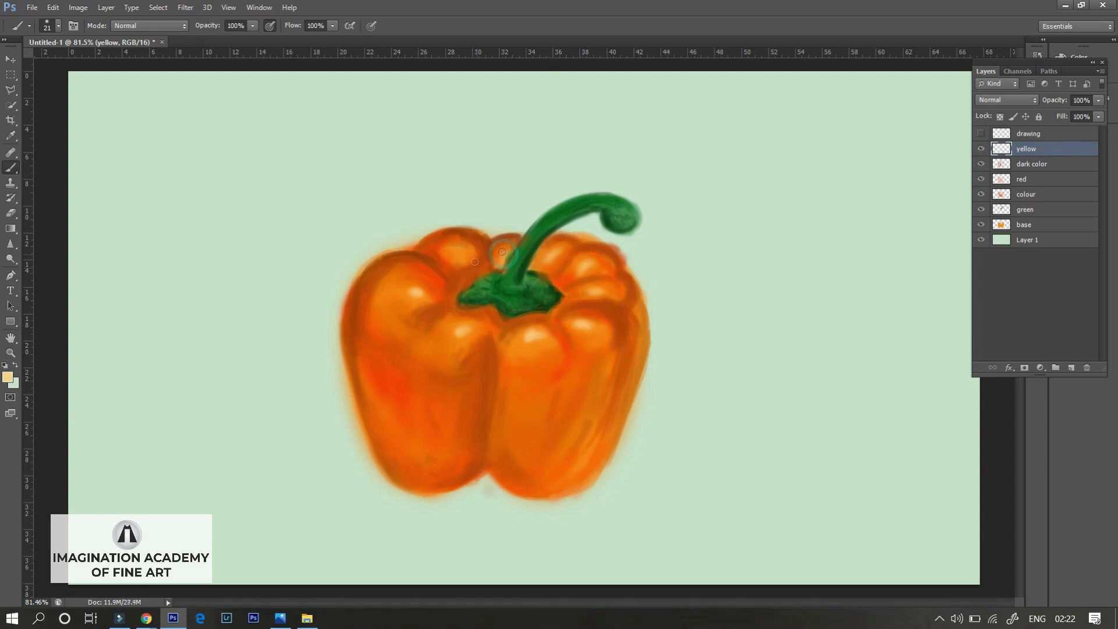
- Shift the foreground colour from orange to a bright yellow
{"action": "right_click", "coordinate": [614, 307]}
{"action": "left_click", "coordinate": [8, 377]}
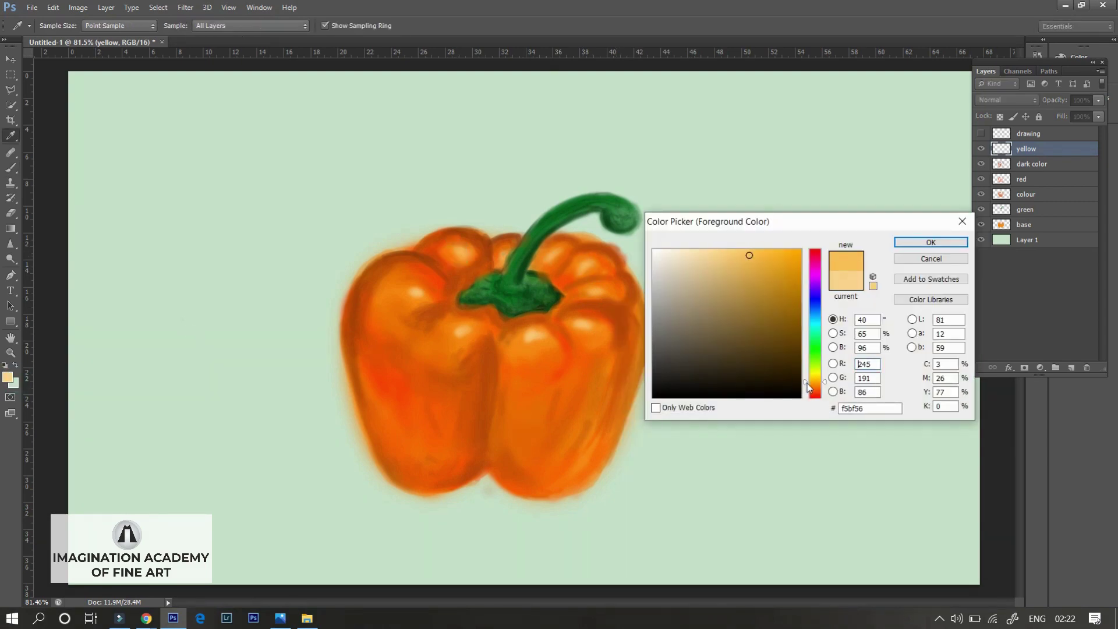
{"action": "left_click_drag", "start_coordinate": [807, 383], "coordinate": [807, 377]}
{"action": "left_click", "coordinate": [763, 257]}
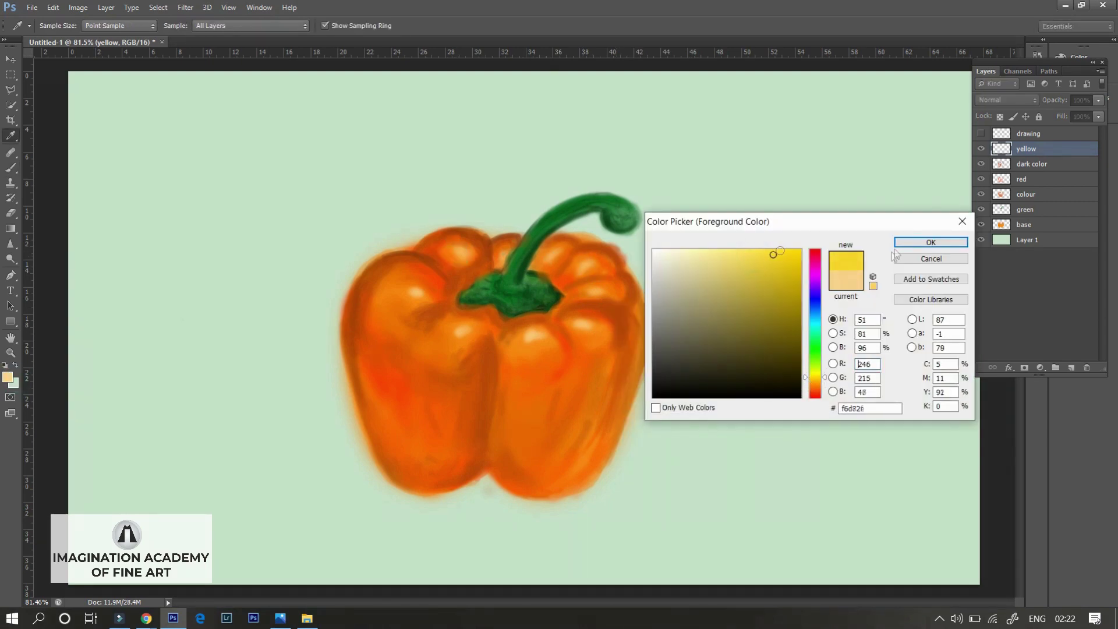
{"action": "key", "text": "Return"}
{"action": "left_click", "coordinate": [8, 377]}
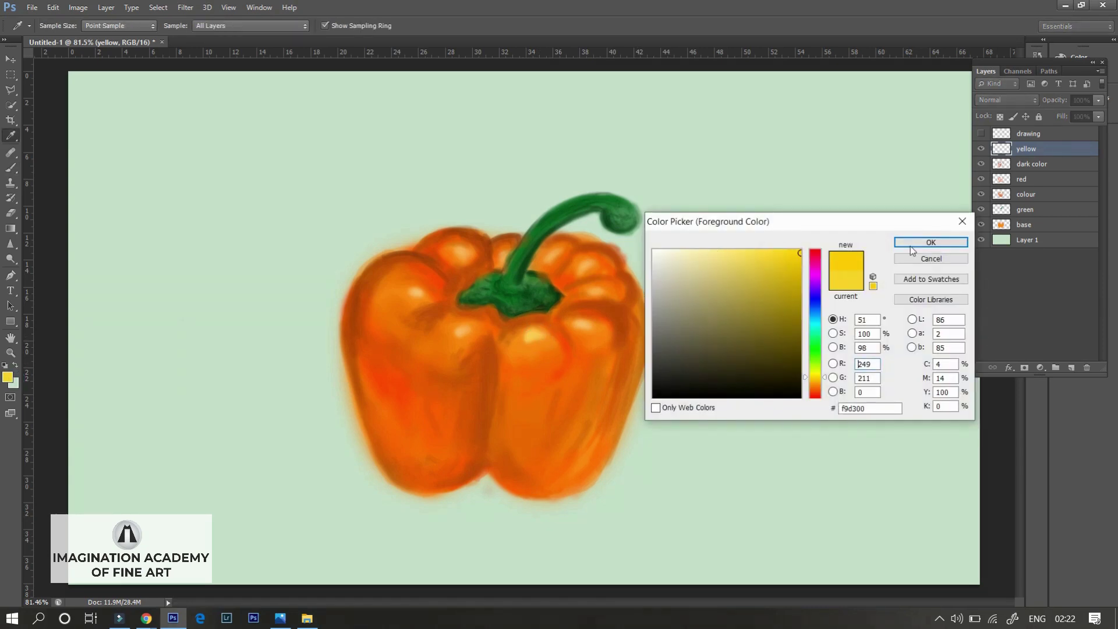
{"action": "key", "text": "Return"}
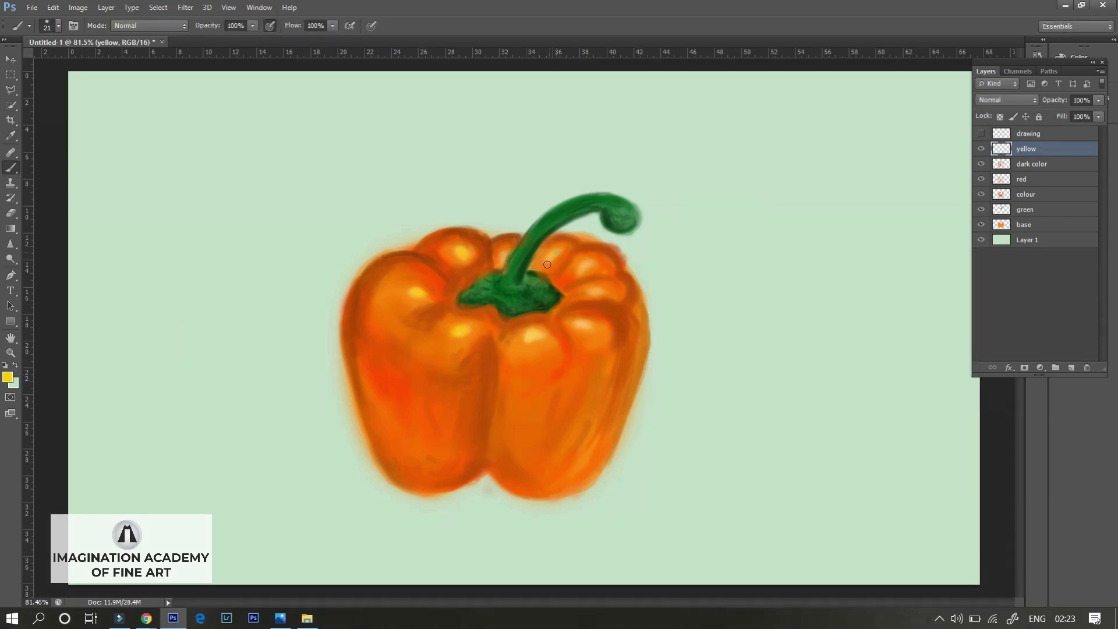
- With a 12 px round brush, dab yellow highlights on the lobe tops, brighter on the left
{"action": "right_click", "coordinate": [529, 335]}
{"action": "left_click", "coordinate": [649, 381]}
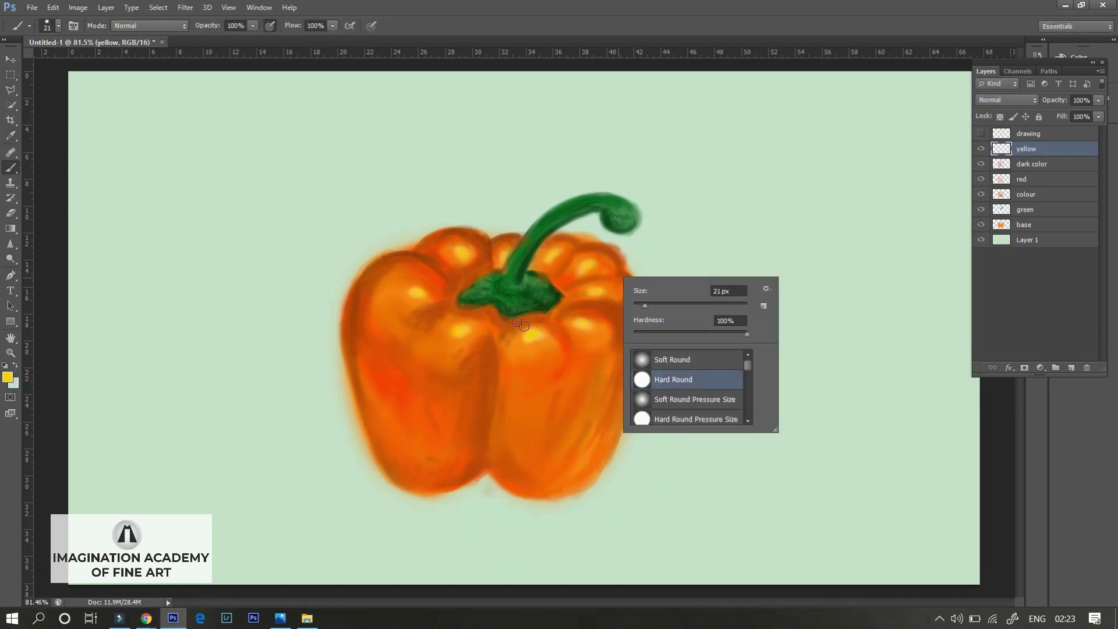
{"action": "key", "text": "Return"}
{"action": "left_click", "coordinate": [532, 336]}
{"action": "left_click", "coordinate": [582, 325]}
{"action": "right_click", "coordinate": [595, 303]}
{"action": "key", "text": "Return"}
{"action": "left_click", "coordinate": [600, 291]}
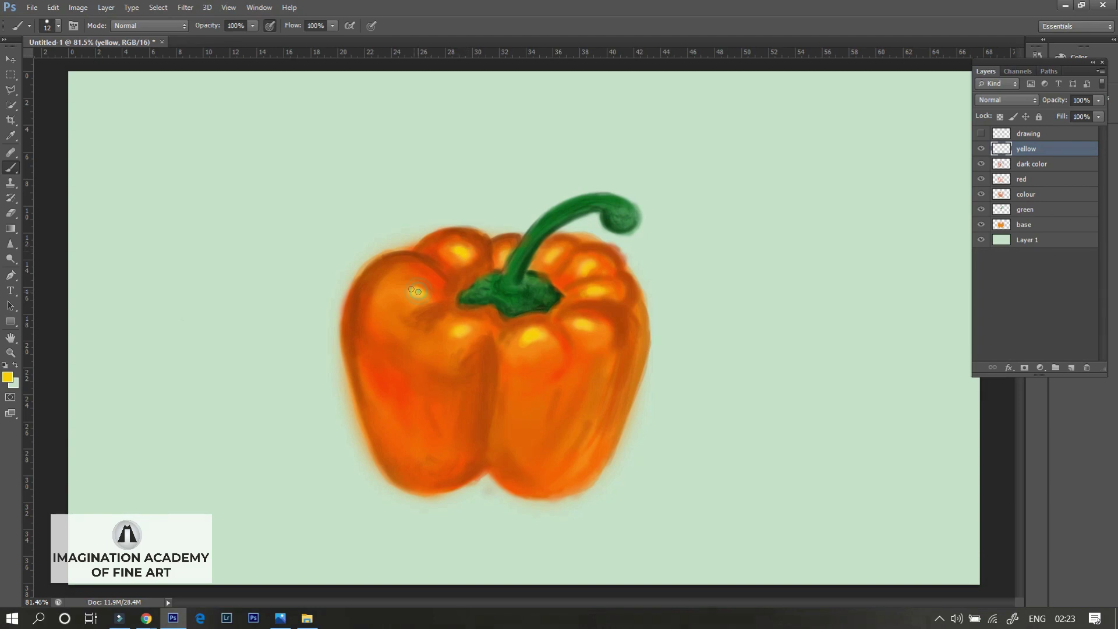
{"action": "left_click", "coordinate": [558, 255]}
- Create a layer named 'shadow' and paint a pale lavender stroke under the pepper
{"action": "key", "text": "ctrl+shift+n"}
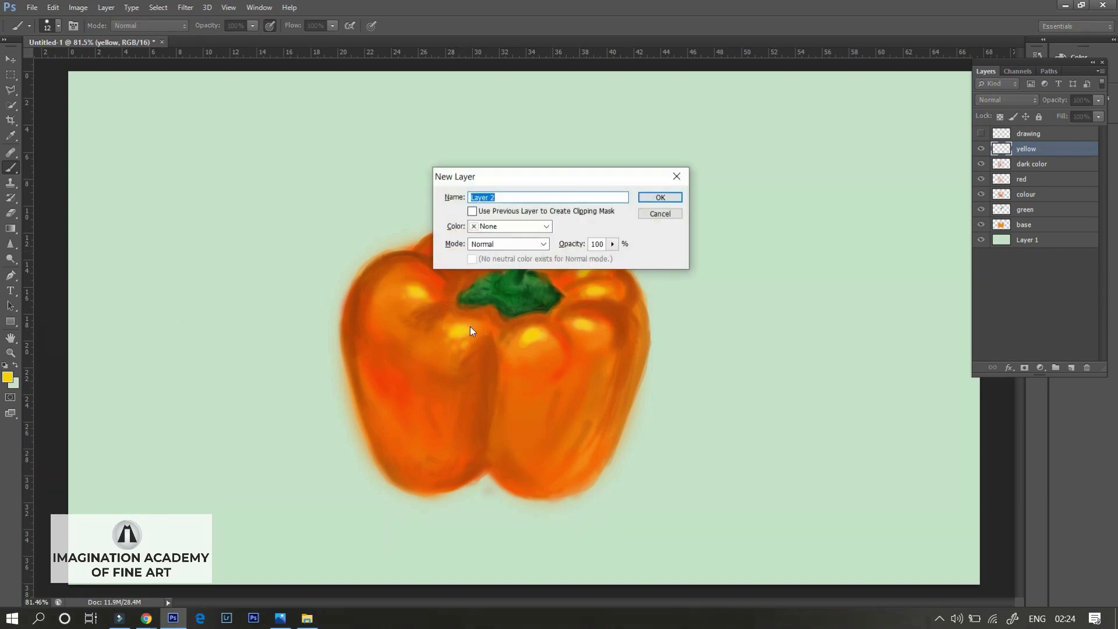
{"action": "type", "text": "shadow"}
{"action": "key", "text": "Return"}
{"action": "left_click", "coordinate": [8, 377]}
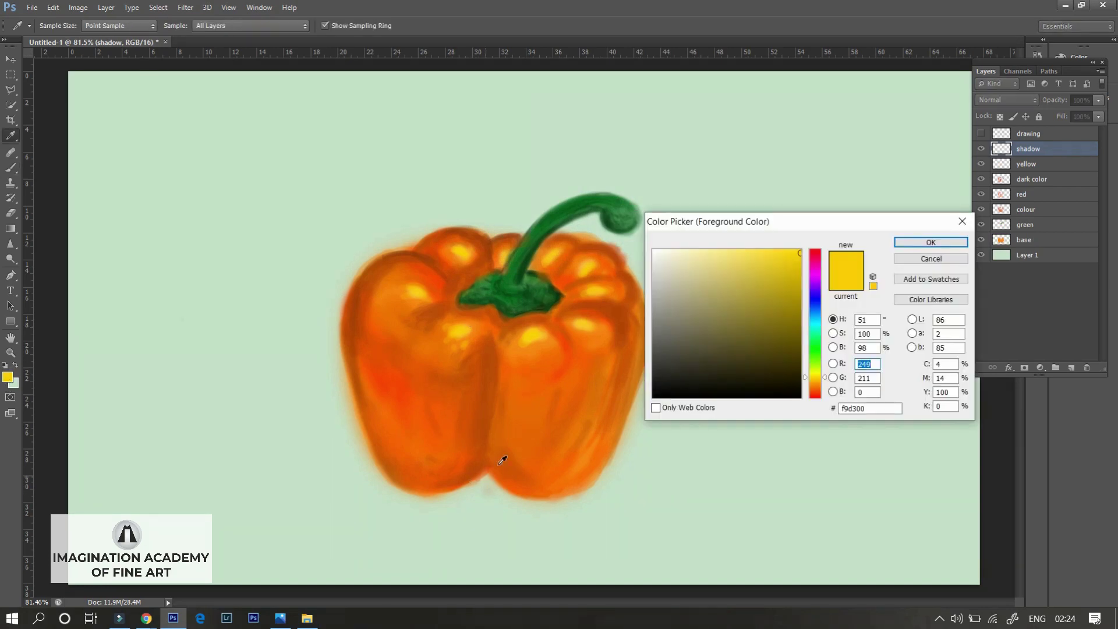
{"action": "left_click_drag", "start_coordinate": [815, 325], "coordinate": [815, 287]}
{"action": "left_click", "coordinate": [676, 258]}
{"action": "left_click", "coordinate": [931, 242]}
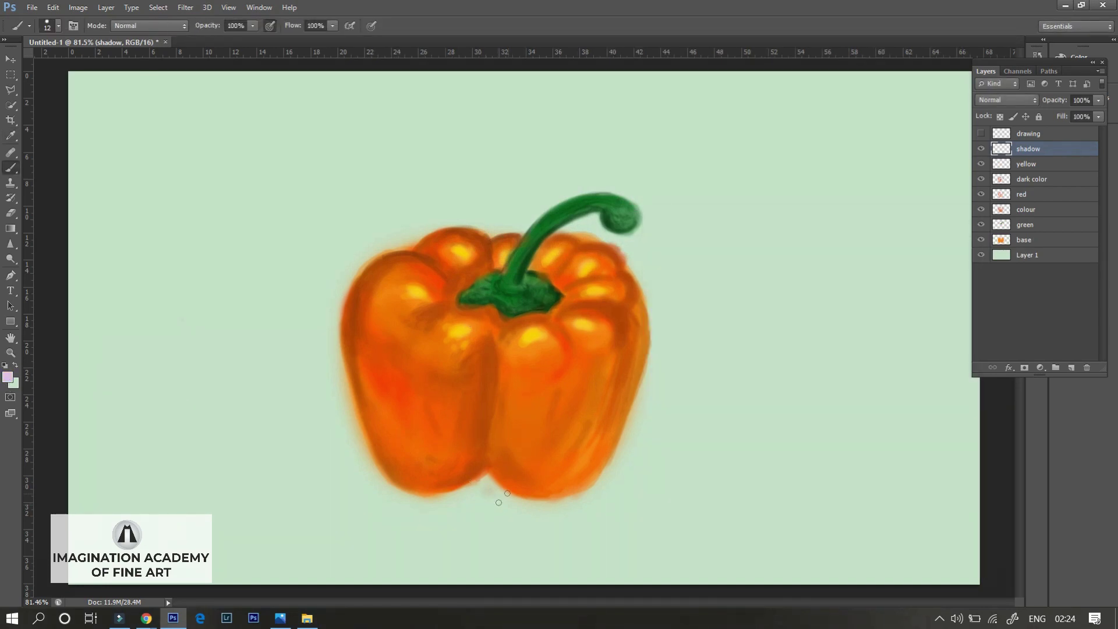
{"action": "left_click_drag", "start_coordinate": [487, 500], "coordinate": [448, 503]}
- Adjust the lavender slightly and add a purple dab to the shadow
{"action": "right_click", "coordinate": [473, 473]}
{"action": "left_click", "coordinate": [7, 378]}
{"action": "left_click", "coordinate": [674, 290]}
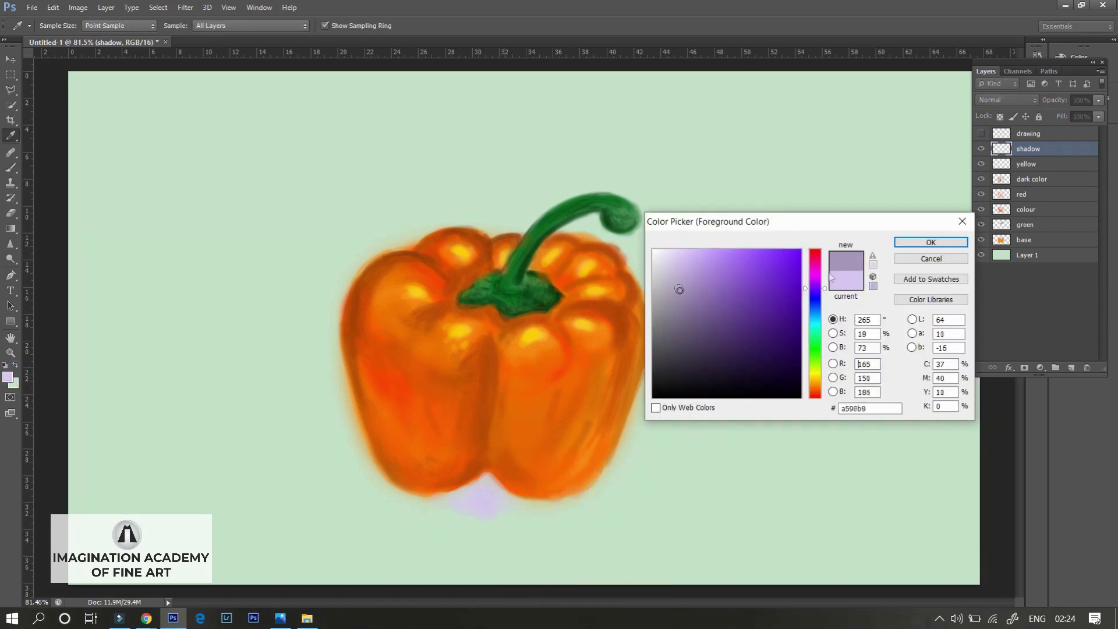
{"action": "left_click", "coordinate": [931, 242]}
{"action": "right_click", "coordinate": [489, 477]}
{"action": "left_click", "coordinate": [483, 492]}
- Shift the colour to a pinker purple and enlarge the shadow under the pepper
{"action": "right_click", "coordinate": [487, 477]}
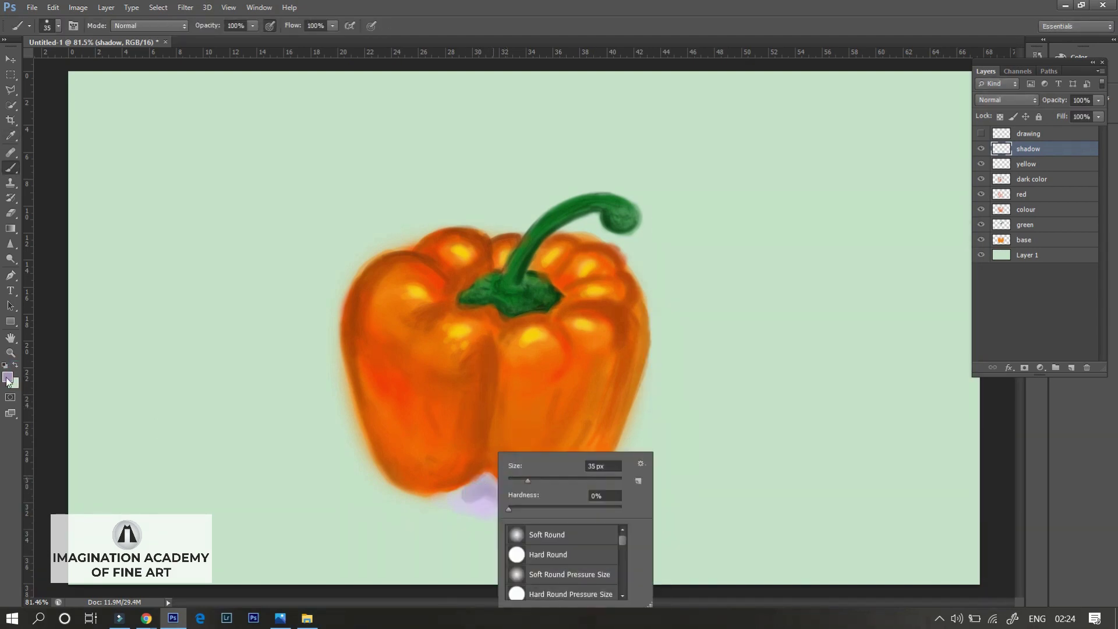
{"action": "left_click", "coordinate": [8, 378]}
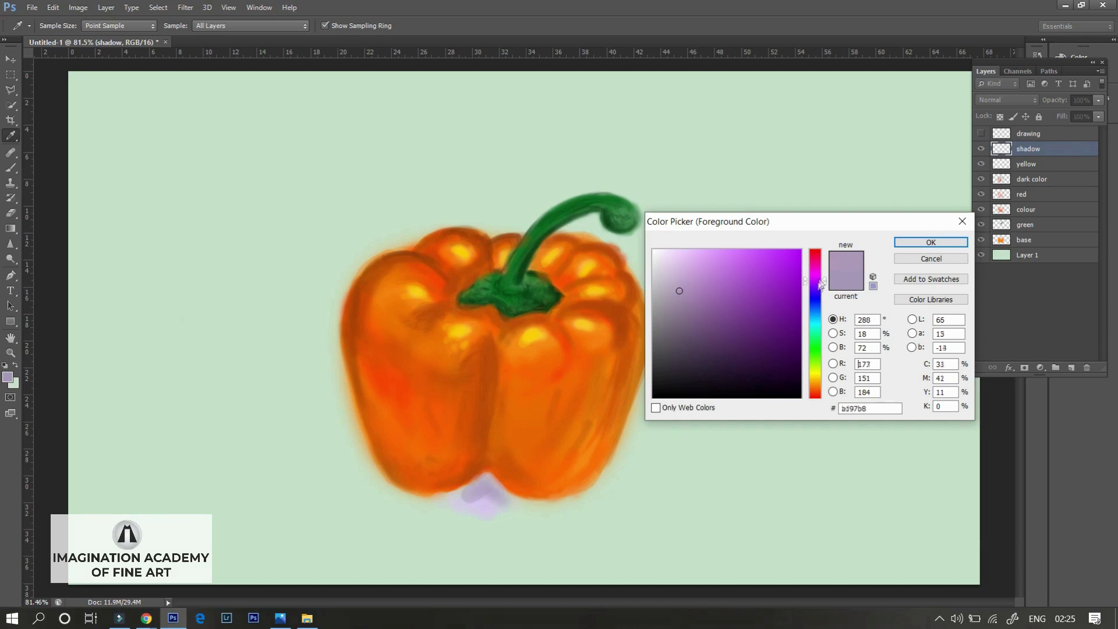
{"action": "left_click_drag", "start_coordinate": [816, 291], "coordinate": [820, 280]}
{"action": "left_click", "coordinate": [912, 247]}
{"action": "mouse_move", "coordinate": [460, 495]}
{"action": "left_mouse_down"}
{"action": "mouse_move", "coordinate": [483, 494]}
{"action": "mouse_move", "coordinate": [493, 478]}
{"action": "mouse_move", "coordinate": [448, 498]}
{"action": "mouse_move", "coordinate": [499, 499]}
{"action": "mouse_move", "coordinate": [480, 490]}
{"action": "left_mouse_up"}
- Spread the lavender shadow wider beneath the pepper using 46 px and 25 px brushes
{"action": "right_click", "coordinate": [588, 431]}
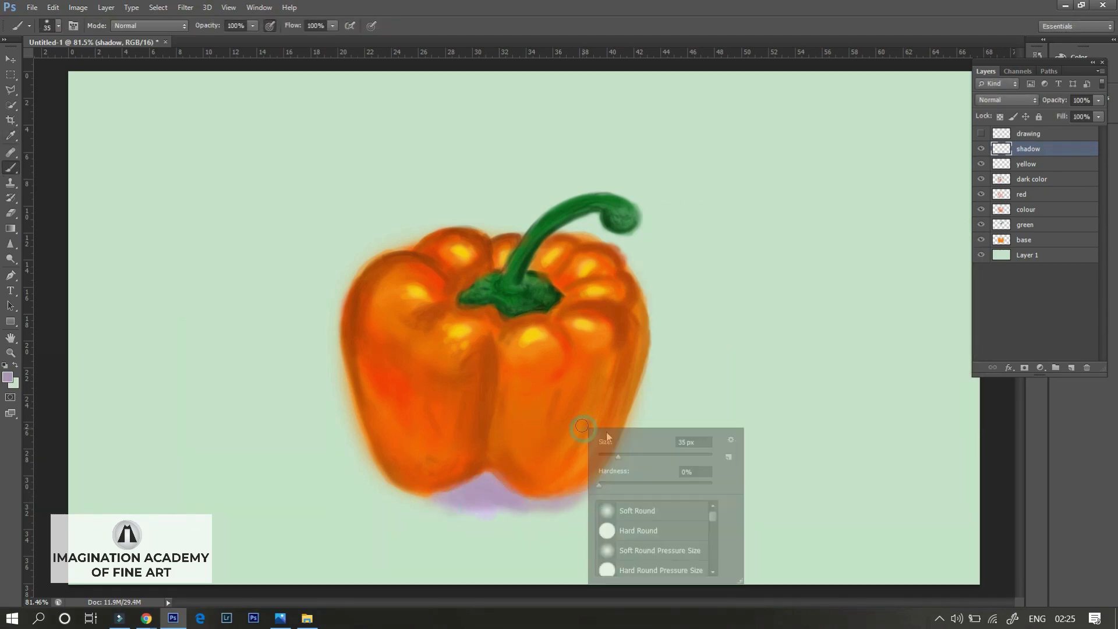
{"action": "left_click", "coordinate": [7, 377]}
{"action": "left_click", "coordinate": [664, 291]}
{"action": "left_click", "coordinate": [930, 242]}
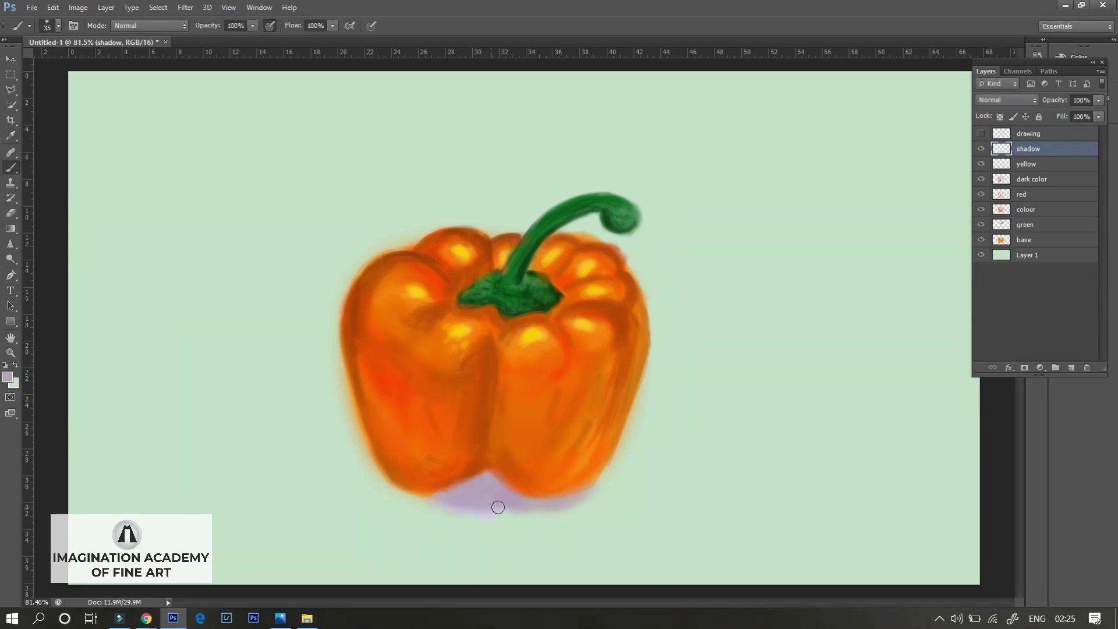
{"action": "mouse_move", "coordinate": [498, 507]}
{"action": "left_mouse_down"}
{"action": "mouse_move", "coordinate": [425, 495]}
{"action": "mouse_move", "coordinate": [499, 519]}
{"action": "mouse_move", "coordinate": [439, 519]}
{"action": "mouse_move", "coordinate": [603, 493]}
{"action": "mouse_move", "coordinate": [582, 481]}
{"action": "left_mouse_up"}
{"action": "right_click", "coordinate": [534, 451]}
{"action": "left_click_drag", "start_coordinate": [253, 25], "coordinate": [233, 41]}
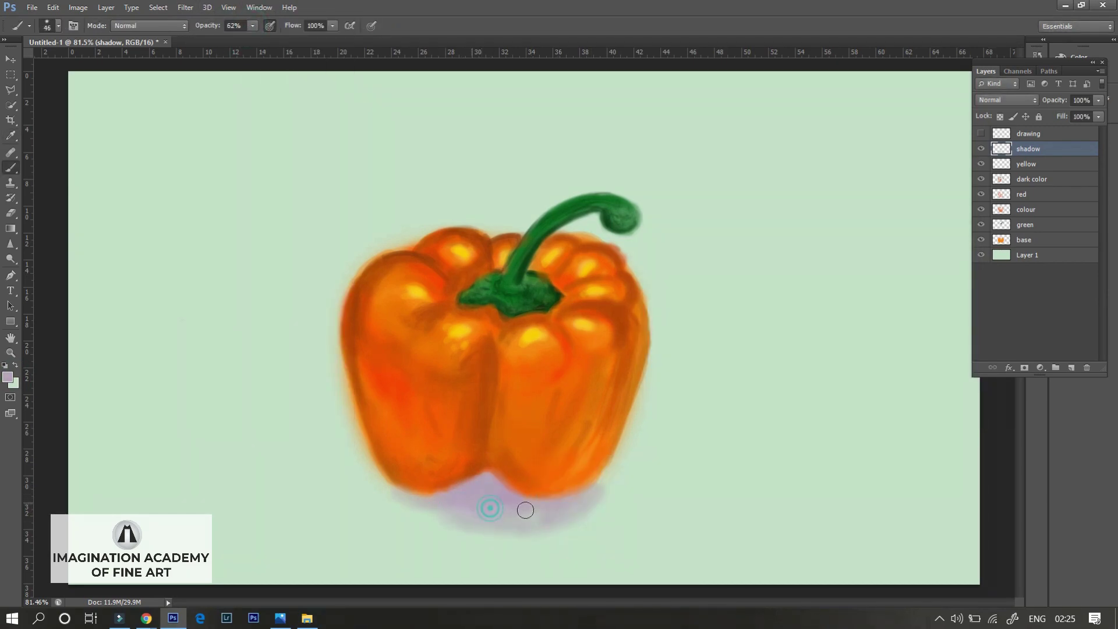
{"action": "mouse_move", "coordinate": [490, 508]}
{"action": "left_mouse_down"}
{"action": "mouse_move", "coordinate": [445, 517]}
{"action": "mouse_move", "coordinate": [549, 507]}
{"action": "mouse_move", "coordinate": [568, 481]}
{"action": "mouse_move", "coordinate": [620, 464]}
{"action": "left_mouse_up"}
{"action": "right_click", "coordinate": [549, 507]}
{"action": "right_click", "coordinate": [590, 499]}
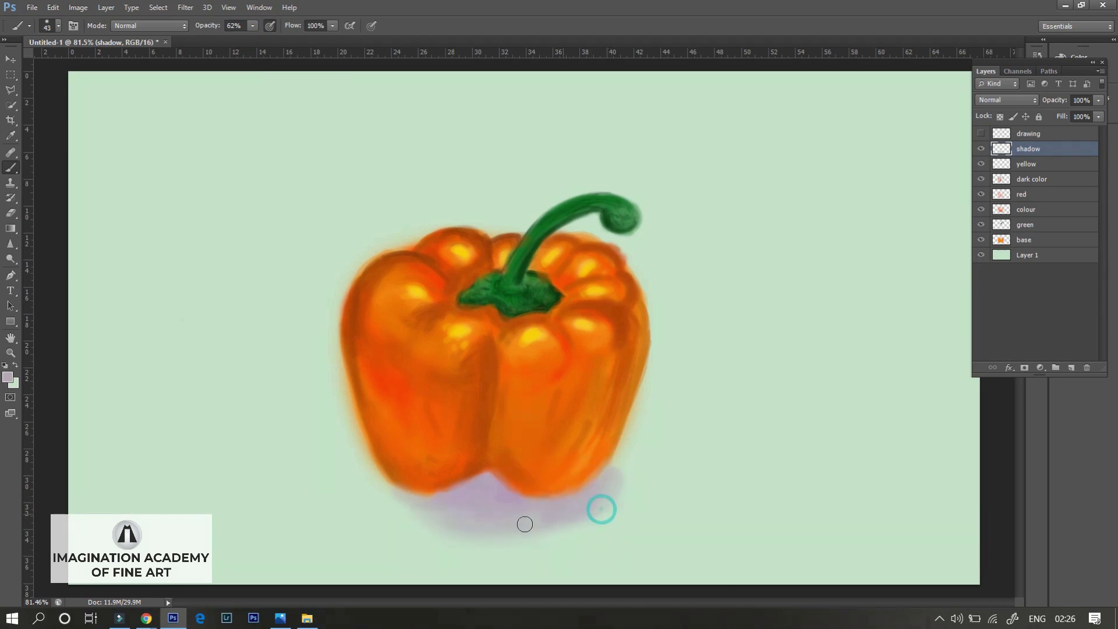
{"action": "left_click_drag", "start_coordinate": [512, 544], "coordinate": [477, 531]}
- Choose a new grey-lavender shadow colour, adjust brush hardness, and reopen the colour chooser
{"action": "left_click", "coordinate": [8, 377]}
{"action": "left_click", "coordinate": [670, 289]}
{"action": "left_click", "coordinate": [860, 237]}
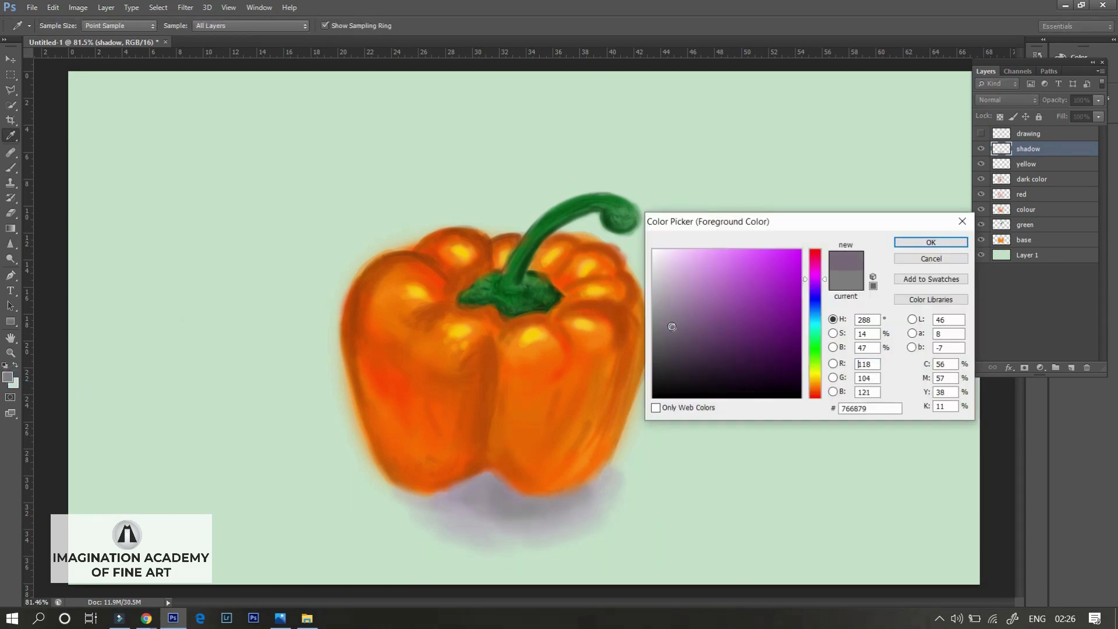
{"action": "left_click", "coordinate": [927, 243]}
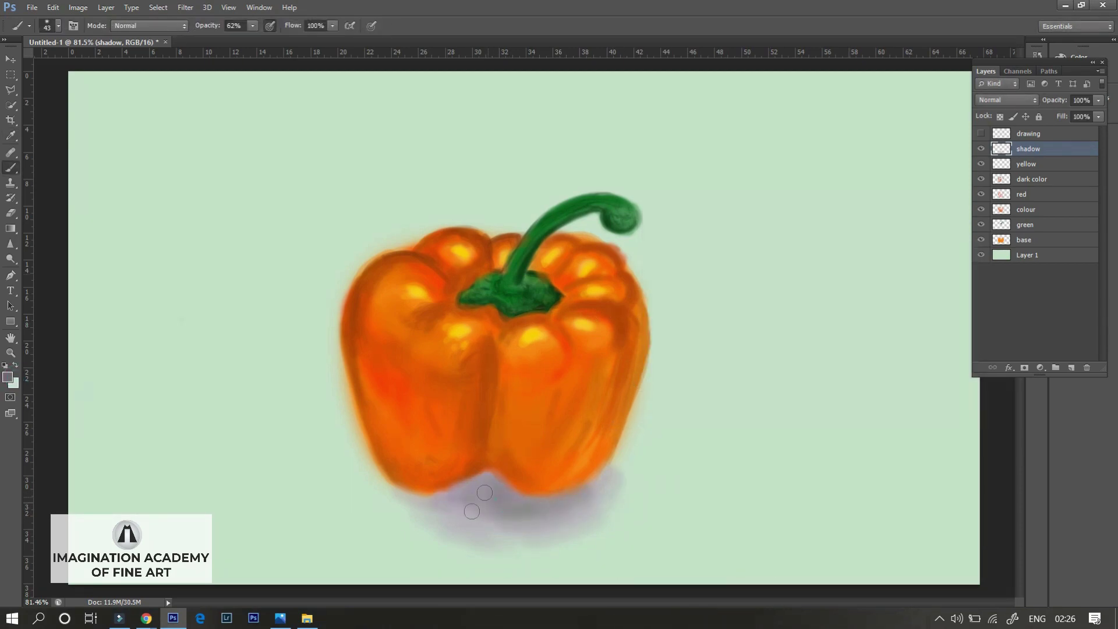
{"action": "right_click", "coordinate": [492, 496]}
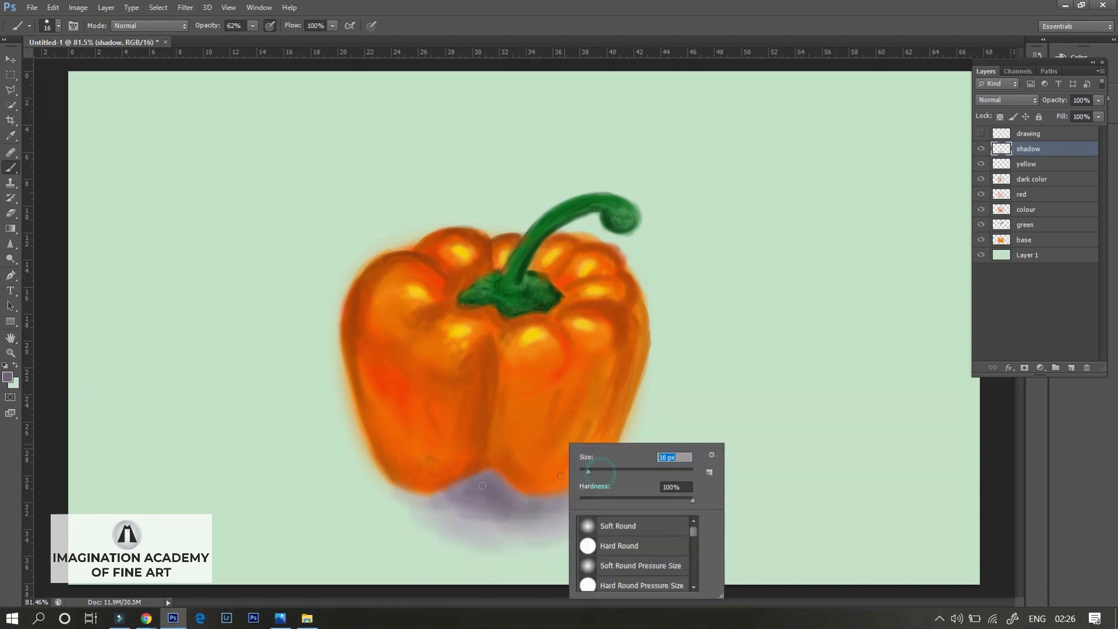
{"action": "key", "text": "Return"}
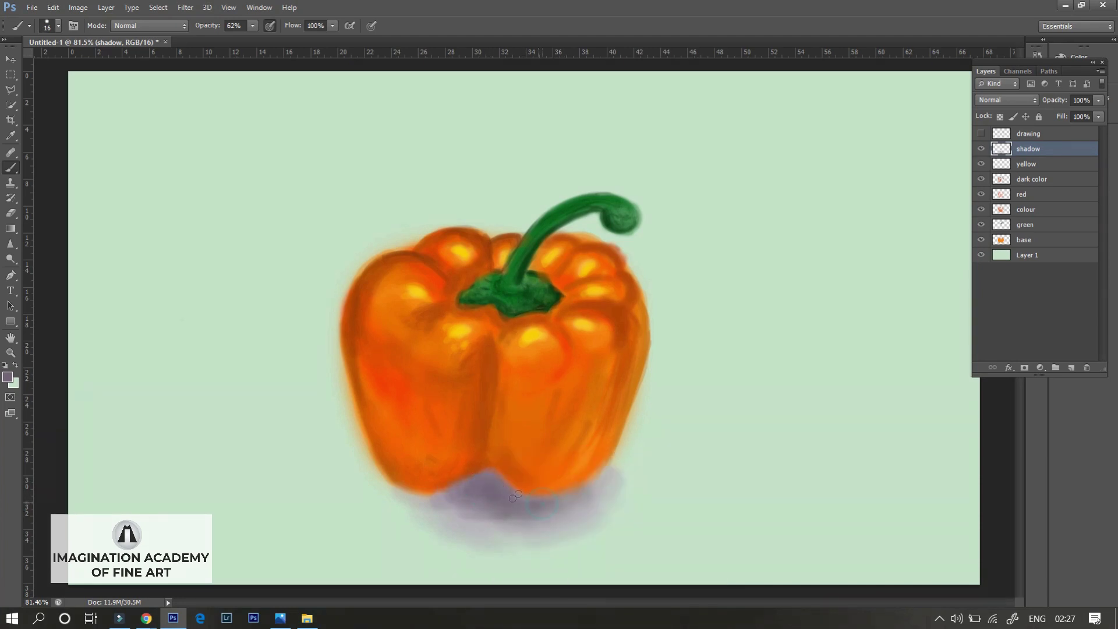
{"action": "left_click", "coordinate": [8, 377]}
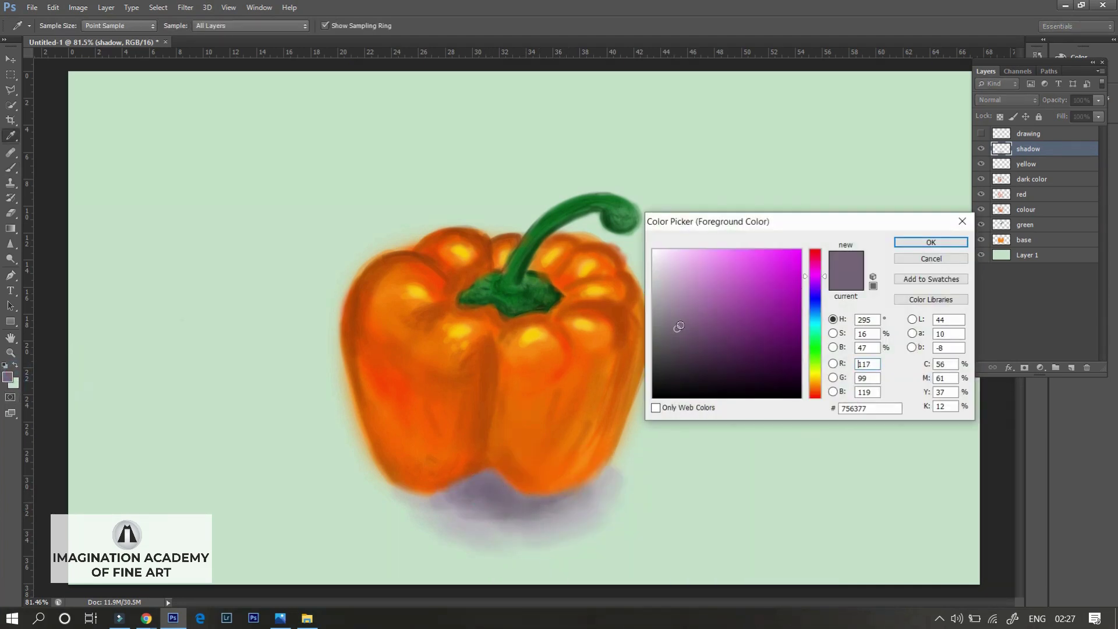
- Accept the dark purple and paint a faint purple shadow under the pepper
{"action": "left_click", "coordinate": [910, 243]}
{"action": "left_click_drag", "start_coordinate": [576, 492], "coordinate": [487, 491]}
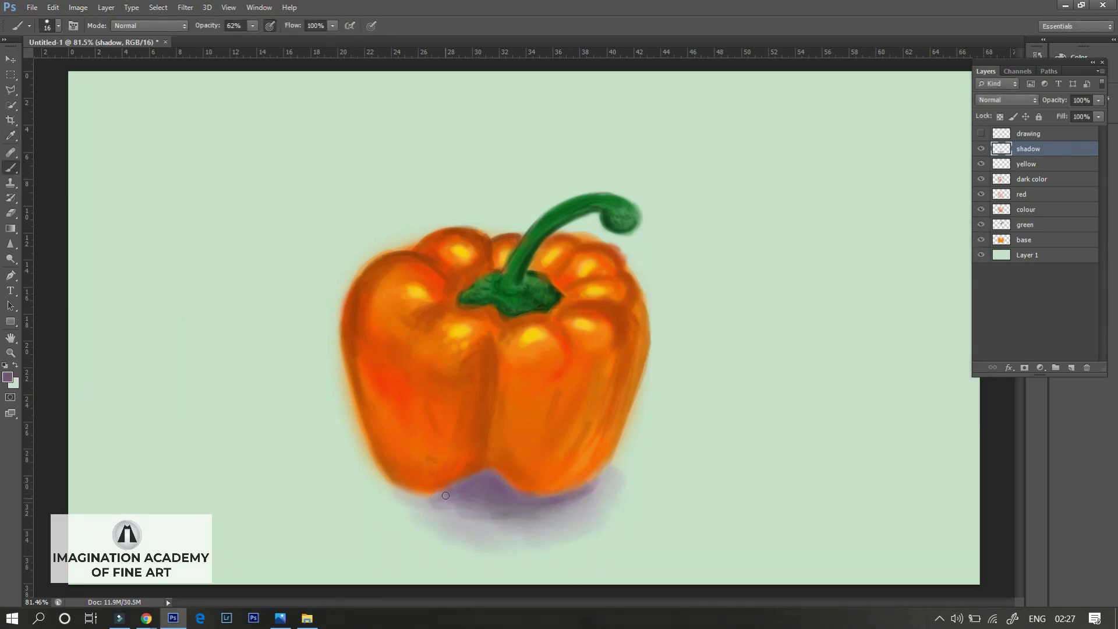
{"action": "mouse_move", "coordinate": [446, 496]}
{"action": "left_mouse_down"}
{"action": "mouse_move", "coordinate": [542, 507]}
{"action": "mouse_move", "coordinate": [507, 533]}
{"action": "left_mouse_up"}
{"action": "right_click", "coordinate": [475, 510]}
{"action": "left_click", "coordinate": [474, 510]}
- Lower brush opacity to 26% and add faint purple strokes into the shadow
{"action": "left_click", "coordinate": [252, 25]}
{"action": "left_click_drag", "start_coordinate": [254, 38], "coordinate": [232, 38]}
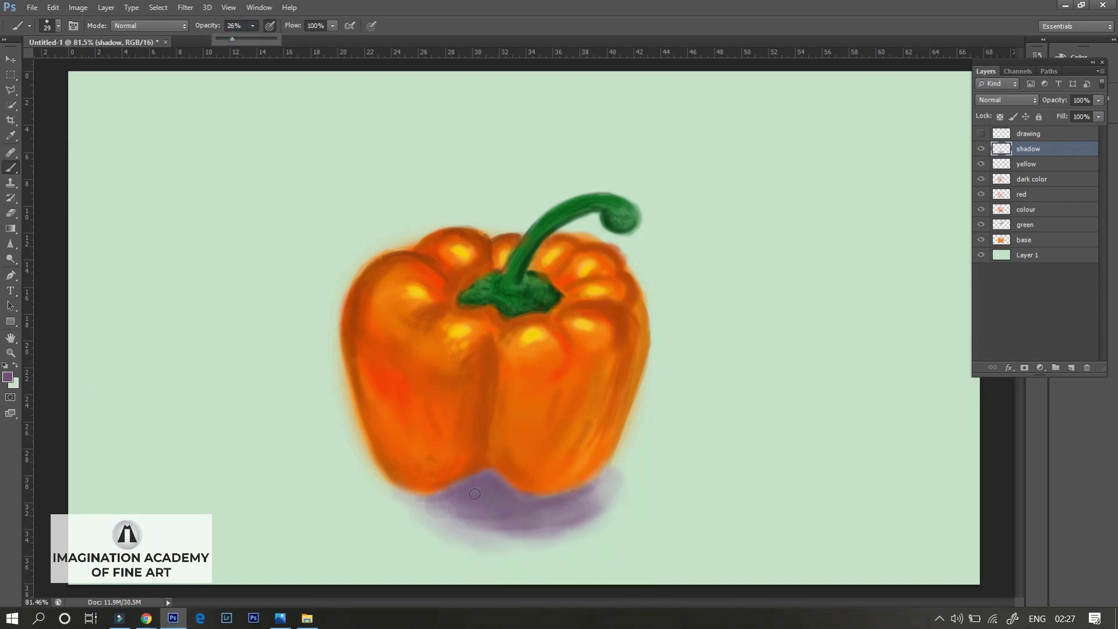
{"action": "left_click", "coordinate": [474, 494]}
{"action": "left_click_drag", "start_coordinate": [450, 536], "coordinate": [487, 534]}
{"action": "left_click_drag", "start_coordinate": [594, 487], "coordinate": [608, 469]}
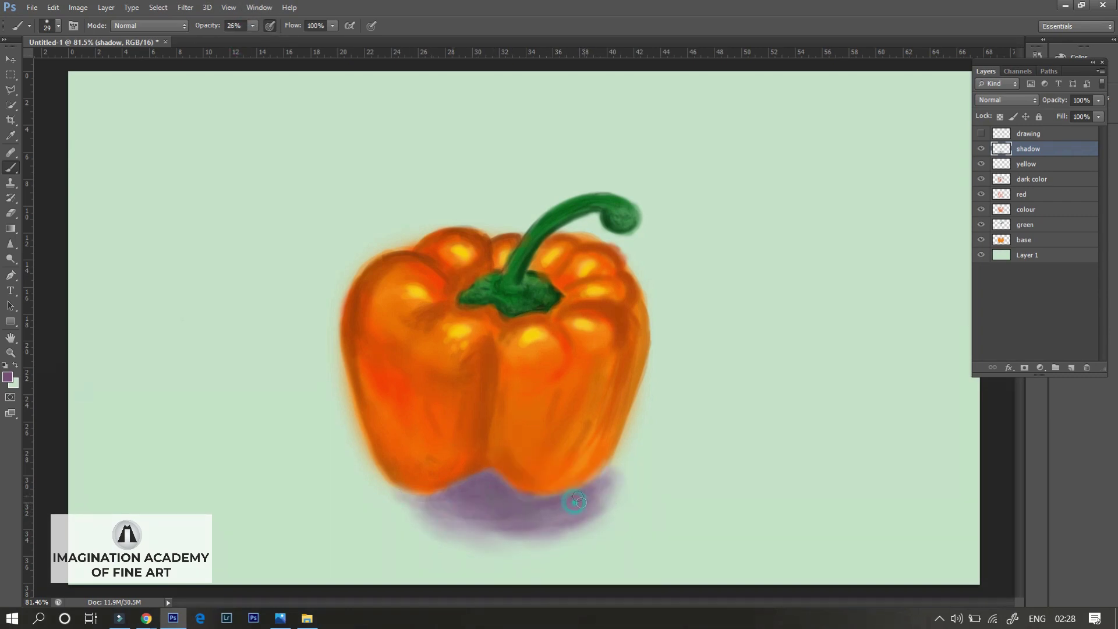
- Switch to a darker purple and darken the shadow under the central crease and right lobe
{"action": "right_click", "coordinate": [496, 513]}
{"action": "left_click", "coordinate": [8, 377]}
{"action": "left_click", "coordinate": [931, 242]}
{"action": "right_click", "coordinate": [493, 460]}
{"action": "key", "text": "Return"}
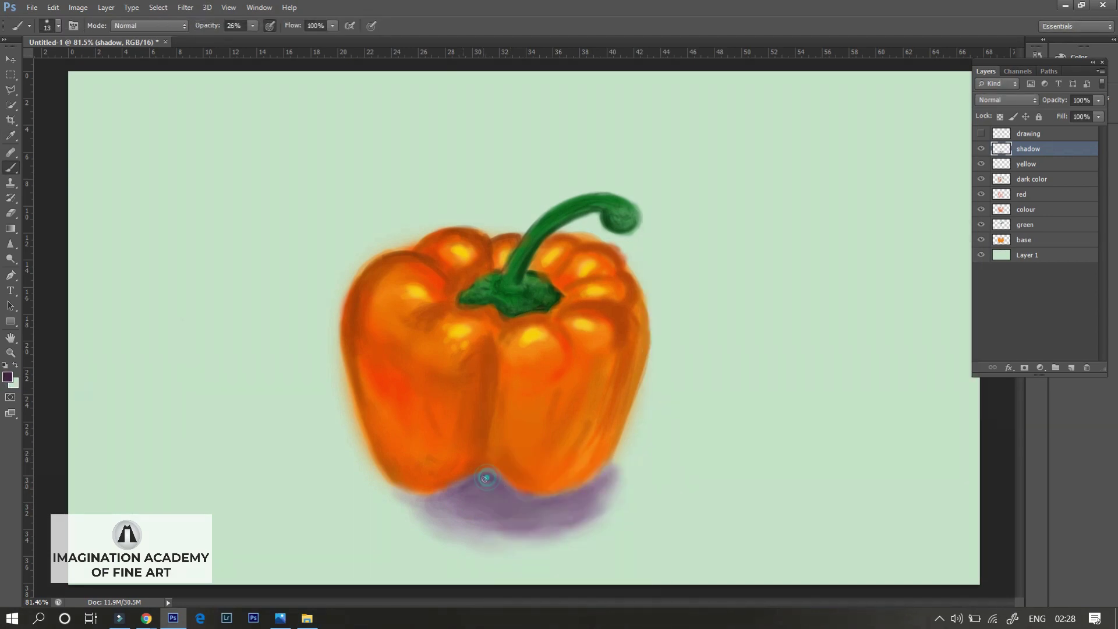
{"action": "left_click_drag", "start_coordinate": [486, 479], "coordinate": [507, 489]}
{"action": "left_click_drag", "start_coordinate": [586, 486], "coordinate": [615, 475]}
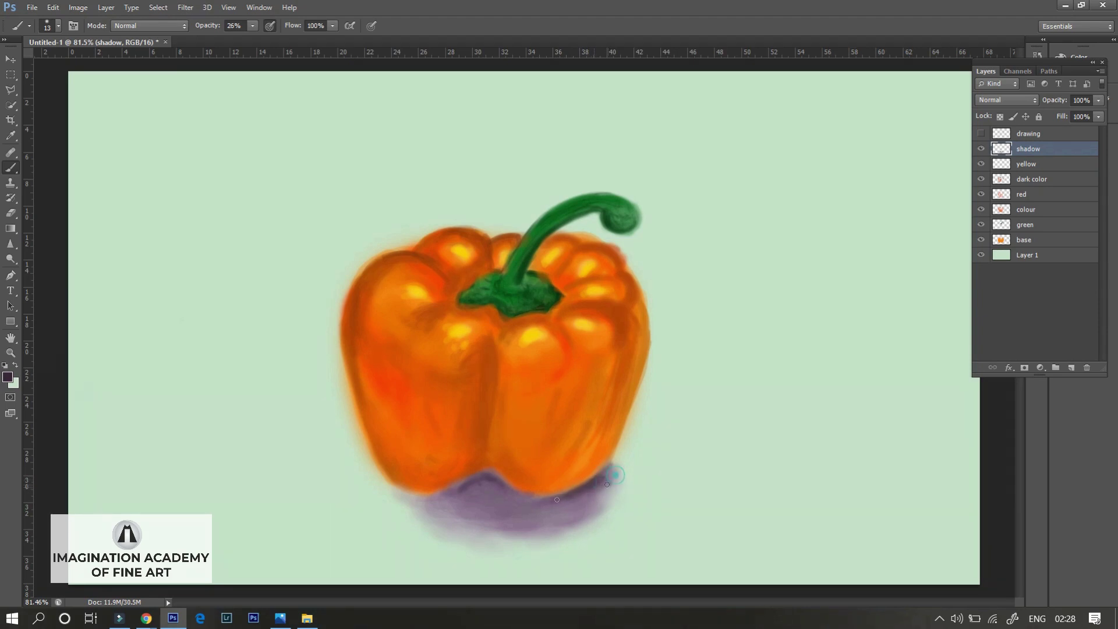
- With a slightly darker shadow colour and a 31 px brush, darken the shadow under the pepper's centre
{"action": "right_click", "coordinate": [496, 477]}
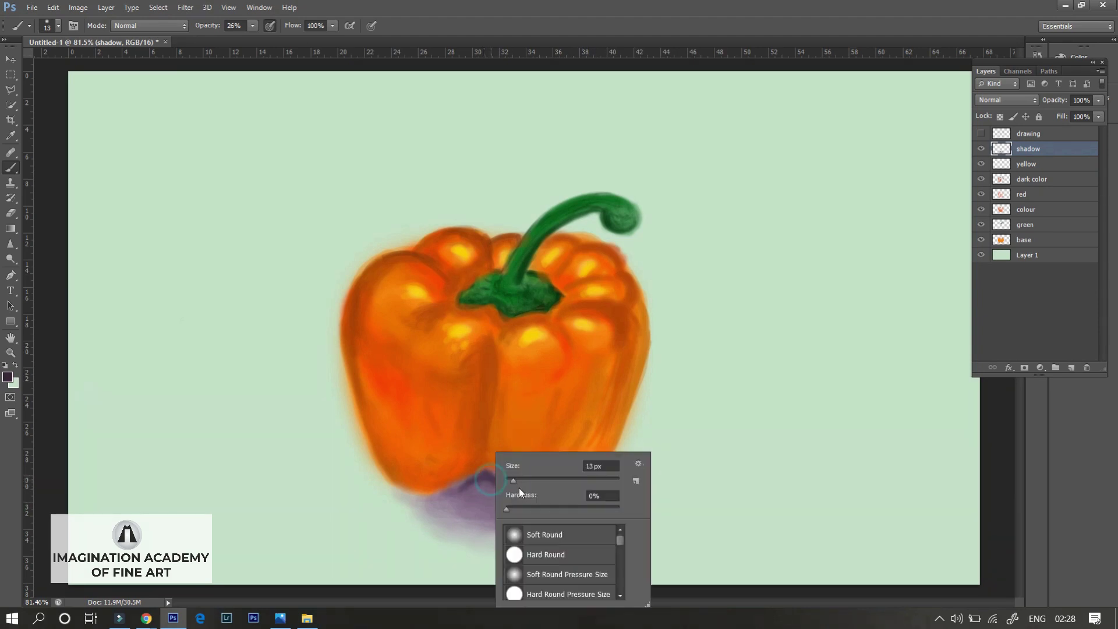
{"action": "left_click", "coordinate": [8, 377]}
{"action": "left_click", "coordinate": [700, 366]}
{"action": "key", "text": "Return"}
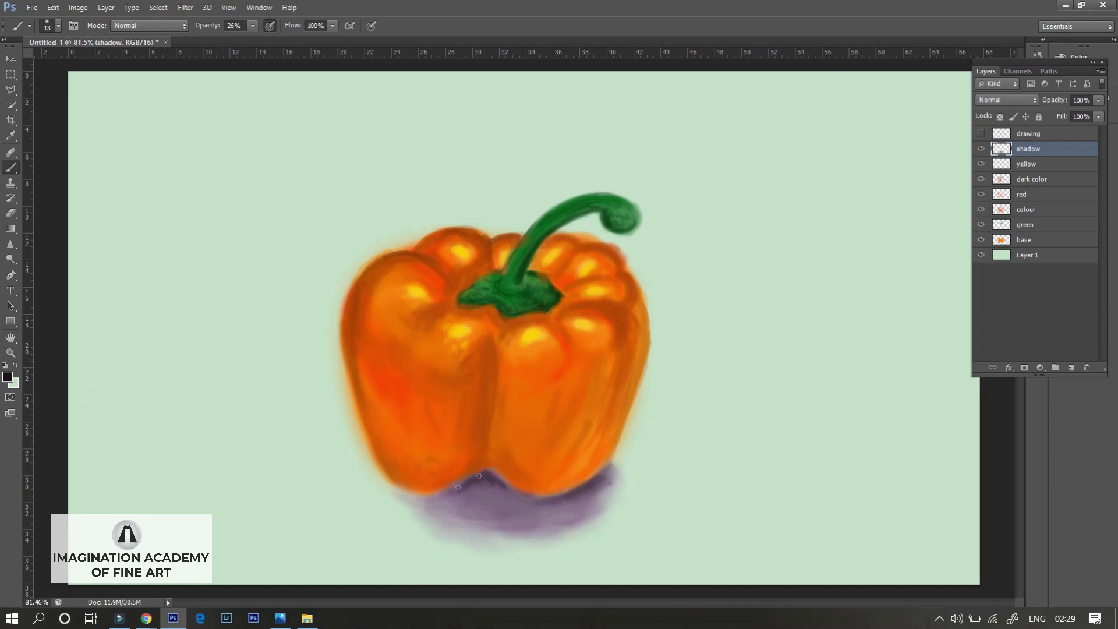
{"action": "right_click", "coordinate": [536, 450]}
{"action": "key", "text": "Return"}
{"action": "mouse_move", "coordinate": [474, 479]}
{"action": "left_mouse_down"}
{"action": "mouse_move", "coordinate": [464, 487]}
{"action": "mouse_move", "coordinate": [478, 484]}
{"action": "left_mouse_up"}
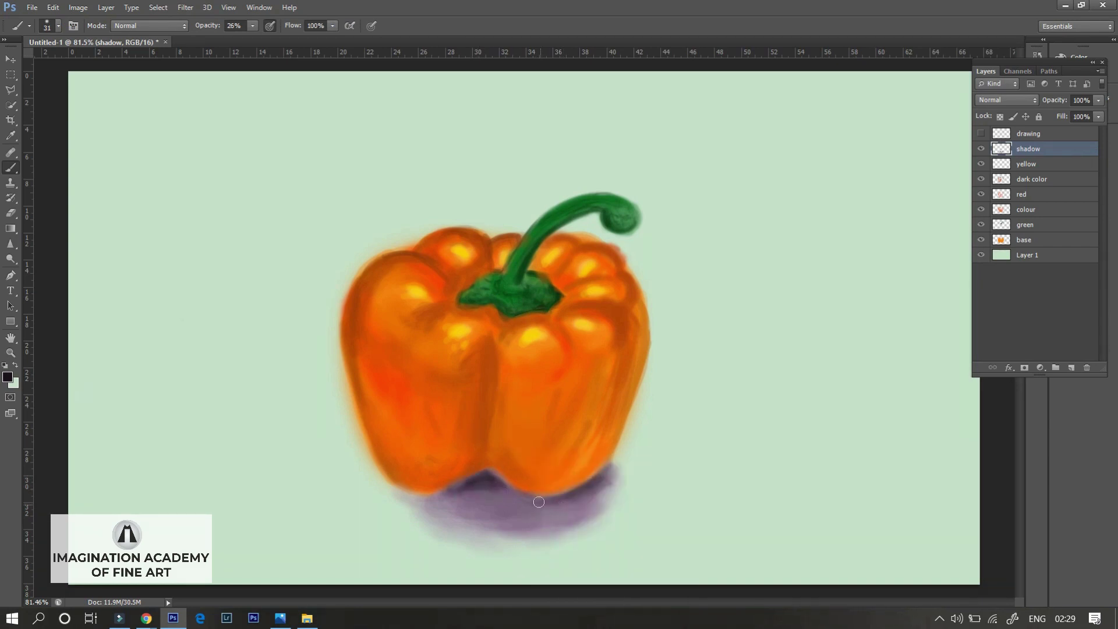
- With a 9 px brush, draw a thin dark contact line along the pepper's lower right edge
{"action": "right_click", "coordinate": [538, 502]}
{"action": "key", "text": "Return"}
{"action": "left_click_drag", "start_coordinate": [541, 500], "coordinate": [494, 482]}
{"action": "mouse_move", "coordinate": [604, 472]}
{"action": "left_mouse_down"}
{"action": "mouse_move", "coordinate": [583, 487]}
{"action": "mouse_move", "coordinate": [477, 481]}
{"action": "left_mouse_up"}
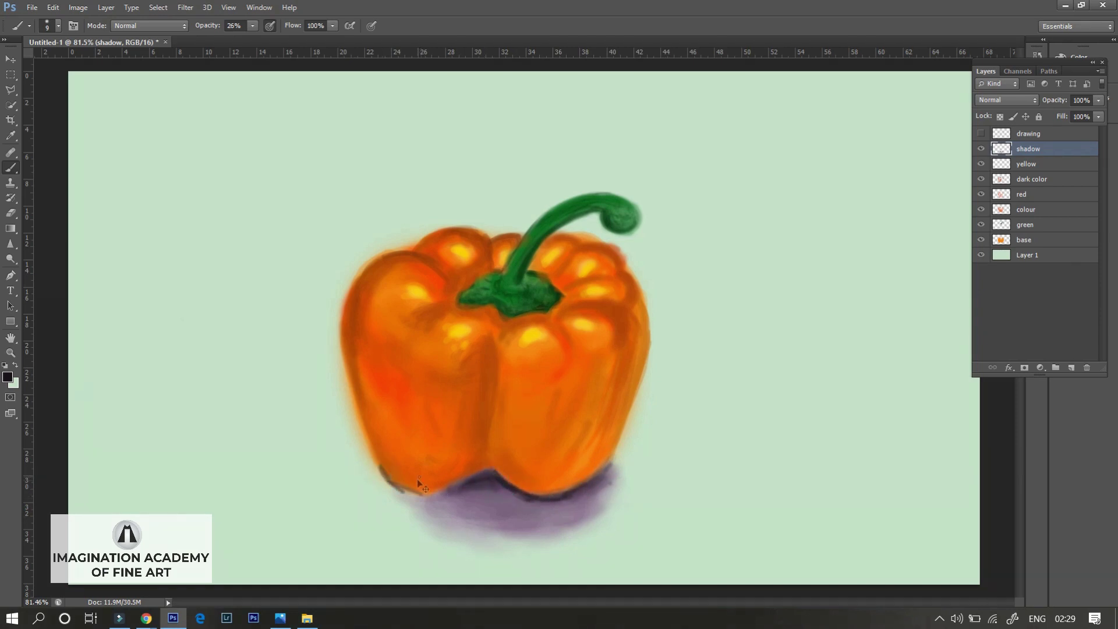
- Darken the contact line at the lower left and along the pepper's base
{"action": "right_click", "coordinate": [571, 394]}
{"action": "key", "text": "Return"}
{"action": "left_click_drag", "start_coordinate": [414, 495], "coordinate": [434, 497]}
{"action": "right_click", "coordinate": [481, 486]}
{"action": "key", "text": "Return"}
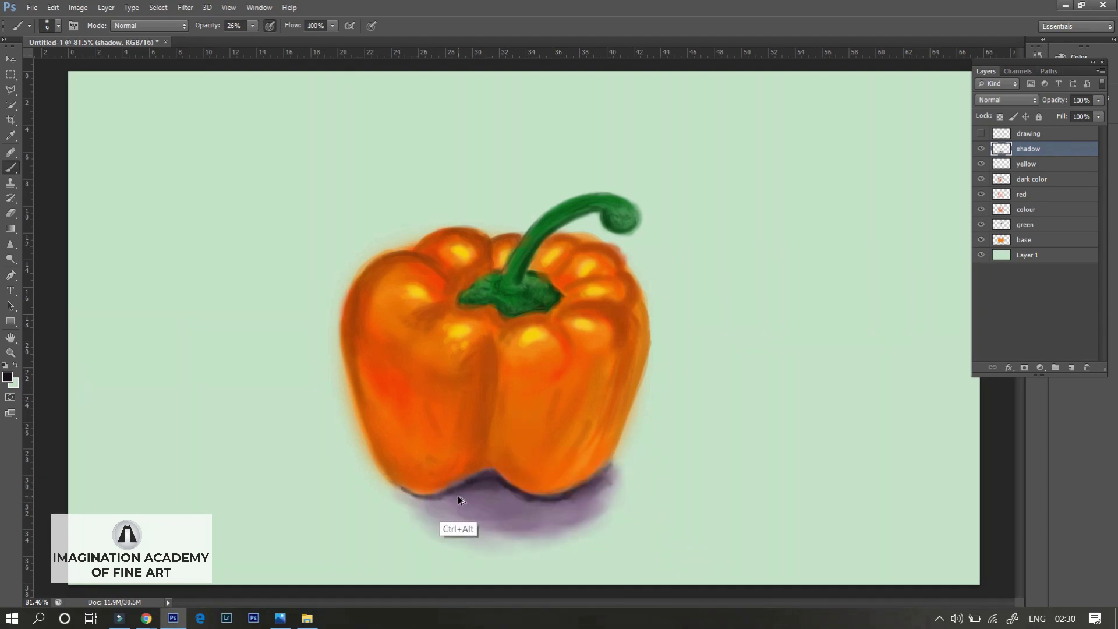
{"action": "left_click_drag", "start_coordinate": [379, 474], "coordinate": [453, 491]}
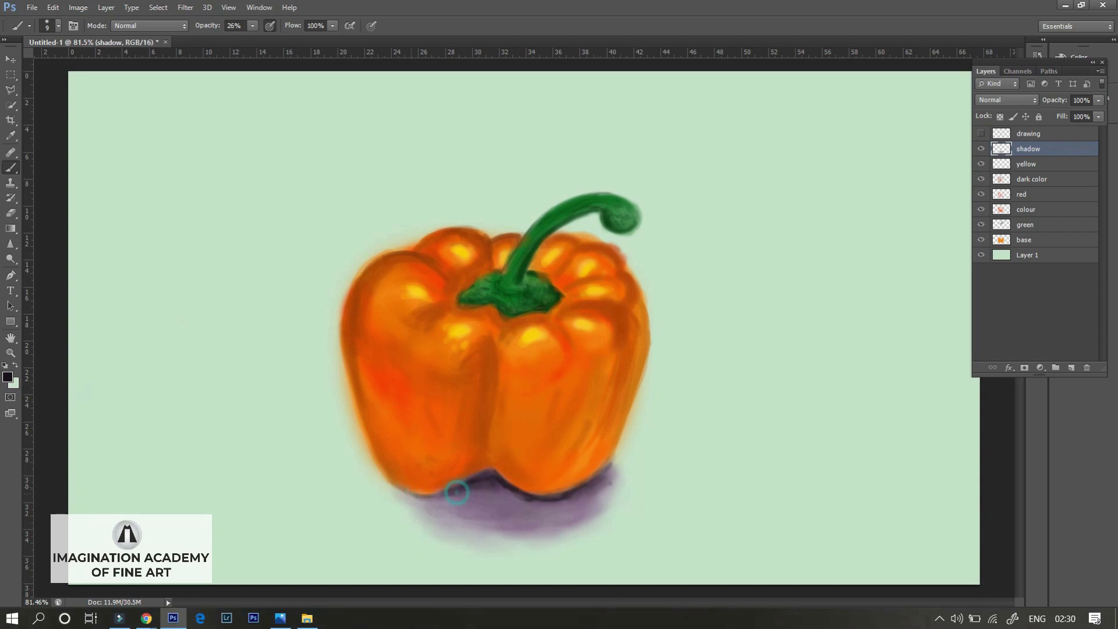
{"action": "left_click", "coordinate": [466, 488]}
- Adjust the brush size to 12 px, then 13 px, then 35 px
{"action": "right_click", "coordinate": [603, 484]}
{"action": "type", "text": "12"}
{"action": "key", "text": "Return"}
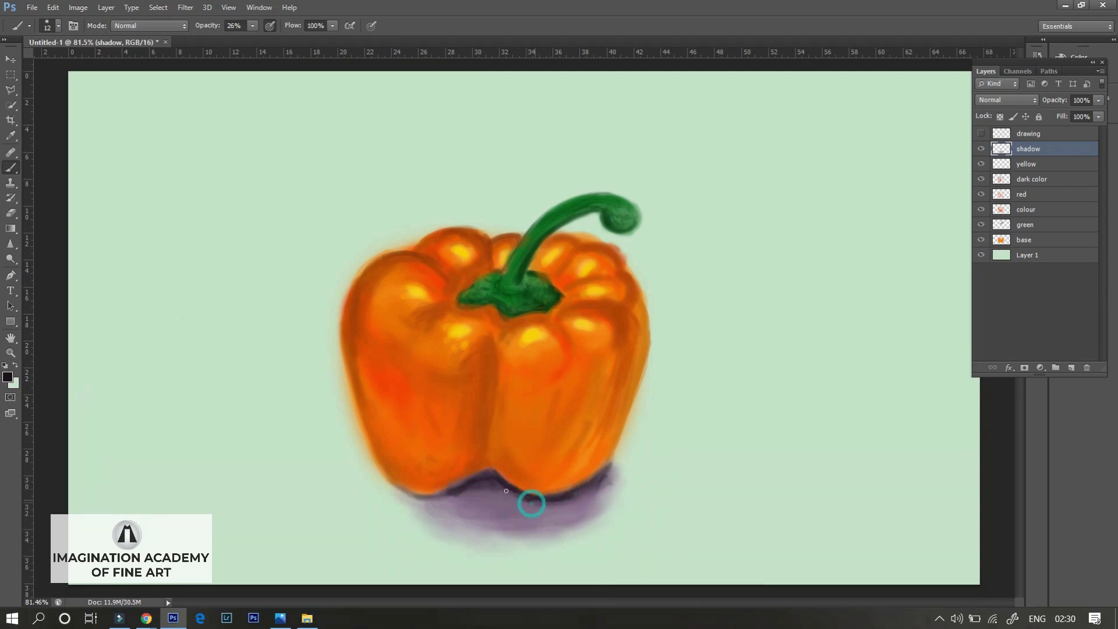
{"action": "right_click", "coordinate": [606, 488]}
{"action": "type", "text": "13"}
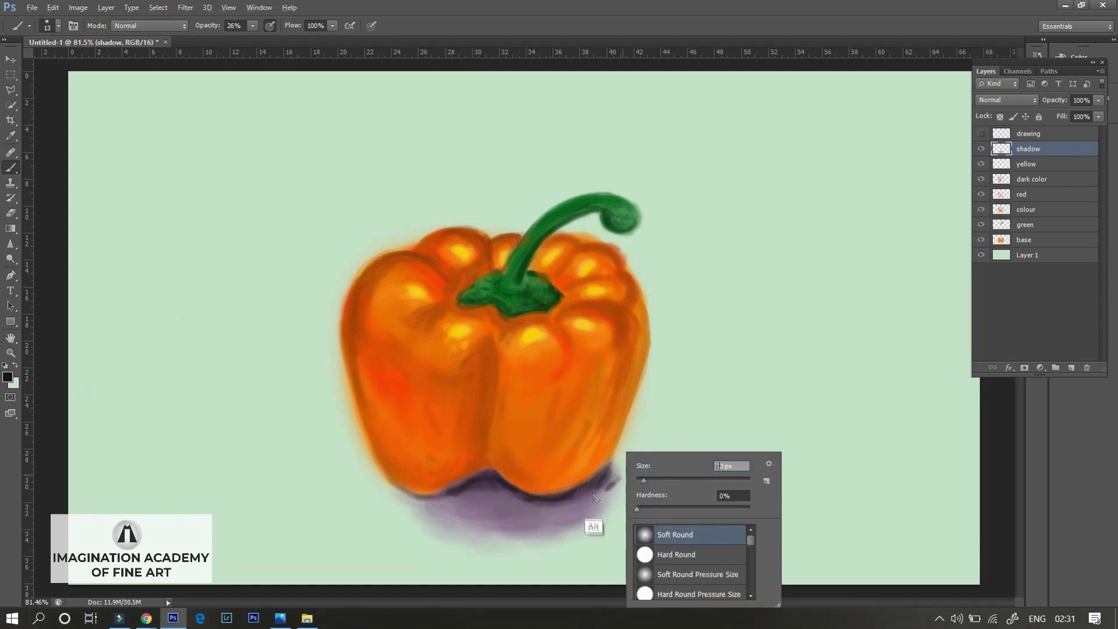
{"action": "key", "text": "Return"}
{"action": "right_click", "coordinate": [745, 274]}
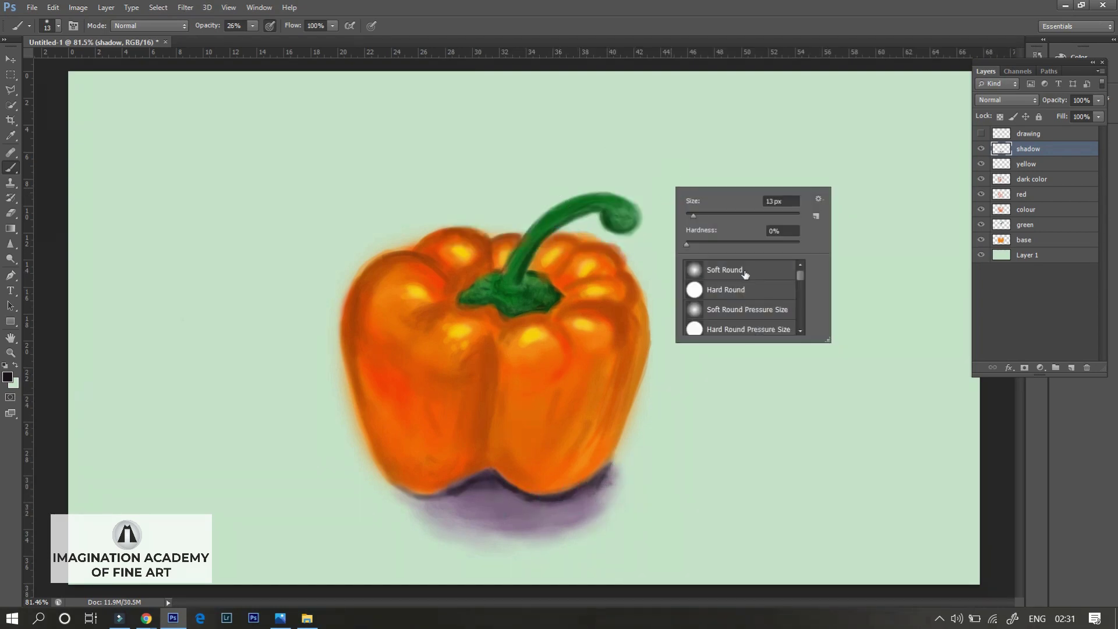
{"action": "left_click_drag", "start_coordinate": [693, 215], "coordinate": [704, 215]}
{"action": "key", "text": "Return"}
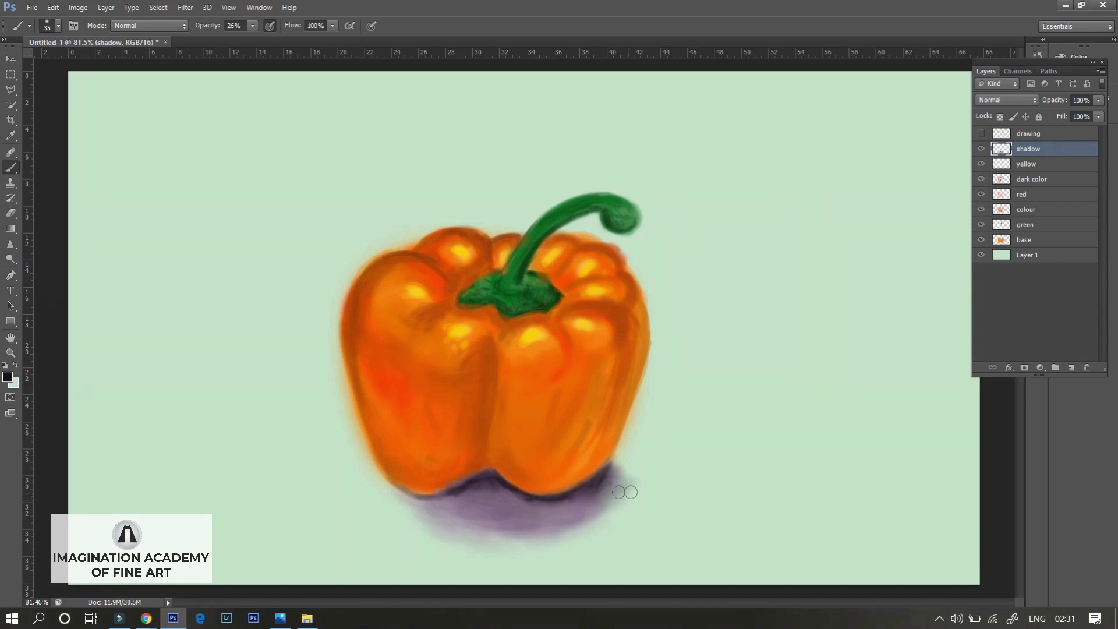
- Adjust the dark shadow colour and darken the shadow under the pepper, its lower right and left side
{"action": "right_click", "coordinate": [620, 487]}
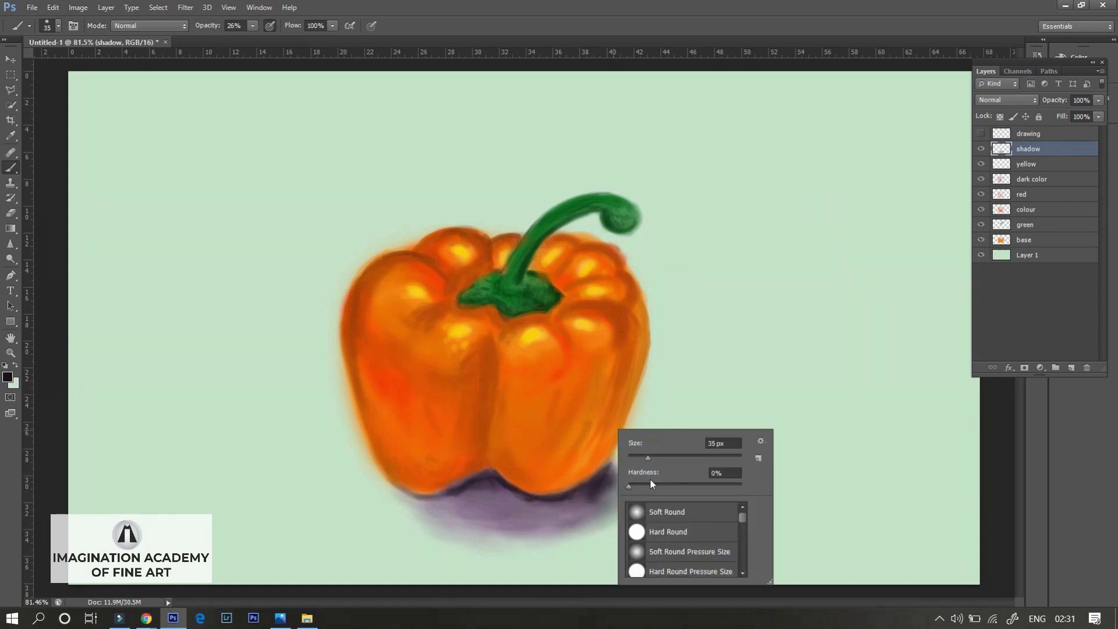
{"action": "left_click", "coordinate": [8, 377]}
{"action": "left_click", "coordinate": [929, 242]}
{"action": "left_click_drag", "start_coordinate": [591, 484], "coordinate": [515, 499]}
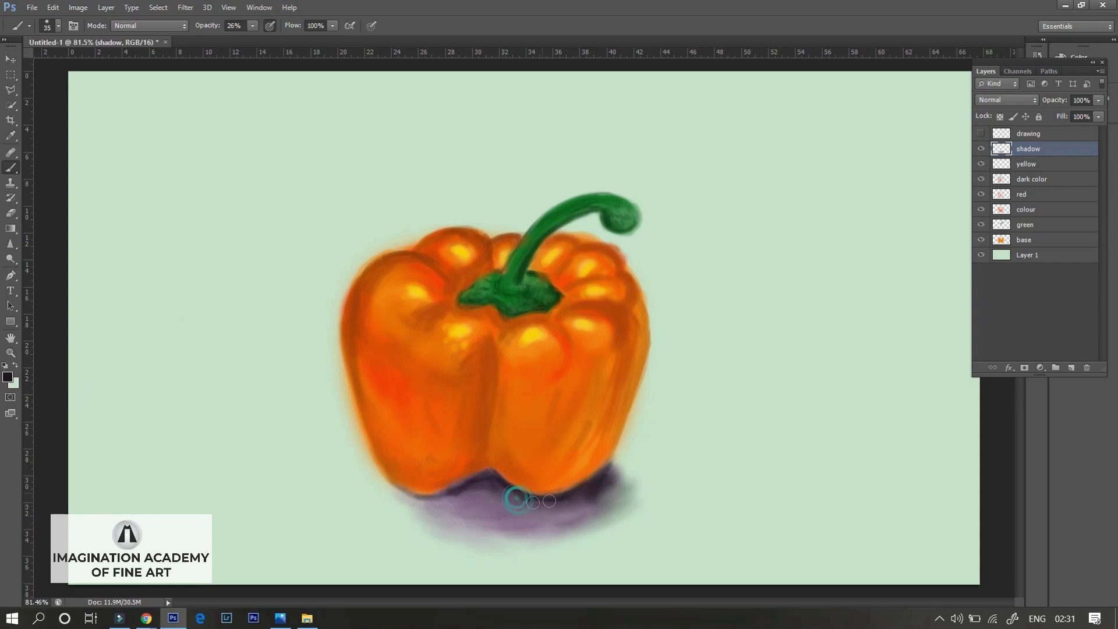
{"action": "left_click_drag", "start_coordinate": [591, 487], "coordinate": [621, 475]}
{"action": "left_click_drag", "start_coordinate": [447, 508], "coordinate": [478, 519]}
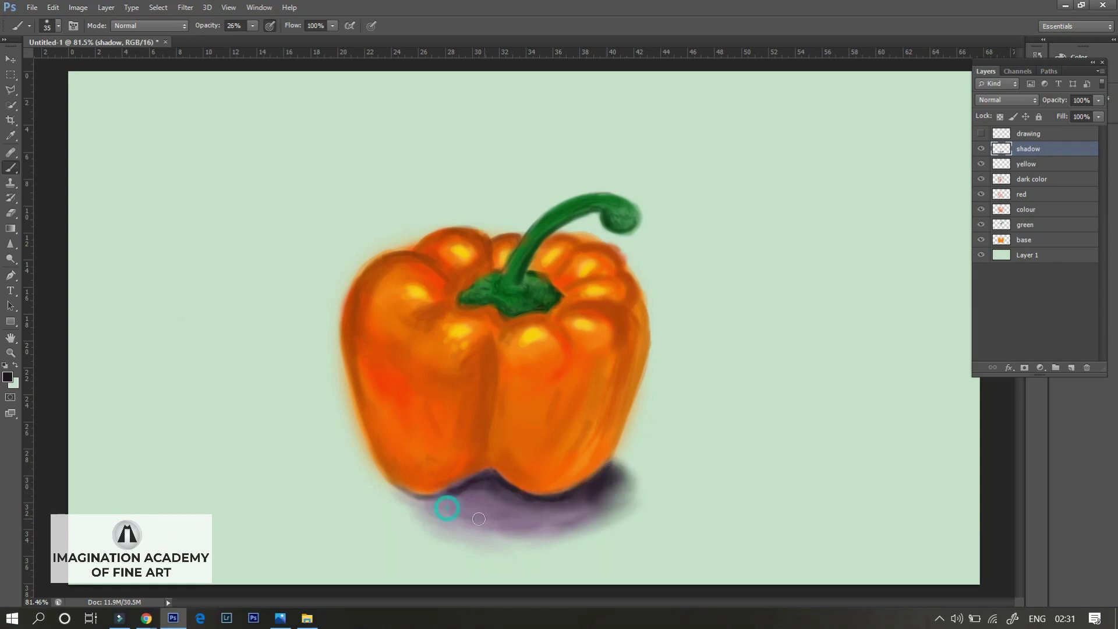
- Step through the layers with a 9 px eraser, then return to the yellow layer and the brush
{"action": "key", "text": "e"}
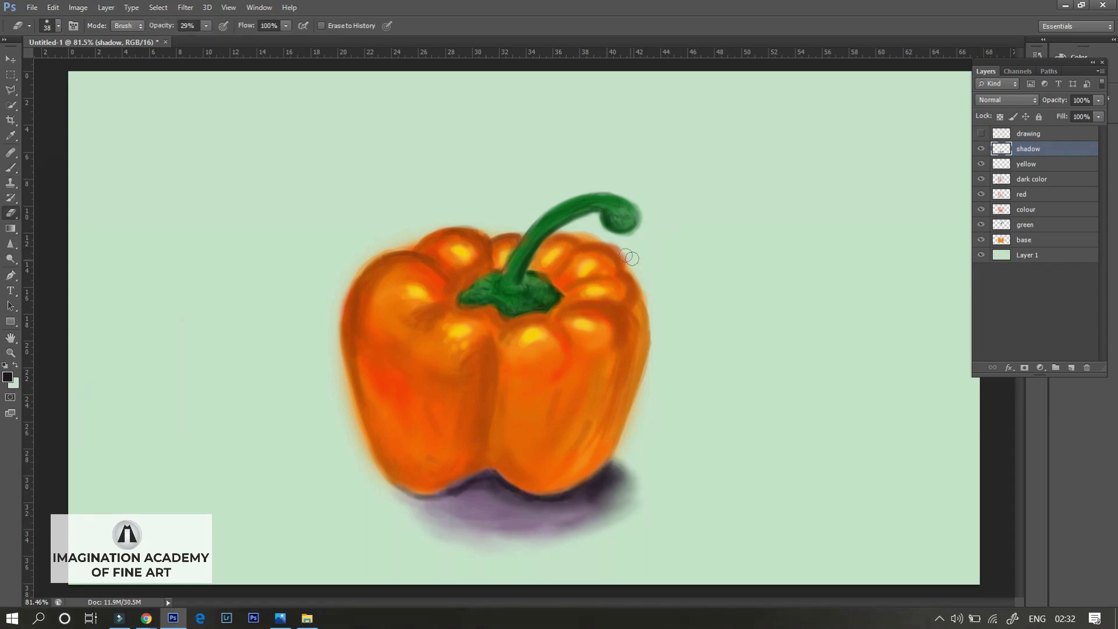
{"action": "left_click", "coordinate": [632, 261], "text": "ctrl"}
{"action": "left_click", "coordinate": [640, 270], "text": "ctrl"}
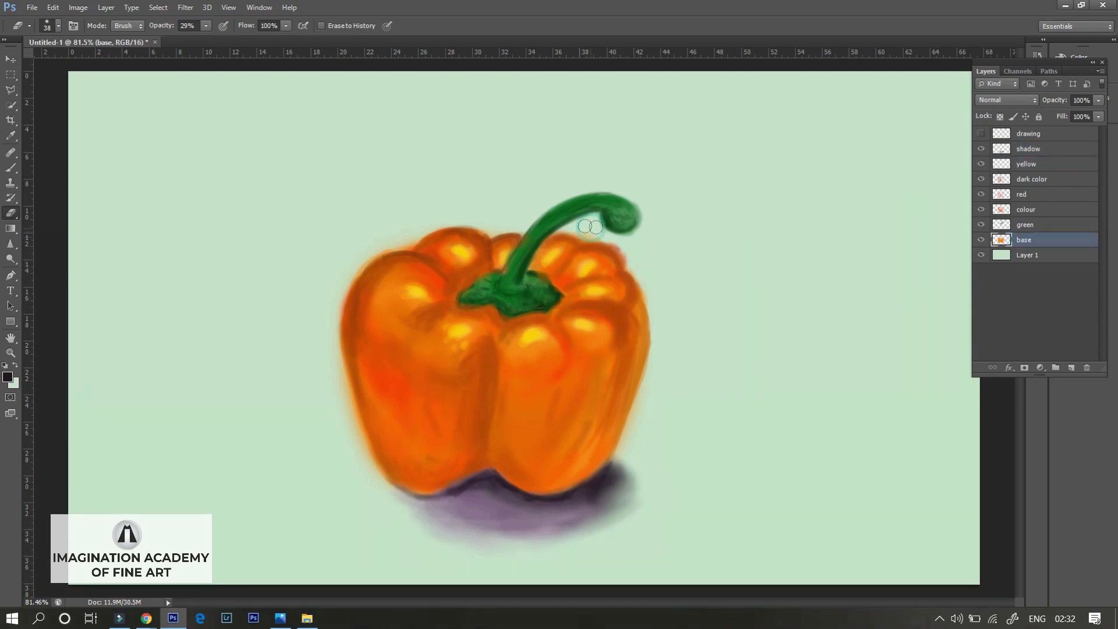
{"action": "left_click", "coordinate": [1029, 134]}
{"action": "left_click", "coordinate": [1032, 180]}
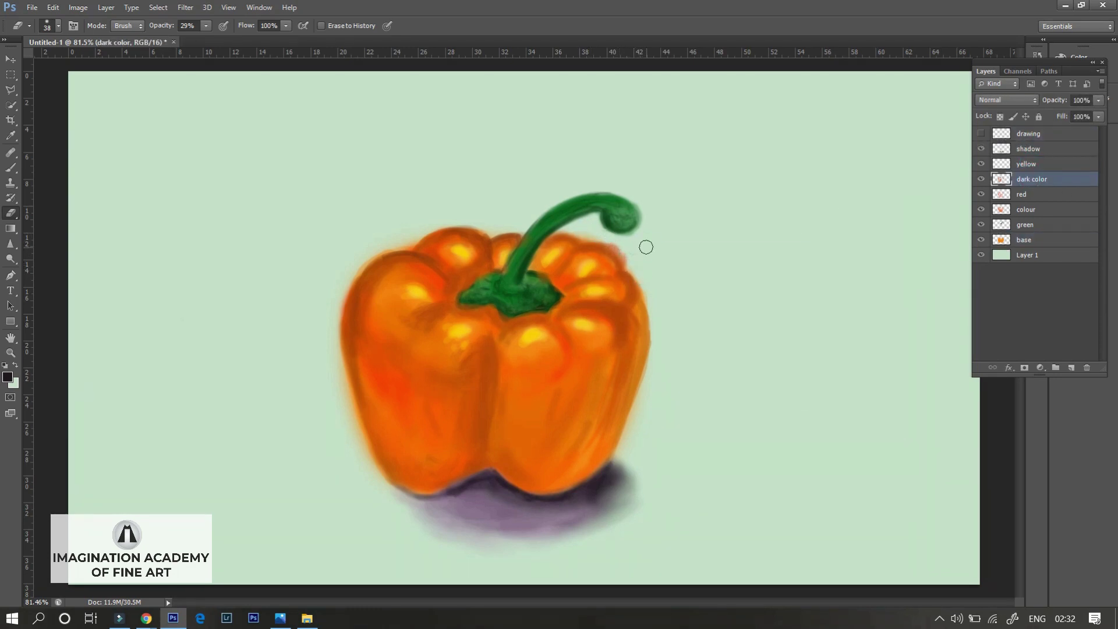
{"action": "key", "text": "bracketleft"}
{"action": "key", "text": "bracketleft"}
{"action": "key", "text": "bracketleft"}
{"action": "left_click", "coordinate": [1026, 164]}
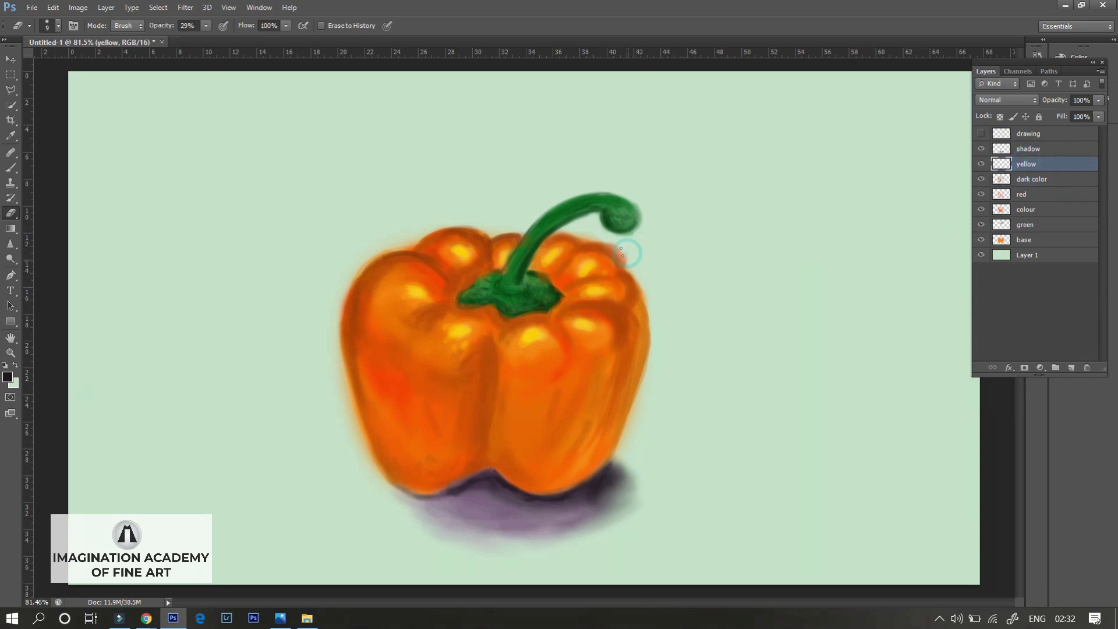
{"action": "key", "text": "b"}
- Sample the pepper's orange and set the brush to 61% opacity and 16 px
{"action": "left_click", "coordinate": [635, 371], "text": "alt"}
{"action": "key", "text": "6"}
{"action": "key", "text": "1"}
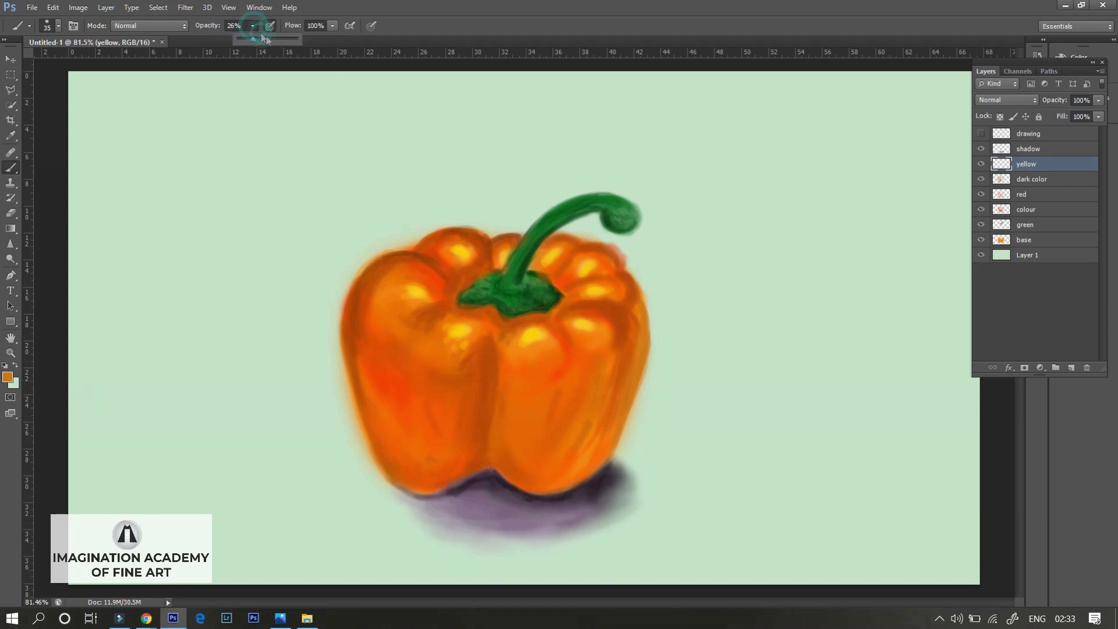
{"action": "right_click", "coordinate": [648, 351]}
{"action": "key", "text": "Return"}
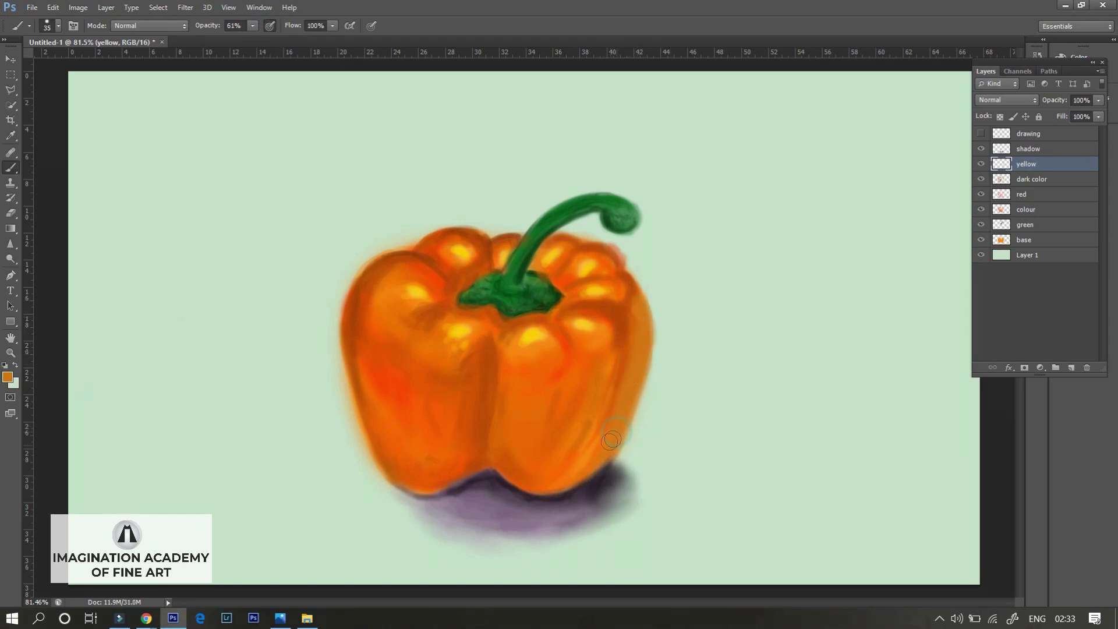
{"action": "right_click", "coordinate": [620, 446]}
{"action": "key", "text": "Return"}
- Paint red-orange along the pepper's lower-right edge, then lower brush opacity to 29%
{"action": "left_click", "coordinate": [621, 414], "text": "alt"}
{"action": "left_click_drag", "start_coordinate": [606, 443], "coordinate": [627, 376]}
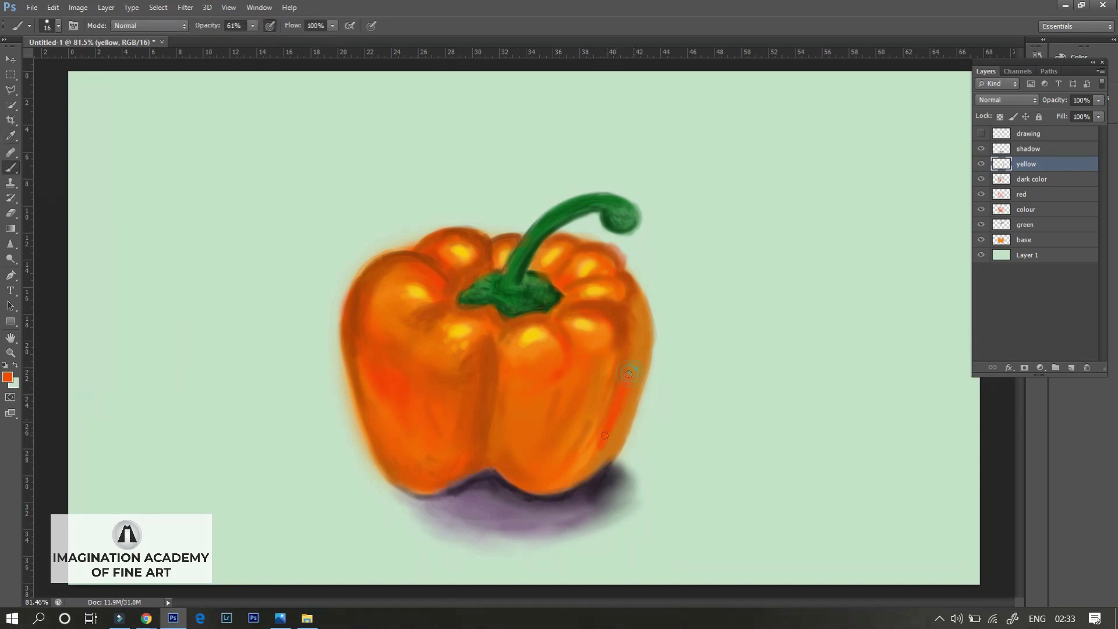
{"action": "right_click", "coordinate": [603, 406]}
{"action": "left_click_drag", "start_coordinate": [253, 25], "coordinate": [233, 39]}
- Sample yellow from a highlight and paint a soft yellow highlight on the upper-left shoulder
{"action": "left_click", "coordinate": [608, 303], "text": "alt"}
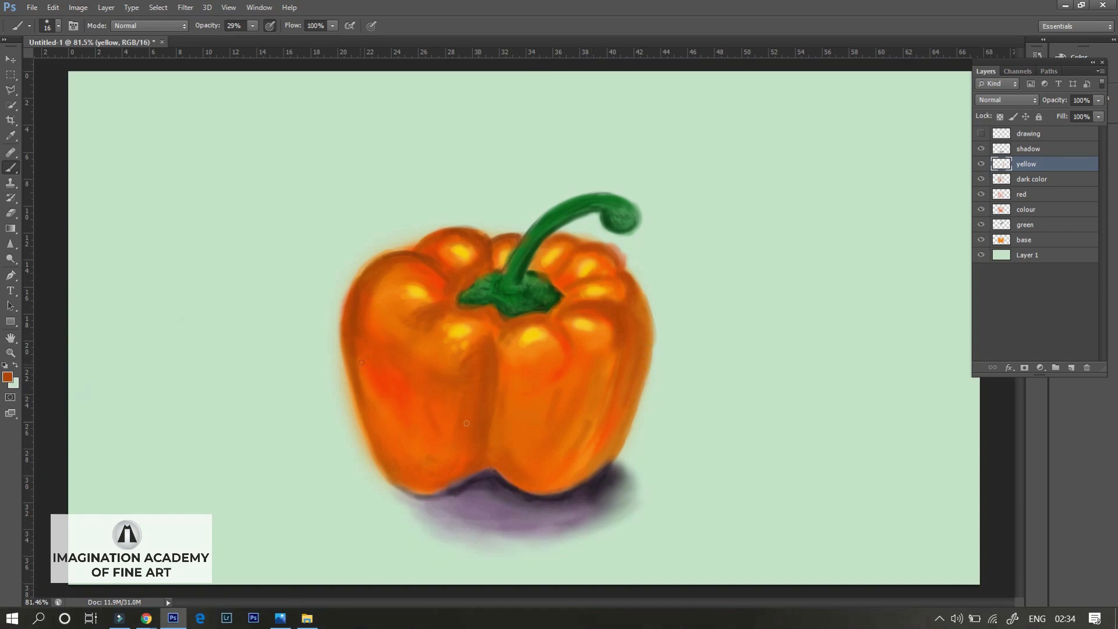
{"action": "left_click", "coordinate": [375, 290], "text": "alt"}
{"action": "left_click", "coordinate": [379, 291], "text": "alt"}
{"action": "left_click", "coordinate": [413, 290], "text": "alt"}
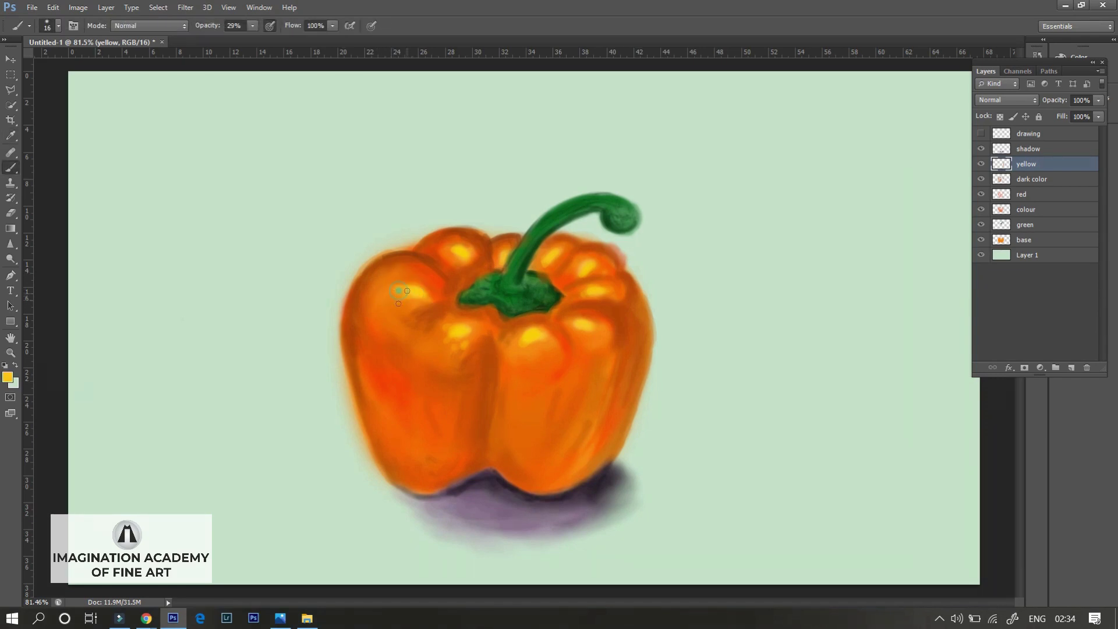
{"action": "left_click_drag", "start_coordinate": [457, 330], "coordinate": [459, 343]}
- Repaint the pepper's left edge in red-orange and set the brush size to 46
{"action": "left_click", "coordinate": [407, 372], "text": "alt"}
{"action": "left_click_drag", "start_coordinate": [358, 393], "coordinate": [349, 297]}
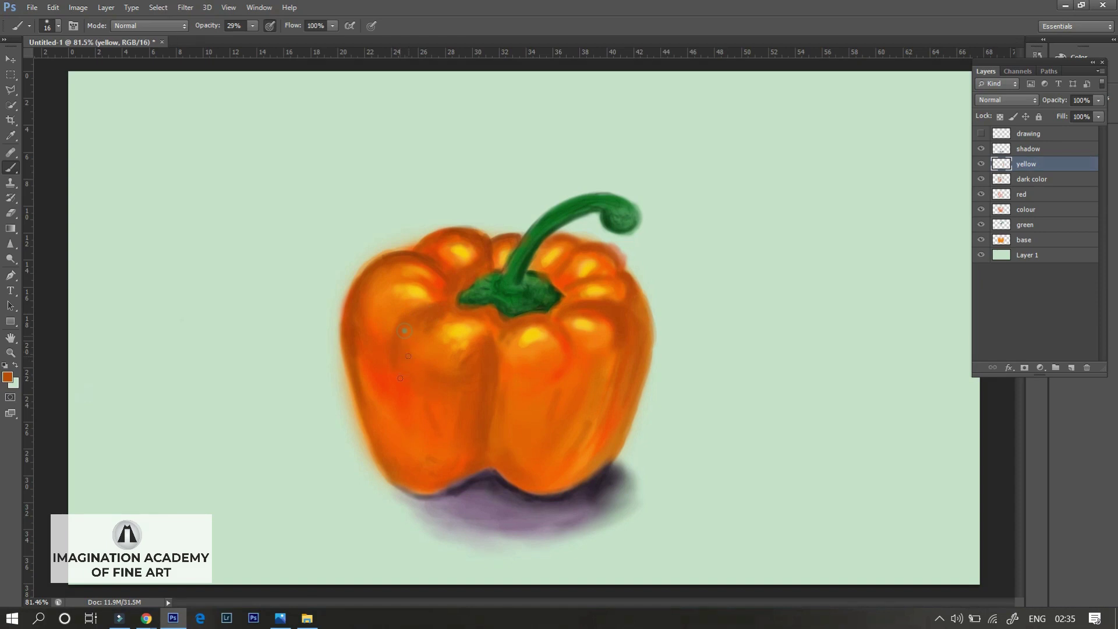
{"action": "right_click", "coordinate": [432, 386]}
{"action": "type", "text": "46"}
{"action": "key", "text": "Return"}
- At 60% opacity, dab red-orange on the right side and stroke orange along the left edge and lower middle
{"action": "left_click", "coordinate": [470, 370], "text": "alt"}
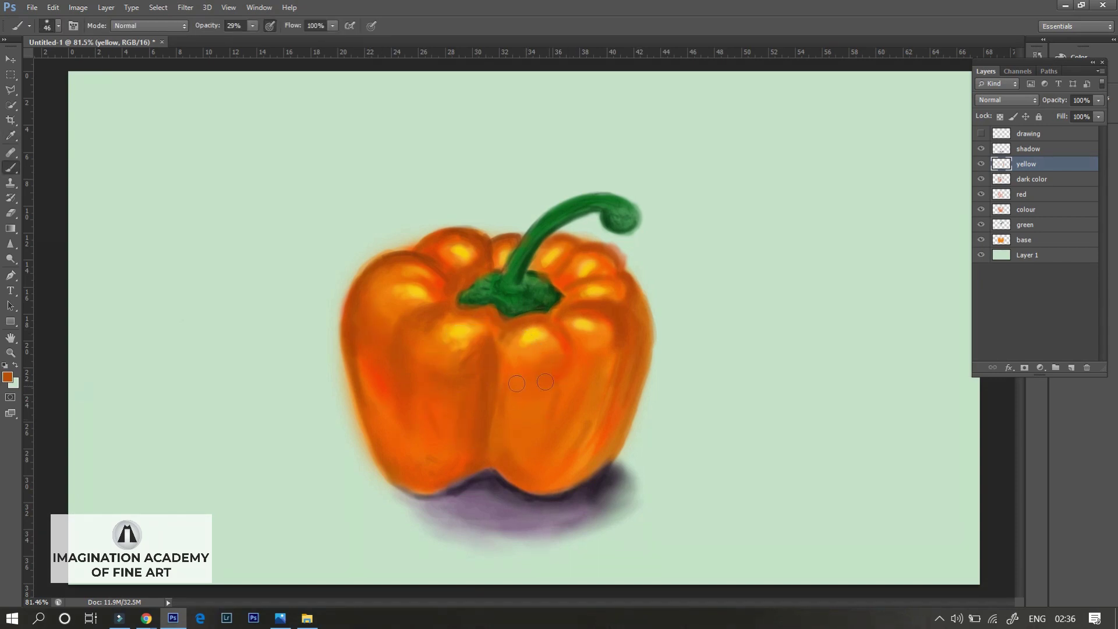
{"action": "key", "text": "6"}
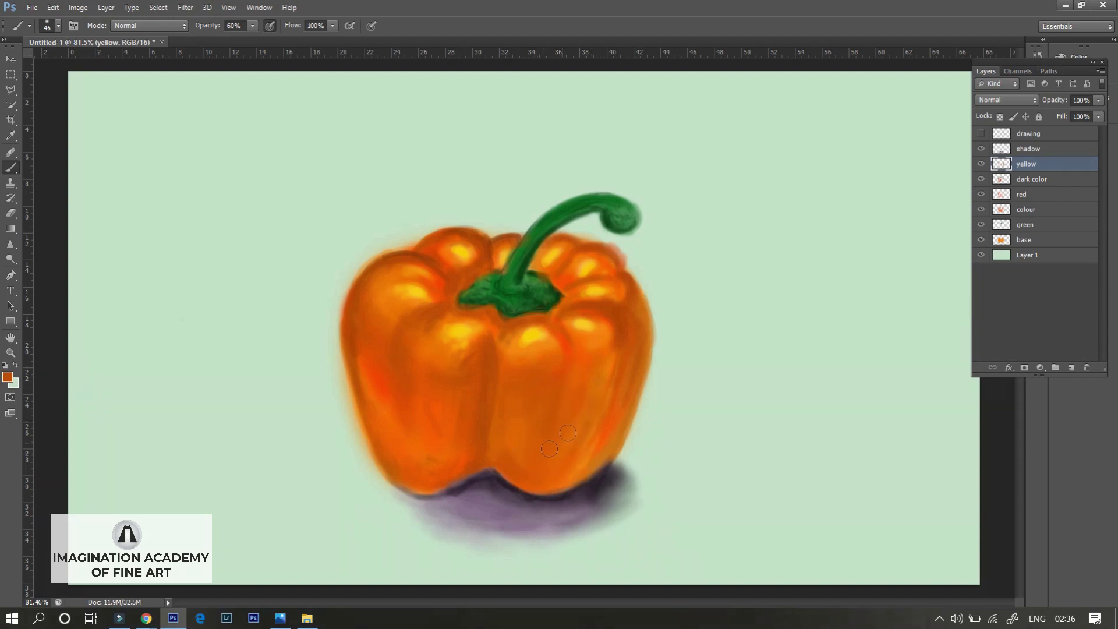
{"action": "left_click", "coordinate": [399, 379], "text": "alt"}
{"action": "left_click", "coordinate": [624, 346]}
{"action": "left_click", "coordinate": [441, 343], "text": "alt"}
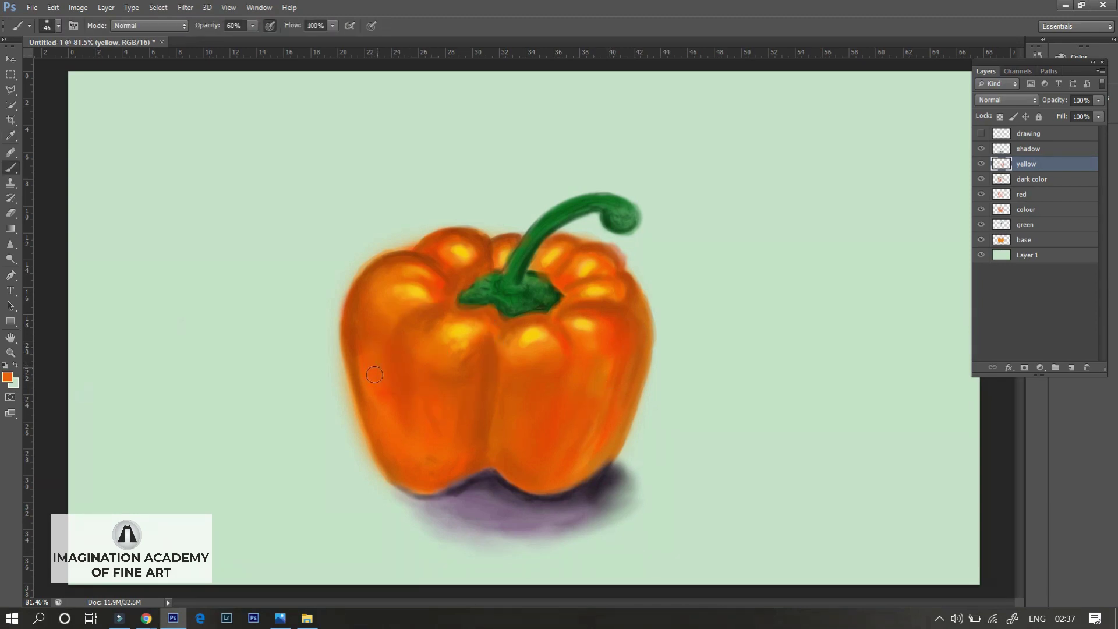
{"action": "left_click_drag", "start_coordinate": [373, 376], "coordinate": [361, 317]}
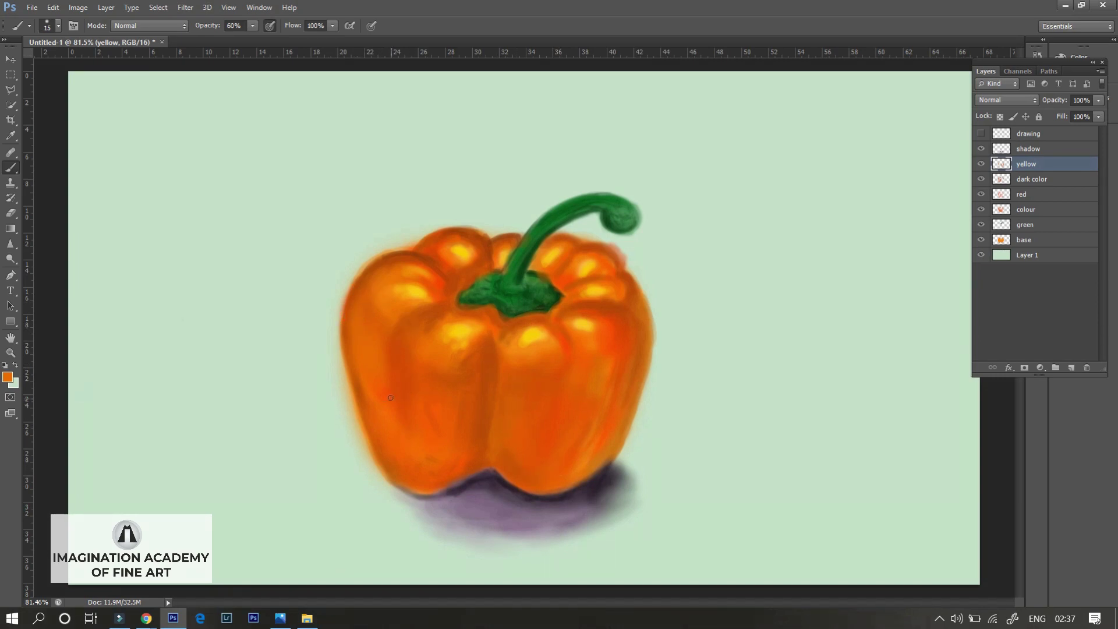
{"action": "left_click_drag", "start_coordinate": [390, 398], "coordinate": [477, 461]}
{"action": "key", "text": "ctrl+plus"}
{"action": "key", "text": "ctrl+plus"}
- Raise brush opacity to 100% and set a dark brown foreground colour
{"action": "scroll", "coordinate": [557, 387], "scroll_direction": "down", "scroll_amount": 5}
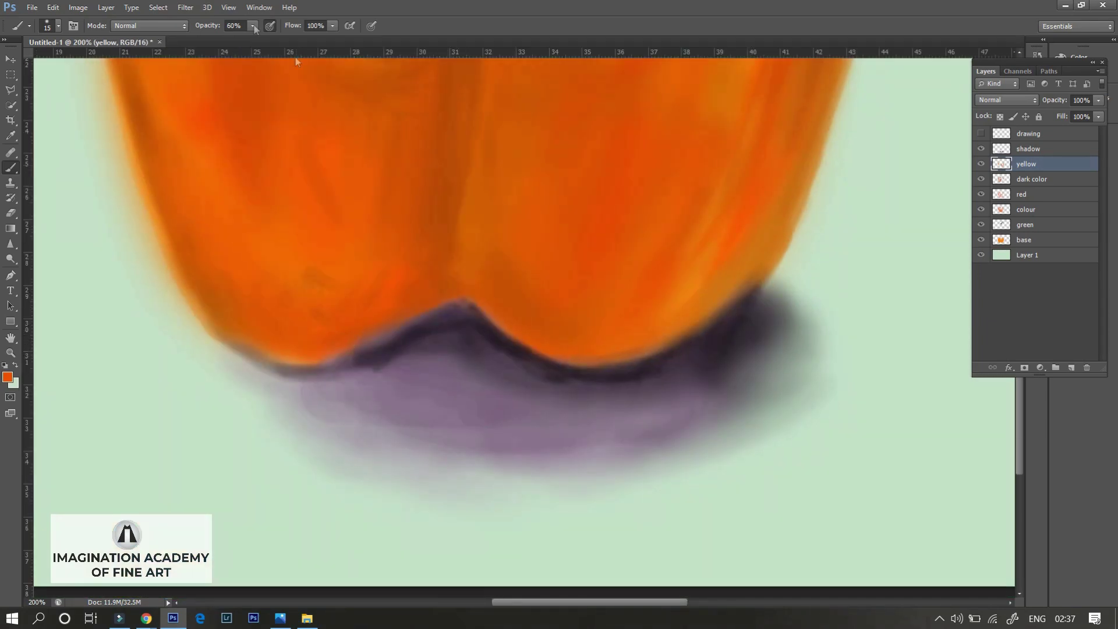
{"action": "left_click_drag", "start_coordinate": [254, 27], "coordinate": [353, 338]}
{"action": "left_click", "coordinate": [421, 315]}
{"action": "left_click", "coordinate": [452, 218], "text": "alt"}
{"action": "left_click", "coordinate": [449, 320], "text": "alt"}
{"action": "left_click", "coordinate": [8, 377]}
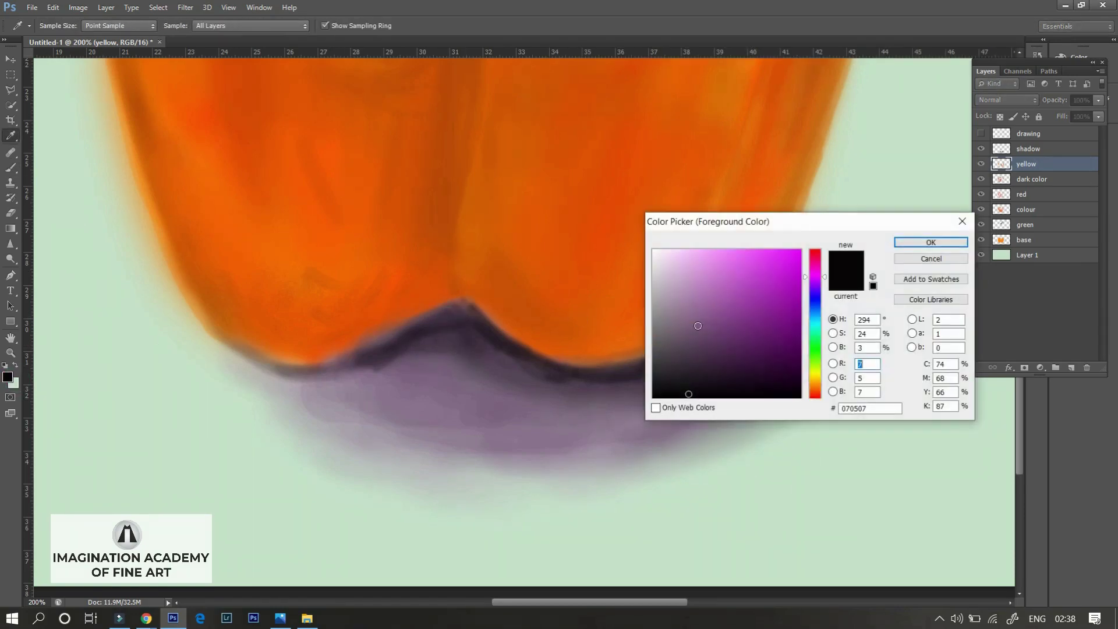
{"action": "left_click", "coordinate": [816, 384]}
{"action": "key", "text": "Return"}
- On the shadow layer with a 15 px brush, draw a dark brown line along the pepper's bottom edge
{"action": "right_click", "coordinate": [475, 327]}
{"action": "key", "text": "Escape"}
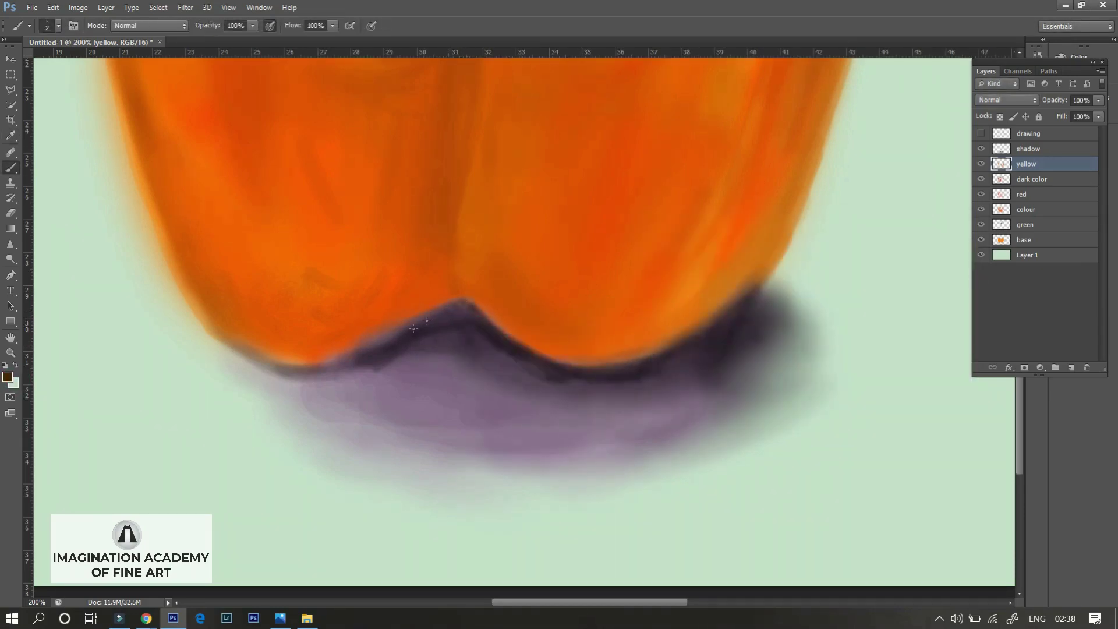
{"action": "key", "text": "alt+bracketright"}
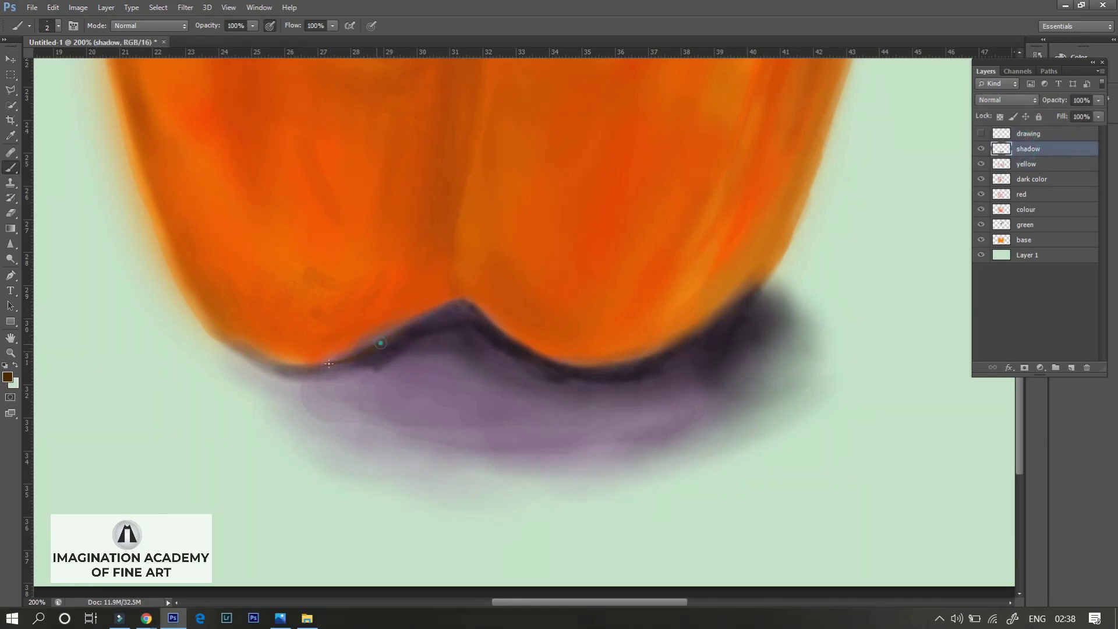
{"action": "right_click", "coordinate": [450, 309]}
{"action": "double_click", "coordinate": [463, 373]}
{"action": "left_click_drag", "start_coordinate": [460, 309], "coordinate": [360, 363]}
- Try and undo a thin lower-right edge stroke, then darken the shadow beside the pepper's base
{"action": "right_click", "coordinate": [408, 340]}
{"action": "double_click", "coordinate": [442, 373]}
{"action": "left_click_drag", "start_coordinate": [757, 289], "coordinate": [786, 256]}
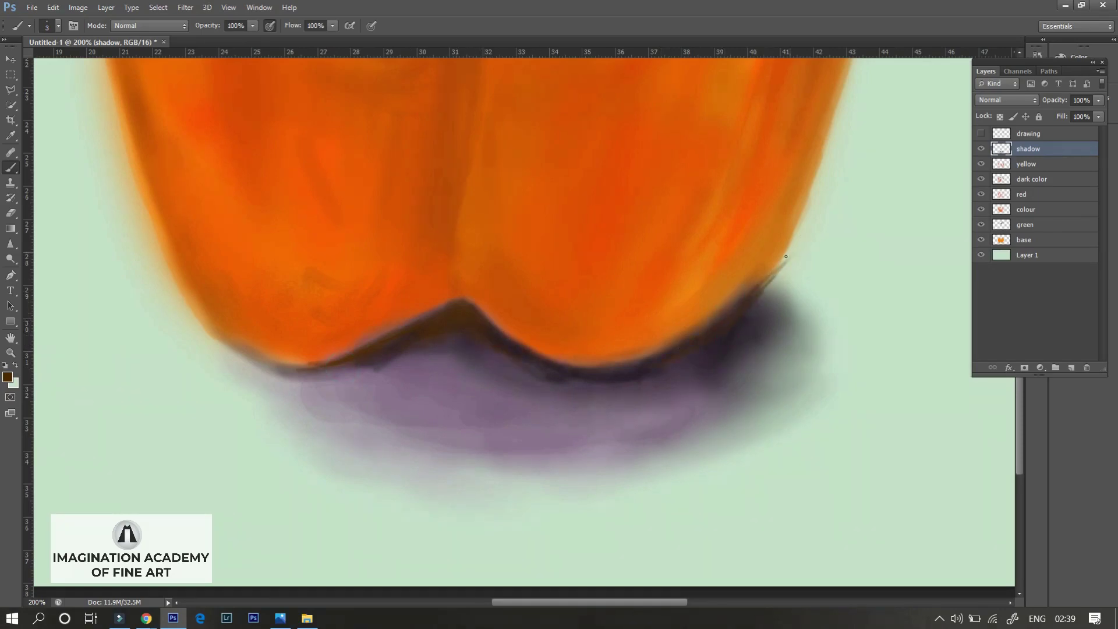
{"action": "key", "text": "ctrl+z"}
{"action": "right_click", "coordinate": [761, 307]}
{"action": "key", "text": "Return"}
{"action": "mouse_move", "coordinate": [731, 320]}
{"action": "left_mouse_down"}
{"action": "mouse_move", "coordinate": [687, 349]}
{"action": "mouse_move", "coordinate": [702, 385]}
{"action": "left_mouse_up"}
- Resize the brush from 4 to 32 and paint brownish tones into the lower shadow
{"action": "right_click", "coordinate": [689, 345]}
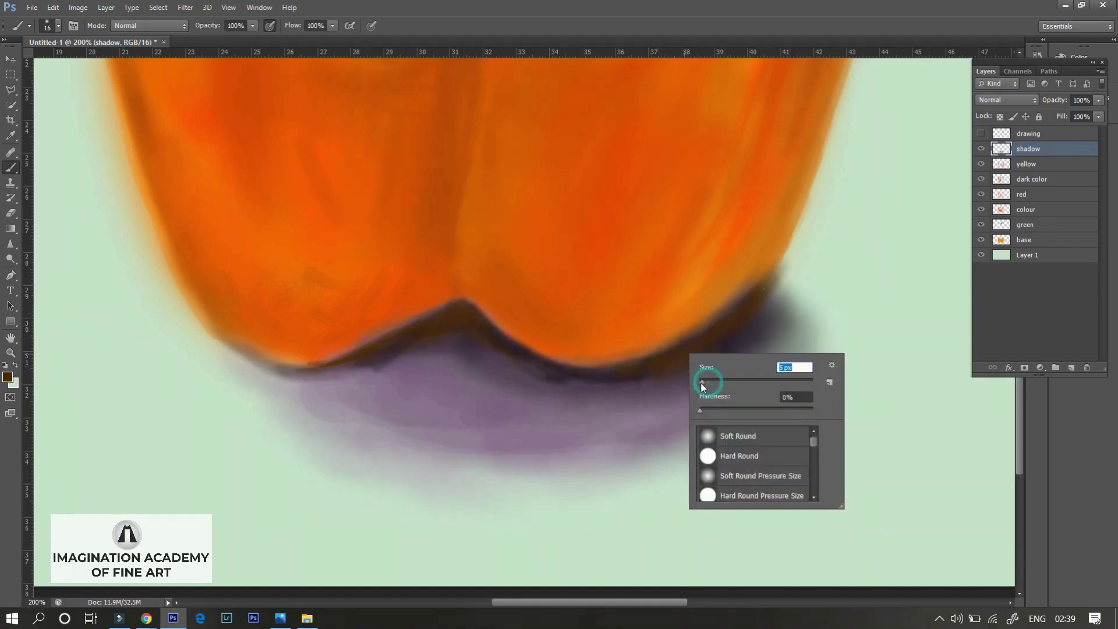
{"action": "left_click", "coordinate": [506, 348]}
{"action": "right_click", "coordinate": [431, 353]}
{"action": "left_click_drag", "start_coordinate": [449, 372], "coordinate": [460, 372]}
{"action": "key", "text": "Return"}
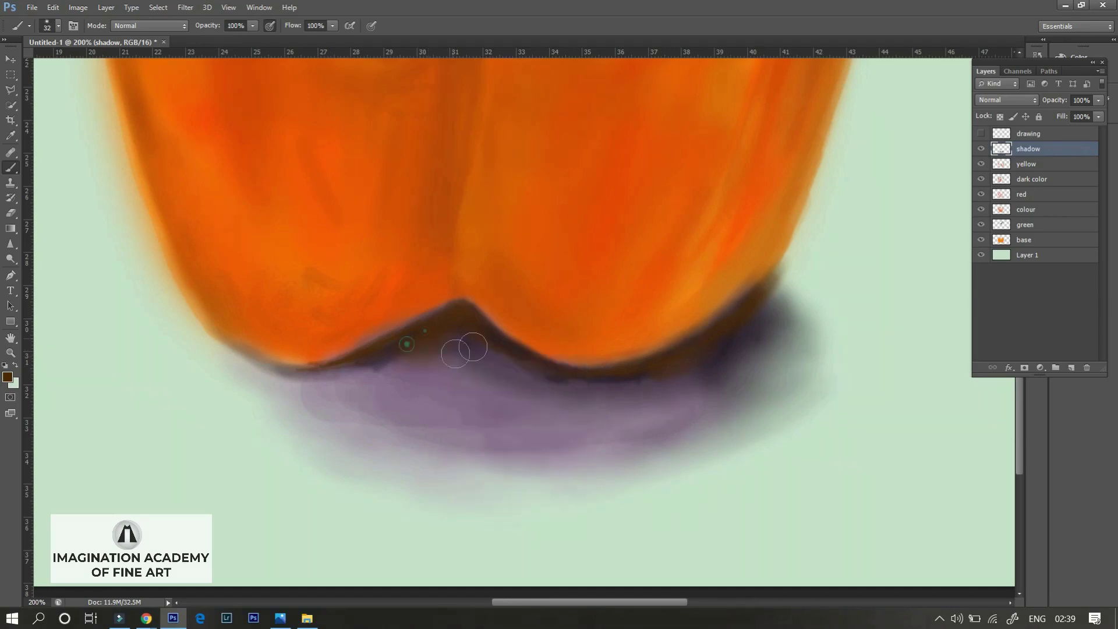
{"action": "left_click", "coordinate": [446, 332]}
{"action": "left_click_drag", "start_coordinate": [381, 434], "coordinate": [466, 450]}
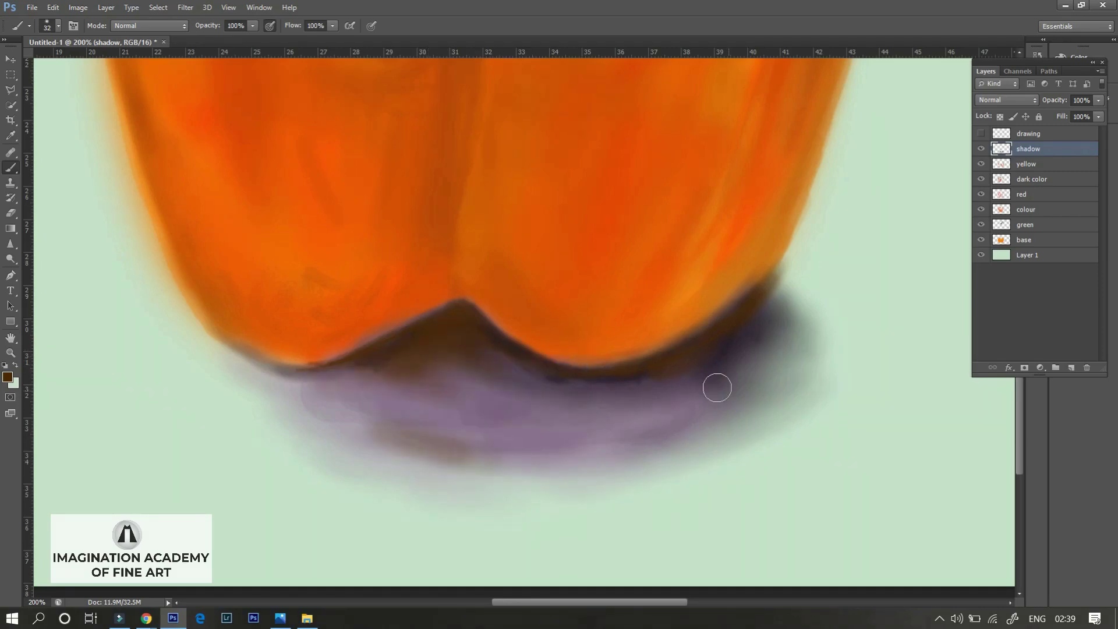
- Shrink the brush to 9 and fit the whole pepper in the window
{"action": "right_click", "coordinate": [449, 372]}
{"action": "left_click", "coordinate": [467, 411]}
{"action": "left_click", "coordinate": [246, 353]}
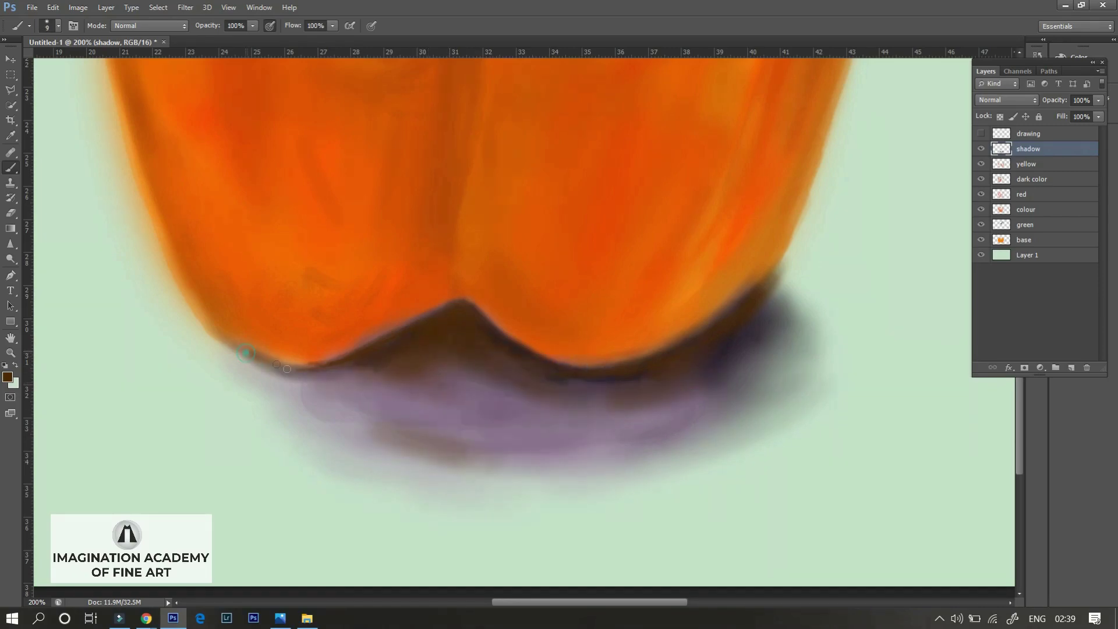
{"action": "key", "text": "ctrl+0"}
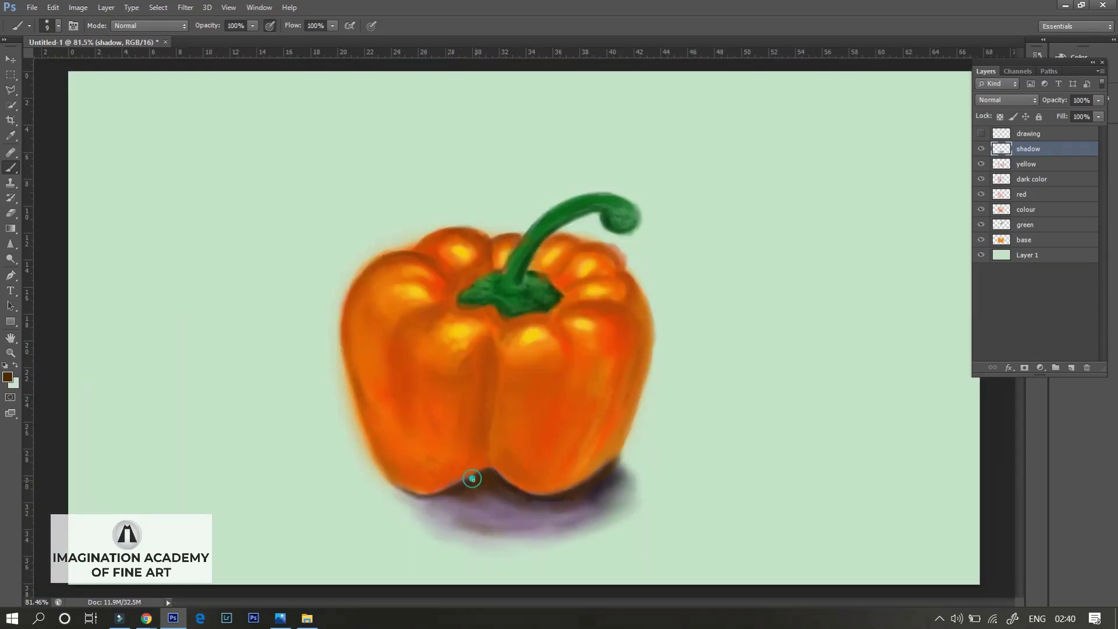
- Shift the sampled orange toward red and paint it along the pepper's bottom notch
{"action": "left_click", "coordinate": [470, 447], "text": "alt"}
{"action": "scroll", "coordinate": [480, 446], "scroll_direction": "up", "scroll_amount": 5}
{"action": "left_click", "coordinate": [7, 377]}
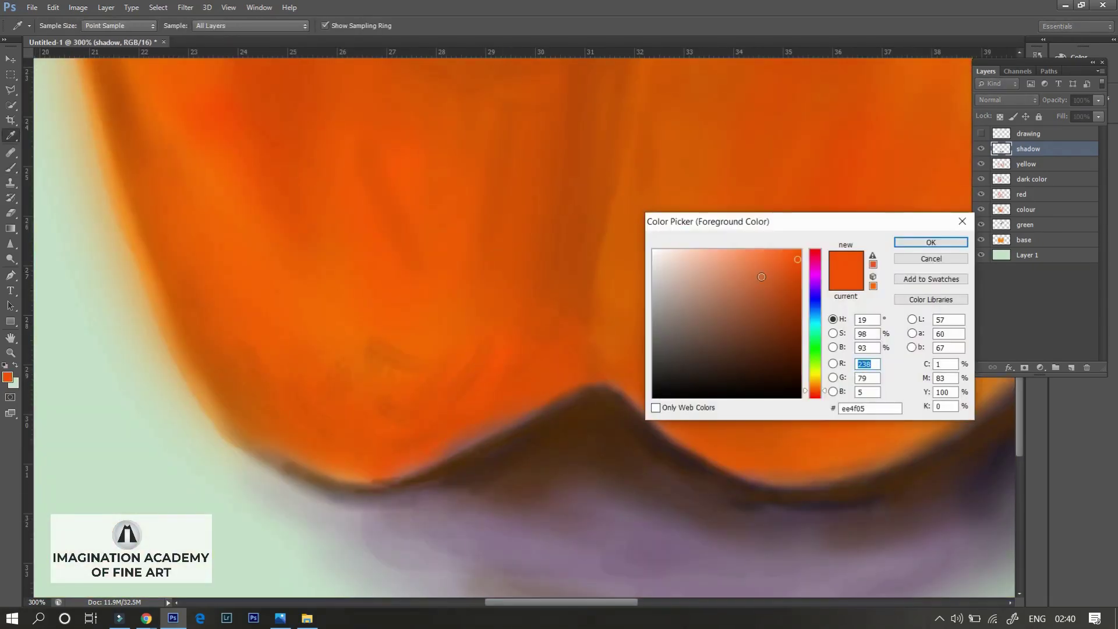
{"action": "left_click_drag", "start_coordinate": [811, 396], "coordinate": [811, 398]}
{"action": "left_click", "coordinate": [931, 242]}
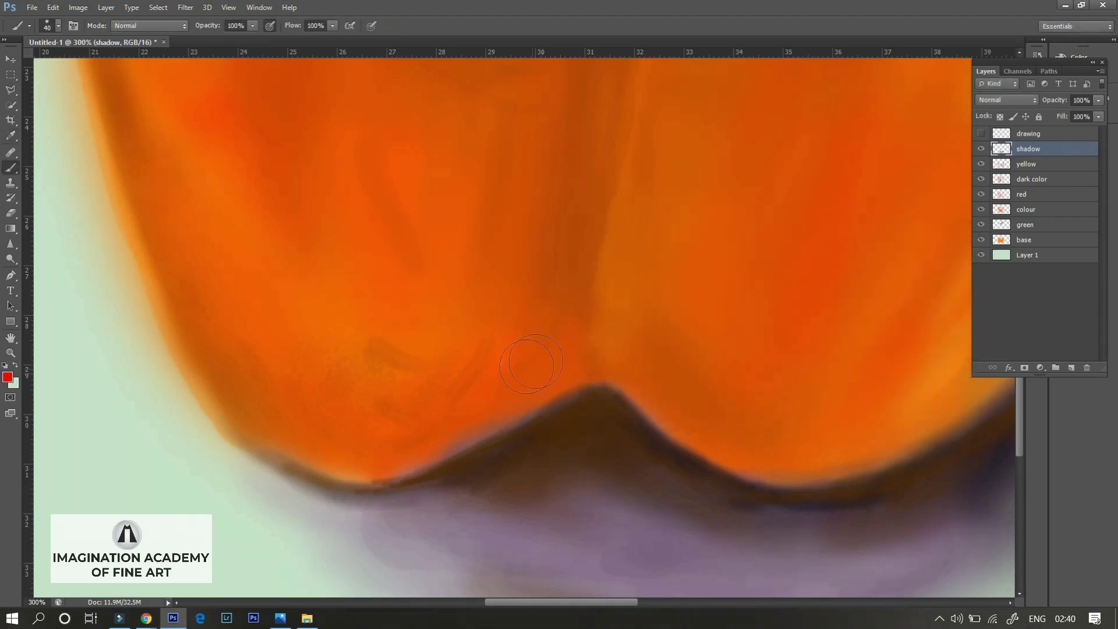
{"action": "mouse_move", "coordinate": [509, 407]}
{"action": "left_mouse_down"}
{"action": "mouse_move", "coordinate": [556, 372]}
{"action": "mouse_move", "coordinate": [416, 457]}
{"action": "left_mouse_up"}
- Fit the pepper in the window and resample darker orange-reds from the pepper
{"action": "left_click", "coordinate": [8, 377]}
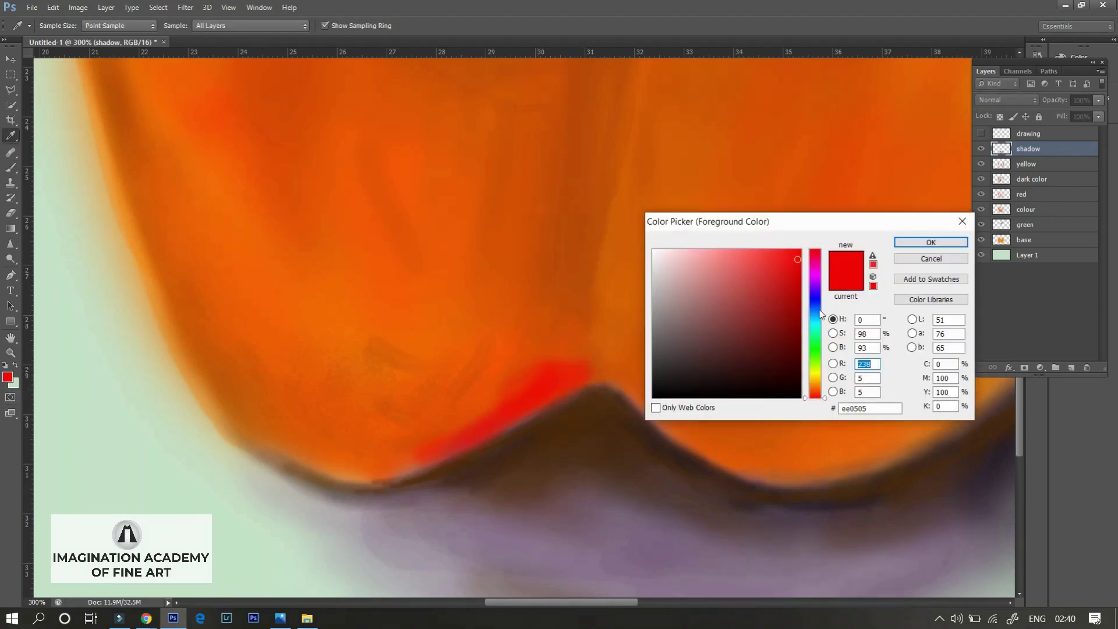
{"action": "left_click", "coordinate": [932, 259]}
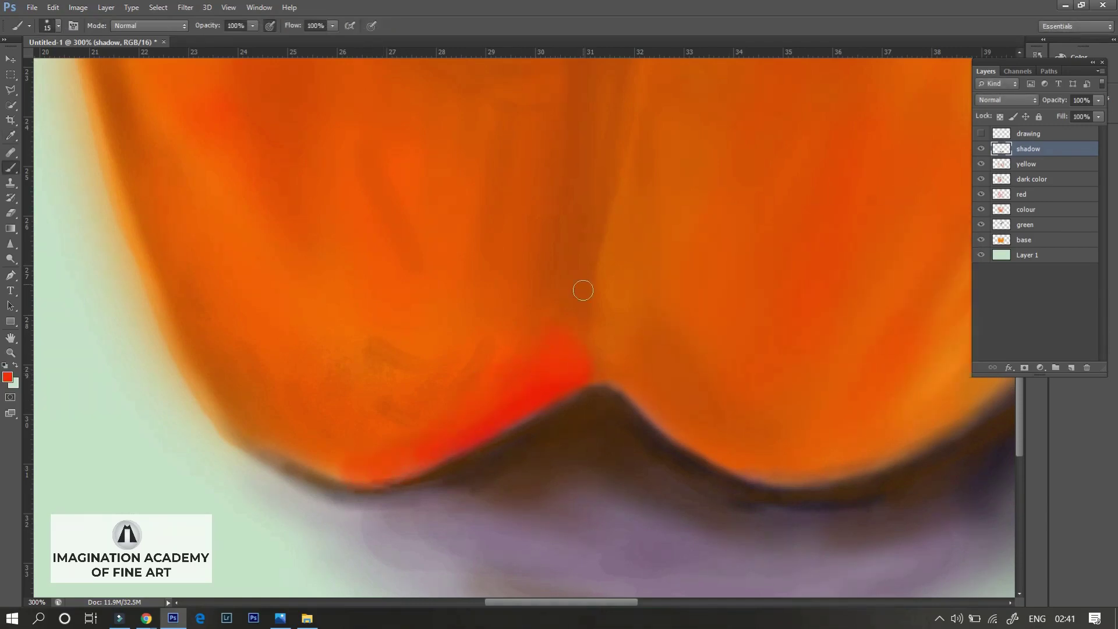
{"action": "key", "text": "ctrl+0"}
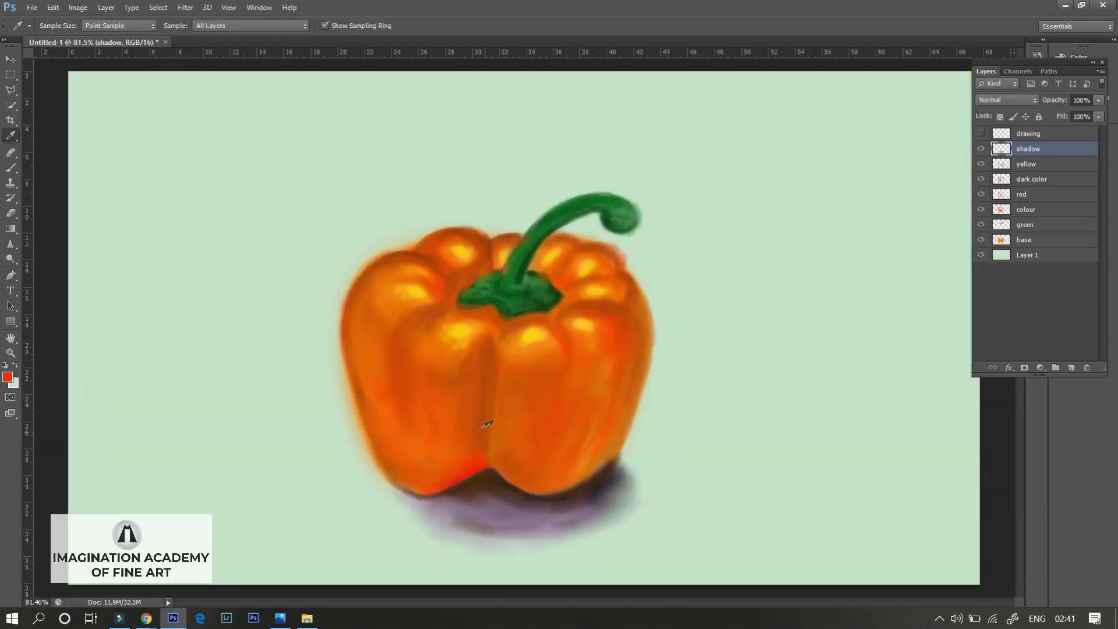
{"action": "left_click", "coordinate": [471, 451], "text": "alt"}
{"action": "left_click", "coordinate": [389, 393], "text": "alt"}
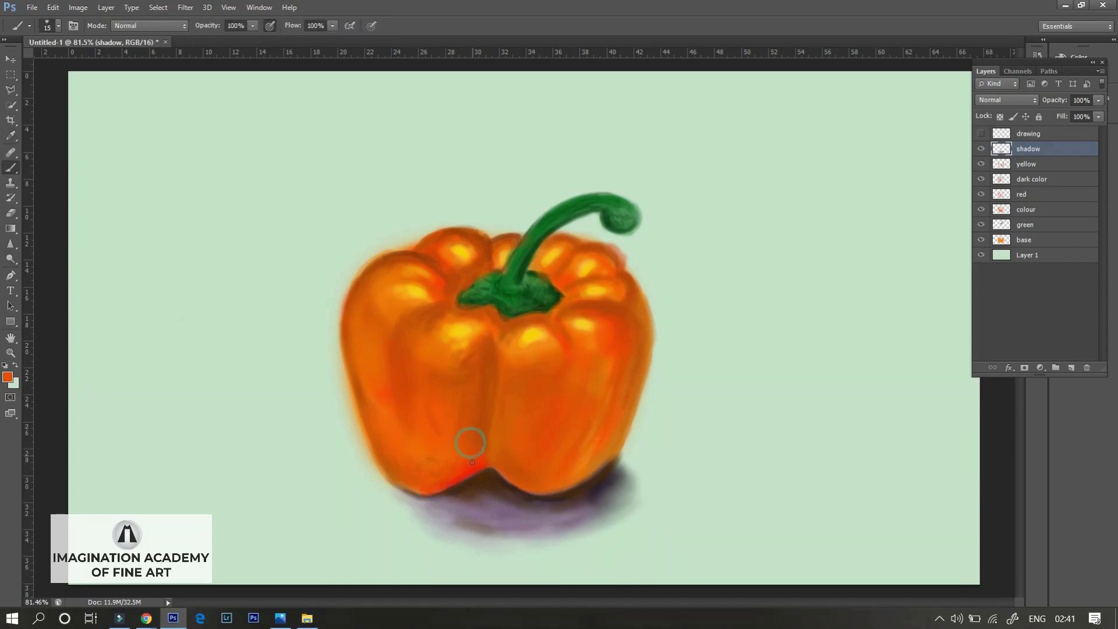
{"action": "left_click", "coordinate": [476, 411], "text": "alt"}
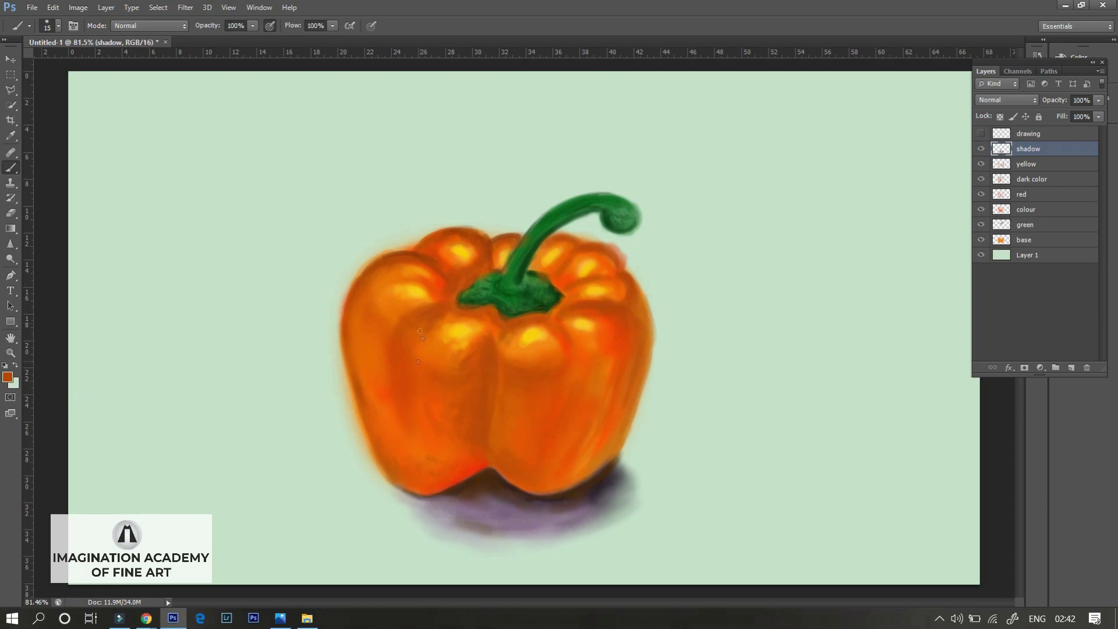
- Merge the painted layers from drawing down to base into a single layer named drawing
{"action": "key", "text": "e"}
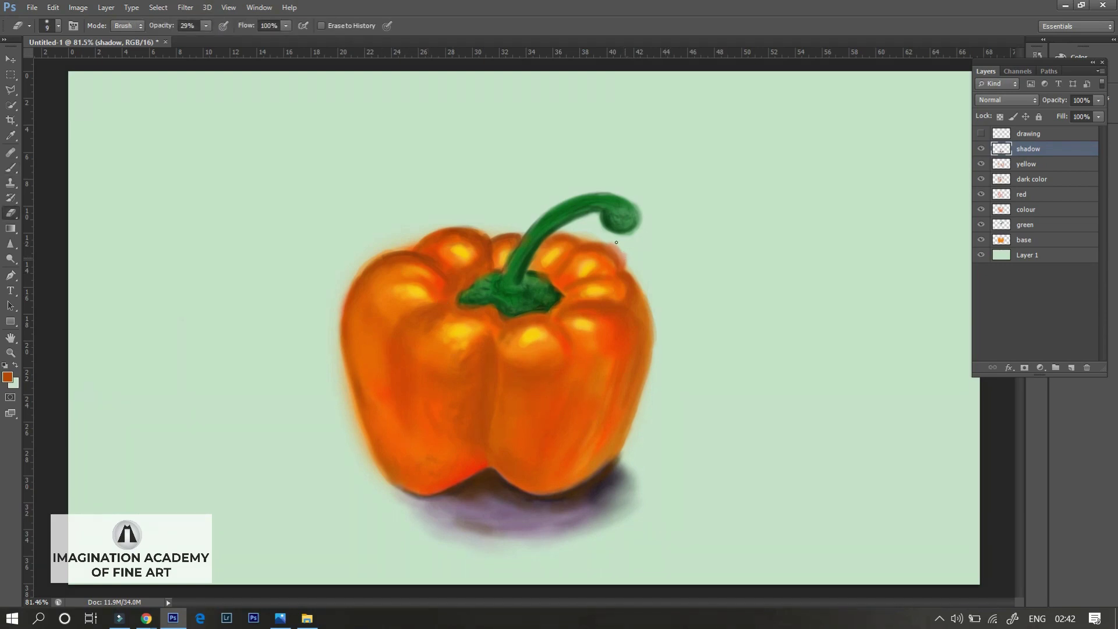
{"action": "left_click_drag", "start_coordinate": [1045, 135], "coordinate": [1036, 264]}
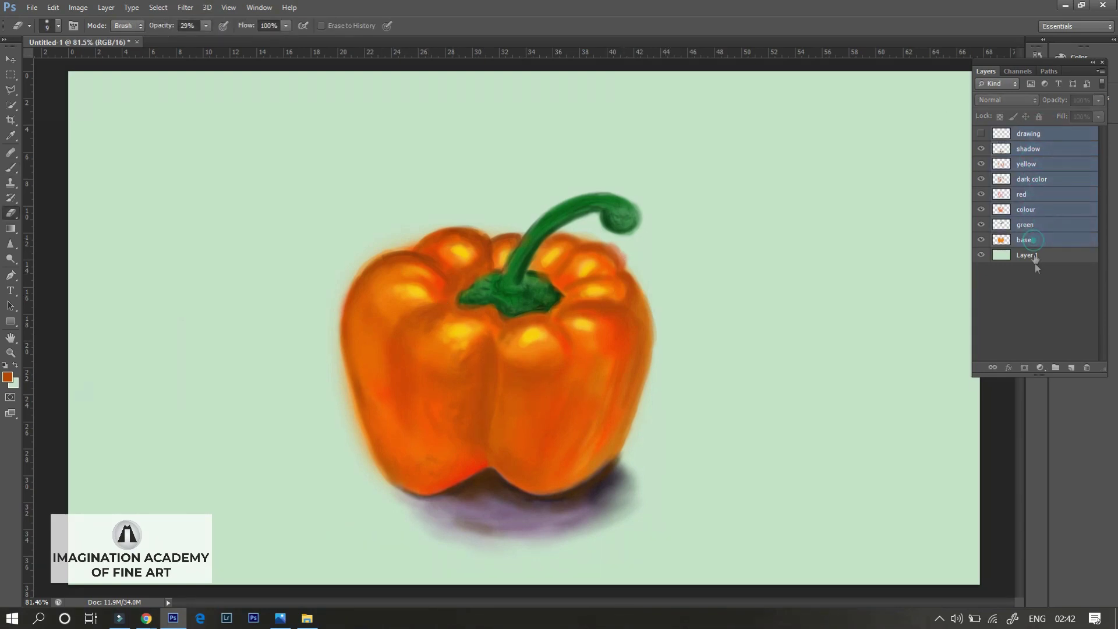
{"action": "right_click", "coordinate": [1047, 177]}
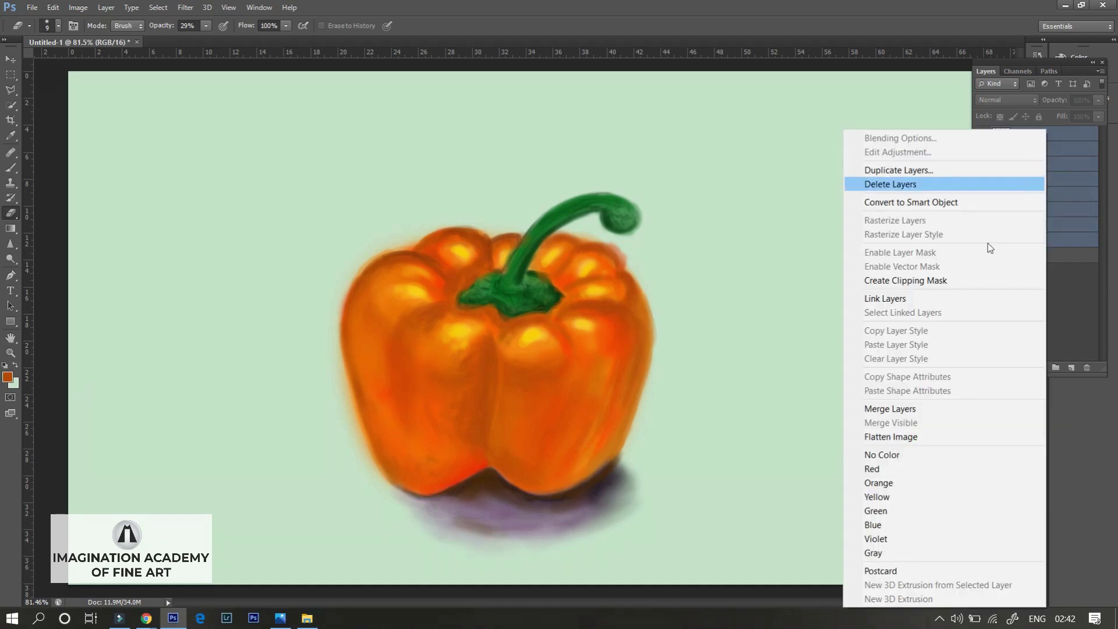
{"action": "left_click", "coordinate": [934, 407]}
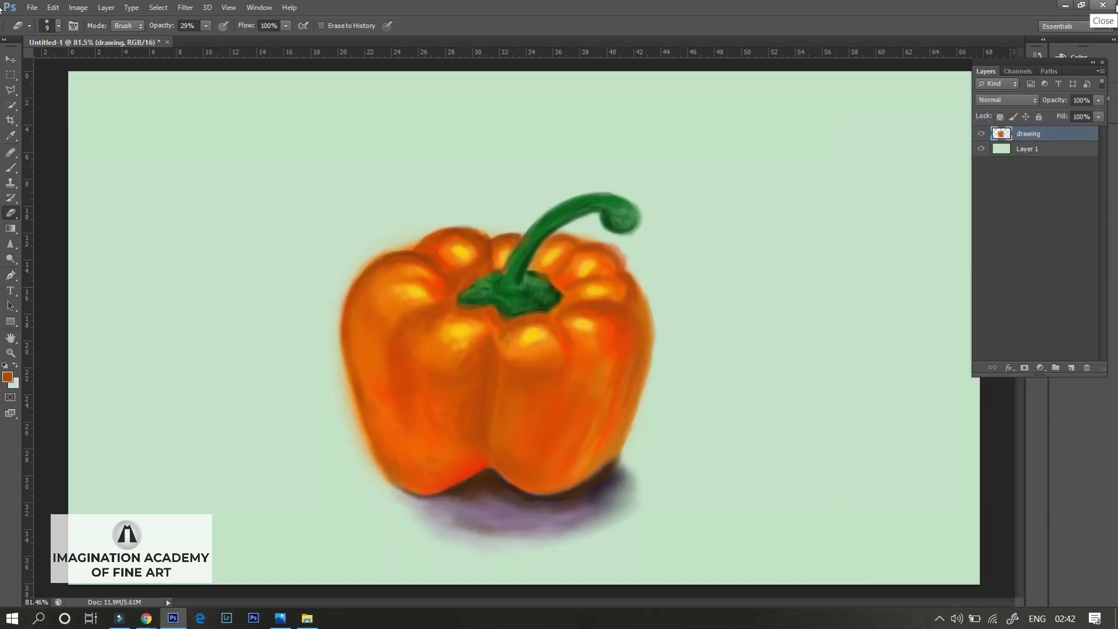
{"action": "key", "text": "ctrl+plus"}
{"action": "key", "text": "ctrl+plus"}
- Erase the reddish-orange haze along the pepper's upper-right, right, upper-left and top edges at 29% opacity
{"action": "left_click_drag", "start_coordinate": [794, 241], "coordinate": [696, 346]}
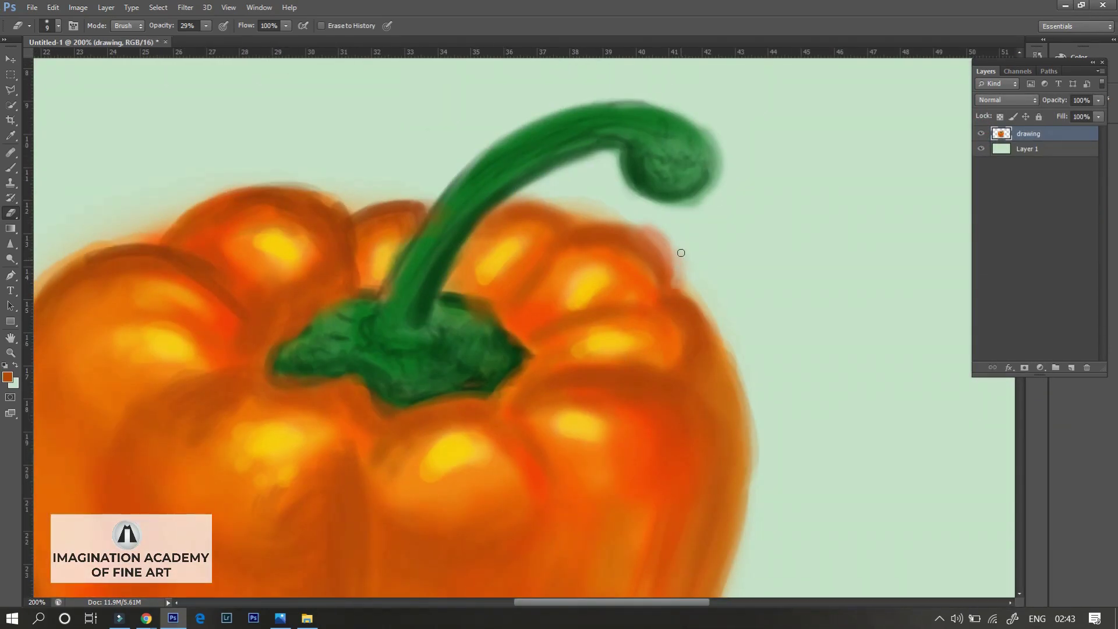
{"action": "left_click", "coordinate": [604, 208]}
{"action": "left_click", "coordinate": [598, 210]}
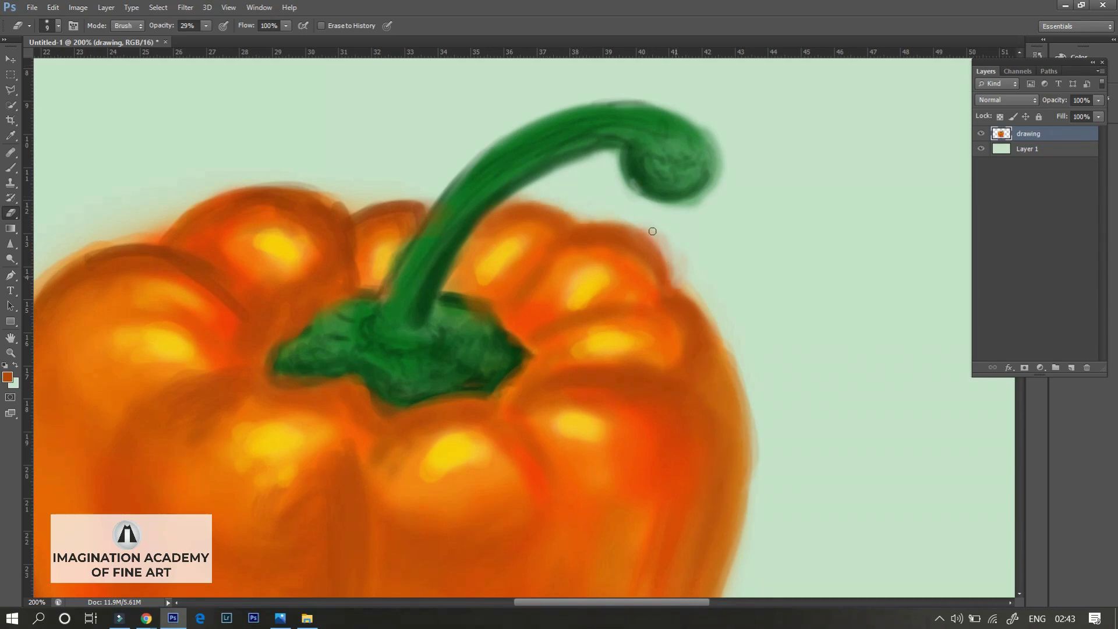
{"action": "left_click_drag", "start_coordinate": [652, 232], "coordinate": [664, 242]}
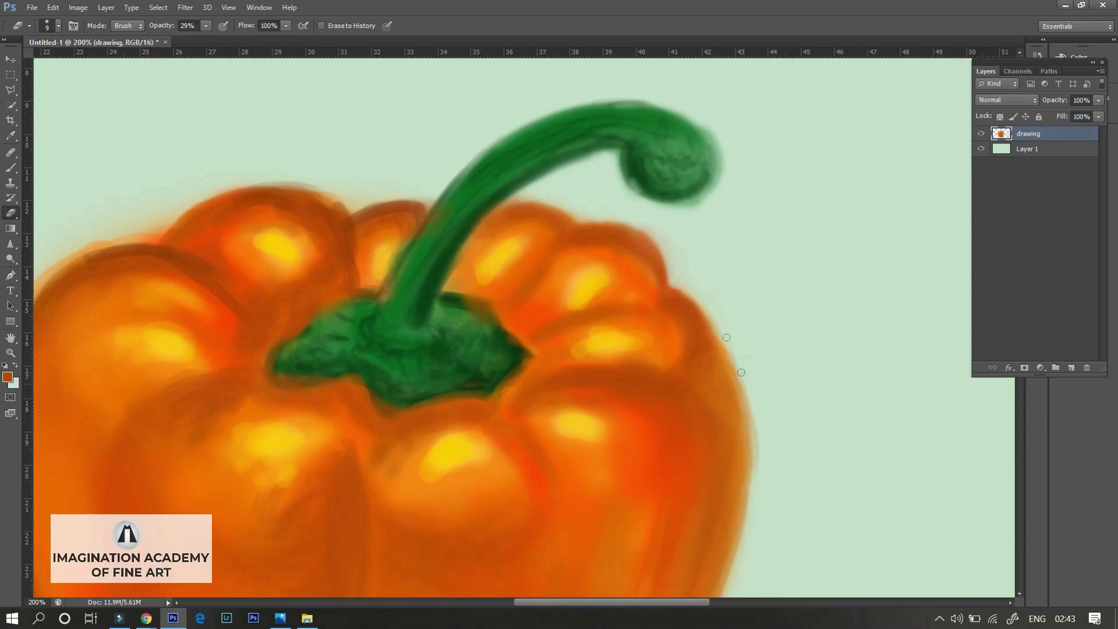
{"action": "left_click_drag", "start_coordinate": [726, 337], "coordinate": [754, 431]}
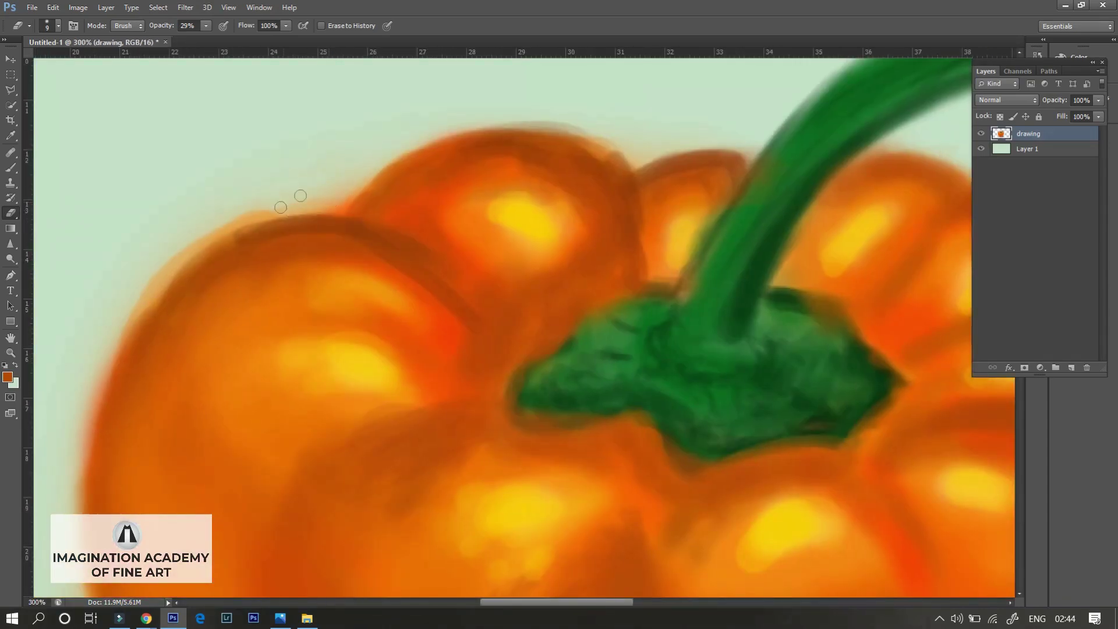
{"action": "left_click_drag", "start_coordinate": [280, 207], "coordinate": [123, 356]}
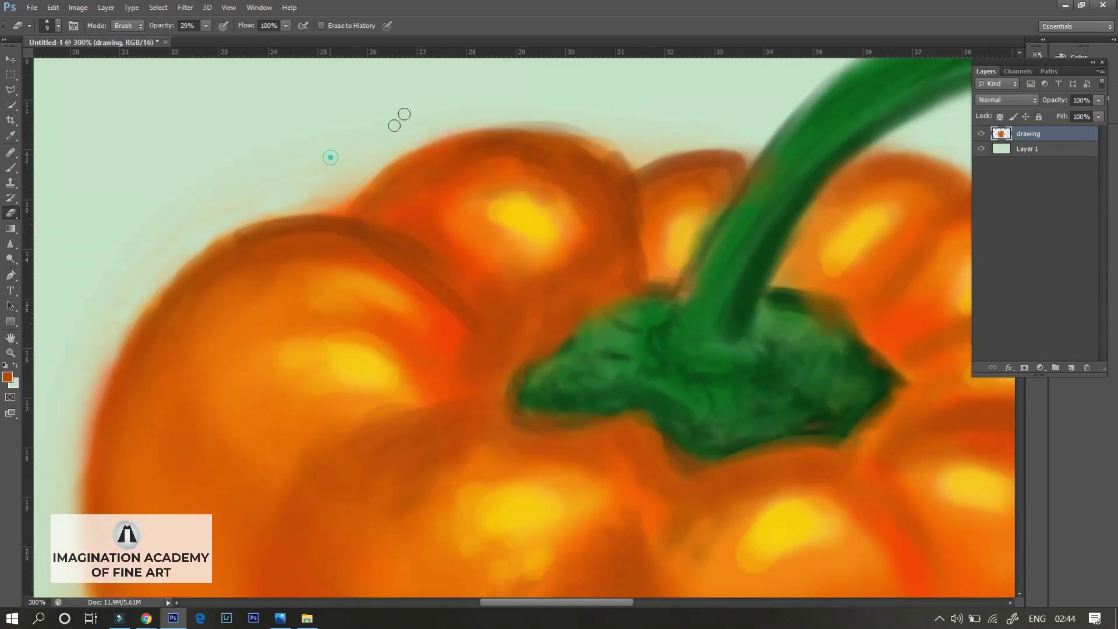
{"action": "mouse_move", "coordinate": [612, 140]}
{"action": "left_mouse_down"}
{"action": "mouse_move", "coordinate": [519, 107]}
{"action": "mouse_move", "coordinate": [725, 135]}
{"action": "left_mouse_up"}
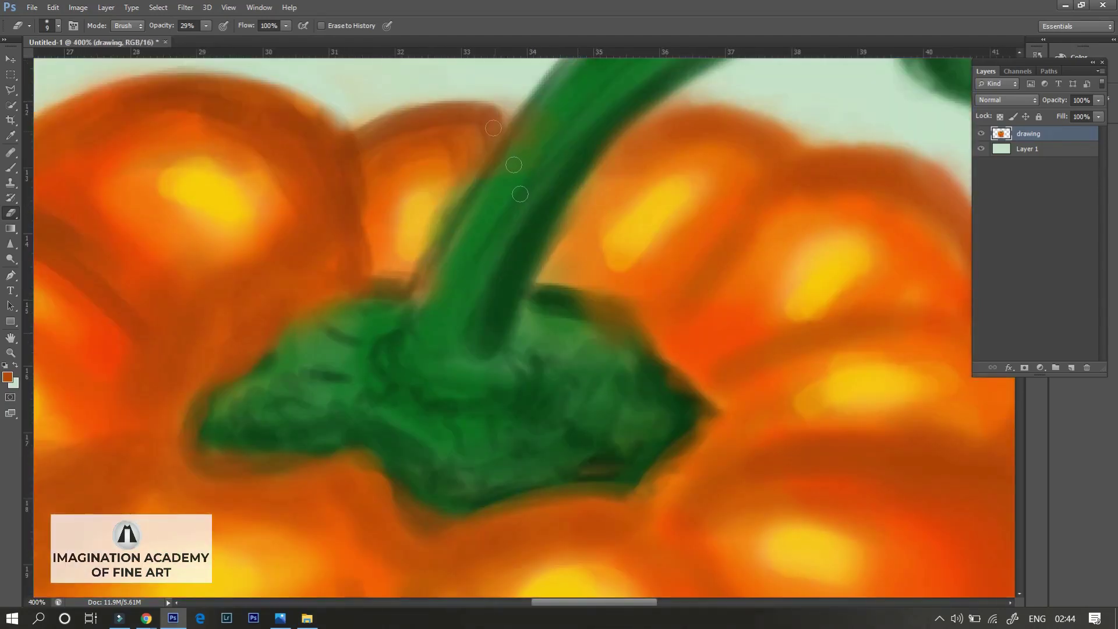
- Redraw the brown contour between the top lobes and paint sampled yellow highlights on the middle lobe
{"action": "key", "text": "b"}
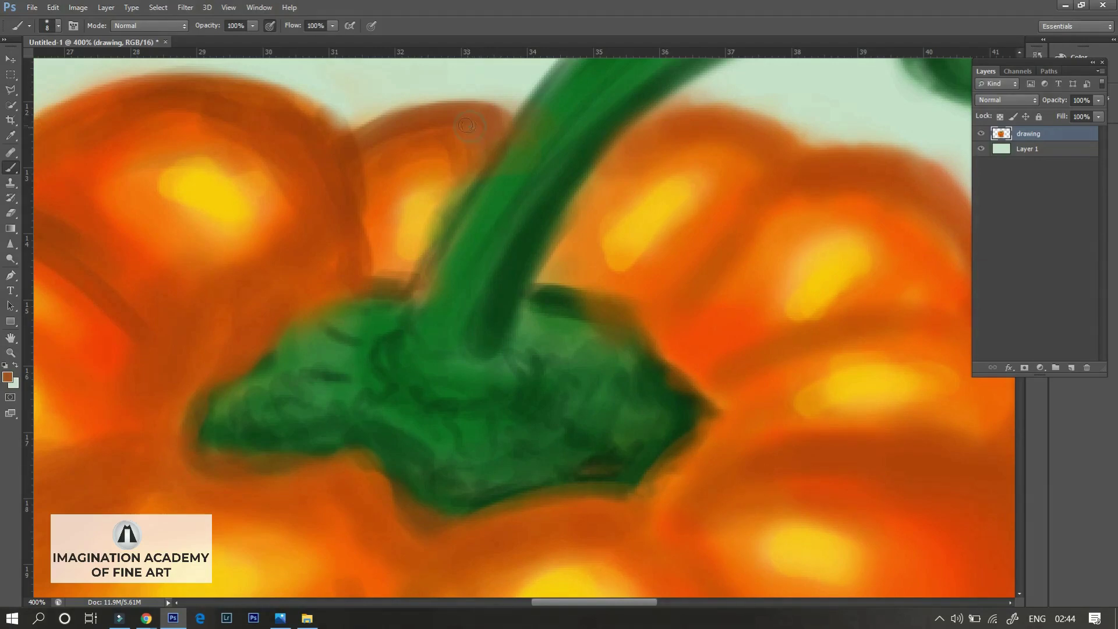
{"action": "left_click_drag", "start_coordinate": [361, 244], "coordinate": [347, 152]}
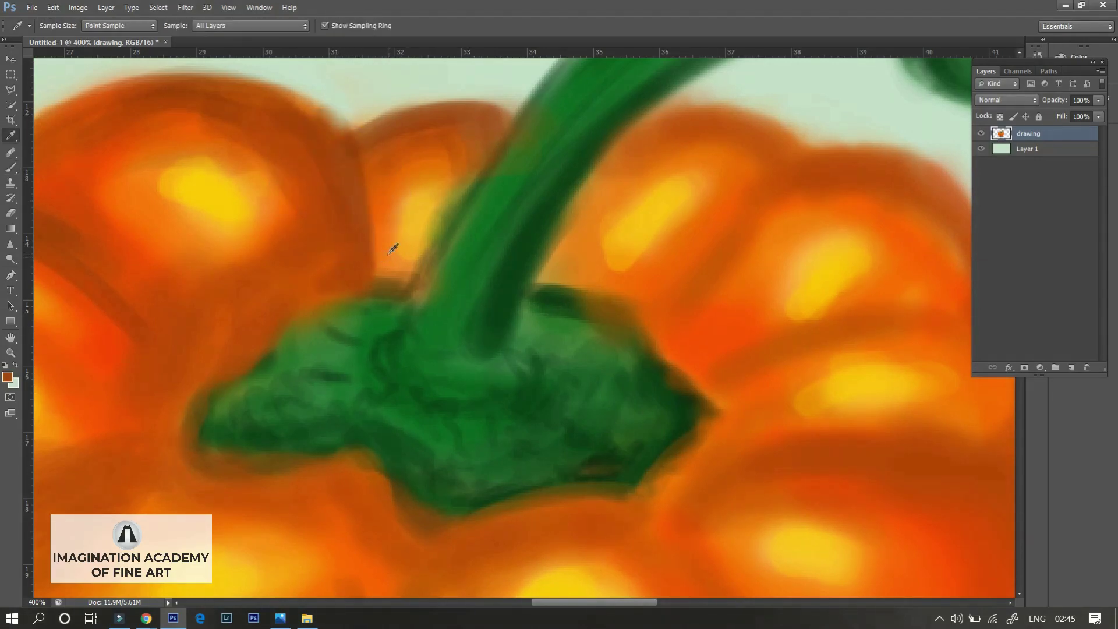
{"action": "left_click", "coordinate": [396, 247], "text": "alt"}
{"action": "left_click", "coordinate": [394, 189], "text": "alt"}
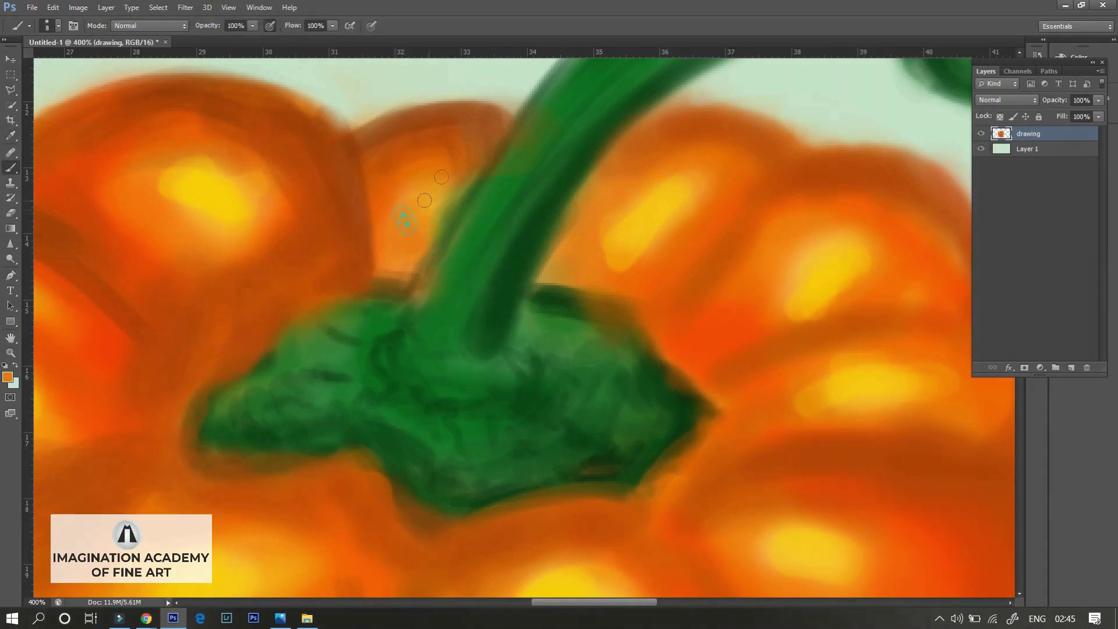
{"action": "left_click", "coordinate": [215, 191], "text": "alt"}
{"action": "left_click_drag", "start_coordinate": [404, 182], "coordinate": [443, 182]}
{"action": "scroll", "coordinate": [443, 182], "scroll_direction": "left", "scroll_amount": 2}
{"action": "scroll", "coordinate": [399, 192], "scroll_direction": "left", "scroll_amount": 2}
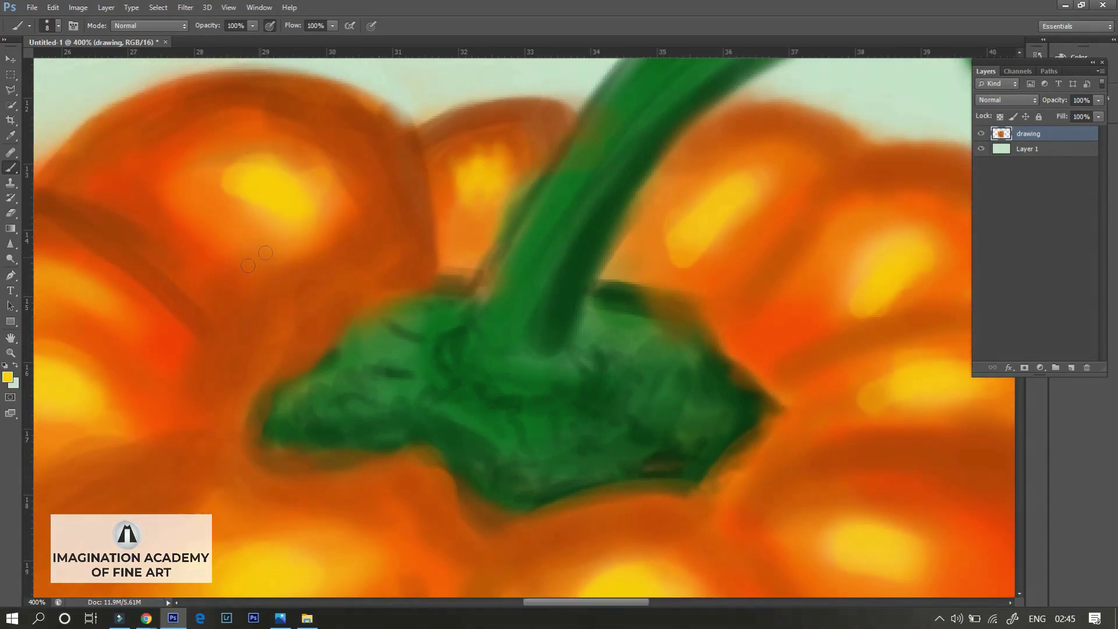
{"action": "key", "text": "ctrl+0"}
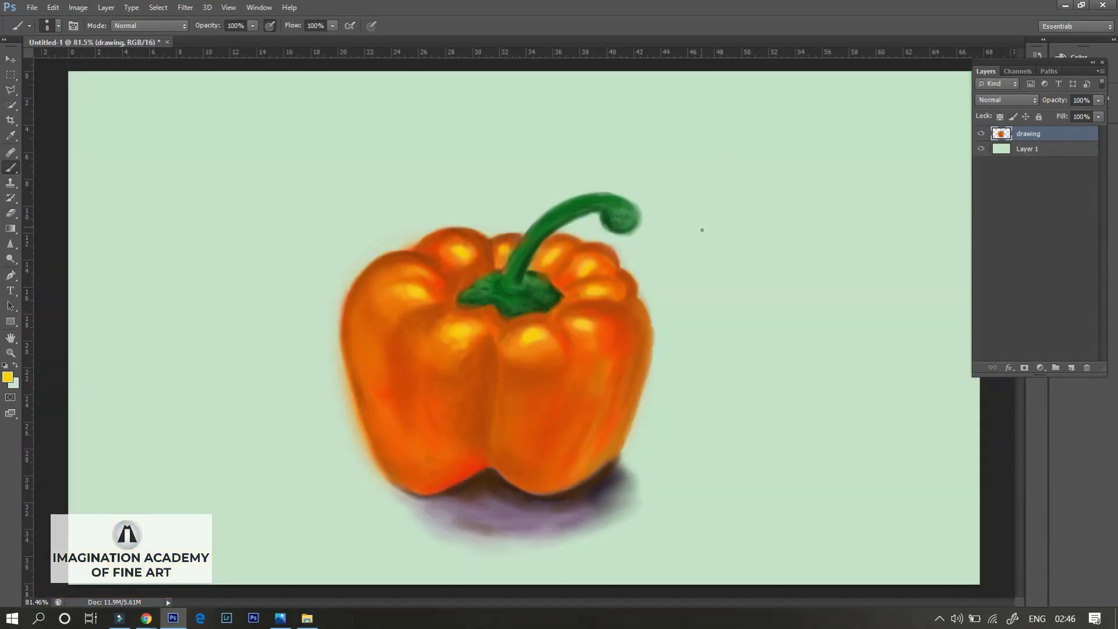
- Sample dark green from the calyx and paint a short dark stroke near the stem
{"action": "scroll", "coordinate": [505, 274], "scroll_direction": "up", "scroll_amount": 3}
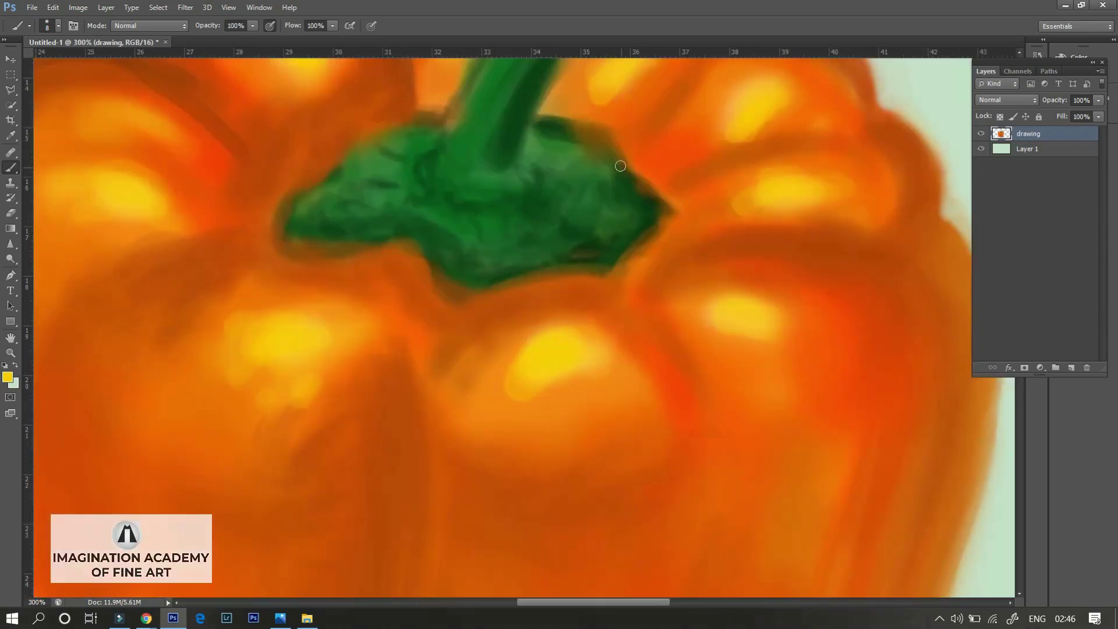
{"action": "key", "text": "i"}
{"action": "left_click", "coordinate": [534, 359]}
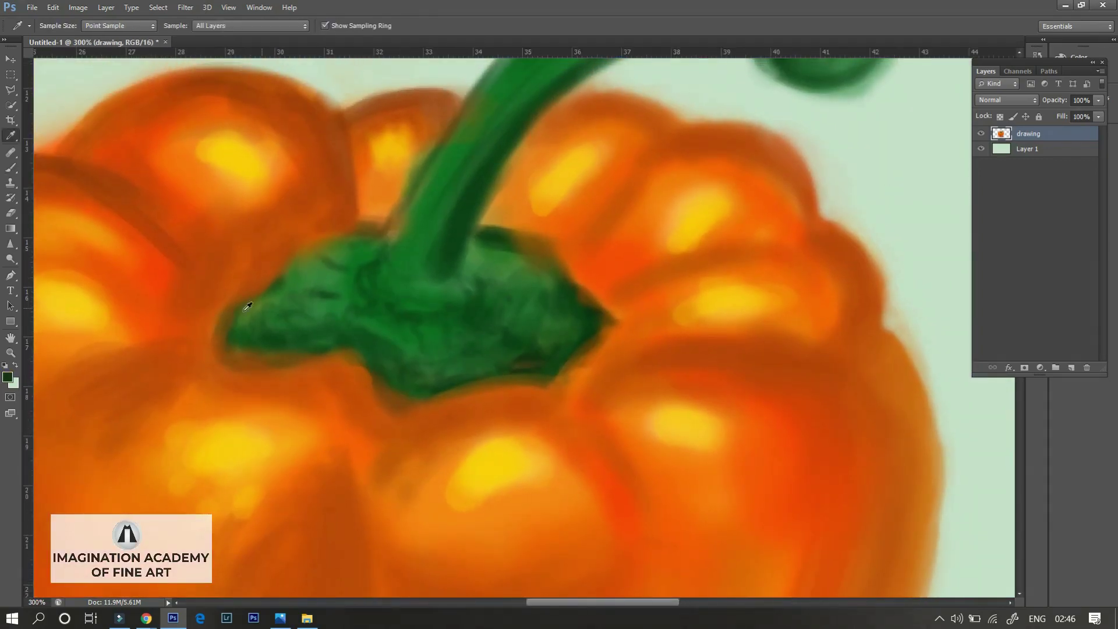
{"action": "left_click", "coordinate": [8, 377]}
{"action": "left_click", "coordinate": [753, 382]}
{"action": "left_click", "coordinate": [929, 243]}
{"action": "key", "text": "b"}
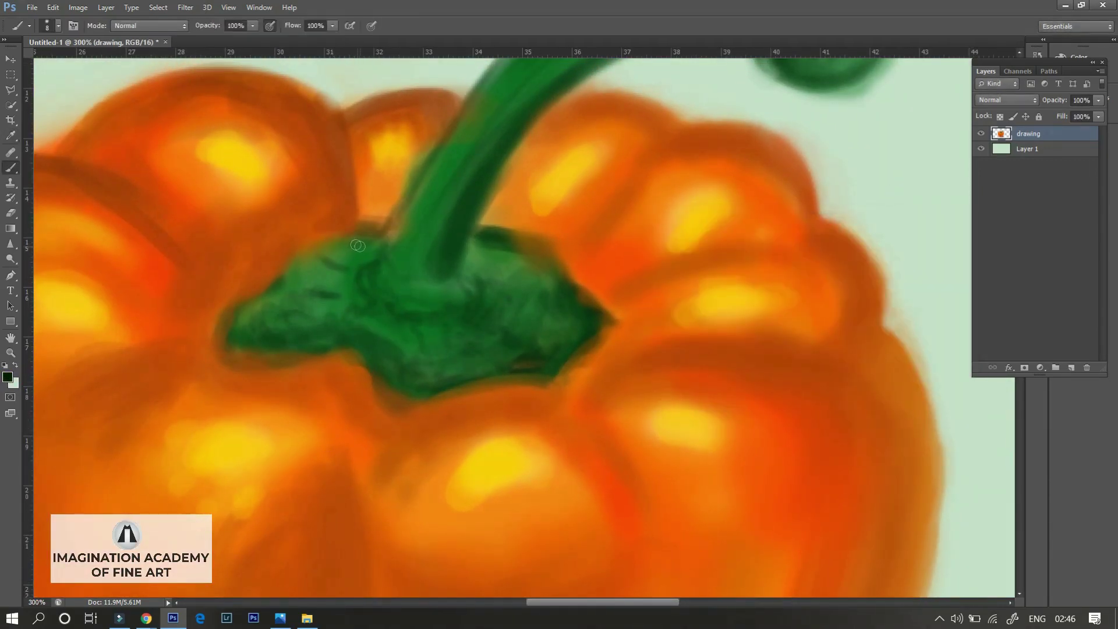
{"action": "right_click", "coordinate": [367, 245]}
{"action": "mouse_move", "coordinate": [343, 233]}
{"action": "left_mouse_down"}
{"action": "mouse_move", "coordinate": [370, 230]}
{"action": "mouse_move", "coordinate": [318, 240]}
{"action": "left_mouse_up"}
- Outline the calyx's lower-left edge in dark green with a 2 px hard round brush
{"action": "right_click", "coordinate": [355, 241]}
{"action": "key", "text": "Escape"}
{"action": "right_click", "coordinate": [355, 242]}
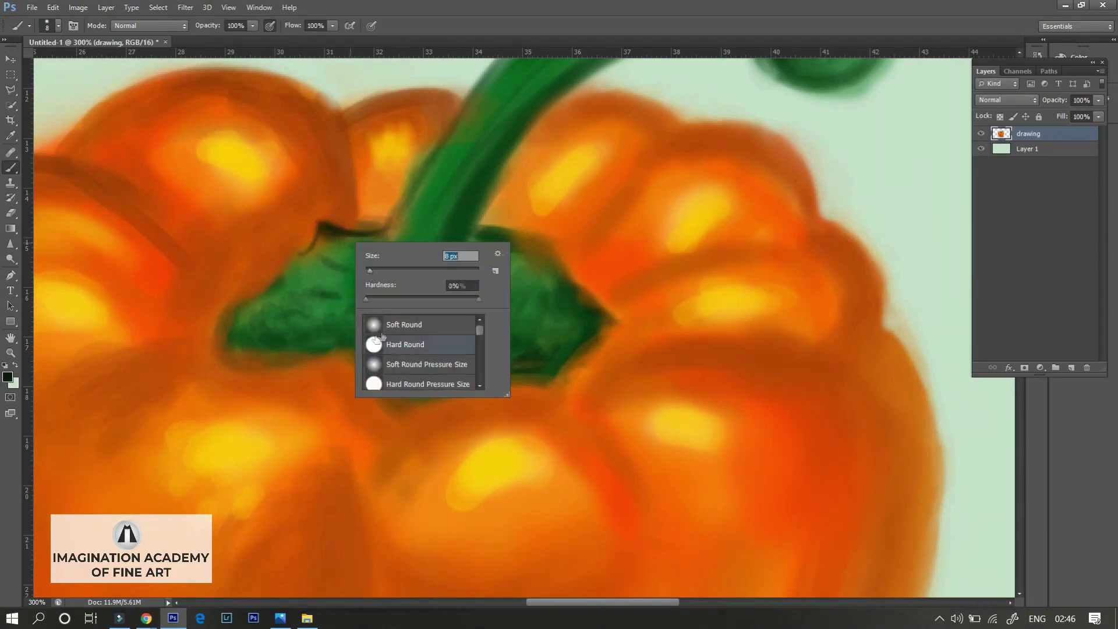
{"action": "left_click", "coordinate": [382, 344]}
{"action": "right_click", "coordinate": [315, 261]}
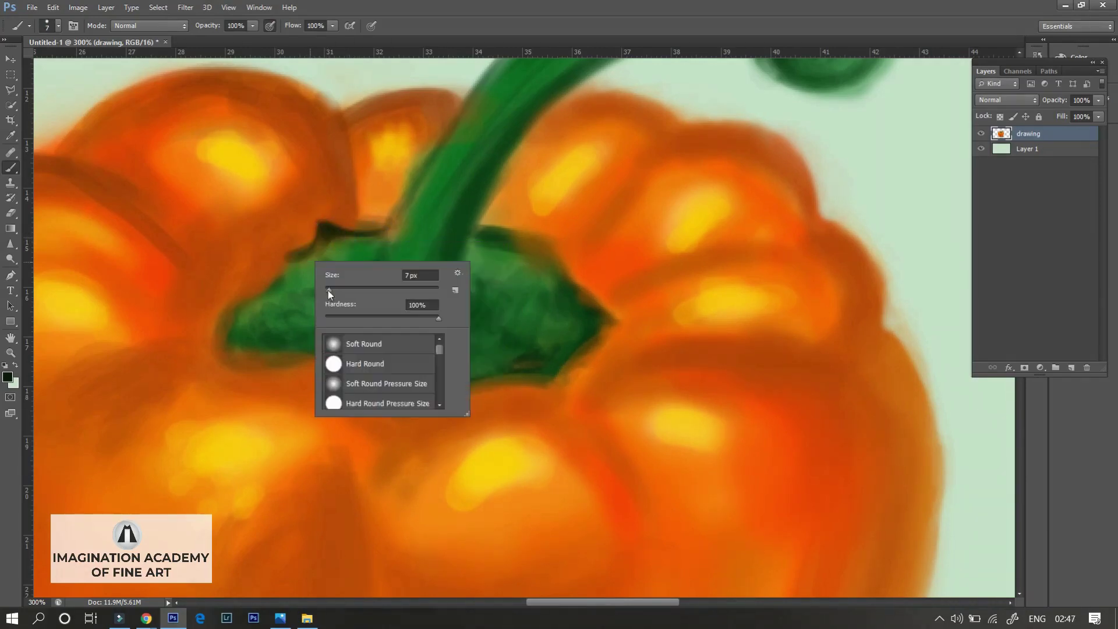
{"action": "left_click_drag", "start_coordinate": [328, 290], "coordinate": [326, 290]}
{"action": "left_click", "coordinate": [287, 257]}
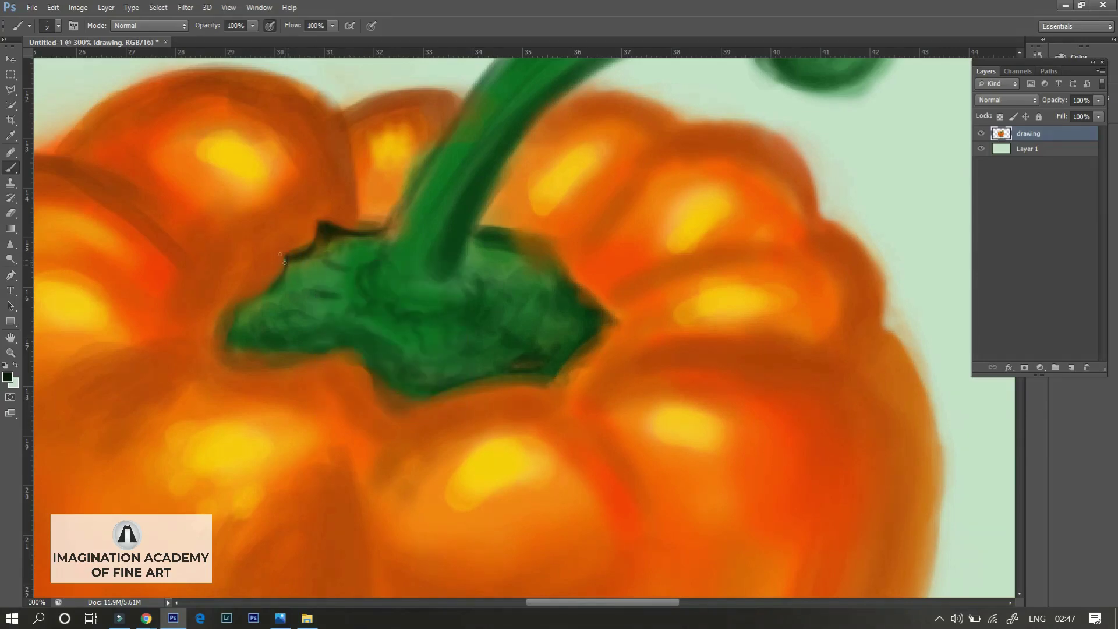
{"action": "mouse_move", "coordinate": [238, 328]}
{"action": "left_mouse_down"}
{"action": "mouse_move", "coordinate": [245, 352]}
{"action": "mouse_move", "coordinate": [297, 355]}
{"action": "mouse_move", "coordinate": [257, 360]}
{"action": "left_mouse_up"}
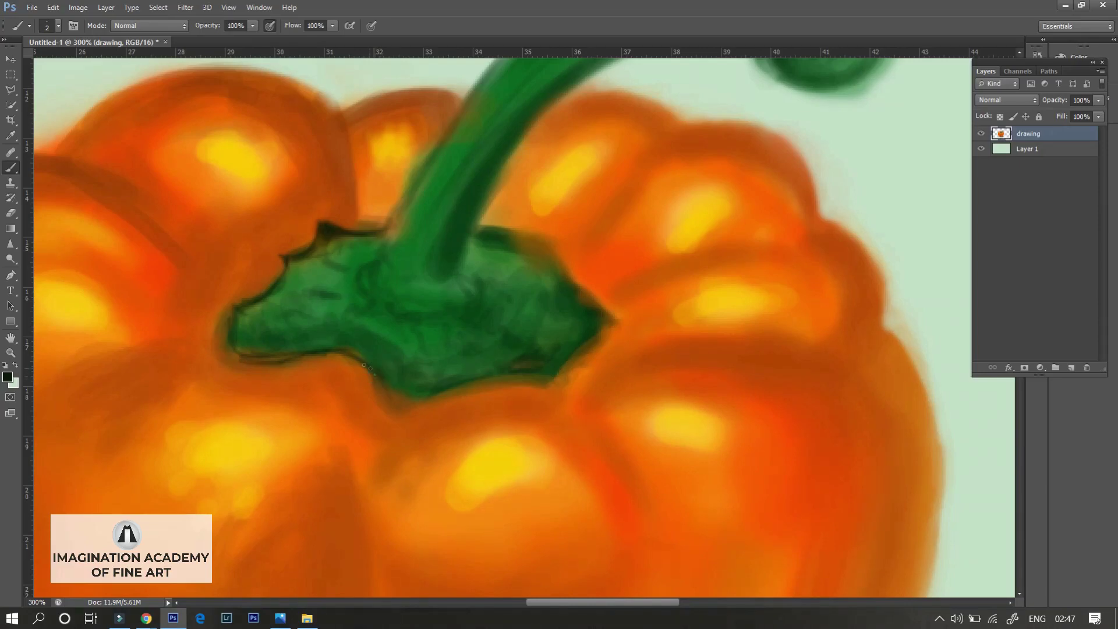
- Darken the calyx's lower-right part and left side with a 10 px brush
{"action": "right_click", "coordinate": [425, 361]}
{"action": "left_click_drag", "start_coordinate": [438, 405], "coordinate": [449, 405]}
{"action": "key", "text": "Return"}
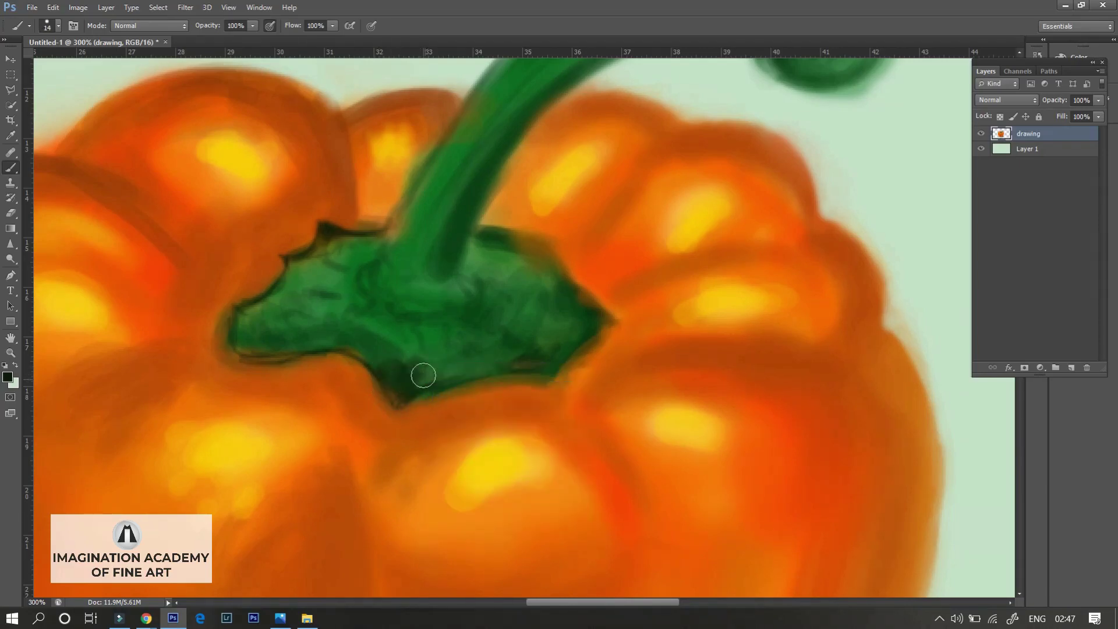
{"action": "right_click", "coordinate": [521, 349]}
{"action": "left_click_drag", "start_coordinate": [559, 368], "coordinate": [551, 368]}
{"action": "key", "text": "Return"}
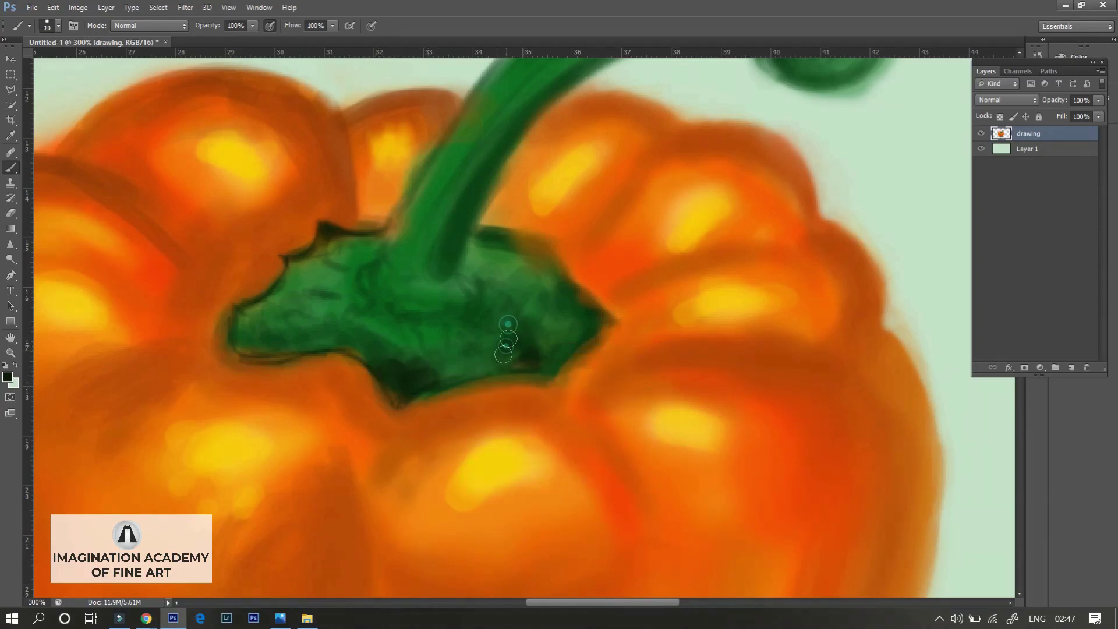
{"action": "mouse_move", "coordinate": [508, 324]}
{"action": "left_mouse_down"}
{"action": "mouse_move", "coordinate": [524, 350]}
{"action": "mouse_move", "coordinate": [529, 324]}
{"action": "mouse_move", "coordinate": [560, 303]}
{"action": "left_mouse_up"}
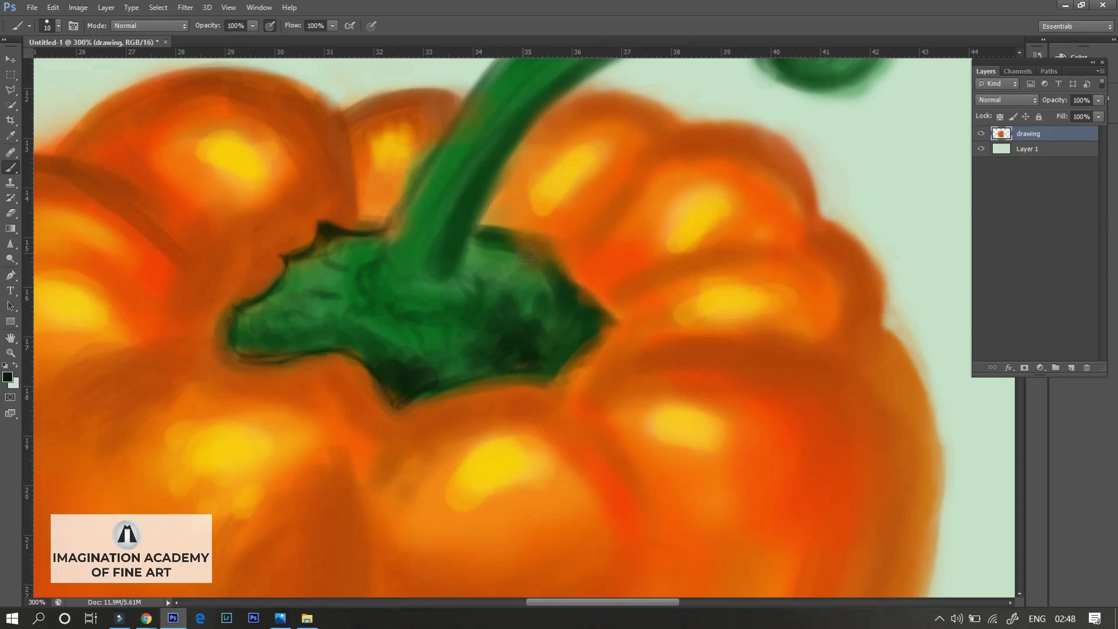
{"action": "left_click_drag", "start_coordinate": [309, 257], "coordinate": [274, 314]}
- Darken the left part of the calyx with a 7 px brush
{"action": "right_click", "coordinate": [318, 379]}
{"action": "left_click_drag", "start_coordinate": [373, 407], "coordinate": [366, 407]}
{"action": "key", "text": "Return"}
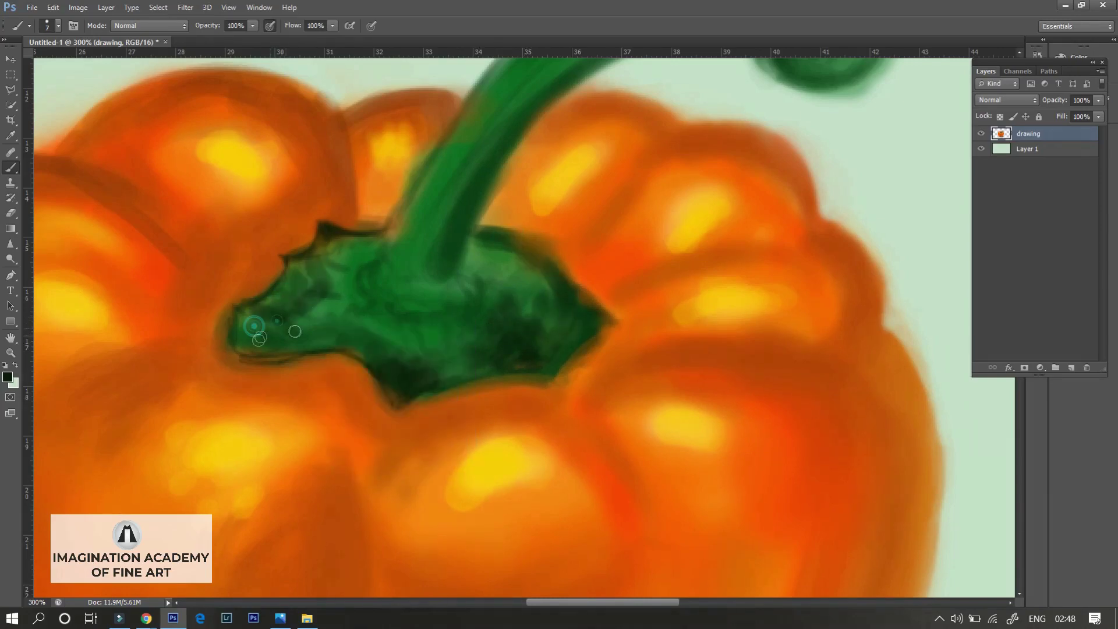
{"action": "left_click_drag", "start_coordinate": [254, 326], "coordinate": [369, 364]}
- Draw a thin 1 px dark line along the stem's left edge
{"action": "right_click", "coordinate": [385, 278]}
{"action": "key", "text": "Return"}
{"action": "mouse_move", "coordinate": [450, 310]}
{"action": "left_mouse_down"}
{"action": "mouse_move", "coordinate": [441, 310]}
{"action": "mouse_move", "coordinate": [483, 297]}
{"action": "left_mouse_up"}
{"action": "right_click", "coordinate": [483, 286]}
{"action": "key", "text": "Return"}
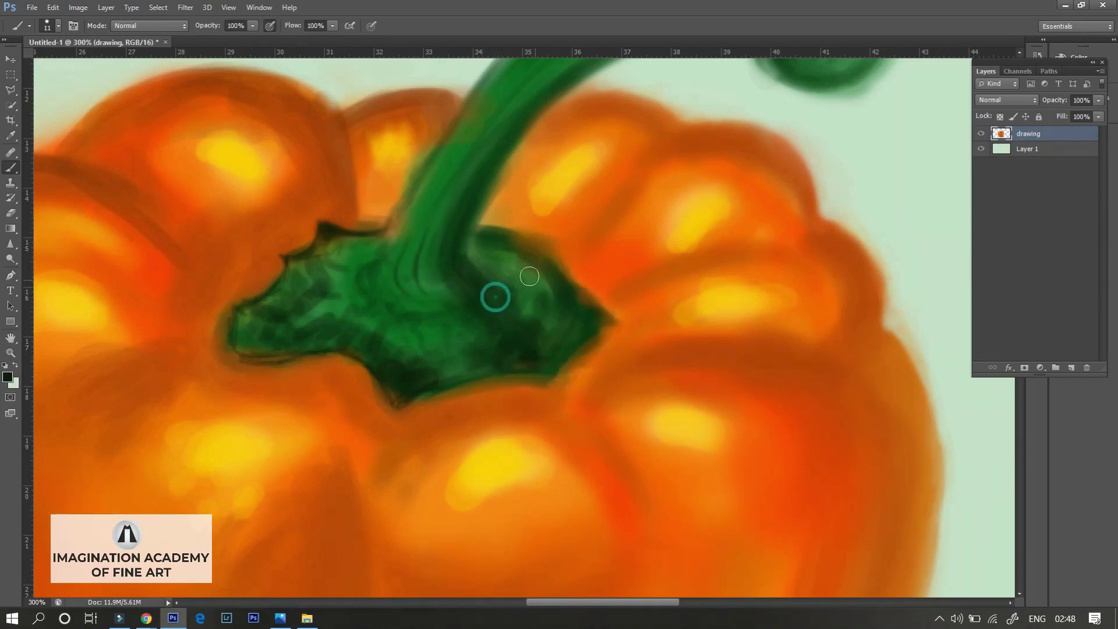
{"action": "right_click", "coordinate": [511, 313]}
{"action": "left_click_drag", "start_coordinate": [559, 322], "coordinate": [547, 322]}
{"action": "key", "text": "Return"}
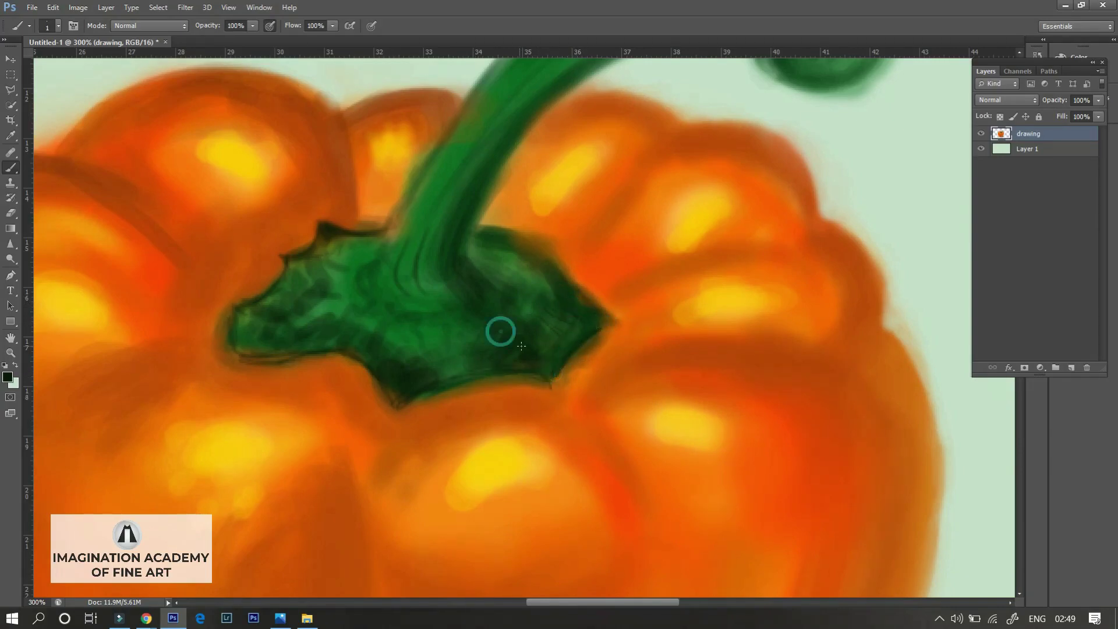
{"action": "left_click_drag", "start_coordinate": [500, 327], "coordinate": [452, 459]}
{"action": "left_click_drag", "start_coordinate": [380, 238], "coordinate": [312, 362]}
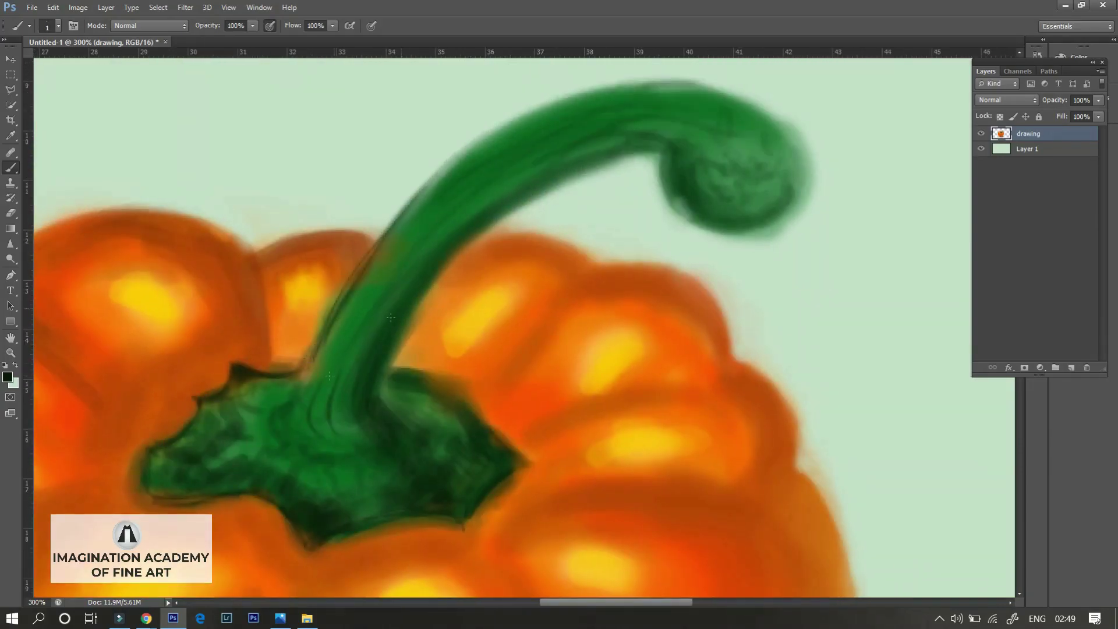
- Paint a dark 8 px line along the stem's top edge
{"action": "right_click", "coordinate": [547, 175]}
{"action": "left_click_drag", "start_coordinate": [553, 199], "coordinate": [550, 197]}
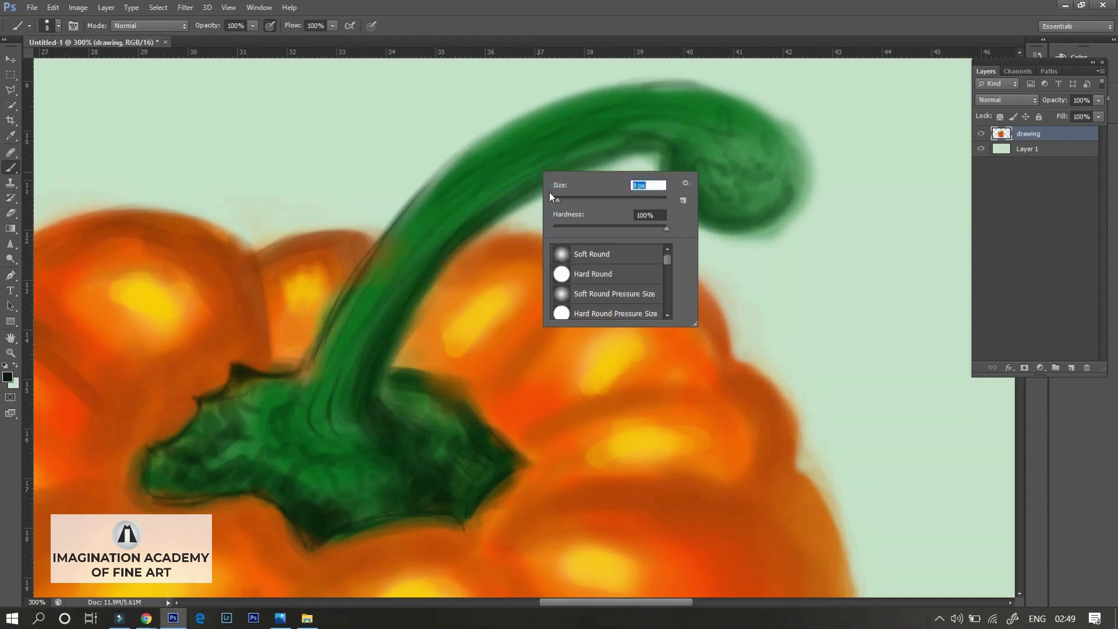
{"action": "key", "text": "Return"}
{"action": "left_click_drag", "start_coordinate": [429, 183], "coordinate": [502, 119]}
{"action": "right_click", "coordinate": [493, 159]}
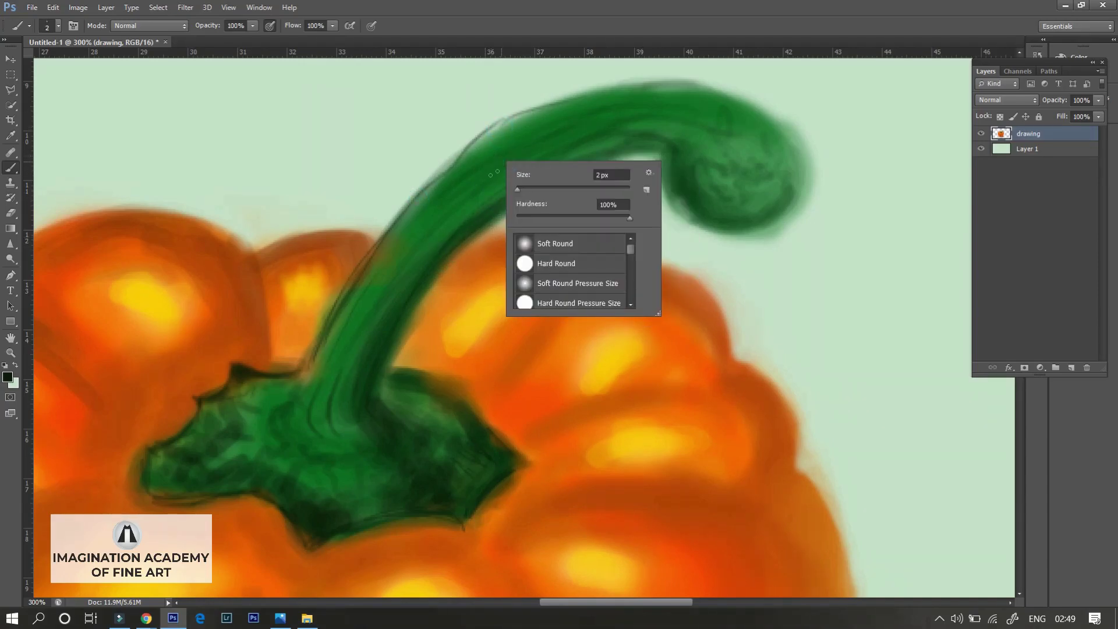
{"action": "key", "text": "Return"}
{"action": "right_click", "coordinate": [492, 157]}
{"action": "left_click_drag", "start_coordinate": [502, 181], "coordinate": [524, 182]}
{"action": "key", "text": "Return"}
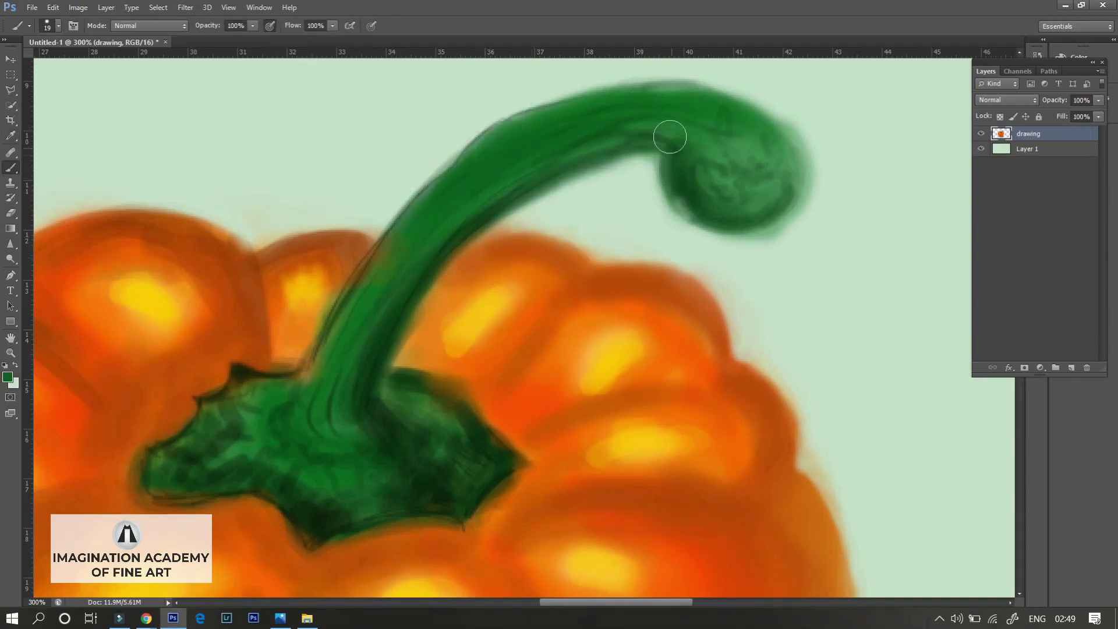
- Centre the stem curl and paint dark 10 px strokes along the stem's top edge
{"action": "left_click_drag", "start_coordinate": [667, 103], "coordinate": [584, 187]}
{"action": "right_click", "coordinate": [645, 154]}
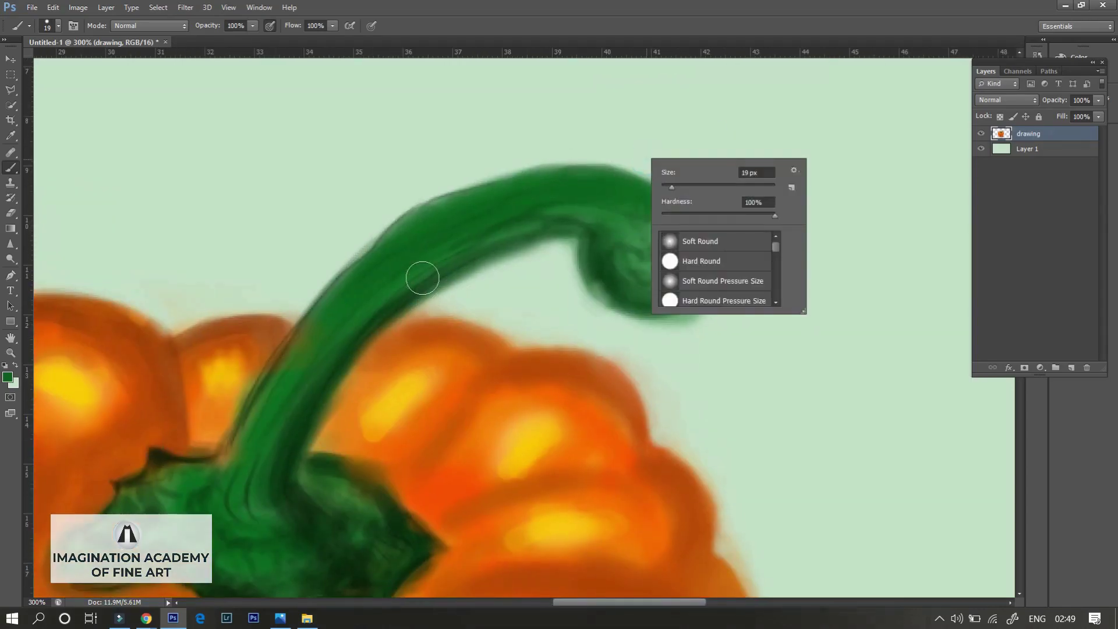
{"action": "key", "text": "Return"}
{"action": "right_click", "coordinate": [650, 175]}
{"action": "type", "text": "10"}
{"action": "key", "text": "Return"}
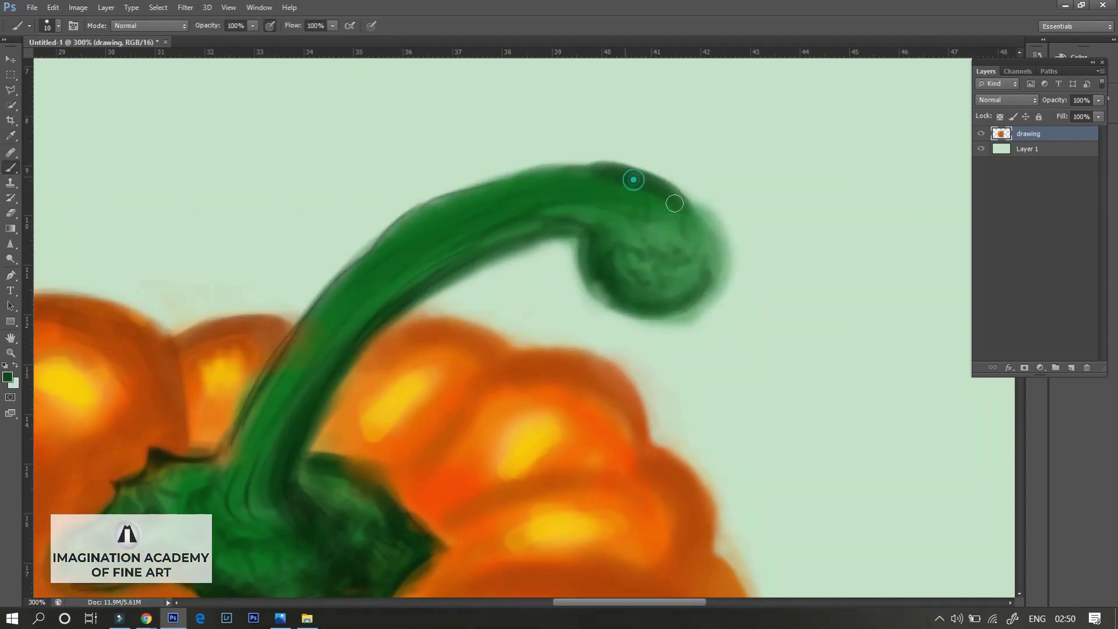
{"action": "mouse_move", "coordinate": [638, 175]}
{"action": "left_mouse_down"}
{"action": "mouse_move", "coordinate": [545, 164]}
{"action": "mouse_move", "coordinate": [696, 204]}
{"action": "left_mouse_up"}
- Shade the stem curl's top, right, inner and bottom edges with a 5 px brush
{"action": "right_click", "coordinate": [600, 169]}
{"action": "type", "text": "5"}
{"action": "key", "text": "Return"}
{"action": "mouse_move", "coordinate": [589, 164]}
{"action": "left_mouse_down"}
{"action": "mouse_move", "coordinate": [714, 221]}
{"action": "mouse_move", "coordinate": [694, 187]}
{"action": "mouse_move", "coordinate": [716, 287]}
{"action": "left_mouse_up"}
{"action": "mouse_move", "coordinate": [694, 233]}
{"action": "left_mouse_down"}
{"action": "mouse_move", "coordinate": [620, 261]}
{"action": "mouse_move", "coordinate": [702, 222]}
{"action": "left_mouse_up"}
{"action": "left_click_drag", "start_coordinate": [603, 297], "coordinate": [606, 236]}
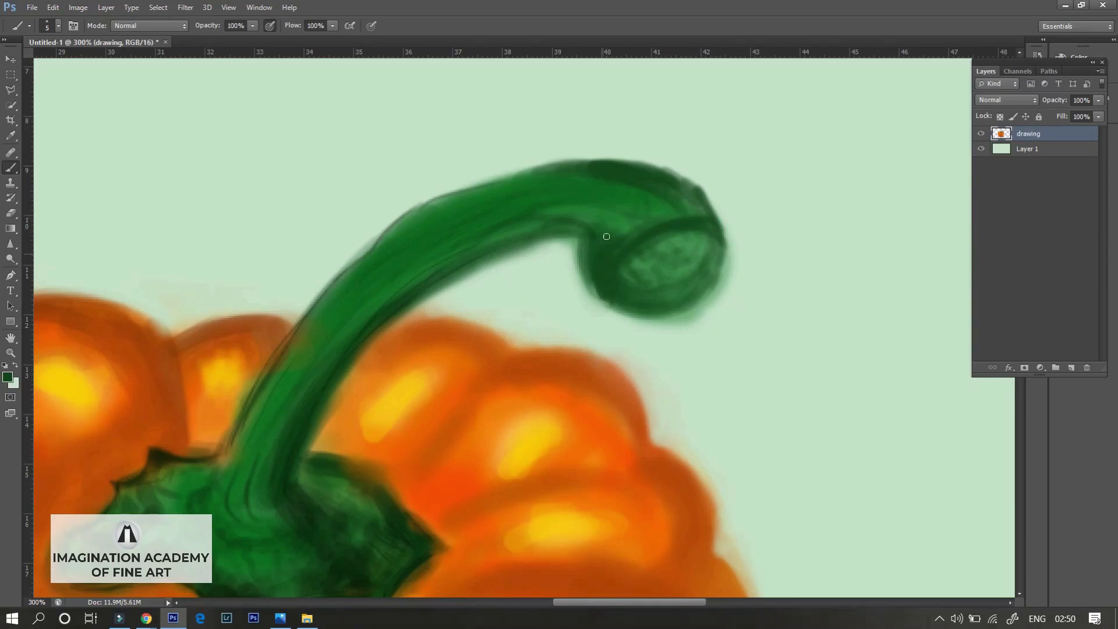
{"action": "mouse_move", "coordinate": [609, 294]}
{"action": "left_mouse_down"}
{"action": "mouse_move", "coordinate": [699, 306]}
{"action": "mouse_move", "coordinate": [734, 247]}
{"action": "left_mouse_up"}
- Darken the curl's left side, the stem's upper-right and right edges, and the calyx beside it
{"action": "right_click", "coordinate": [642, 243]}
{"action": "left_click", "coordinate": [162, 454]}
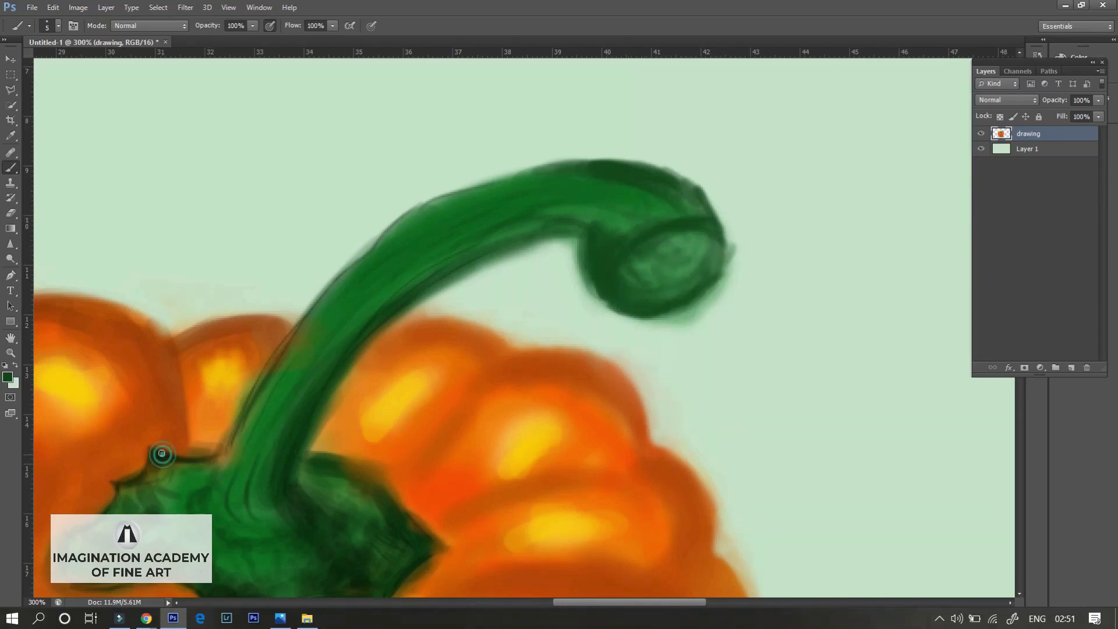
{"action": "left_click_drag", "start_coordinate": [606, 256], "coordinate": [599, 282]}
{"action": "left_click_drag", "start_coordinate": [618, 166], "coordinate": [692, 201]}
{"action": "left_click_drag", "start_coordinate": [336, 368], "coordinate": [410, 297]}
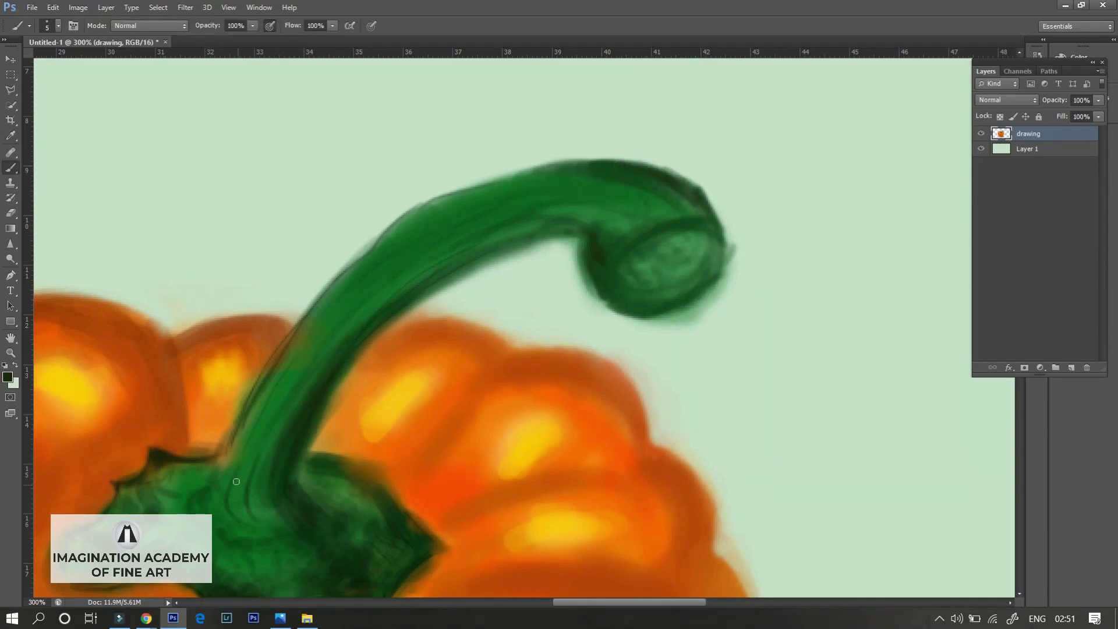
{"action": "left_click_drag", "start_coordinate": [132, 487], "coordinate": [152, 513]}
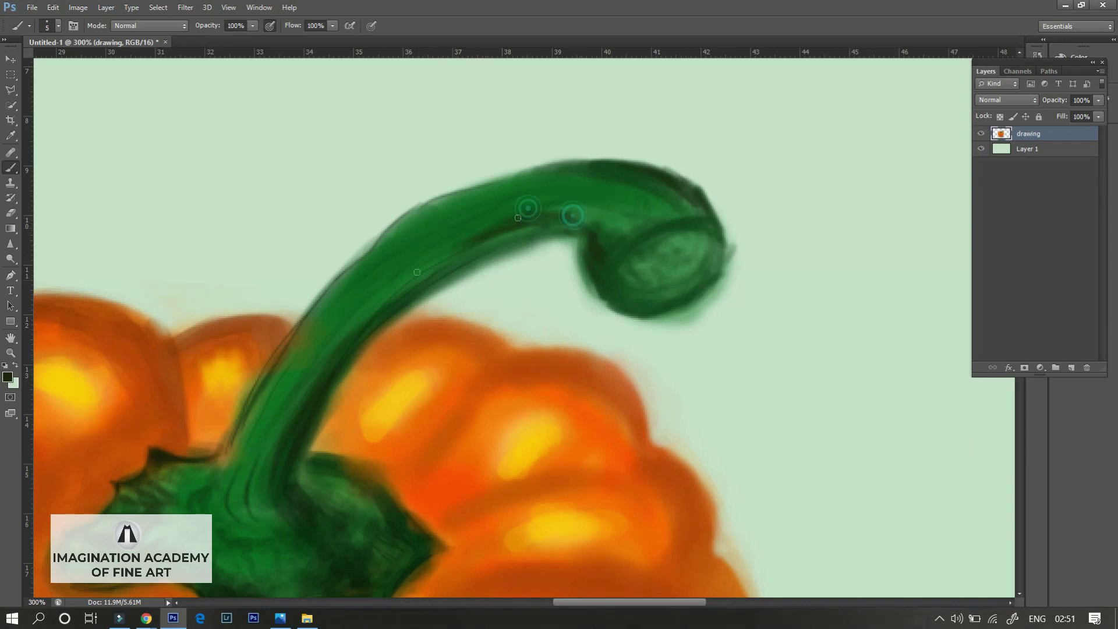
- Outline the stem's top edge with a 1 px dark line and add a 5 px stroke along its middle
{"action": "right_click", "coordinate": [448, 220]}
{"action": "left_click_drag", "start_coordinate": [484, 247], "coordinate": [460, 248]}
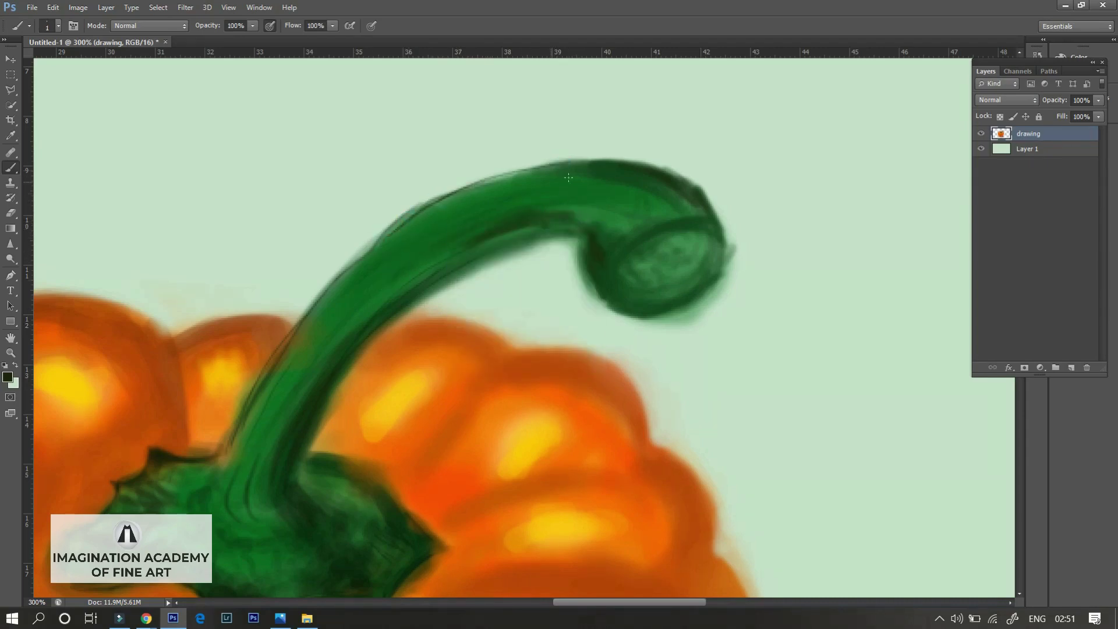
{"action": "mouse_move", "coordinate": [425, 214]}
{"action": "left_mouse_down"}
{"action": "mouse_move", "coordinate": [638, 166]}
{"action": "mouse_move", "coordinate": [624, 184]}
{"action": "left_mouse_up"}
{"action": "right_click", "coordinate": [594, 169]}
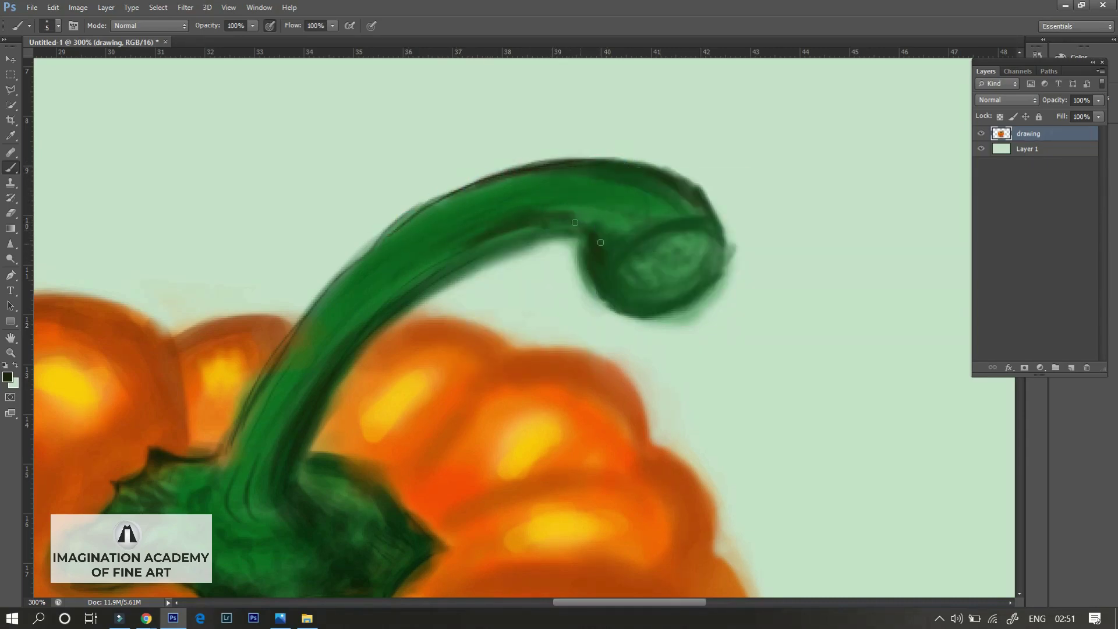
{"action": "left_click_drag", "start_coordinate": [585, 217], "coordinate": [531, 209]}
- Add faint dark strokes along the stem, smooth its upper edge and darken its inner curve
{"action": "left_click_drag", "start_coordinate": [432, 272], "coordinate": [361, 315]}
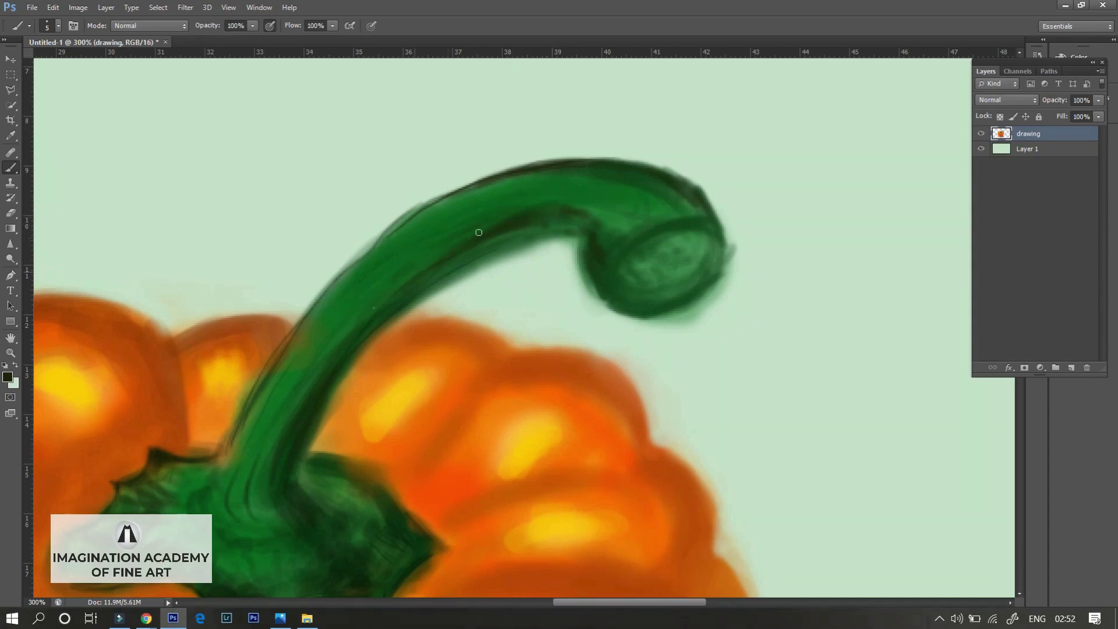
{"action": "left_click_drag", "start_coordinate": [482, 182], "coordinate": [417, 221]}
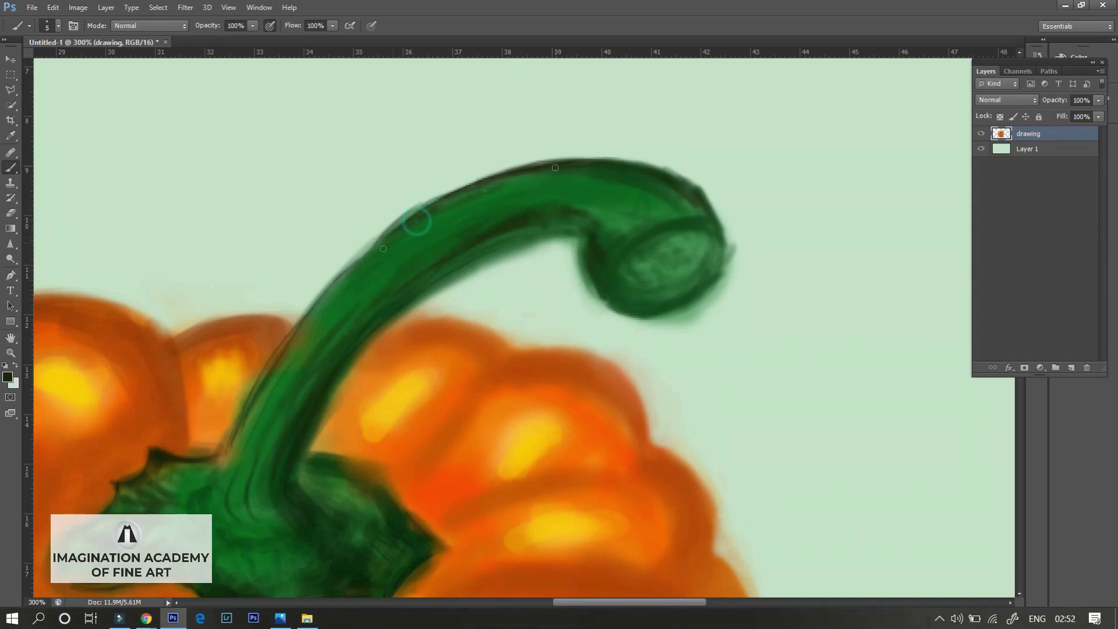
{"action": "left_click_drag", "start_coordinate": [560, 207], "coordinate": [614, 225]}
{"action": "left_click", "coordinate": [617, 202], "text": "alt"}
- Choose a light yellow-green paint colour for the stem highlights
{"action": "left_click", "coordinate": [8, 377]}
{"action": "left_click_drag", "start_coordinate": [816, 345], "coordinate": [816, 372]}
{"action": "left_click", "coordinate": [742, 259]}
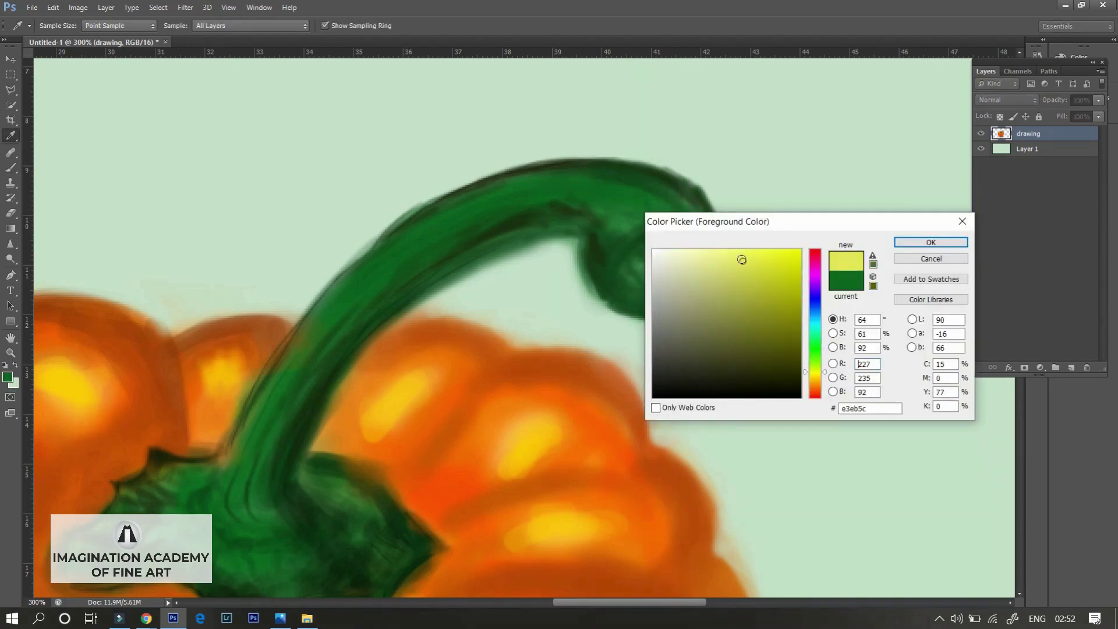
{"action": "left_click", "coordinate": [815, 358]}
{"action": "left_click", "coordinate": [930, 242]}
{"action": "key", "text": "b"}
- With a 9 px brush at 36% opacity, paint light-green highlights along the curl's top
{"action": "right_click", "coordinate": [682, 303]}
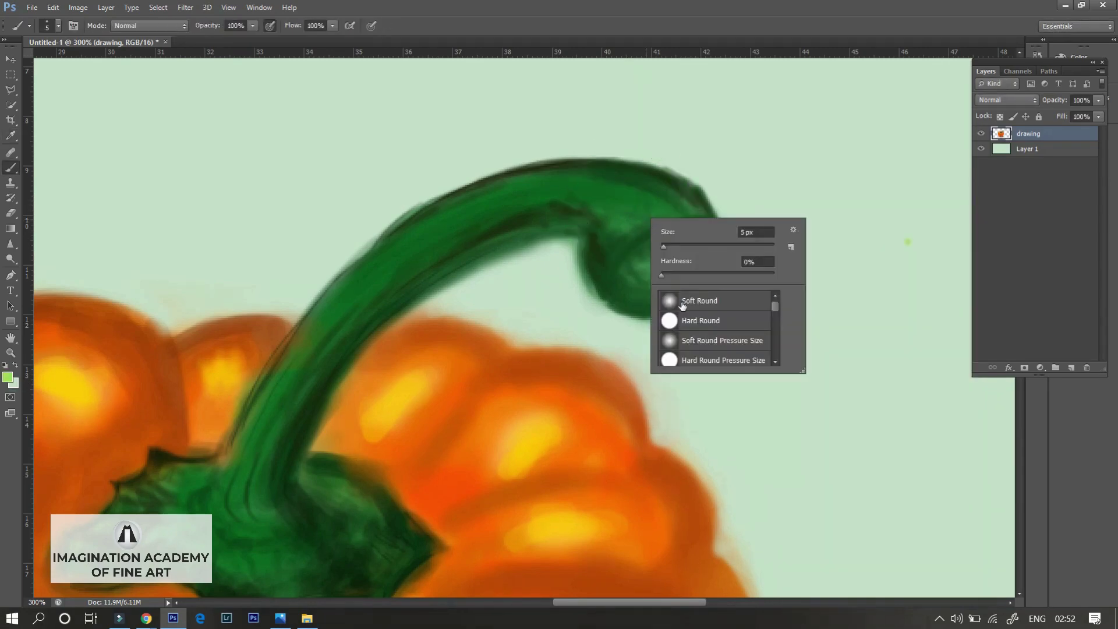
{"action": "key", "text": "Escape"}
{"action": "right_click", "coordinate": [668, 297]}
{"action": "right_click", "coordinate": [628, 200]}
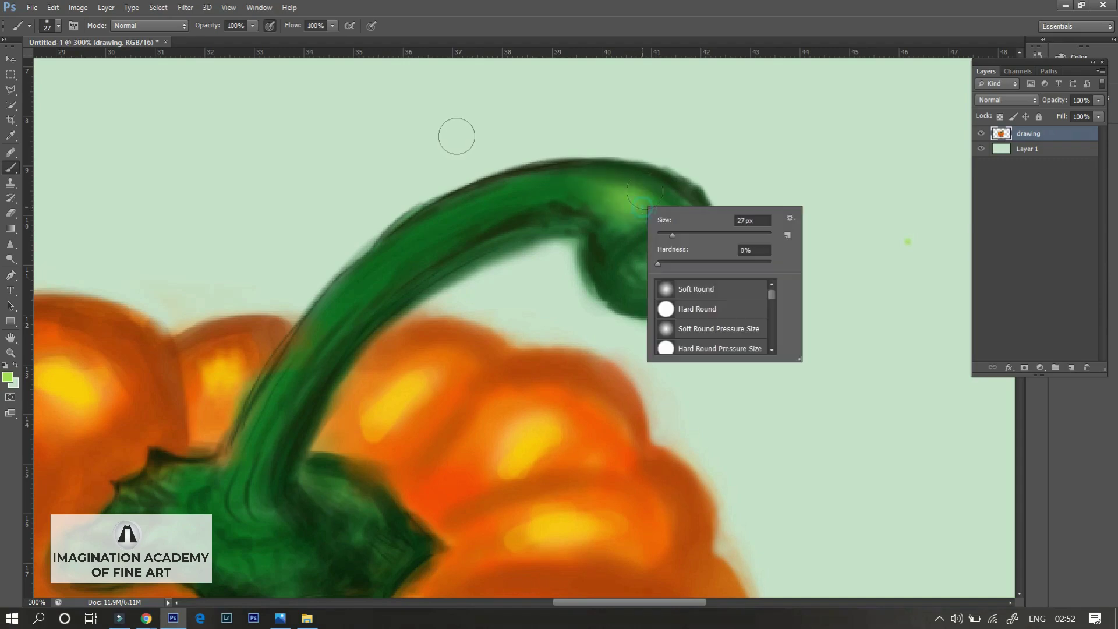
{"action": "key", "text": "Return"}
{"action": "key", "text": "3"}
{"action": "key", "text": "6"}
{"action": "right_click", "coordinate": [641, 209]}
{"action": "key", "text": "Return"}
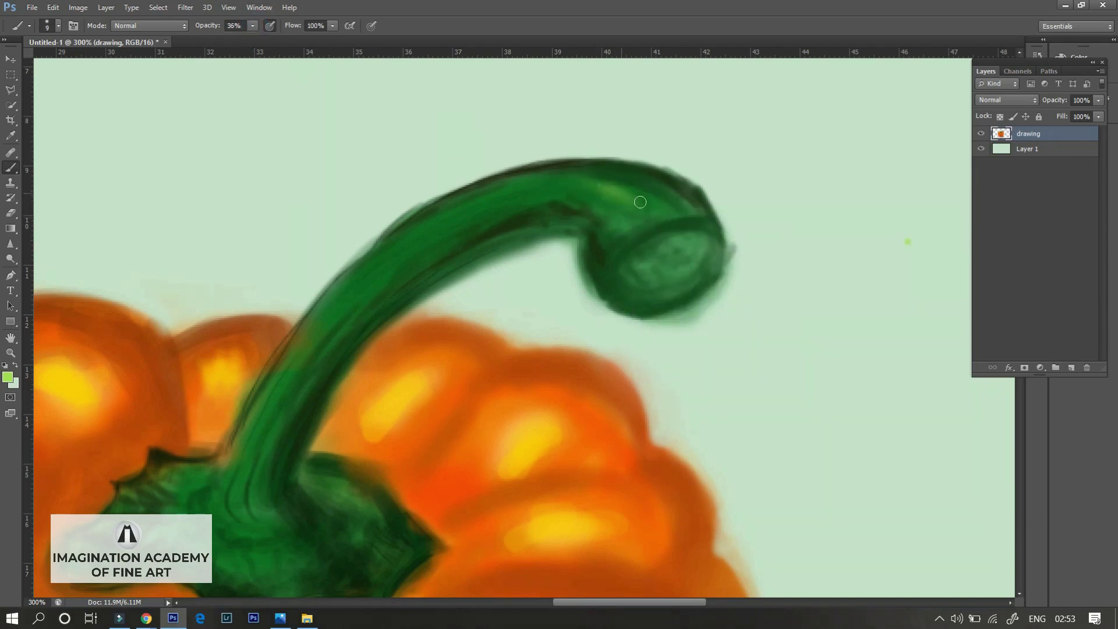
{"action": "mouse_move", "coordinate": [583, 180]}
{"action": "left_mouse_down"}
{"action": "mouse_move", "coordinate": [659, 216]}
{"action": "mouse_move", "coordinate": [548, 193]}
{"action": "left_mouse_up"}
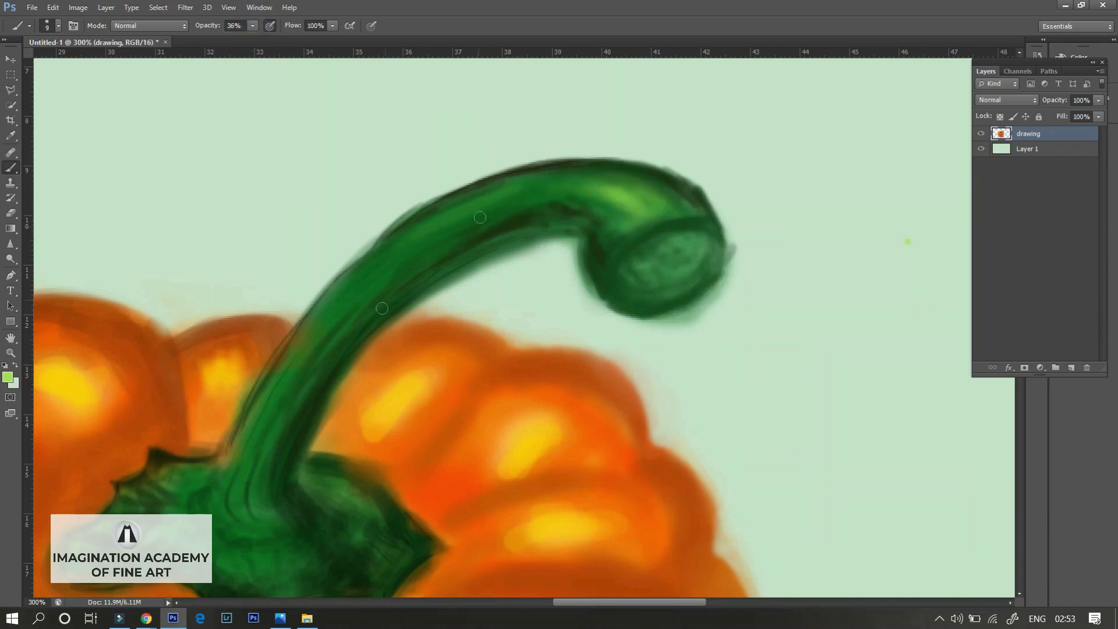
- Add small highlights on the curl's top and rim with a 5 px brush
{"action": "right_click", "coordinate": [512, 204]}
{"action": "type", "text": "5"}
{"action": "key", "text": "Return"}
{"action": "mouse_move", "coordinate": [647, 228]}
{"action": "left_mouse_down"}
{"action": "mouse_move", "coordinate": [678, 210]}
{"action": "mouse_move", "coordinate": [670, 198]}
{"action": "mouse_move", "coordinate": [676, 210]}
{"action": "left_mouse_up"}
- Fill the inside of the curl with a lighter teal-green
{"action": "right_click", "coordinate": [644, 262]}
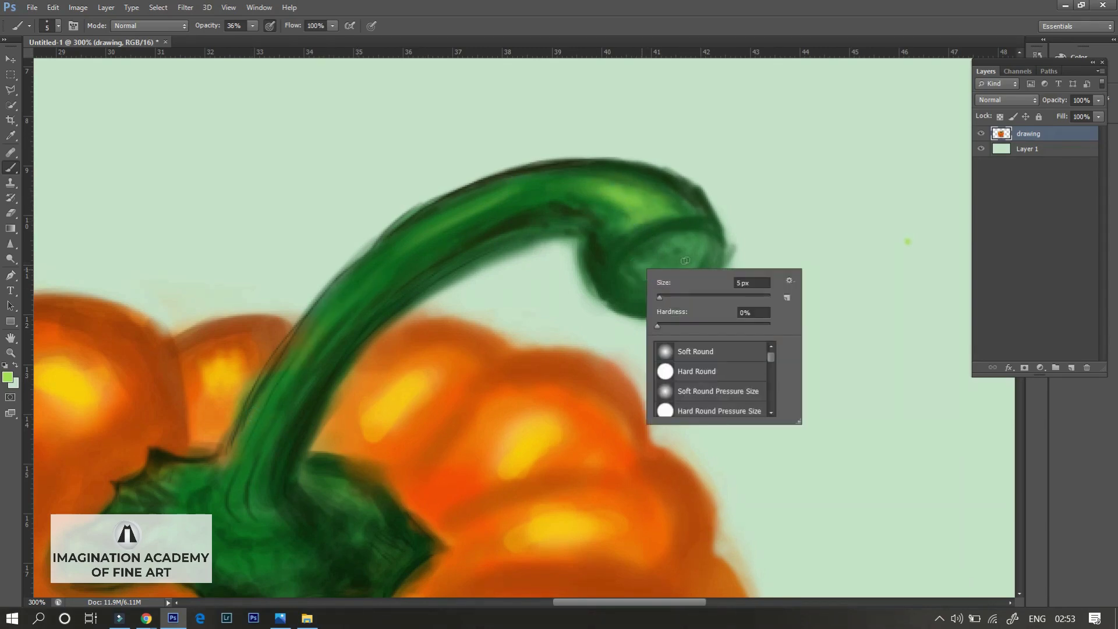
{"action": "key", "text": "i"}
{"action": "left_click", "coordinate": [698, 250]}
{"action": "left_click", "coordinate": [737, 291]}
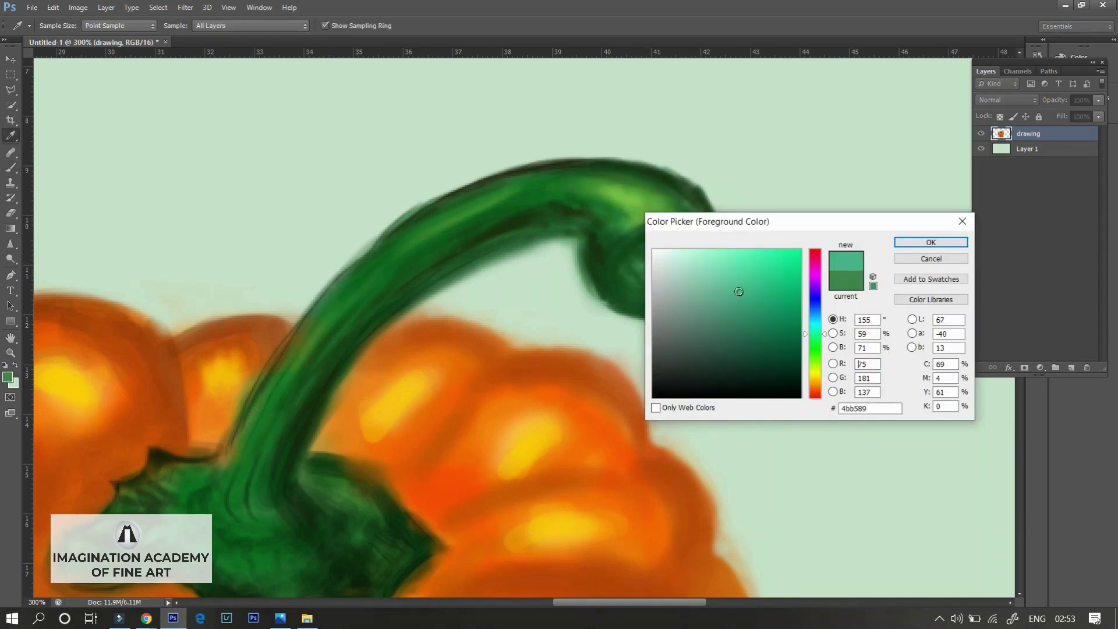
{"action": "left_click", "coordinate": [931, 243]}
{"action": "key", "text": "b"}
{"action": "left_click_drag", "start_coordinate": [666, 261], "coordinate": [694, 243]}
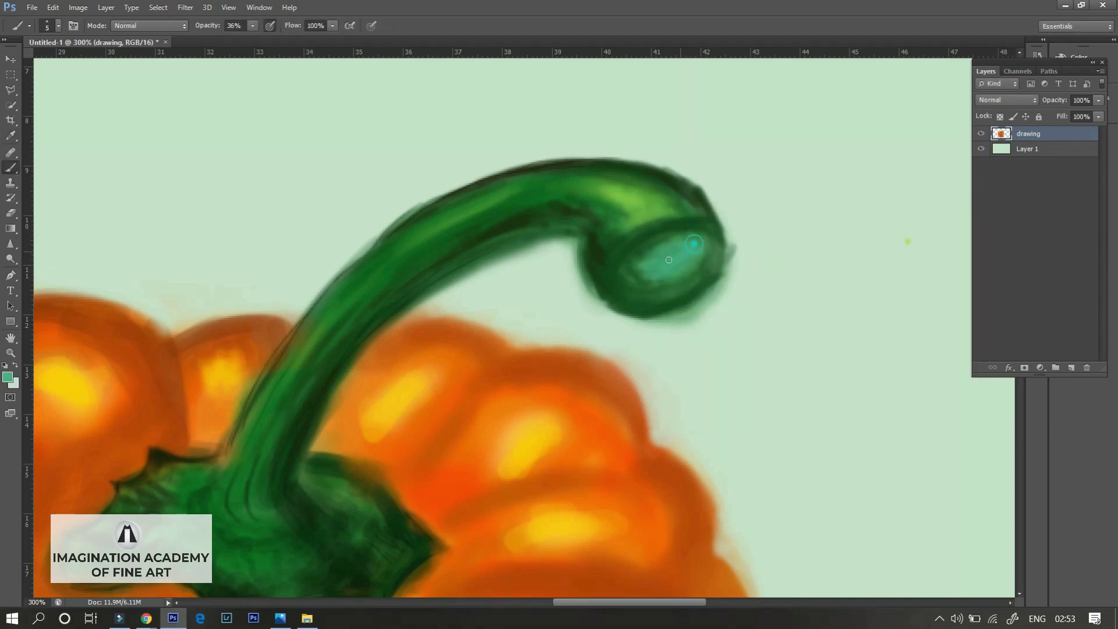
- Adjust the paint colour, sample the curl's teal and set a 15 px brush
{"action": "left_click", "coordinate": [8, 377]}
{"action": "left_click", "coordinate": [809, 335]}
{"action": "left_click", "coordinate": [935, 243]}
{"action": "left_click", "coordinate": [672, 251], "text": "alt"}
{"action": "right_click", "coordinate": [676, 267]}
{"action": "type", "text": "15"}
{"action": "key", "text": "Return"}
- Sample a darker green from the stem and set a 3 px brush
{"action": "right_click", "coordinate": [654, 250]}
{"action": "key", "text": "Escape"}
{"action": "left_click", "coordinate": [657, 238], "text": "alt"}
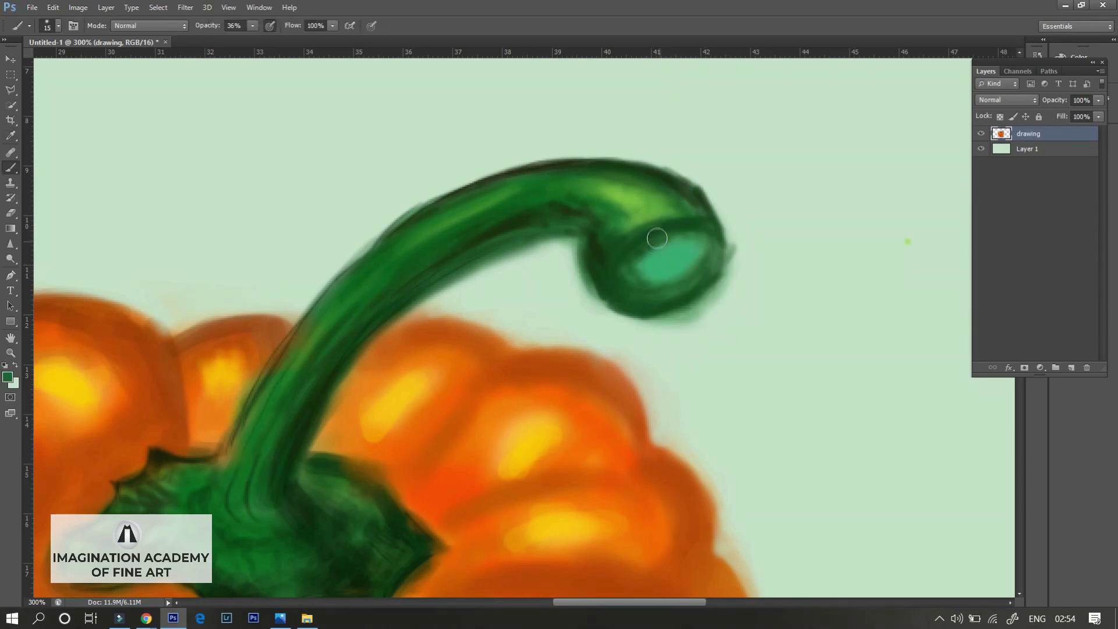
{"action": "right_click", "coordinate": [657, 238]}
{"action": "type", "text": "3"}
{"action": "key", "text": "Return"}
{"action": "right_click", "coordinate": [668, 236]}
{"action": "key", "text": "Escape"}
- Repaint the curl's teal inner ellipse and inside strokes in lighter green at 15 px
{"action": "left_click", "coordinate": [623, 272], "text": "alt"}
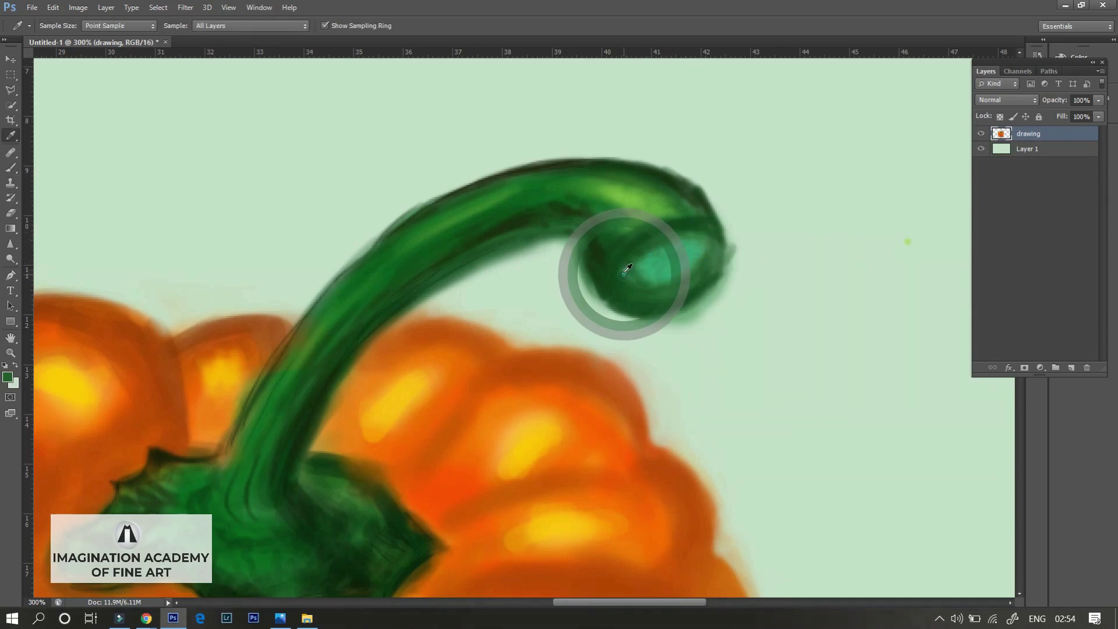
{"action": "left_click", "coordinate": [654, 210], "text": "alt"}
{"action": "left_click_drag", "start_coordinate": [685, 258], "coordinate": [664, 242]}
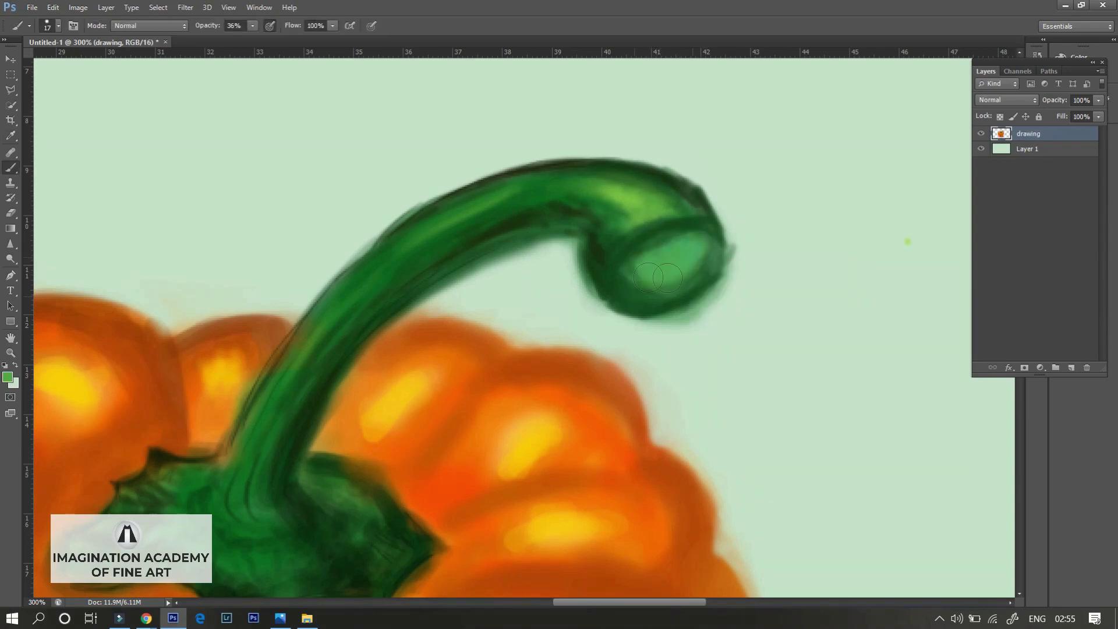
{"action": "left_click", "coordinate": [662, 236], "text": "alt"}
{"action": "key", "text": "bracketleft"}
{"action": "key", "text": "bracketleft"}
{"action": "left_click_drag", "start_coordinate": [632, 276], "coordinate": [676, 248]}
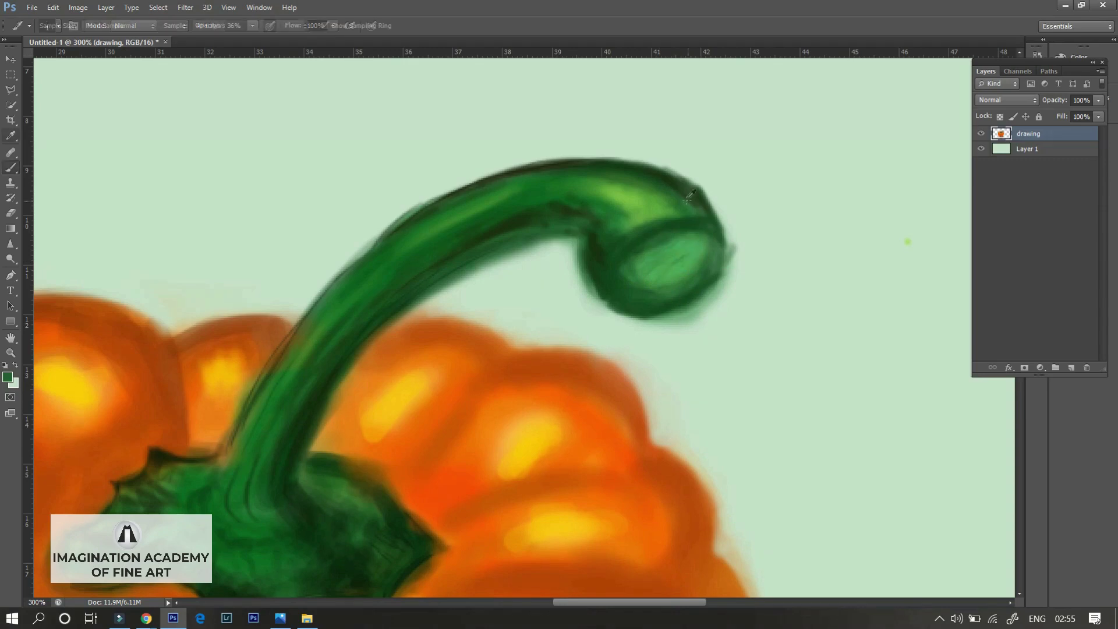
- Darken the right edge of the stem curl with a colour sampled from it
{"action": "left_click", "coordinate": [678, 246], "text": "alt"}
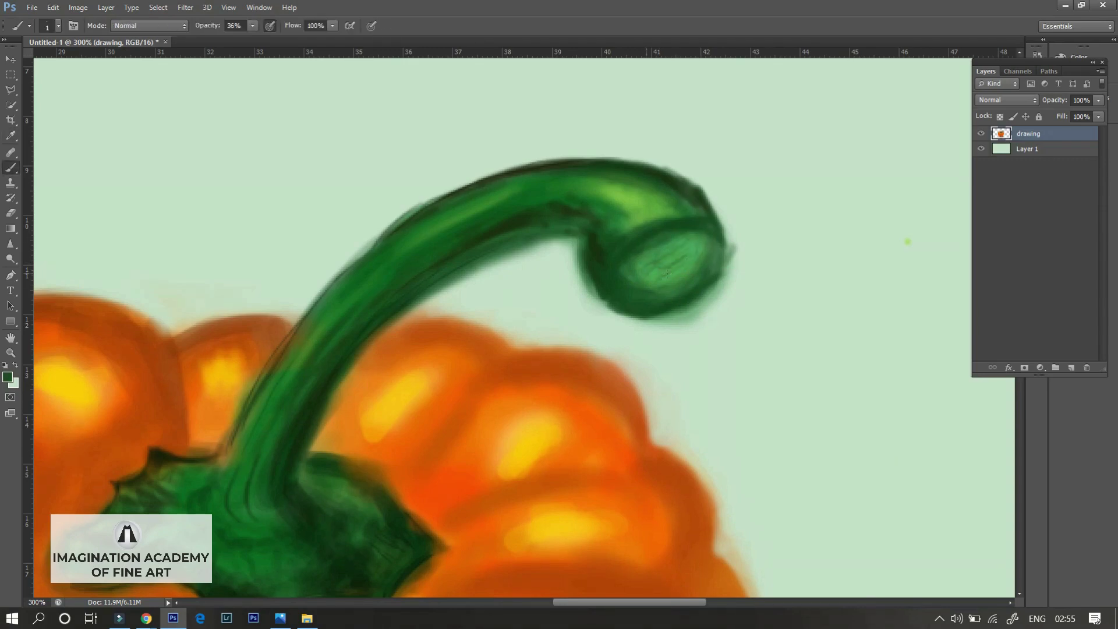
{"action": "left_click", "coordinate": [693, 291], "text": "alt"}
{"action": "left_click_drag", "start_coordinate": [717, 250], "coordinate": [722, 274]}
{"action": "key", "text": "e"}
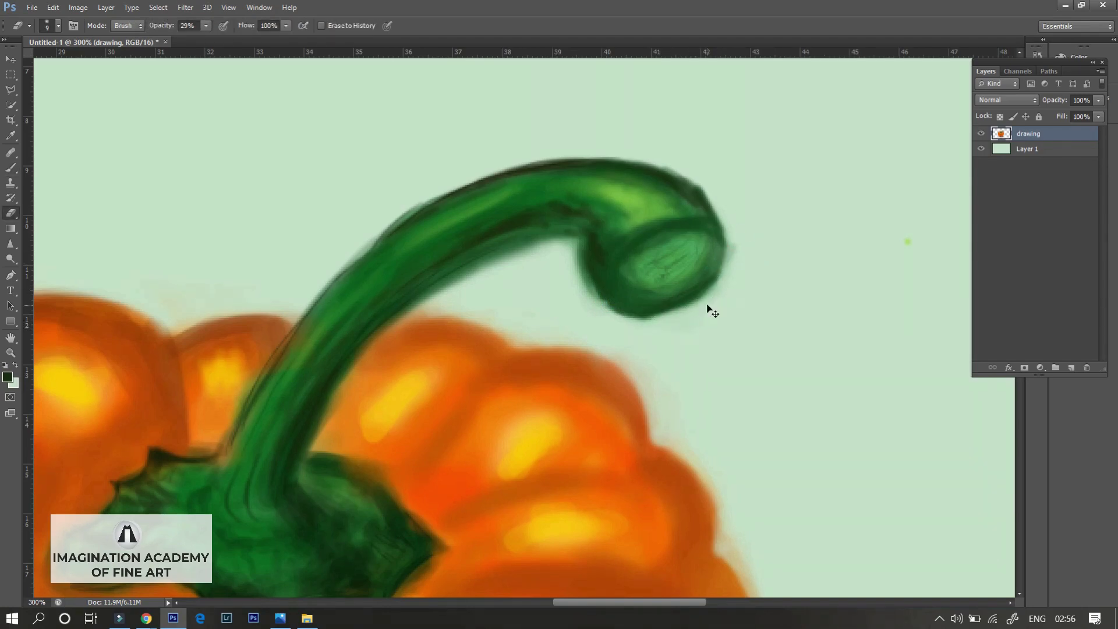
- Paint a lighter green across the stem curl's cut end, then fit the pepper in view
{"action": "key", "text": "ctrl+0"}
{"action": "scroll", "coordinate": [635, 197], "scroll_direction": "up", "scroll_amount": 5}
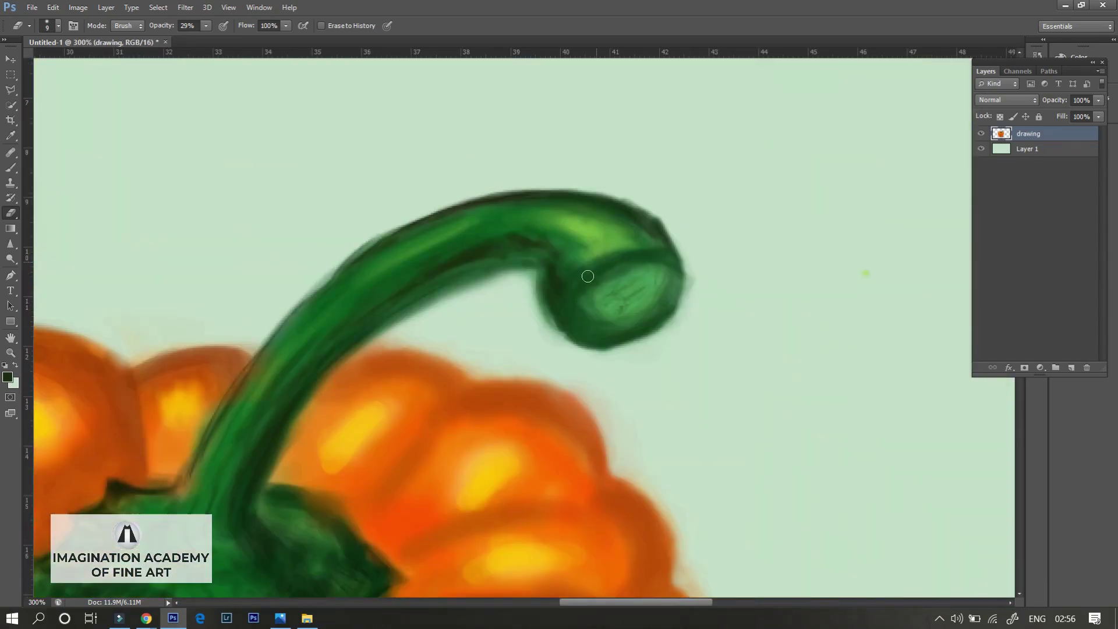
{"action": "key", "text": "b"}
{"action": "left_click", "coordinate": [582, 242], "text": "alt"}
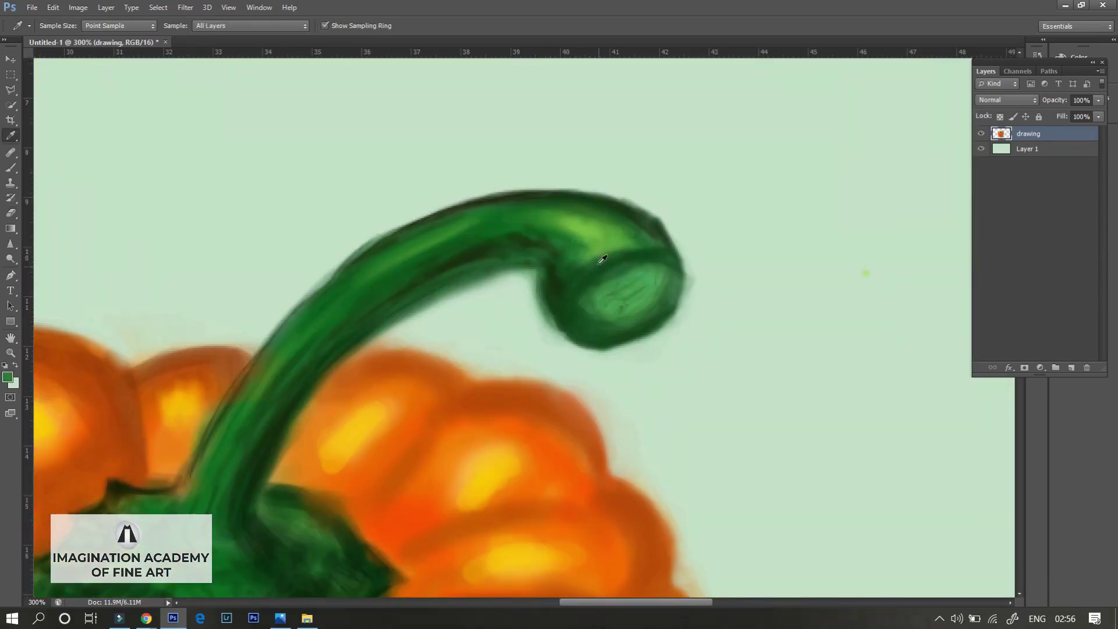
{"action": "left_click", "coordinate": [594, 237], "text": "alt"}
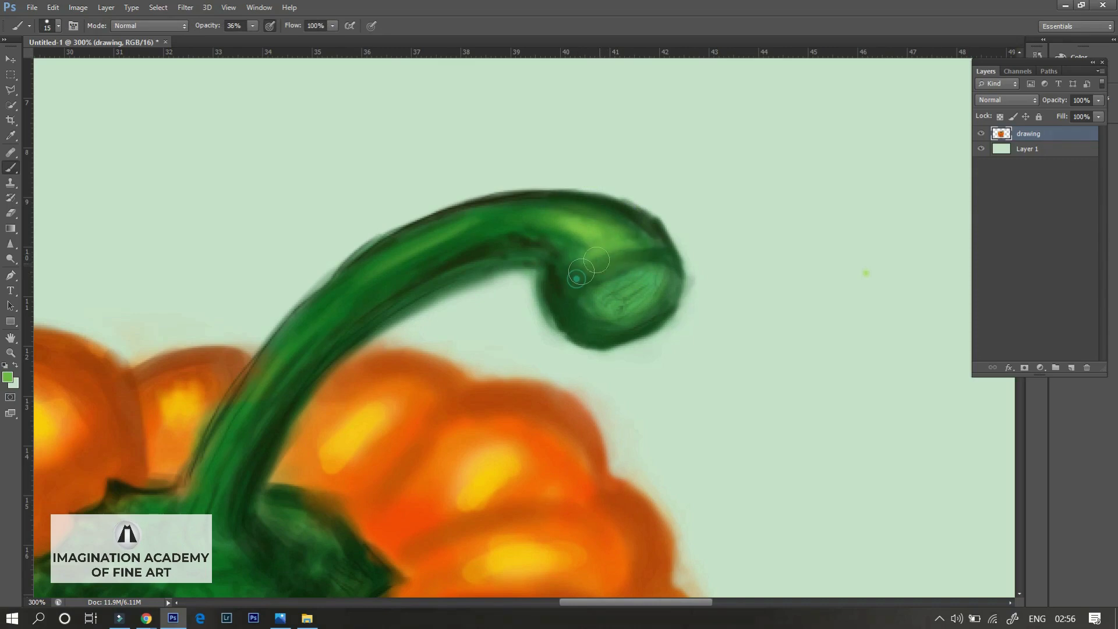
{"action": "left_click_drag", "start_coordinate": [625, 290], "coordinate": [648, 274]}
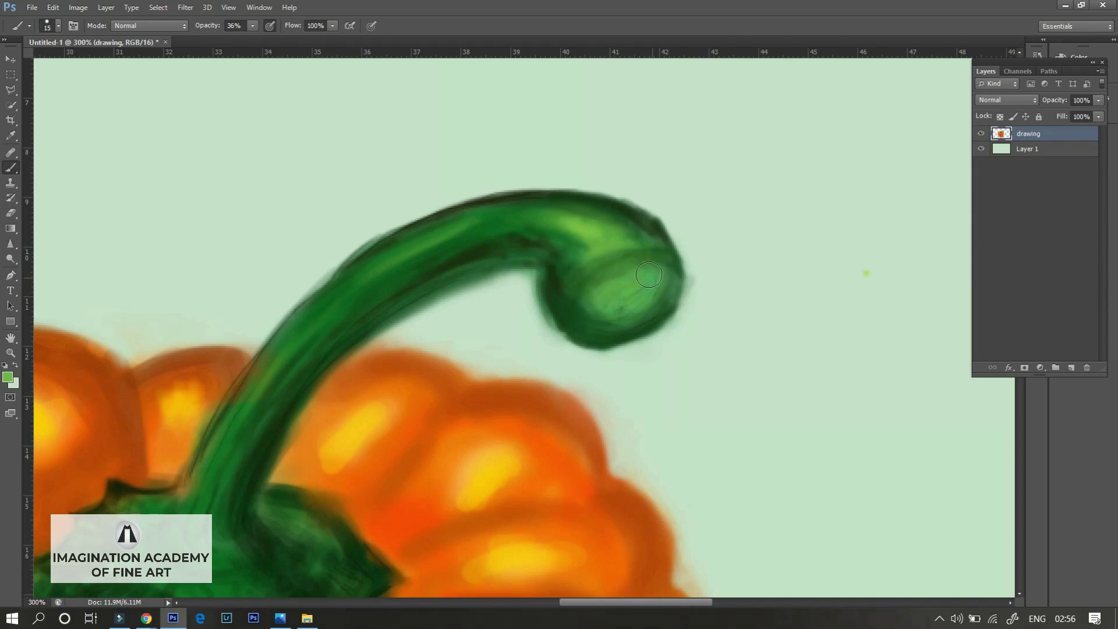
{"action": "key", "text": "ctrl+0"}
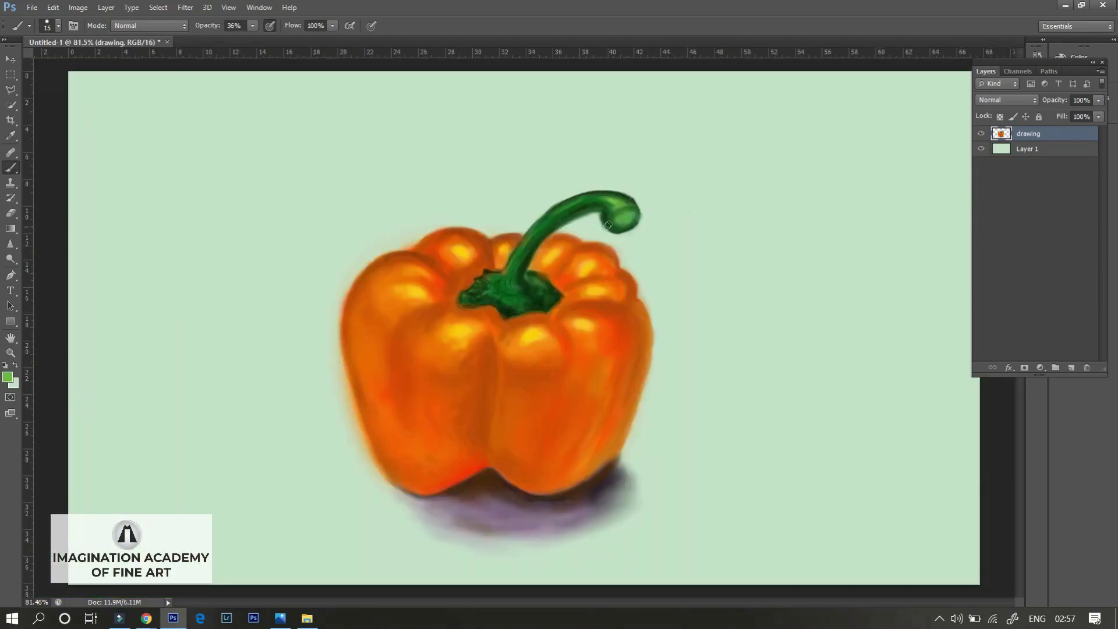
- Sample a yellow from a highlight on the pepper
{"action": "scroll", "coordinate": [608, 225], "scroll_direction": "up", "scroll_amount": 2}
{"action": "left_click", "coordinate": [651, 243], "text": "alt"}
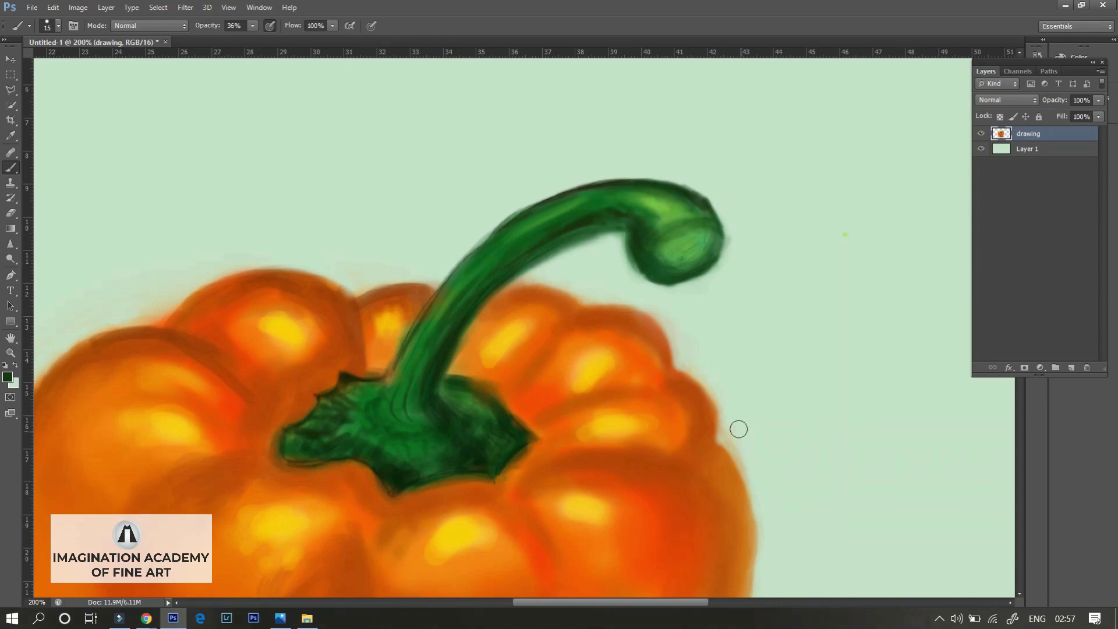
{"action": "key", "text": "ctrl+0"}
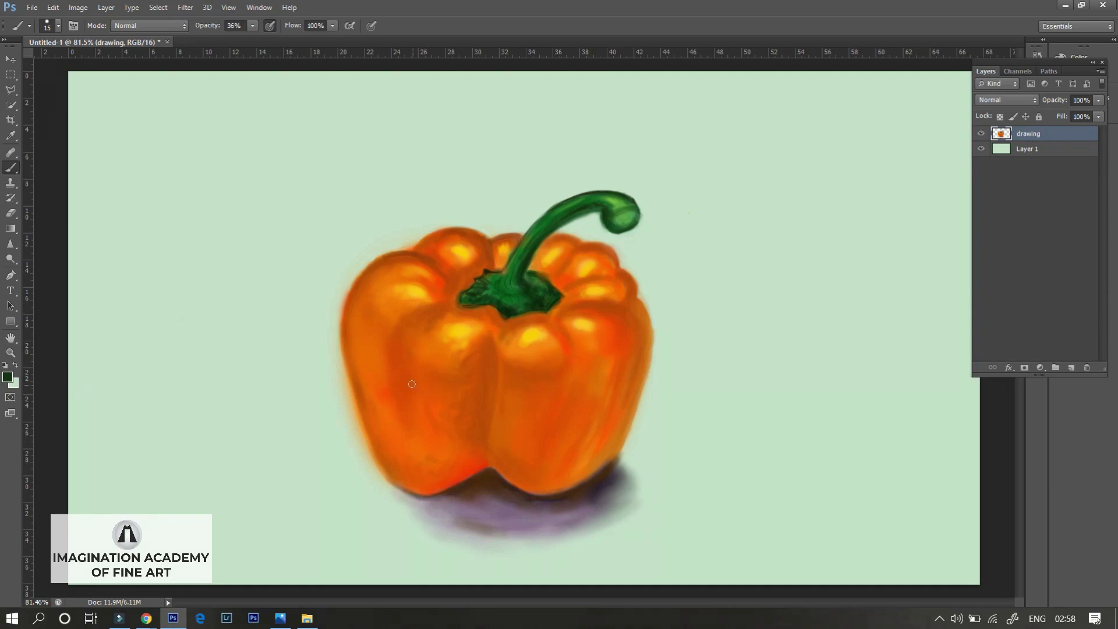
{"action": "left_click", "coordinate": [537, 330], "text": "alt"}
- Brighten the front-right and front-left lobes with a 58 px brush at 24% opacity
{"action": "right_click", "coordinate": [554, 398]}
{"action": "right_click", "coordinate": [554, 402]}
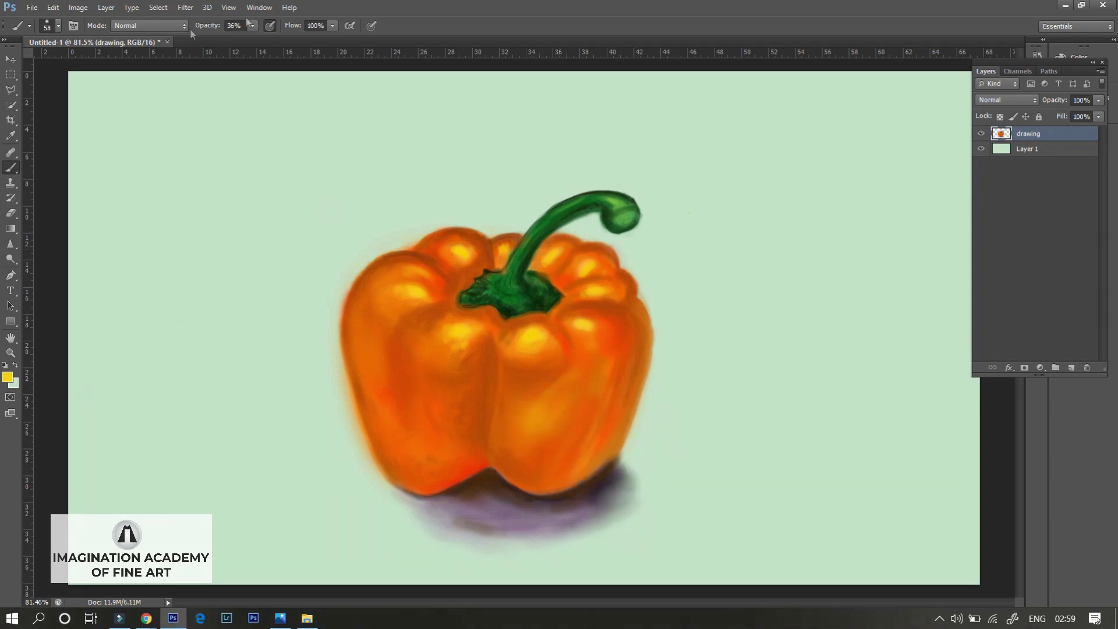
{"action": "key", "text": "2"}
{"action": "key", "text": "4"}
{"action": "mouse_move", "coordinate": [558, 406]}
{"action": "left_mouse_down"}
{"action": "mouse_move", "coordinate": [530, 411]}
{"action": "mouse_move", "coordinate": [594, 410]}
{"action": "left_mouse_up"}
{"action": "mouse_move", "coordinate": [475, 407]}
{"action": "left_mouse_down"}
{"action": "mouse_move", "coordinate": [437, 386]}
{"action": "mouse_move", "coordinate": [460, 443]}
{"action": "left_mouse_up"}
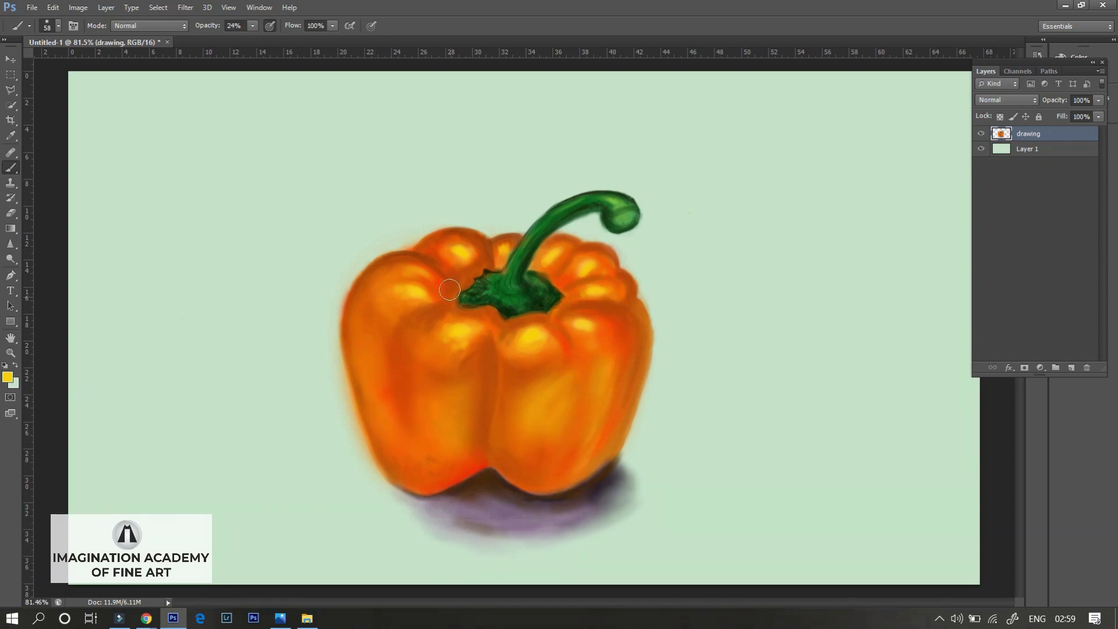
- With a 26 px brush, brighten the upper-left lobe and front-lobe highlight
{"action": "right_click", "coordinate": [479, 326]}
{"action": "left_click_drag", "start_coordinate": [505, 355], "coordinate": [502, 355]}
{"action": "mouse_move", "coordinate": [438, 343]}
{"action": "left_mouse_down"}
{"action": "mouse_move", "coordinate": [416, 332]}
{"action": "mouse_move", "coordinate": [428, 359]}
{"action": "left_mouse_up"}
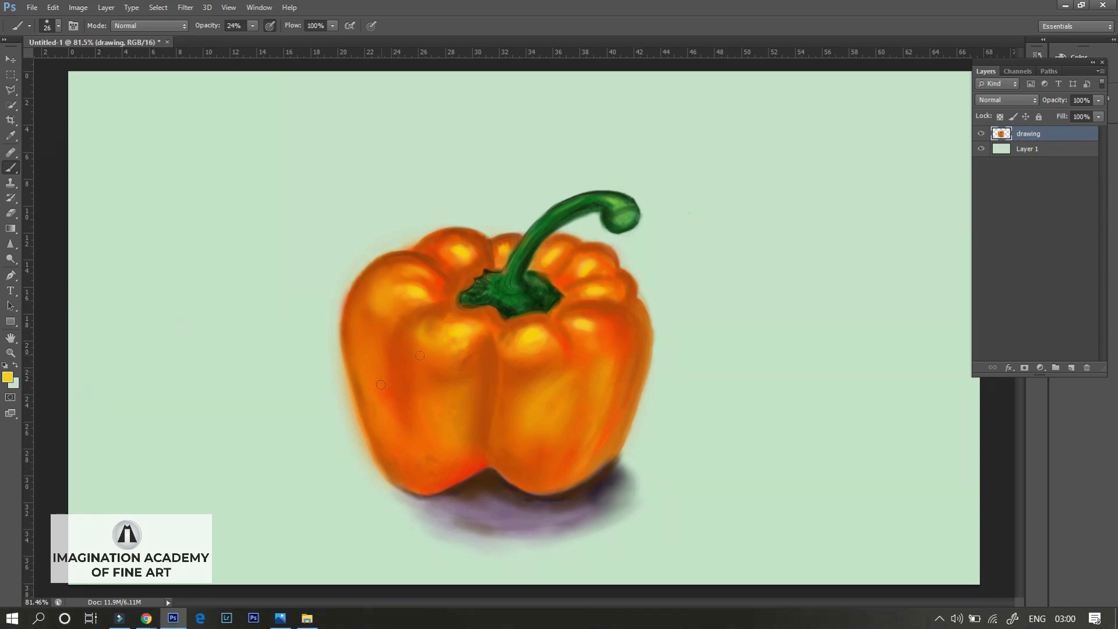
{"action": "mouse_move", "coordinate": [504, 352]}
{"action": "left_mouse_down"}
{"action": "mouse_move", "coordinate": [509, 365]}
{"action": "mouse_move", "coordinate": [518, 347]}
{"action": "mouse_move", "coordinate": [522, 367]}
{"action": "left_mouse_up"}
{"action": "left_click", "coordinate": [520, 353], "text": "alt"}
{"action": "left_click", "coordinate": [523, 344], "text": "alt"}
- Sample orange from the pepper's middle and set the brush size to 11
{"action": "left_click", "coordinate": [545, 400], "text": "alt"}
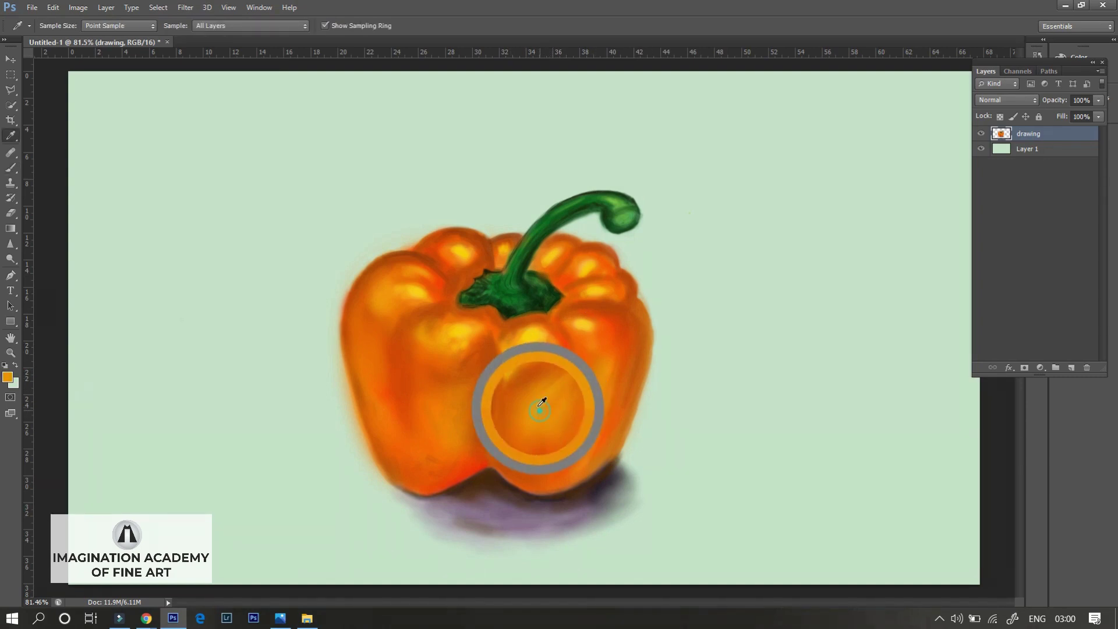
{"action": "right_click", "coordinate": [619, 396]}
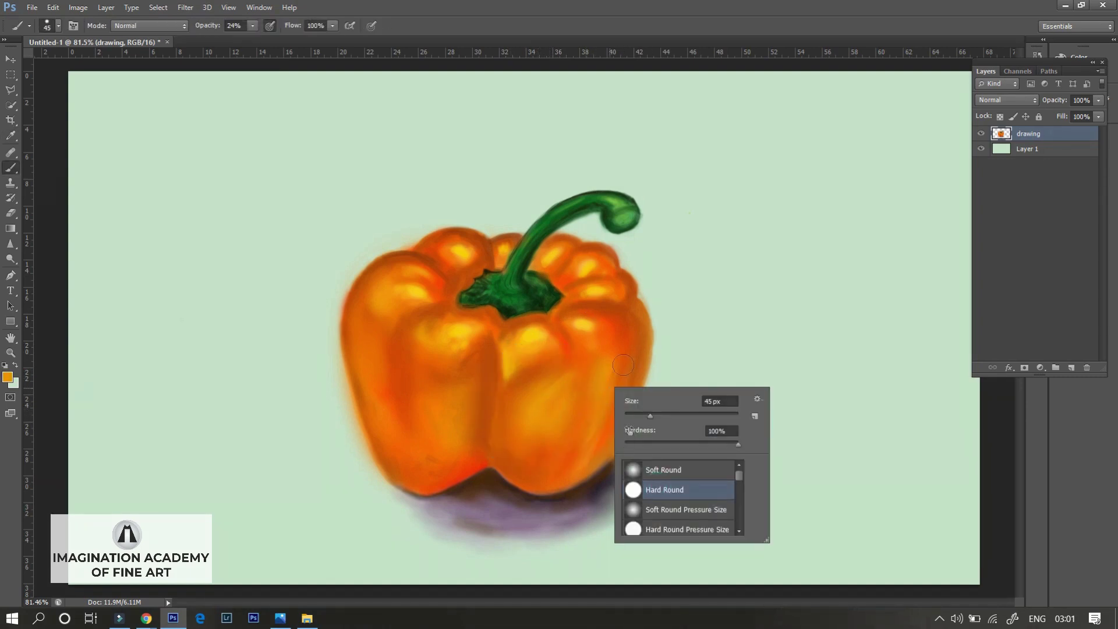
{"action": "key", "text": "Escape"}
{"action": "right_click", "coordinate": [639, 356]}
{"action": "key", "text": "Return"}
{"action": "left_click_drag", "start_coordinate": [658, 393], "coordinate": [665, 394]}
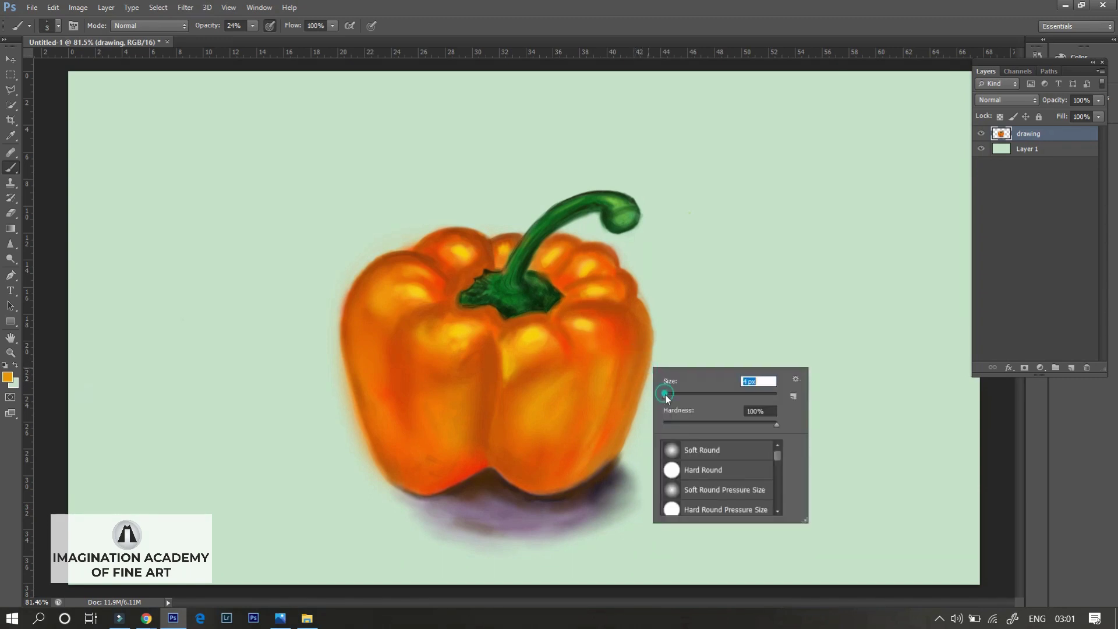
{"action": "key", "text": "Return"}
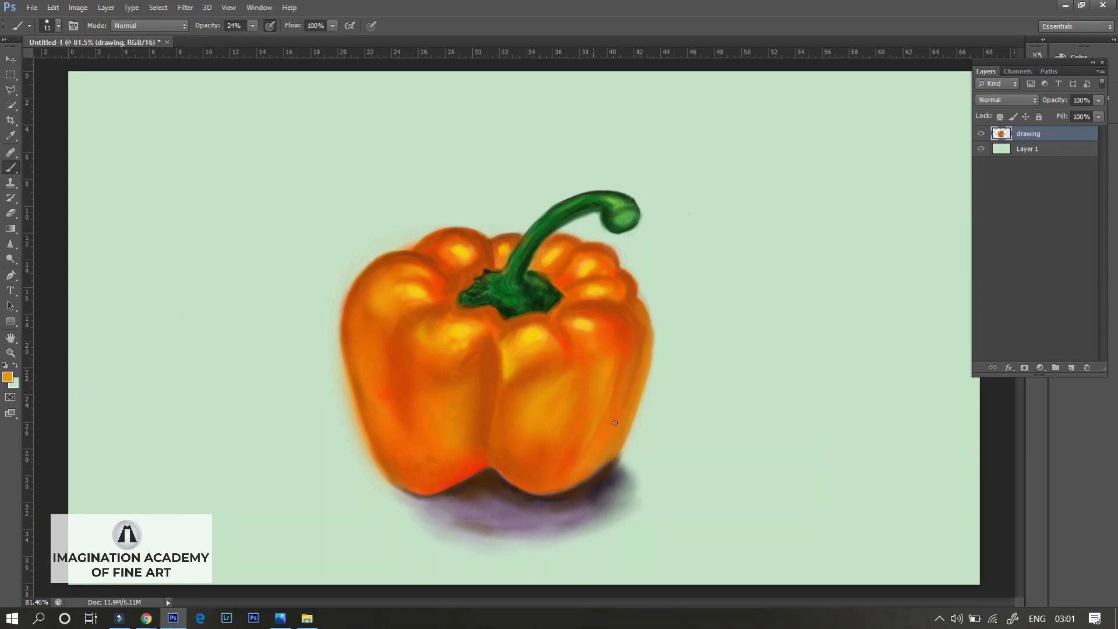
- Enlarge the brush to 33 and sample a lighter orange from the pepper
{"action": "right_click", "coordinate": [616, 422]}
{"action": "left_click_drag", "start_coordinate": [632, 457], "coordinate": [642, 457]}
{"action": "key", "text": "Return"}
{"action": "left_click", "coordinate": [535, 452], "text": "alt"}
{"action": "key", "text": "i"}
{"action": "left_click", "coordinate": [540, 409]}
{"action": "key", "text": "b"}
- Lighten the pepper's lower-left lobe with a yellower orange at brush size 29
{"action": "right_click", "coordinate": [548, 399]}
{"action": "double_click", "coordinate": [581, 478]}
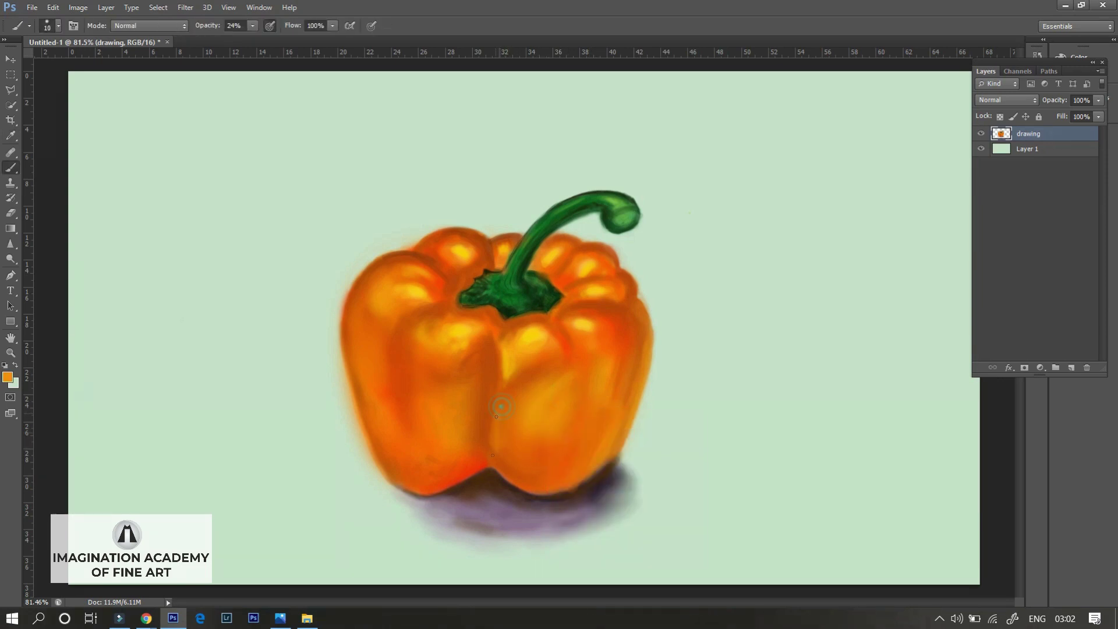
{"action": "right_click", "coordinate": [510, 469]}
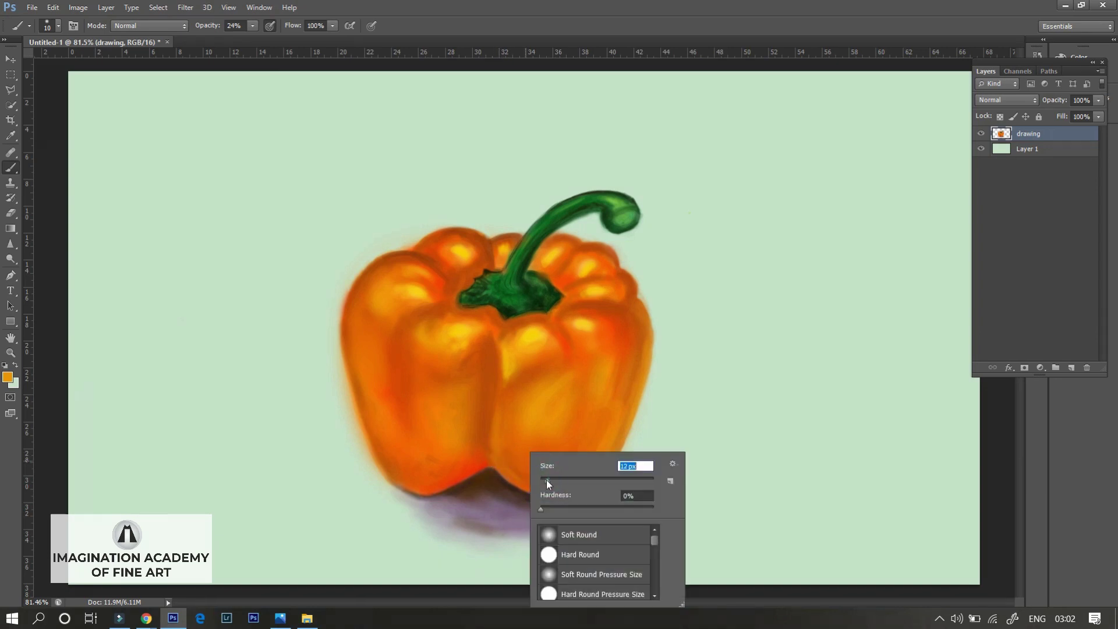
{"action": "key", "text": "Return"}
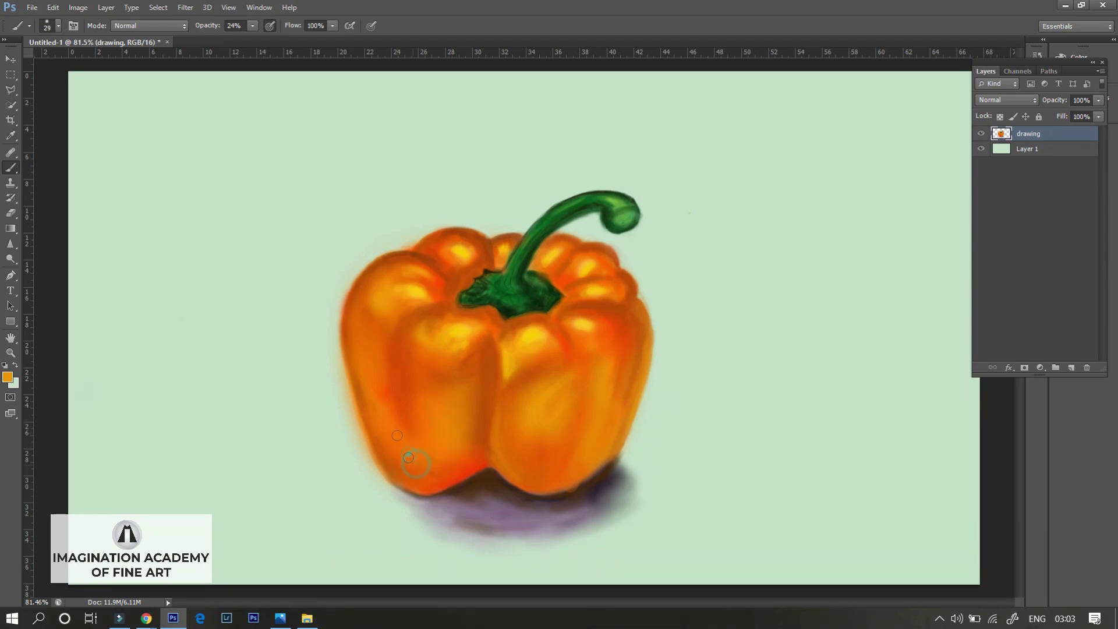
{"action": "left_click", "coordinate": [449, 332], "text": "alt"}
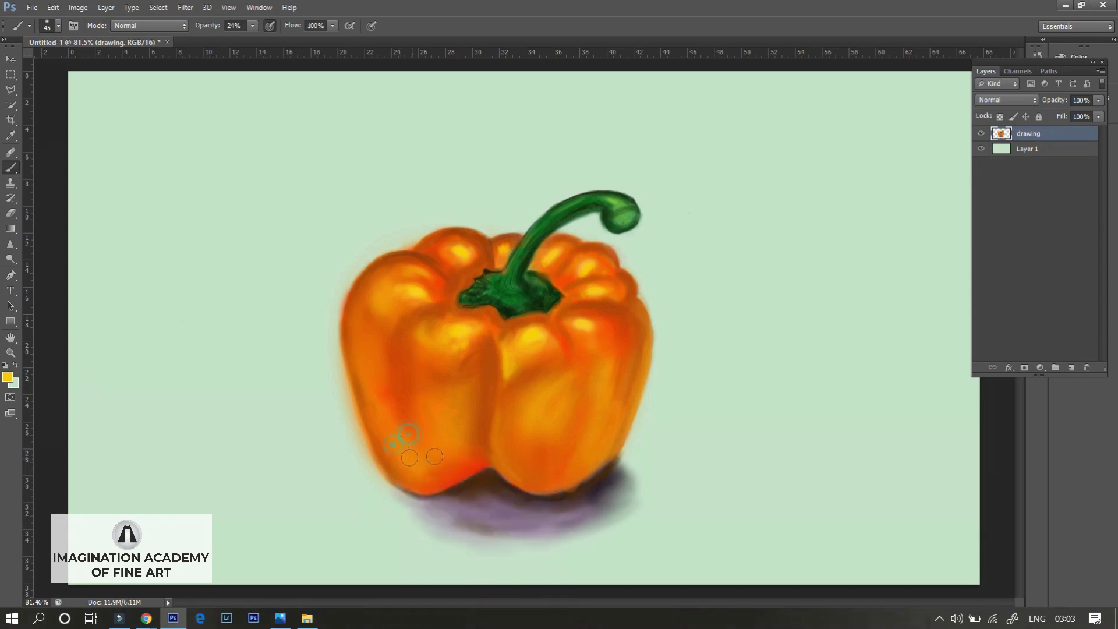
{"action": "left_click_drag", "start_coordinate": [401, 459], "coordinate": [439, 457]}
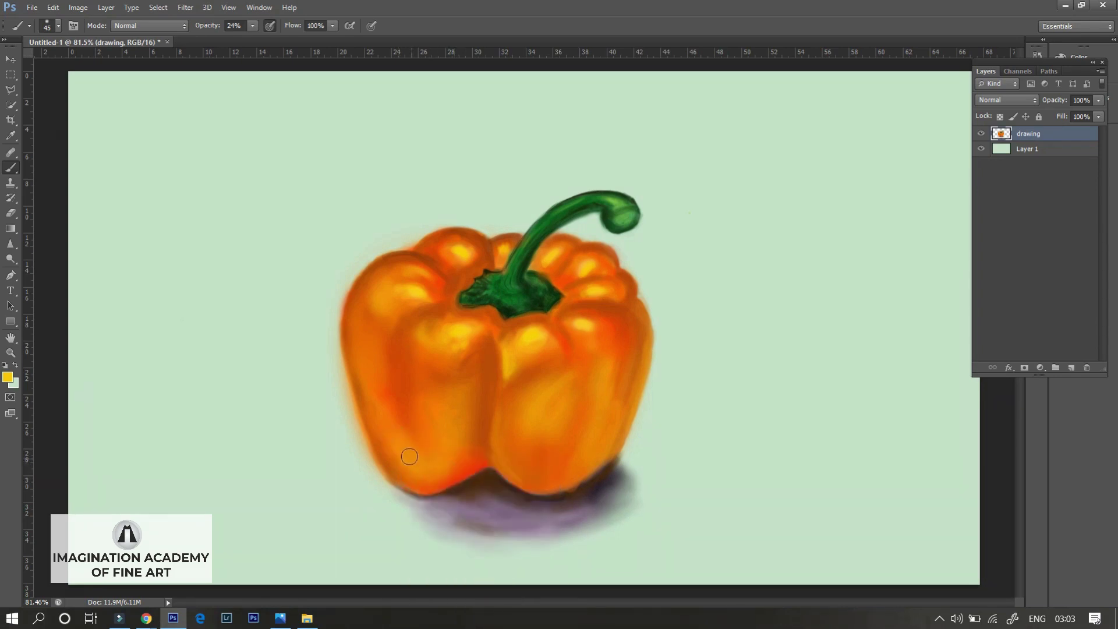
- Lighten the pepper's left and lower-left edges with a 15 px brush
{"action": "right_click", "coordinate": [369, 403]}
{"action": "type", "text": "15"}
{"action": "key", "text": "Return"}
{"action": "left_click_drag", "start_coordinate": [367, 405], "coordinate": [350, 340]}
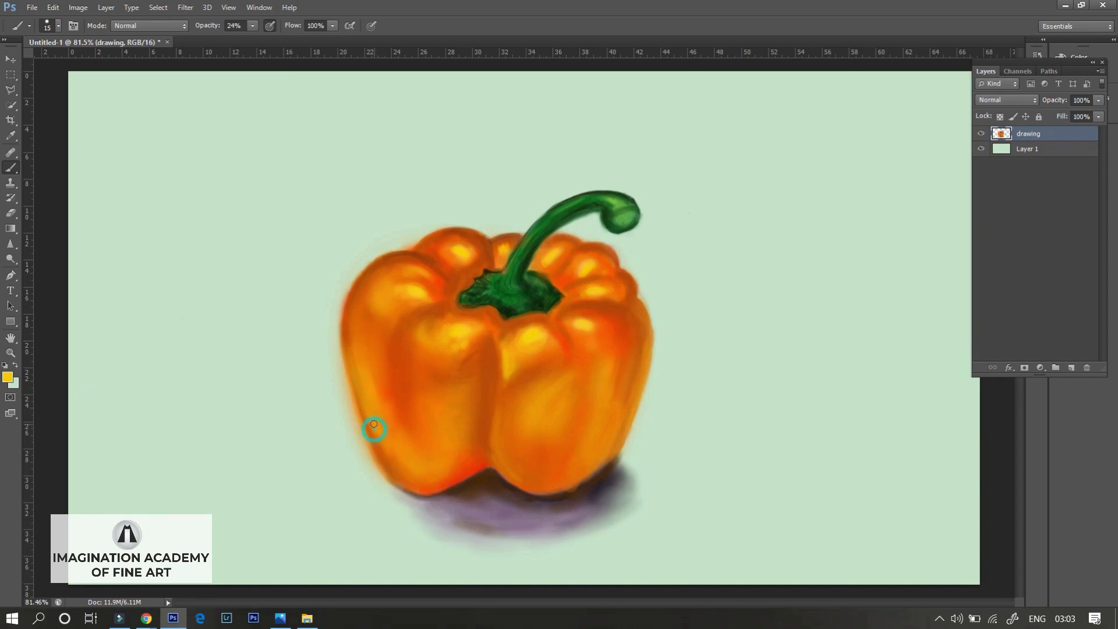
{"action": "mouse_move", "coordinate": [388, 408]}
{"action": "left_mouse_down"}
{"action": "mouse_move", "coordinate": [387, 463]}
{"action": "mouse_move", "coordinate": [398, 464]}
{"action": "left_mouse_up"}
- Choose a pale yellow paint colour
{"action": "left_click", "coordinate": [7, 377]}
{"action": "left_click", "coordinate": [711, 255]}
{"action": "left_click", "coordinate": [943, 240]}
- Paint pale yellow highlights along the pepper's left and lower-left edges
{"action": "left_click_drag", "start_coordinate": [351, 357], "coordinate": [361, 402]}
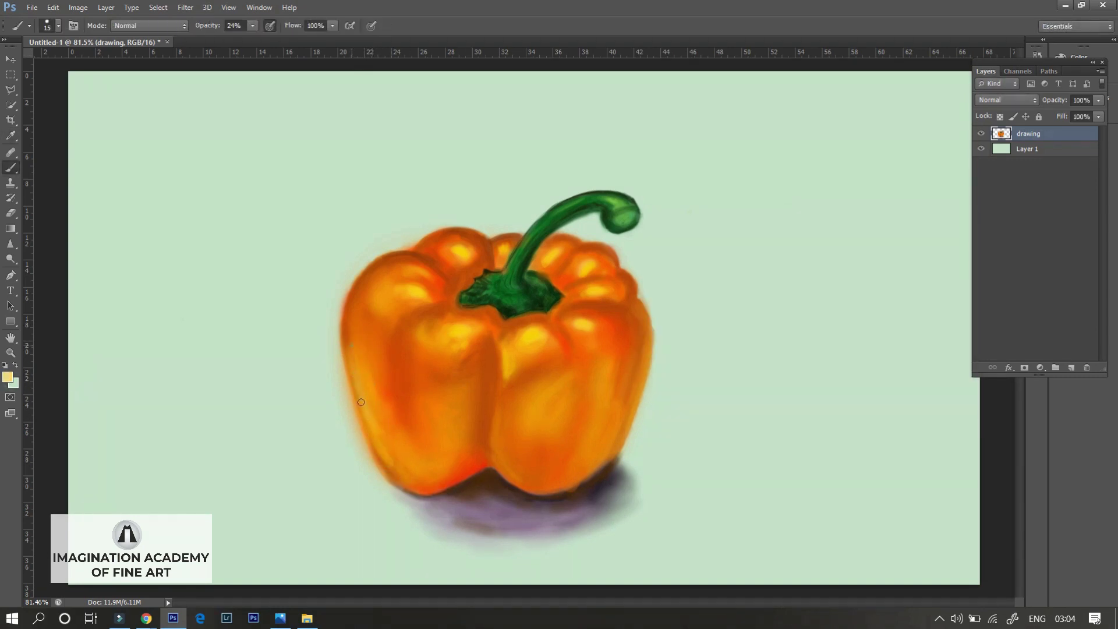
{"action": "right_click", "coordinate": [393, 356]}
{"action": "left_click", "coordinate": [7, 377]}
{"action": "left_click", "coordinate": [929, 240]}
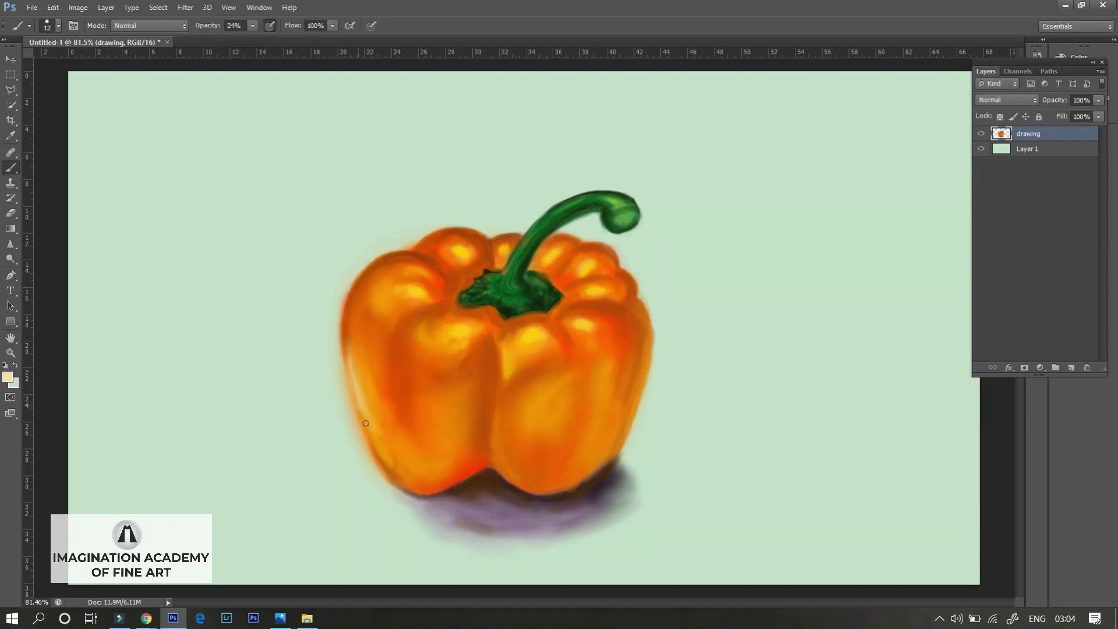
{"action": "mouse_move", "coordinate": [350, 343]}
{"action": "left_mouse_down"}
{"action": "mouse_move", "coordinate": [345, 309]}
{"action": "mouse_move", "coordinate": [349, 318]}
{"action": "left_mouse_up"}
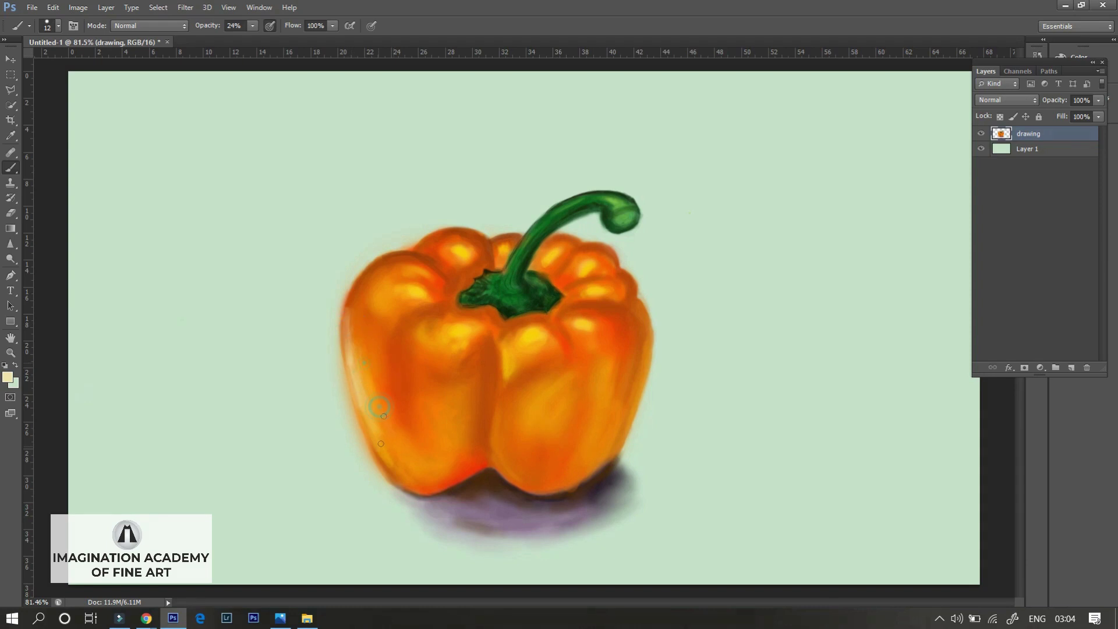
{"action": "mouse_move", "coordinate": [372, 445]}
{"action": "left_mouse_down"}
{"action": "mouse_move", "coordinate": [384, 469]}
{"action": "mouse_move", "coordinate": [412, 478]}
{"action": "left_mouse_up"}
- Soften the right and bottom contours, then dab the upper right with a Soft Round brush
{"action": "mouse_move", "coordinate": [622, 427]}
{"action": "left_mouse_down"}
{"action": "mouse_move", "coordinate": [637, 374]}
{"action": "mouse_move", "coordinate": [645, 378]}
{"action": "left_mouse_up"}
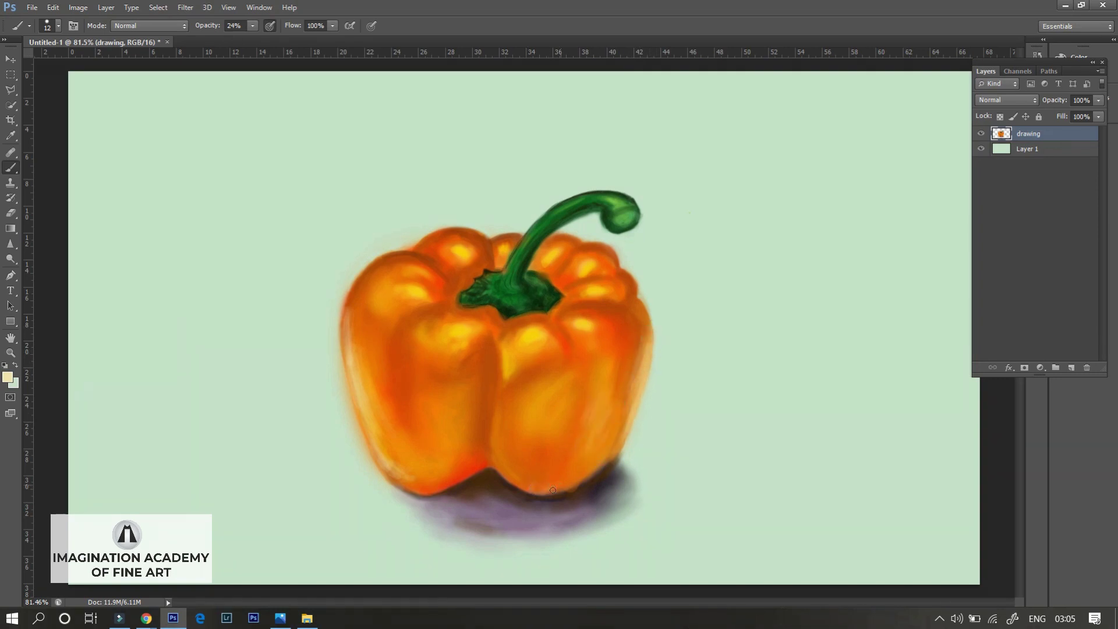
{"action": "left_click_drag", "start_coordinate": [568, 480], "coordinate": [536, 500]}
{"action": "right_click", "coordinate": [533, 485]}
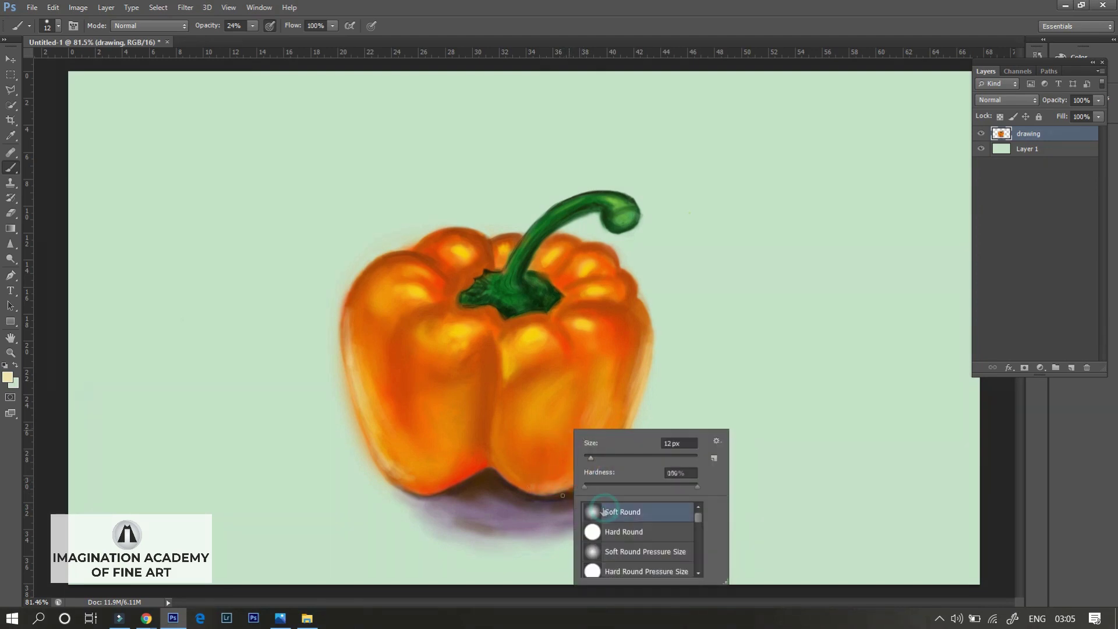
{"action": "left_click", "coordinate": [559, 478]}
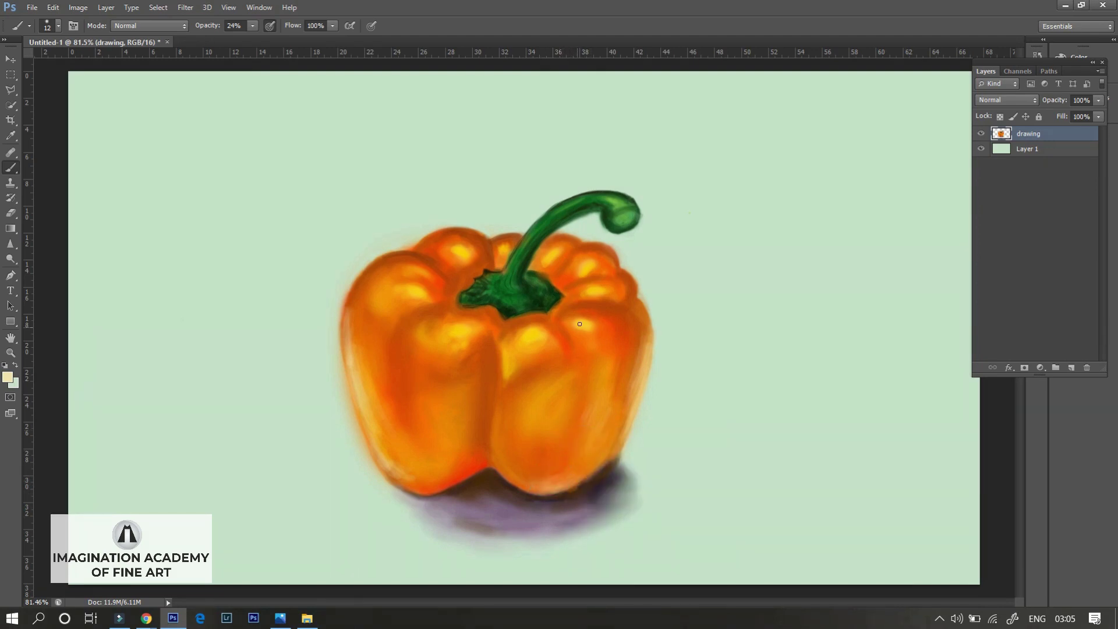
{"action": "left_click", "coordinate": [614, 300]}
- Check the colour-sampling and brush settings, then sample a yellow-orange from the pepper
{"action": "key", "text": "i"}
{"action": "scroll", "coordinate": [565, 265], "scroll_direction": "up", "scroll_amount": 2}
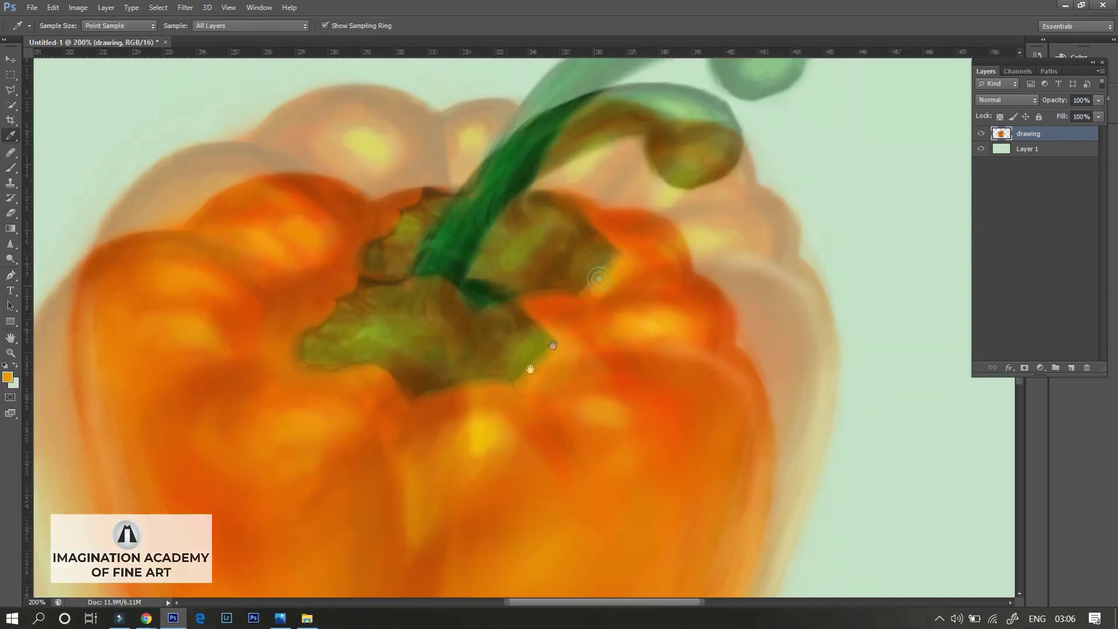
{"action": "right_click", "coordinate": [643, 330]}
{"action": "key", "text": "Escape"}
{"action": "key", "text": "b"}
{"action": "right_click", "coordinate": [623, 326]}
{"action": "key", "text": "Escape"}
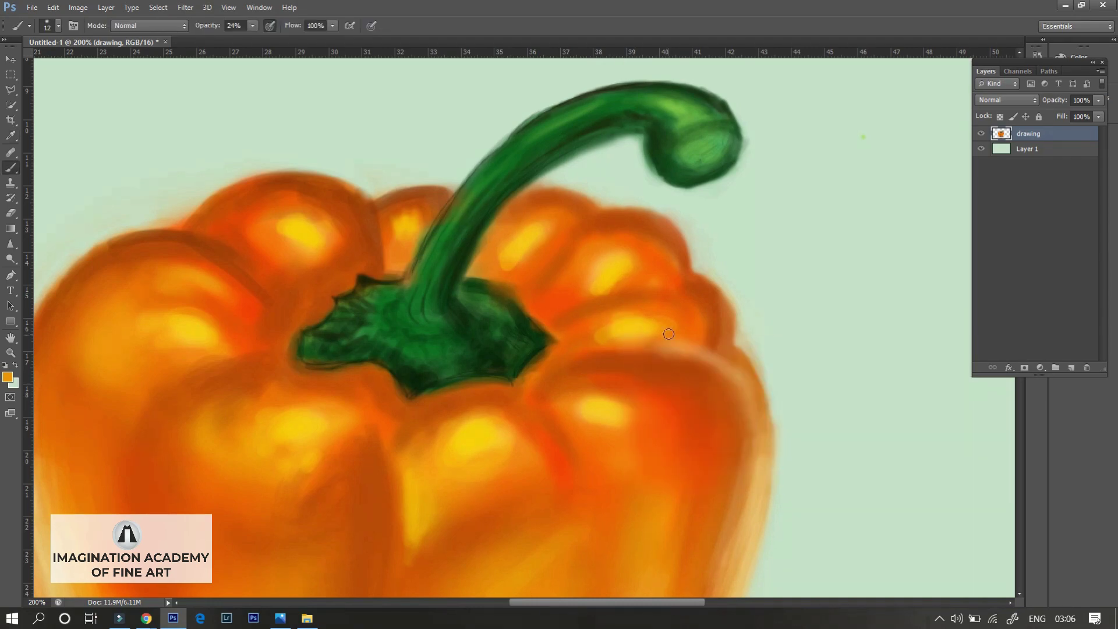
{"action": "left_click", "coordinate": [621, 317]}
{"action": "left_click", "coordinate": [656, 319], "text": "alt"}
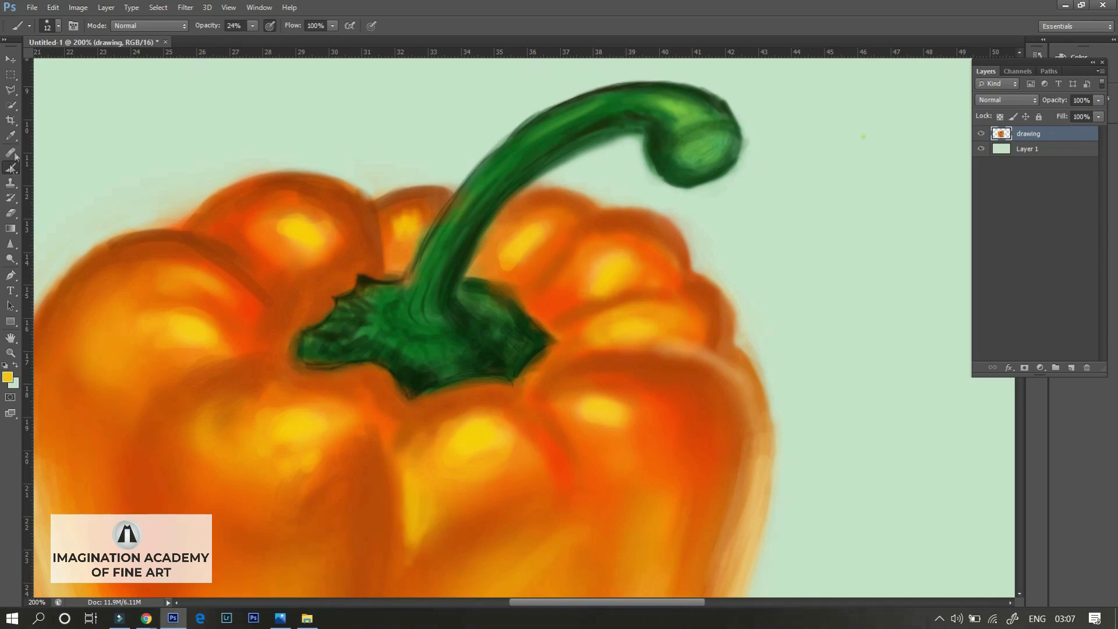
- Switch to the Mixer Brush at 26 px and pick a light cream paint colour
{"action": "left_click_drag", "start_coordinate": [11, 168], "coordinate": [58, 203]}
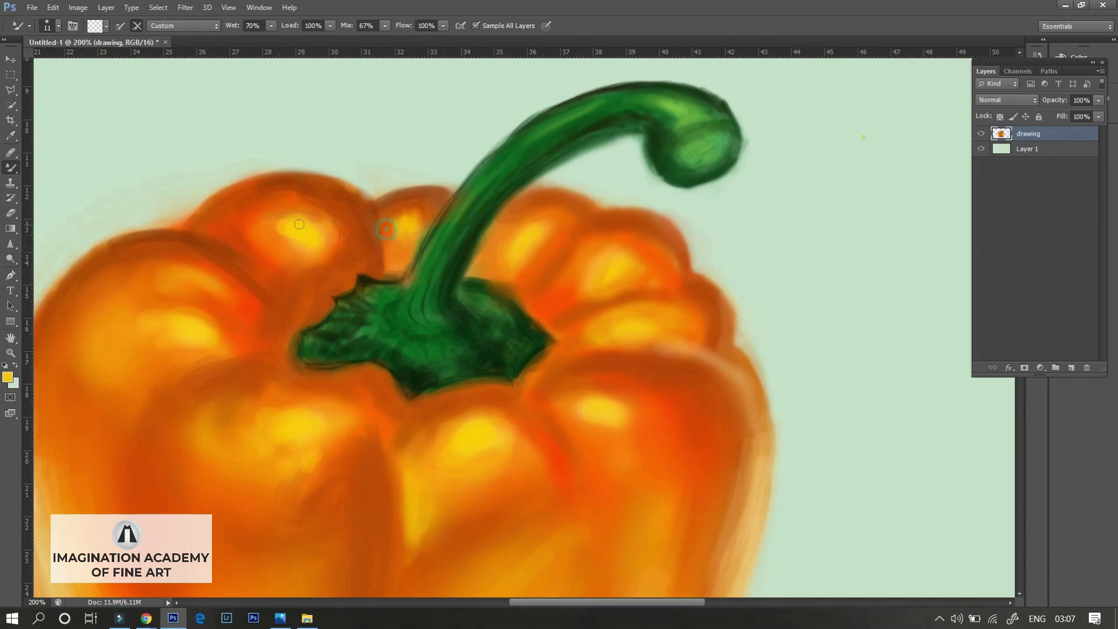
{"action": "right_click", "coordinate": [175, 337]}
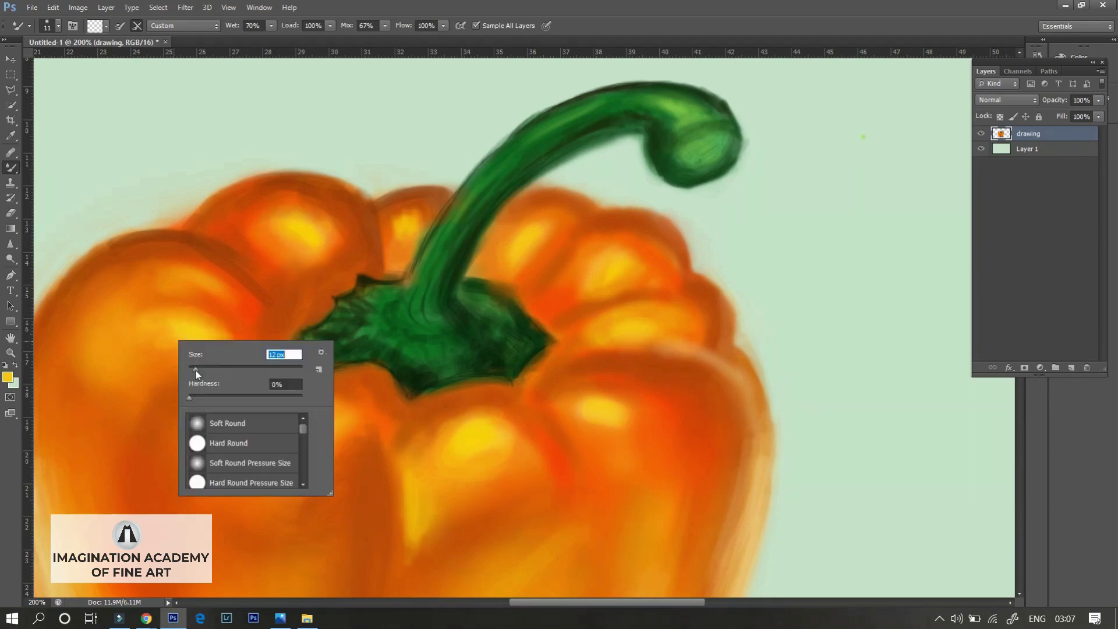
{"action": "left_click_drag", "start_coordinate": [196, 374], "coordinate": [205, 373]}
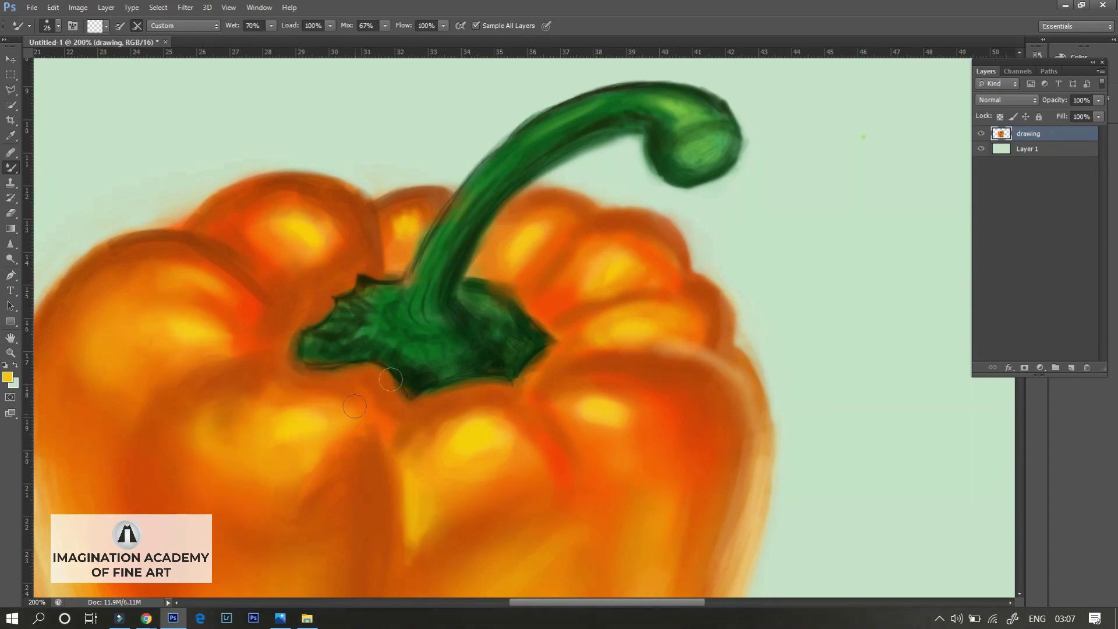
{"action": "right_click", "coordinate": [10, 168]}
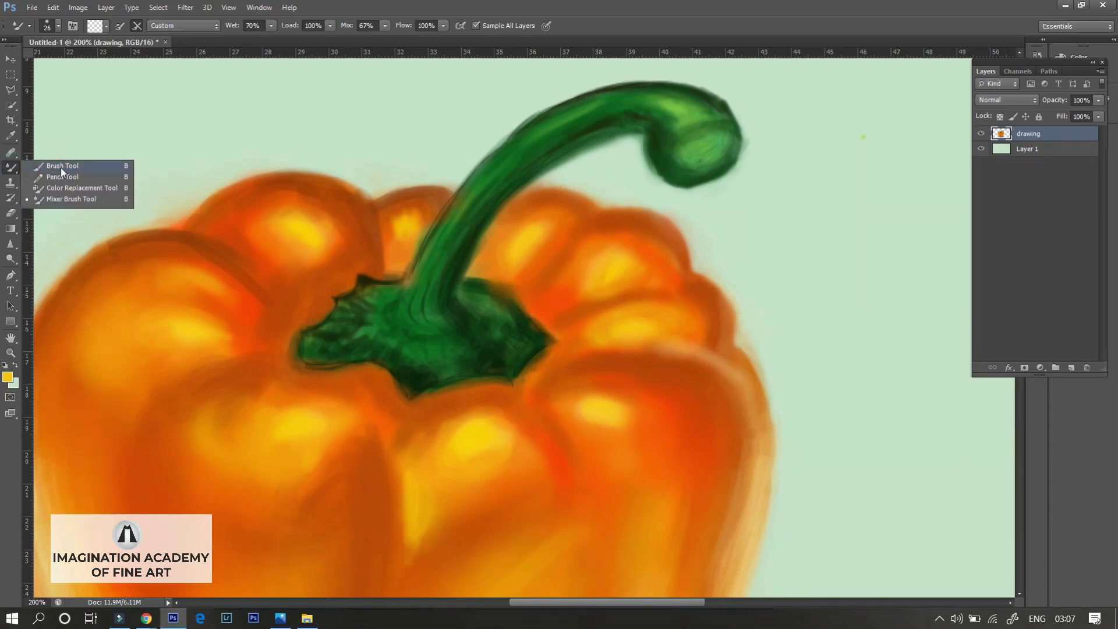
{"action": "left_click", "coordinate": [600, 412]}
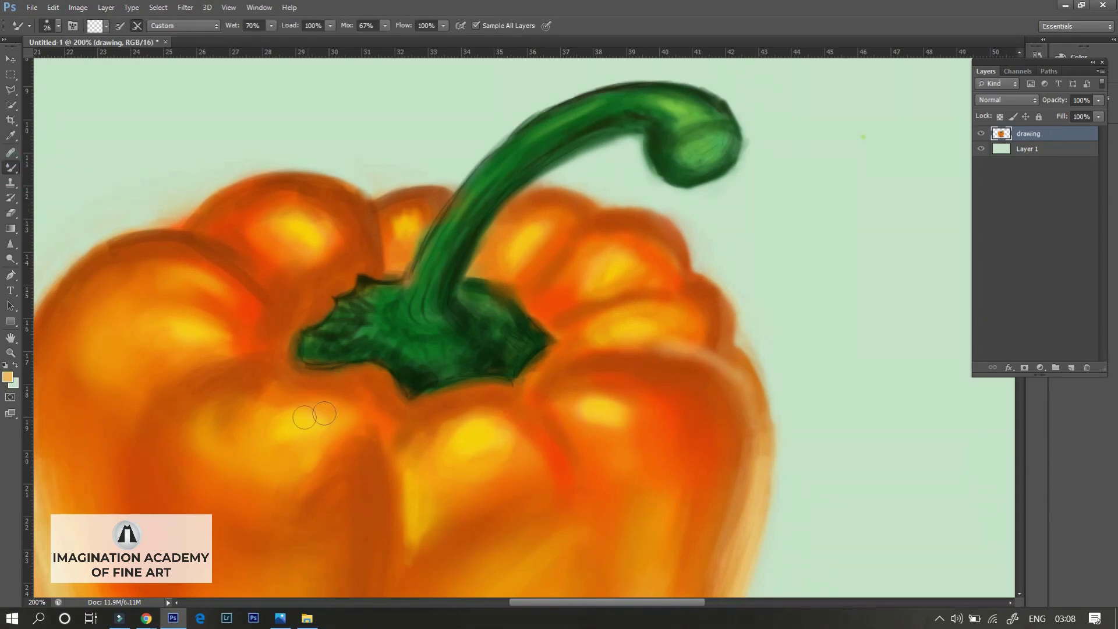
{"action": "left_click", "coordinate": [7, 377]}
{"action": "left_click", "coordinate": [702, 252]}
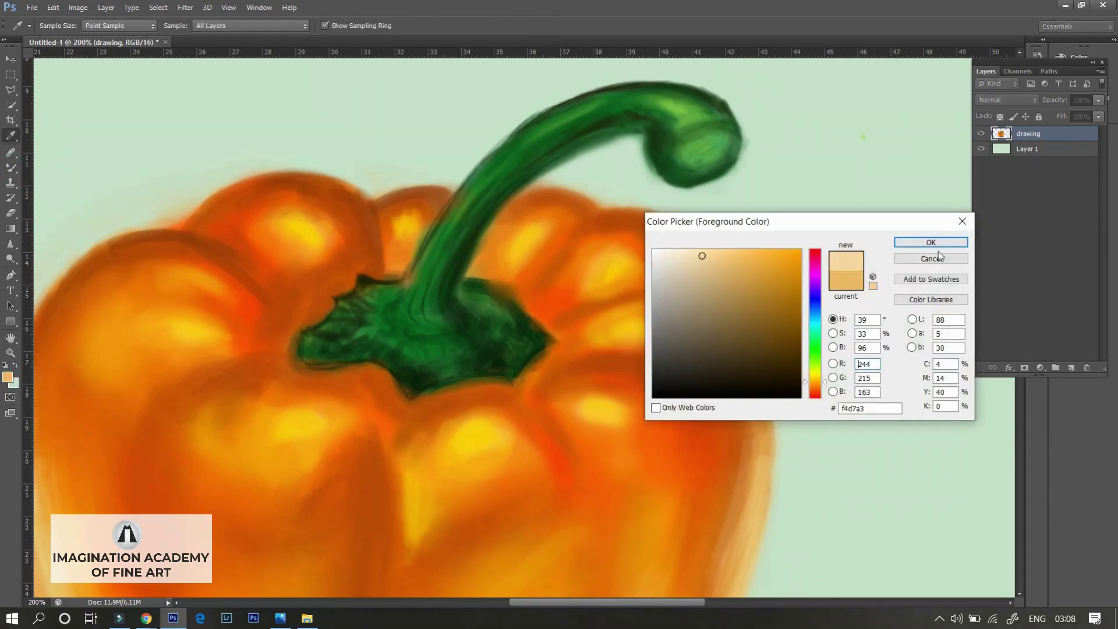
{"action": "left_click", "coordinate": [932, 243]}
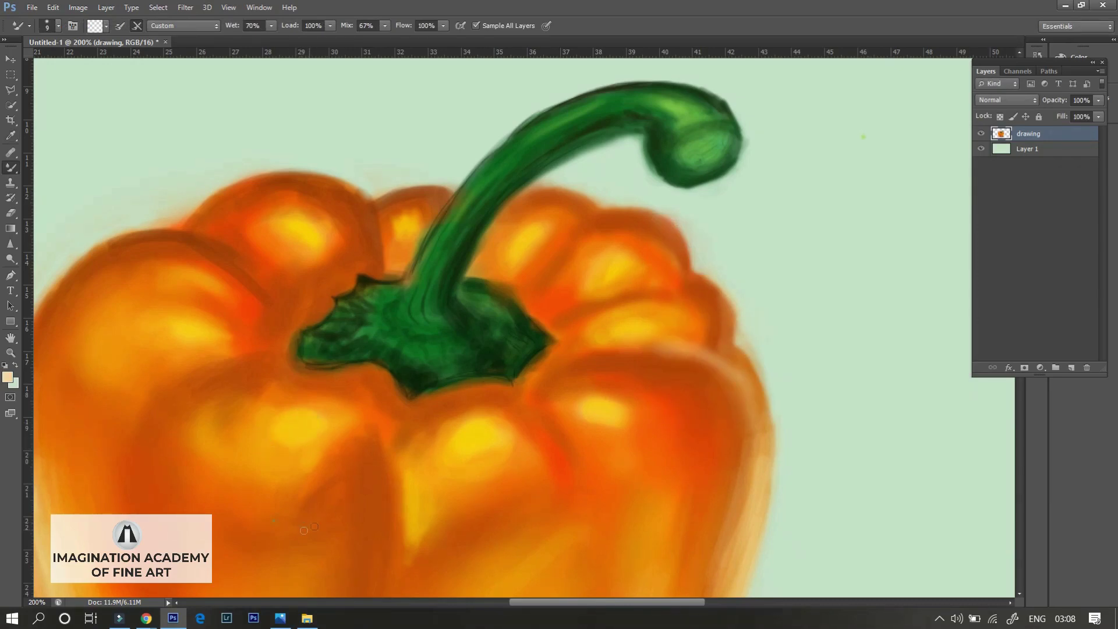
- Sample yellow-orange from the right lobe and reselect the wet Mixer Brush at 43 px
{"action": "left_click", "coordinate": [594, 402], "text": "alt"}
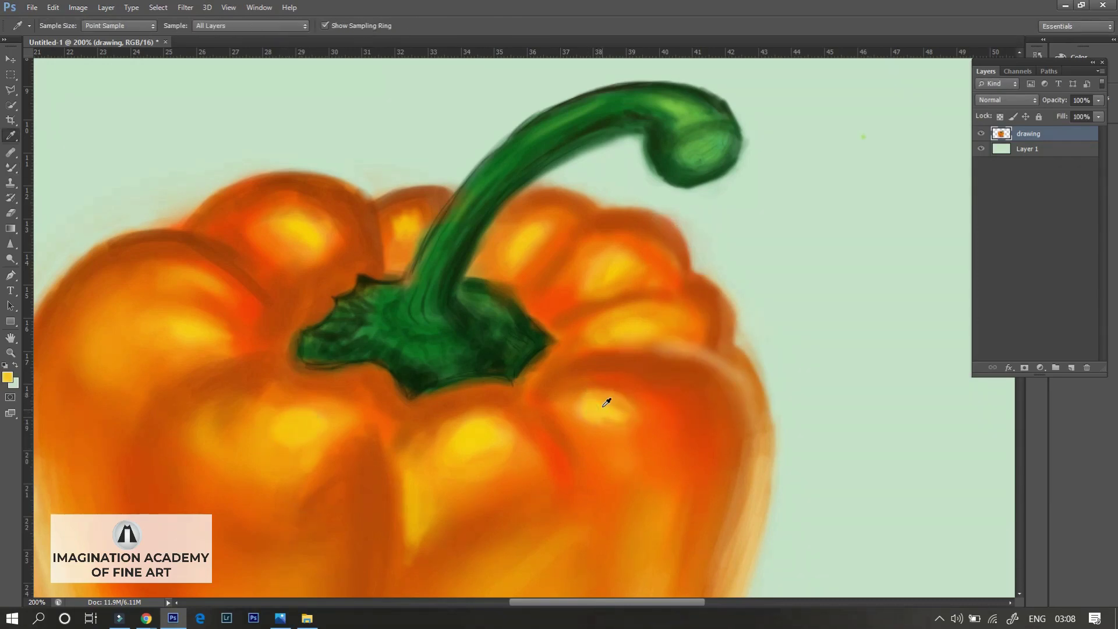
{"action": "right_click", "coordinate": [617, 398]}
{"action": "key", "text": "Escape"}
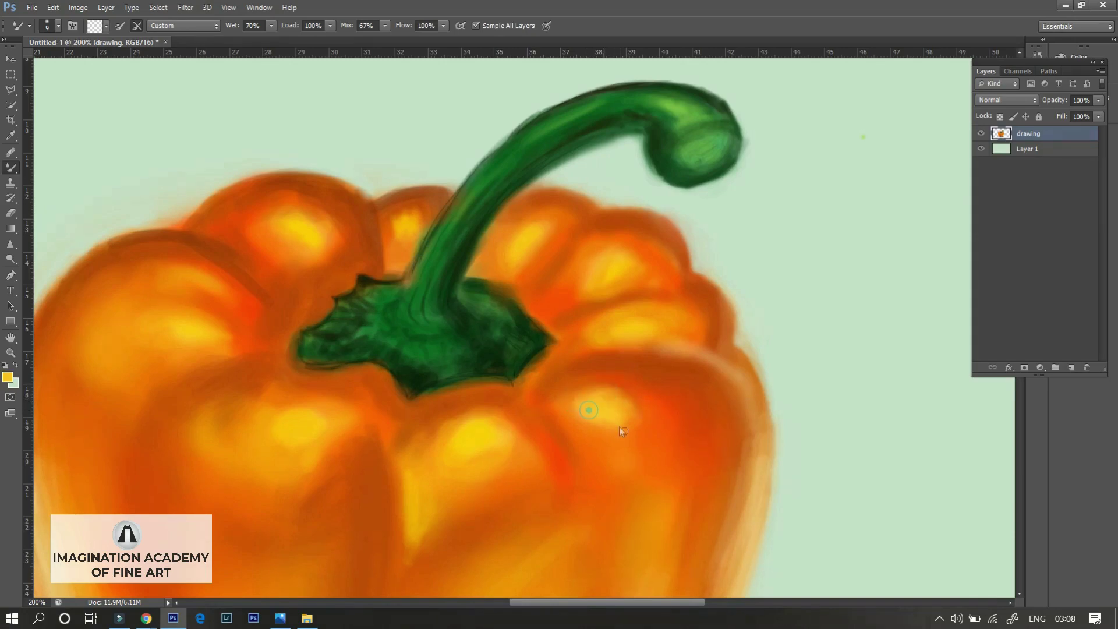
{"action": "right_click", "coordinate": [654, 408]}
{"action": "key", "text": "Escape"}
{"action": "right_click", "coordinate": [10, 168]}
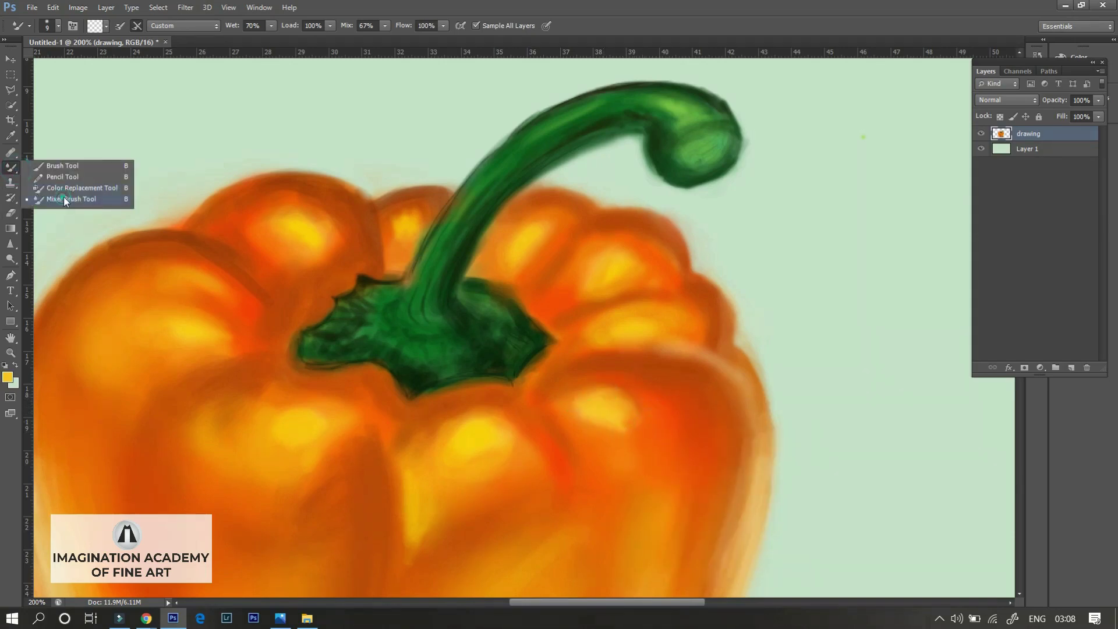
{"action": "left_click", "coordinate": [107, 204]}
{"action": "right_click", "coordinate": [616, 396]}
{"action": "key", "text": "Escape"}
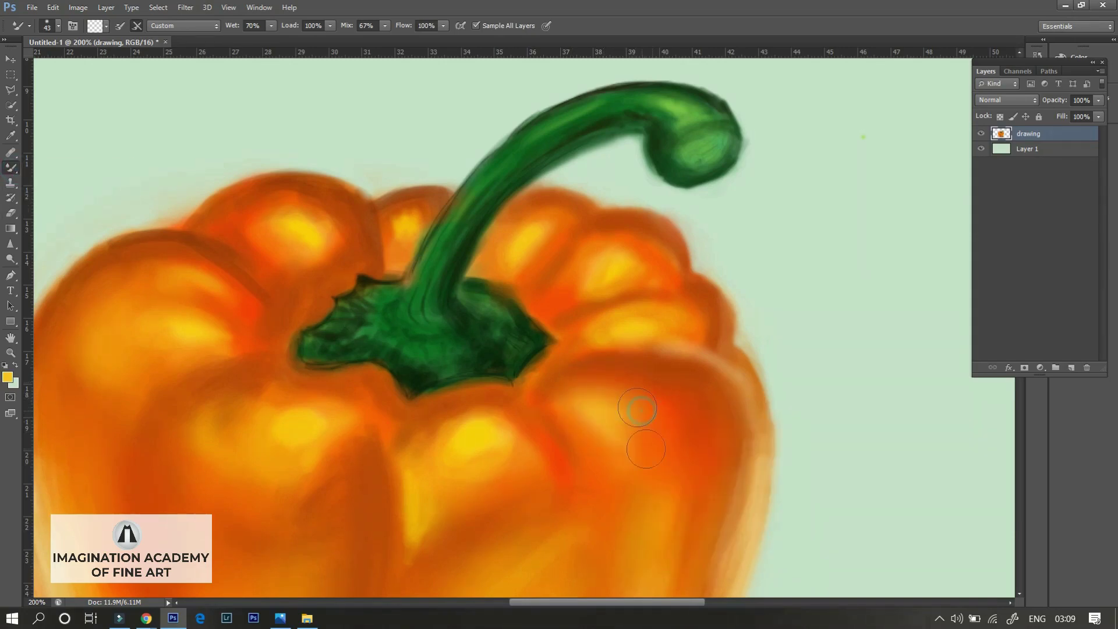
{"action": "key", "text": "ctrl+0"}
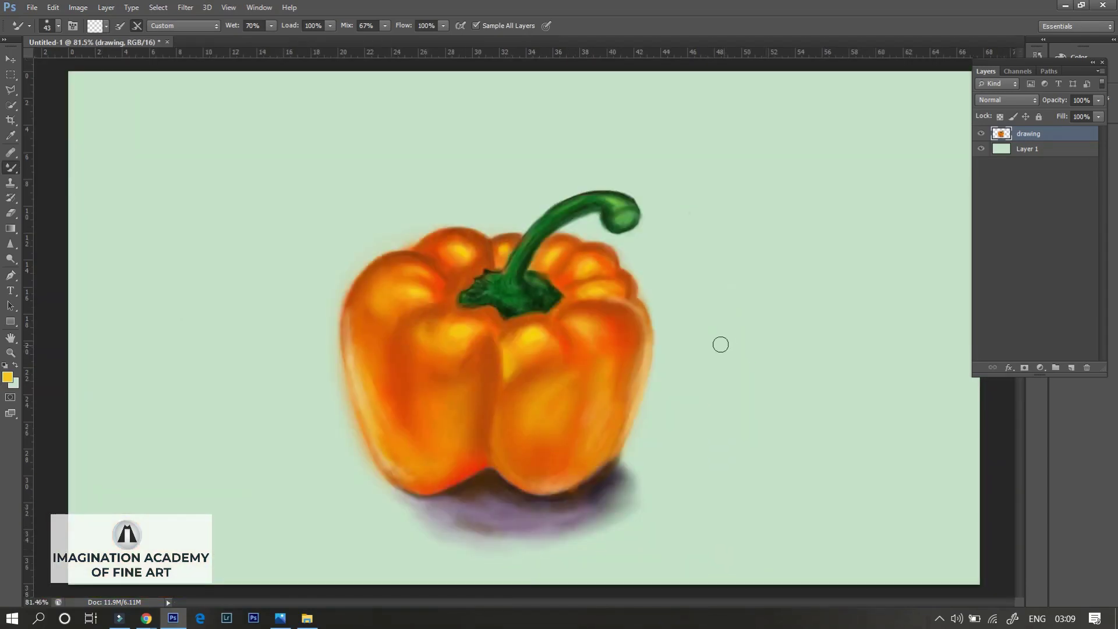
- Sample orange from the pepper and set the brush size to 30 px
{"action": "left_click", "coordinate": [560, 383], "text": "alt"}
{"action": "right_click", "coordinate": [575, 359]}
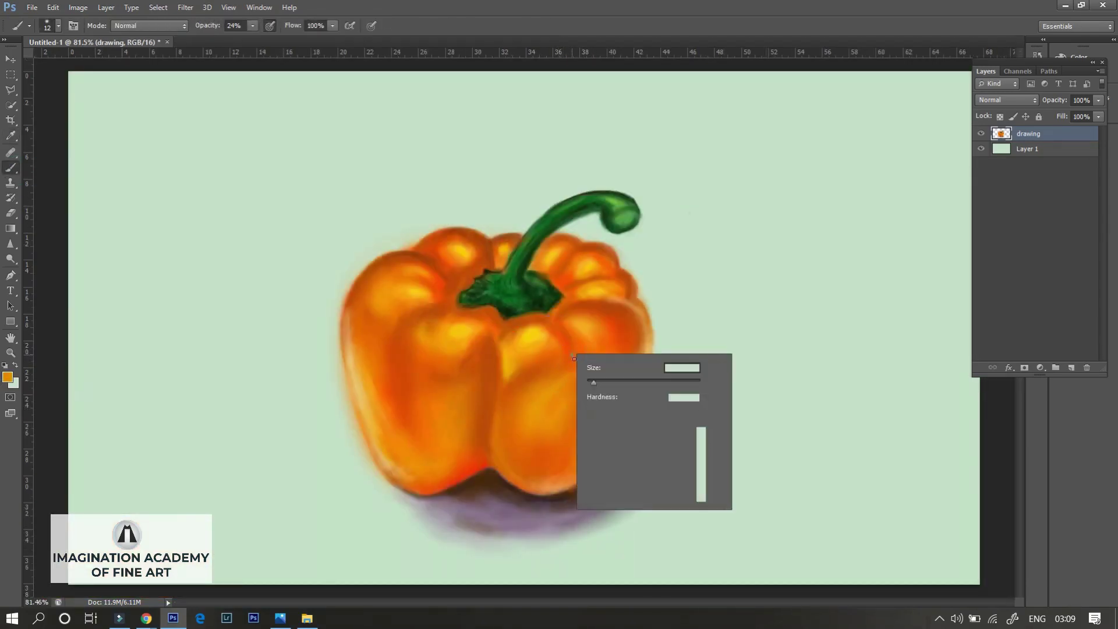
{"action": "type", "text": "30"}
{"action": "key", "text": "Return"}
- Sample oranges around the right lobe and paint soft strokes down its right edge
{"action": "left_click", "coordinate": [569, 360], "text": "alt"}
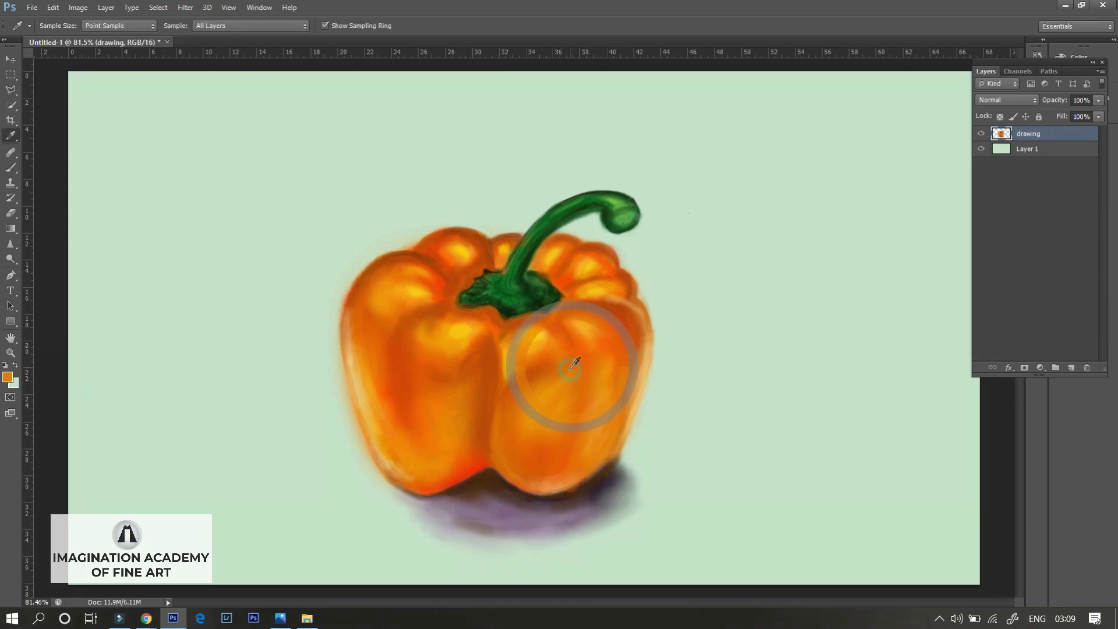
{"action": "left_click", "coordinate": [609, 345], "text": "alt"}
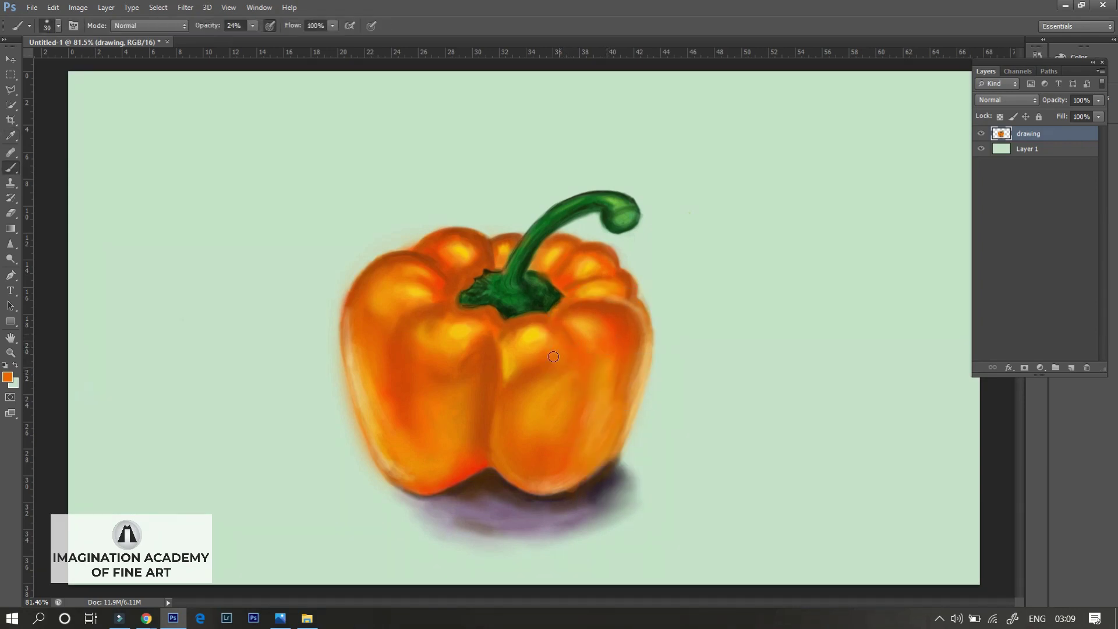
{"action": "left_click", "coordinate": [548, 365], "text": "alt"}
{"action": "left_click", "coordinate": [610, 329], "text": "alt"}
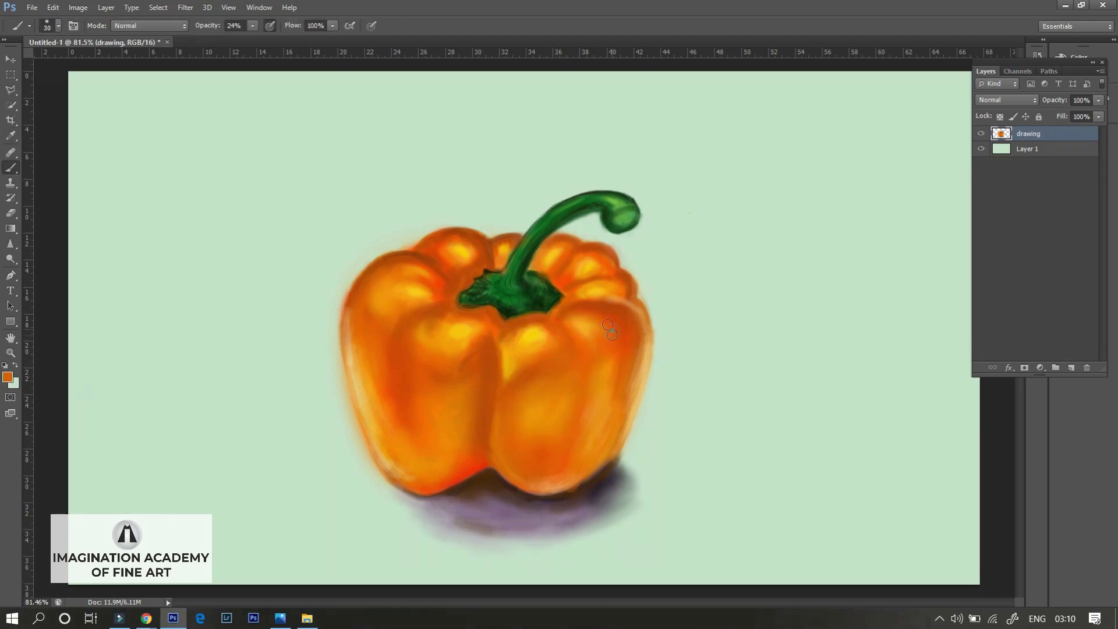
{"action": "left_click", "coordinate": [605, 349], "text": "alt"}
{"action": "left_click", "coordinate": [569, 383], "text": "alt"}
{"action": "left_click_drag", "start_coordinate": [607, 332], "coordinate": [615, 419]}
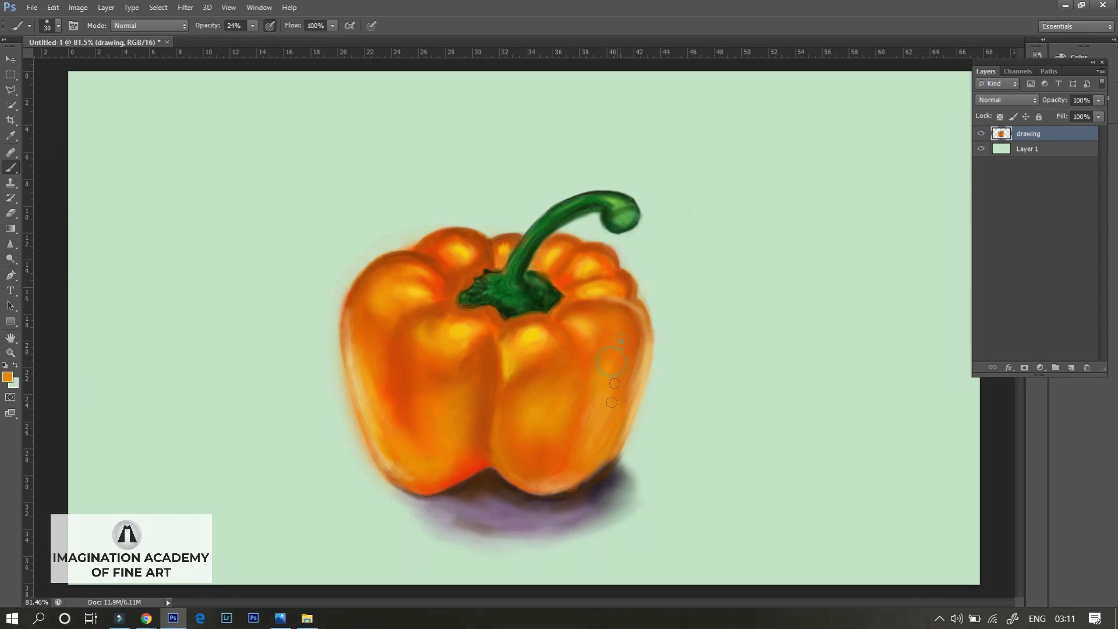
{"action": "left_click_drag", "start_coordinate": [651, 337], "coordinate": [603, 453]}
{"action": "left_click_drag", "start_coordinate": [423, 362], "coordinate": [427, 353]}
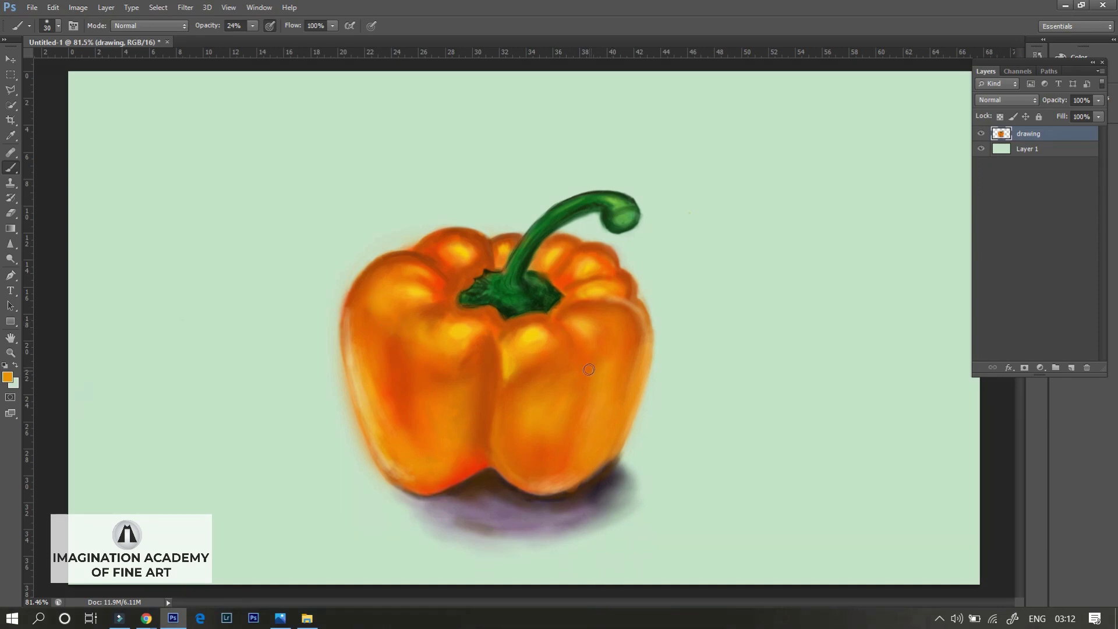
- Zoom to 100%, preview inverted colours, then fit the whole pepper back in view
{"action": "key", "text": "ctrl+plus"}
{"action": "key", "text": "ctrl+i"}
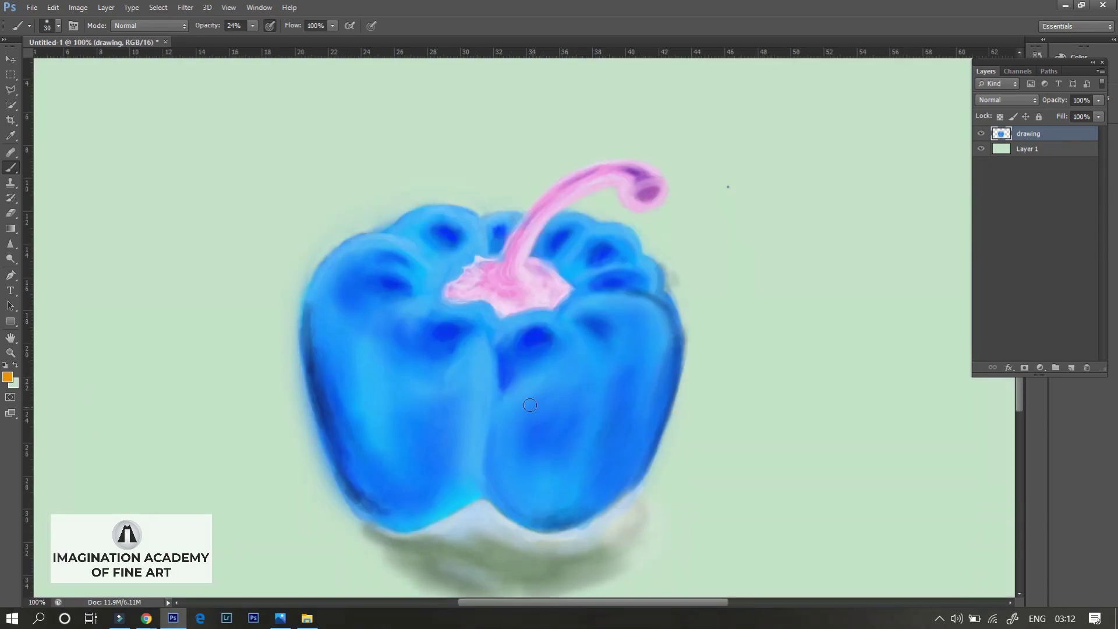
{"action": "key", "text": "ctrl+z"}
{"action": "key", "text": "ctrl+minus"}
{"action": "key", "text": "ctrl+minus"}
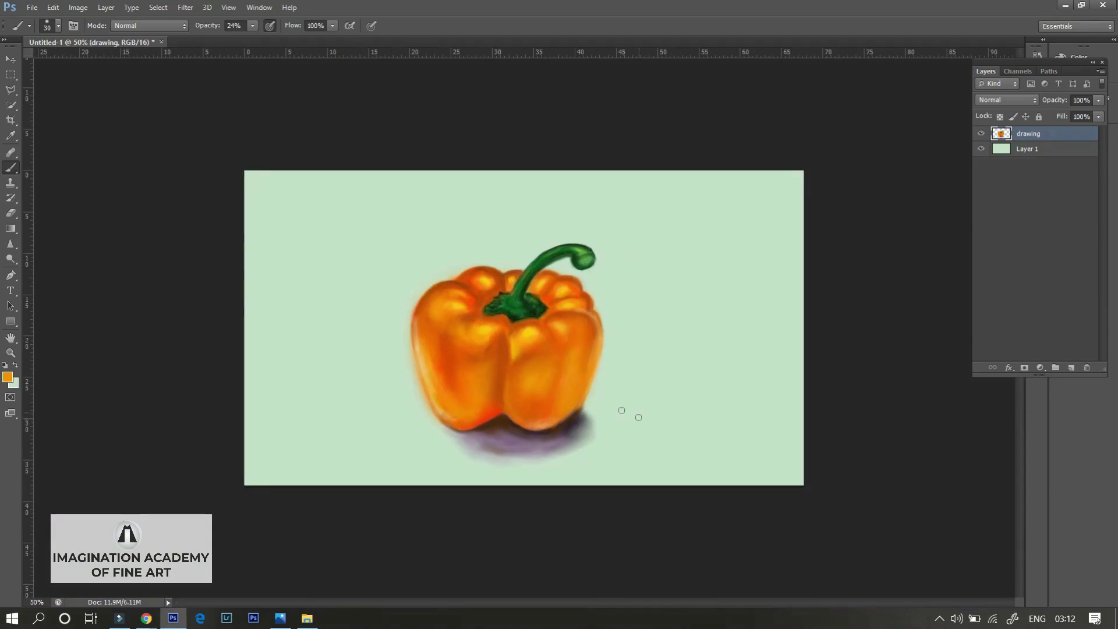
{"action": "scroll", "coordinate": [472, 402], "scroll_direction": "up", "scroll_amount": 2}
{"action": "scroll", "coordinate": [504, 319], "scroll_direction": "up", "scroll_amount": 1}
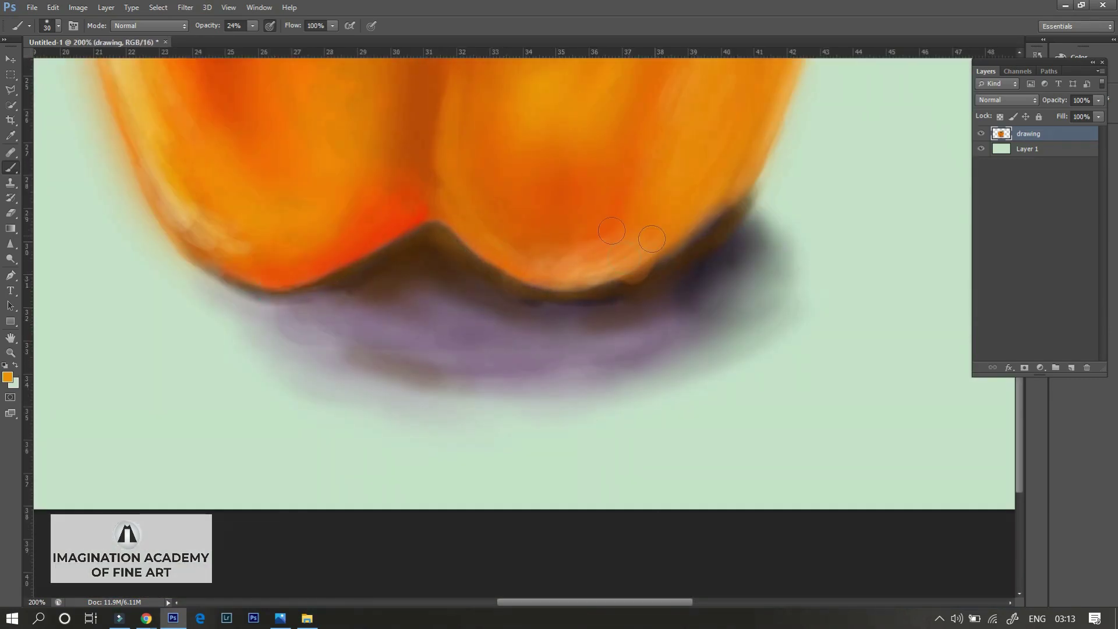
{"action": "key", "text": "ctrl+0"}
- Lighten the purple shadow under the pepper, then select Layer 1's background colour
{"action": "left_click", "coordinate": [612, 481], "text": "alt"}
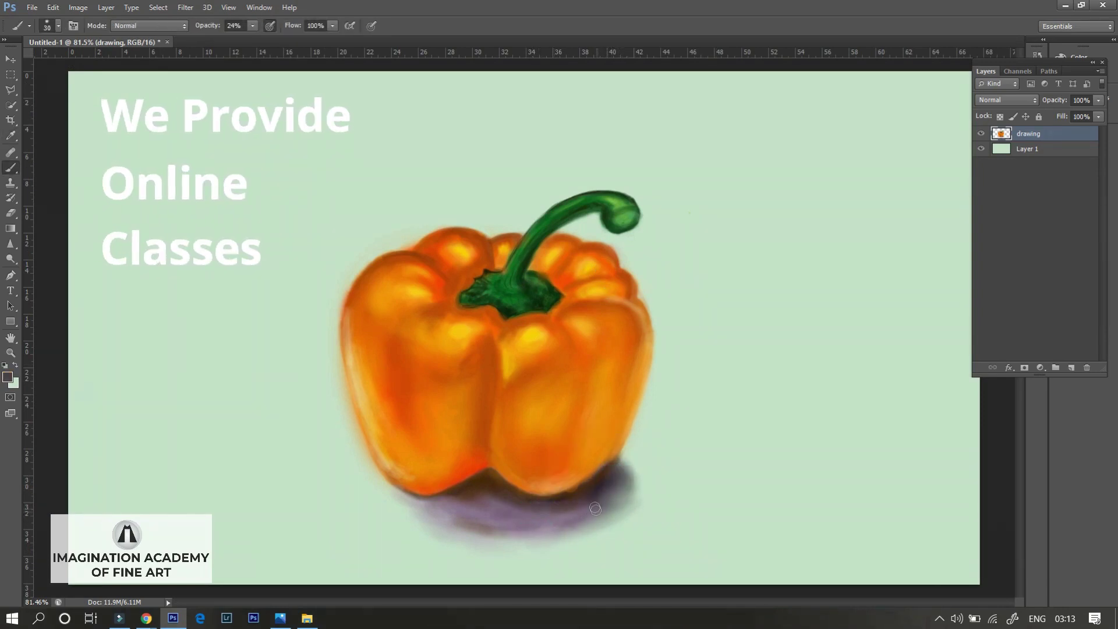
{"action": "left_click", "coordinate": [605, 502], "text": "alt"}
{"action": "mouse_move", "coordinate": [606, 502]}
{"action": "left_mouse_down"}
{"action": "mouse_move", "coordinate": [617, 469]}
{"action": "mouse_move", "coordinate": [598, 516]}
{"action": "left_mouse_up"}
{"action": "left_click_drag", "start_coordinate": [455, 508], "coordinate": [545, 516]}
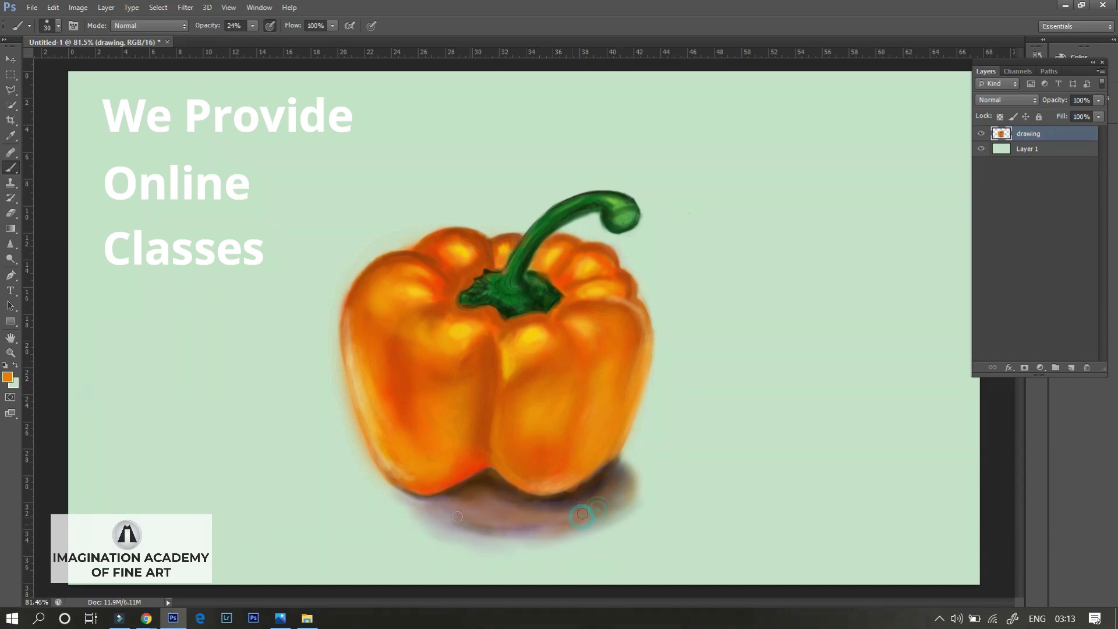
{"action": "left_click", "coordinate": [1027, 149]}
{"action": "left_click", "coordinate": [13, 384]}
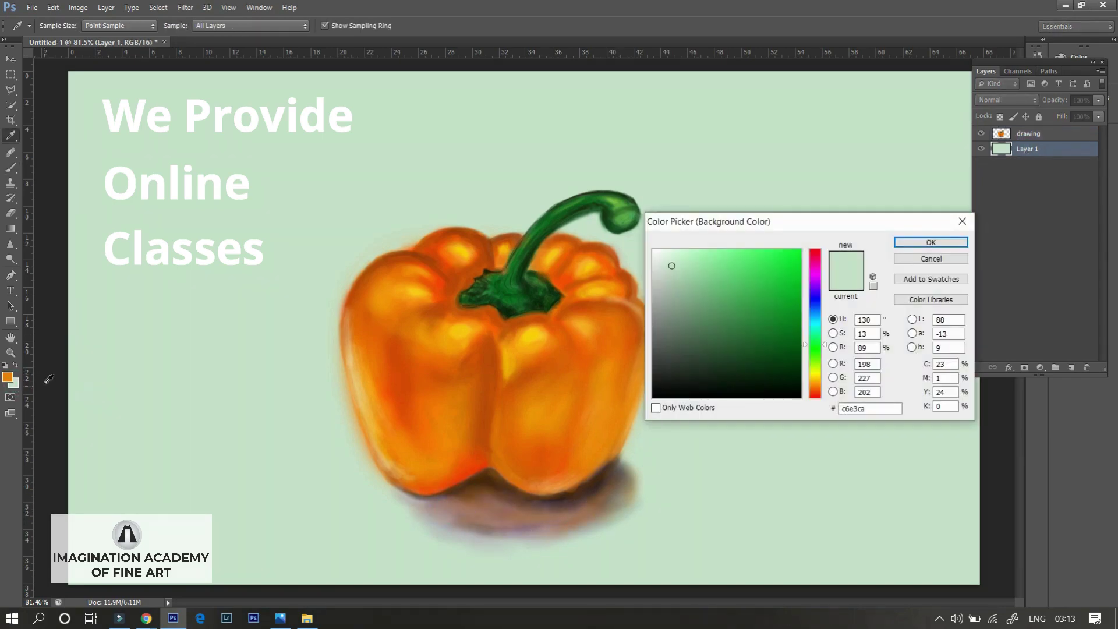
- Accept the mint green c6e3ca background colour and sample a darker orange
{"action": "mouse_move", "coordinate": [792, 228]}
{"action": "left_mouse_down"}
{"action": "mouse_move", "coordinate": [876, 267]}
{"action": "mouse_move", "coordinate": [954, 272]}
{"action": "left_mouse_up"}
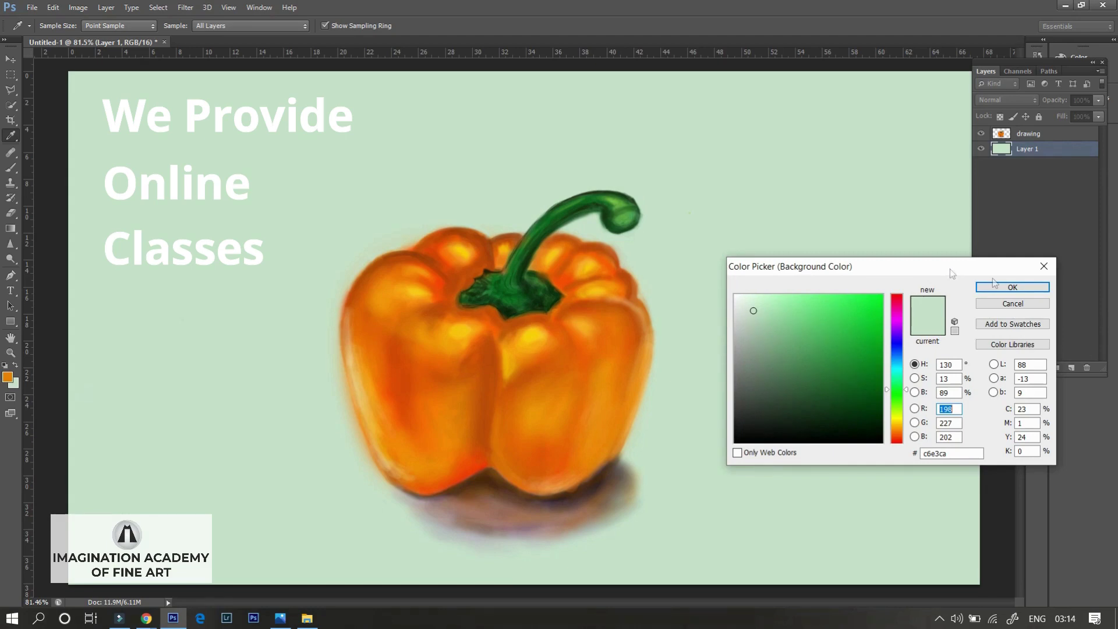
{"action": "left_click", "coordinate": [1012, 287]}
{"action": "left_click", "coordinate": [624, 307], "text": "alt"}
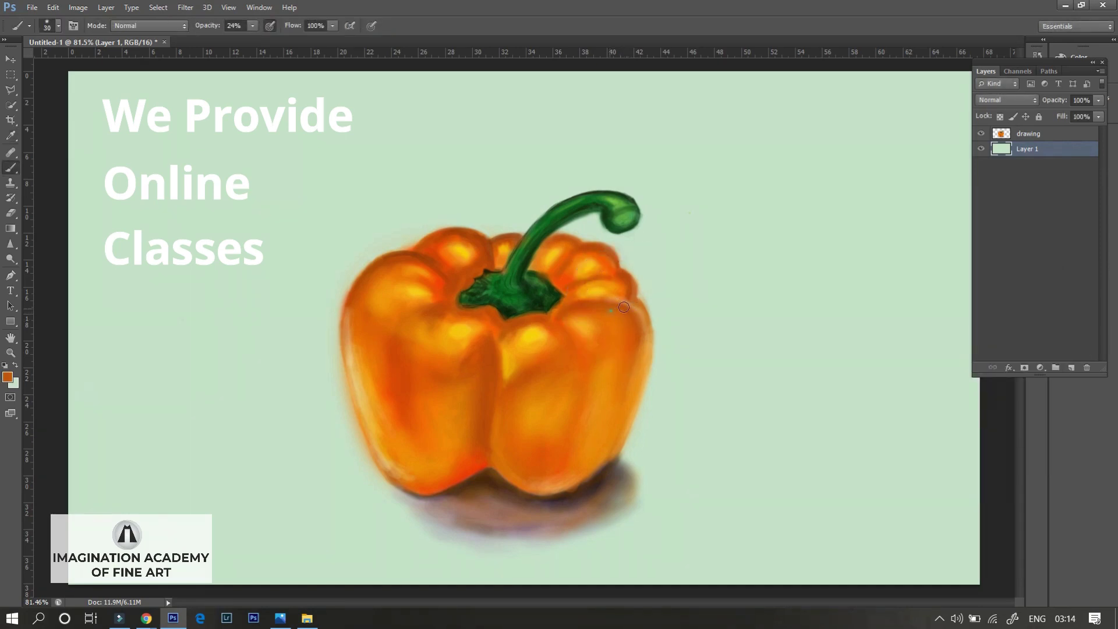
- Set the brush to 9 px at 100% opacity
{"action": "right_click", "coordinate": [626, 307]}
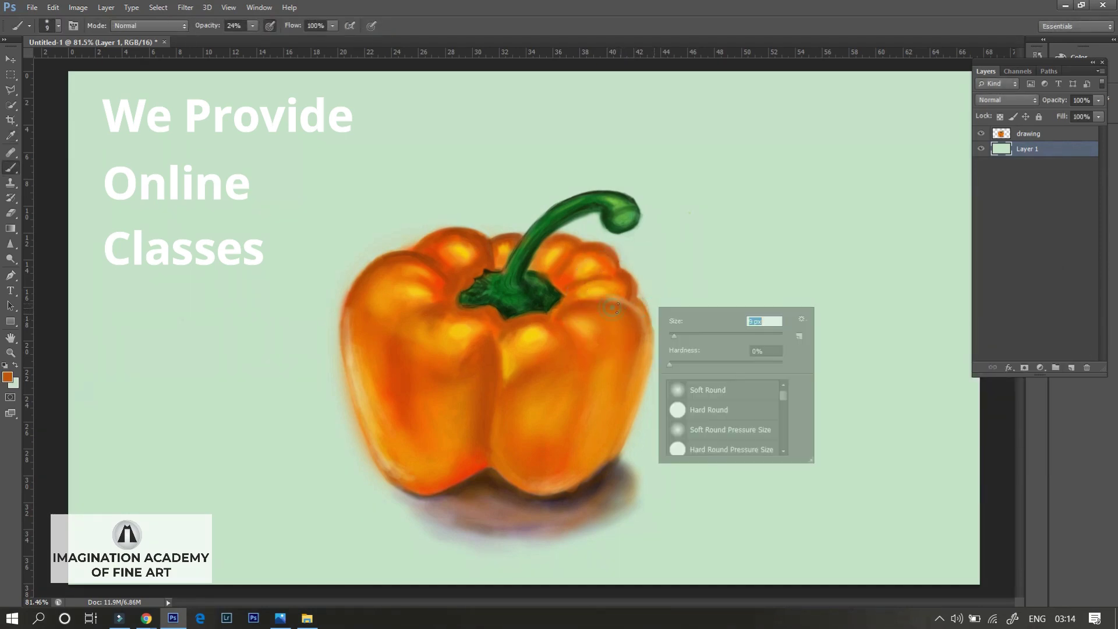
{"action": "key", "text": "Return"}
{"action": "left_click_drag", "start_coordinate": [253, 26], "coordinate": [300, 39]}
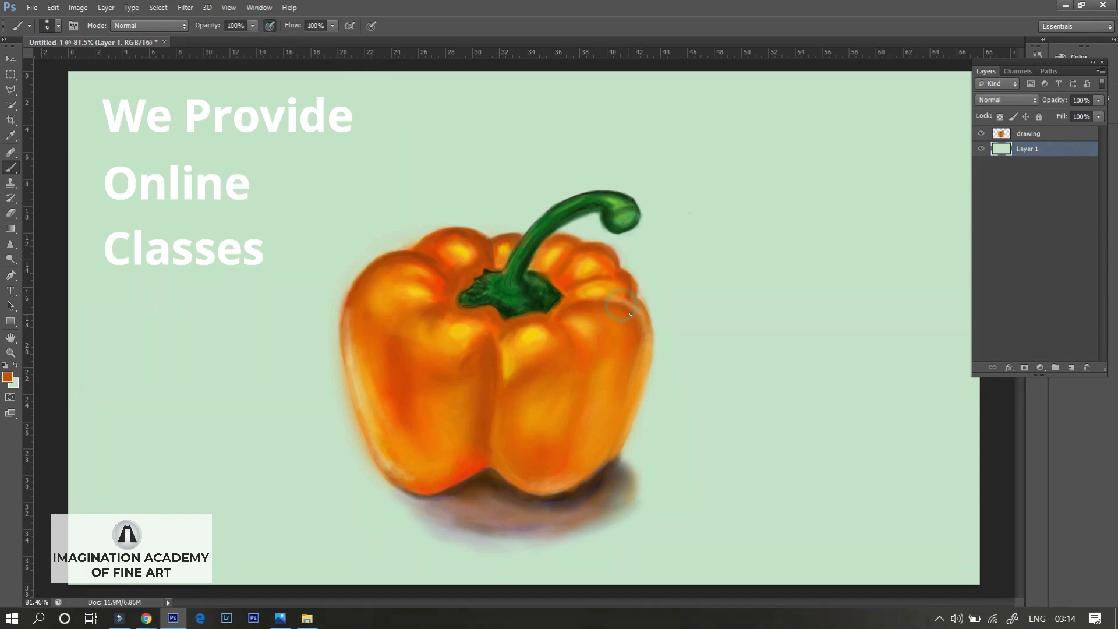
{"action": "right_click", "coordinate": [647, 326]}
- Set the brush to 14 px, sample several oranges, then shrink it to 7 px
{"action": "type", "text": "14"}
{"action": "key", "text": "Return"}
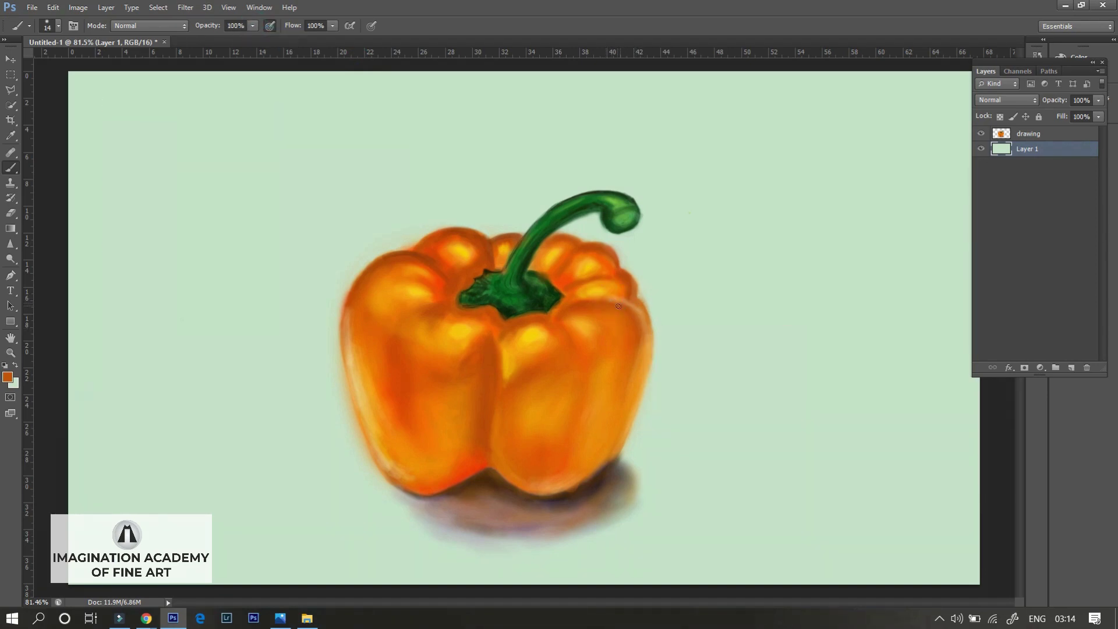
{"action": "key", "text": "alt+bracketright"}
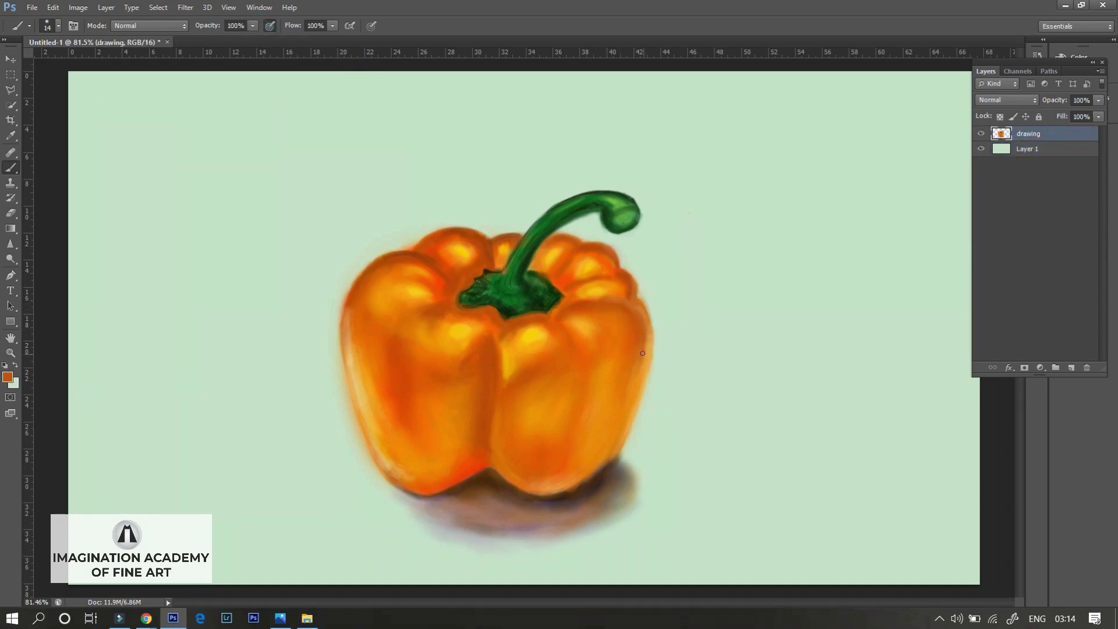
{"action": "left_click", "coordinate": [642, 380], "text": "alt"}
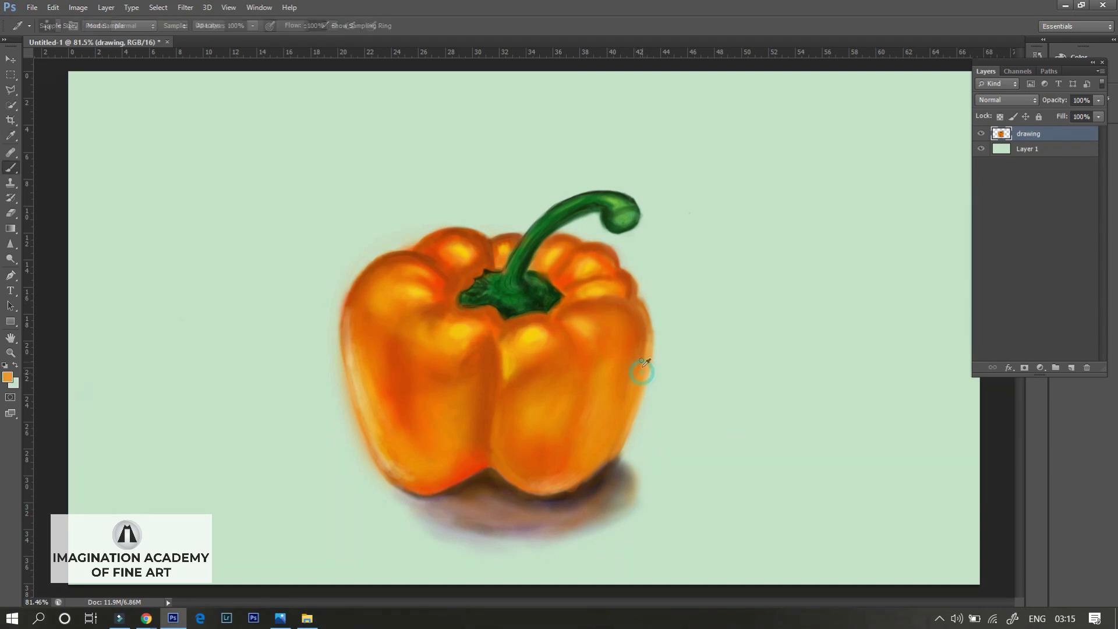
{"action": "left_click", "coordinate": [633, 356], "text": "alt"}
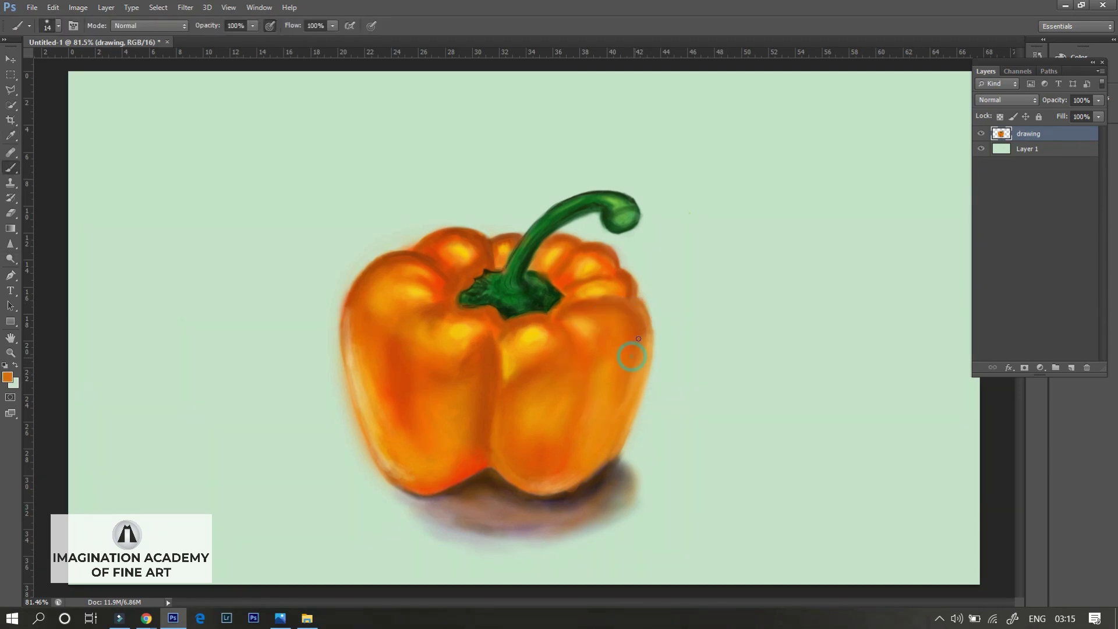
{"action": "left_click", "coordinate": [632, 288], "text": "alt"}
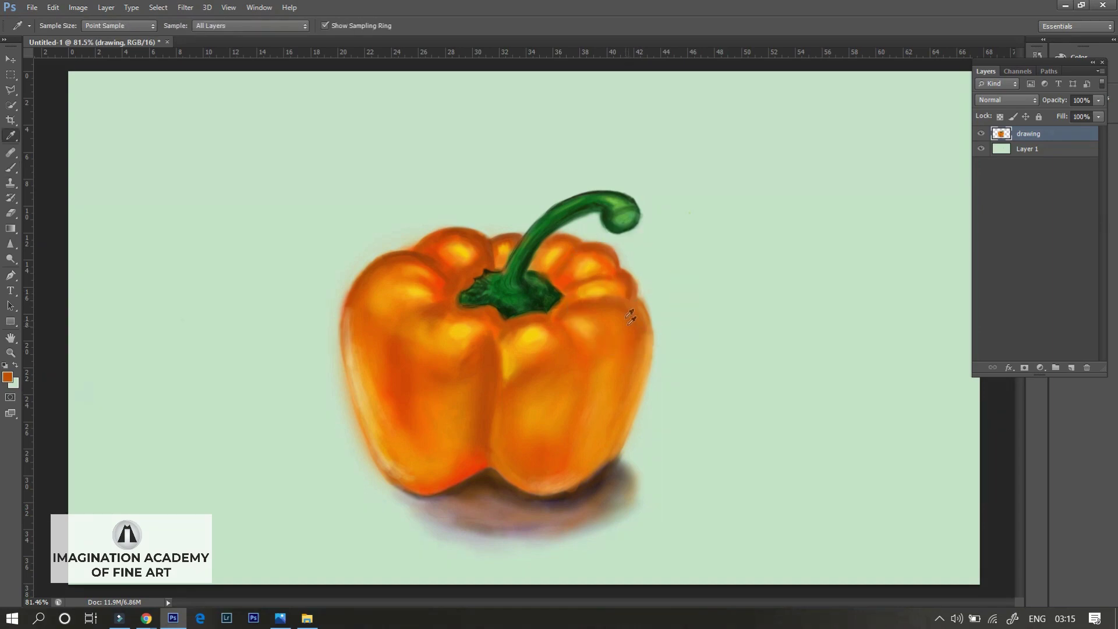
{"action": "scroll", "coordinate": [602, 292], "scroll_direction": "up", "scroll_amount": 3}
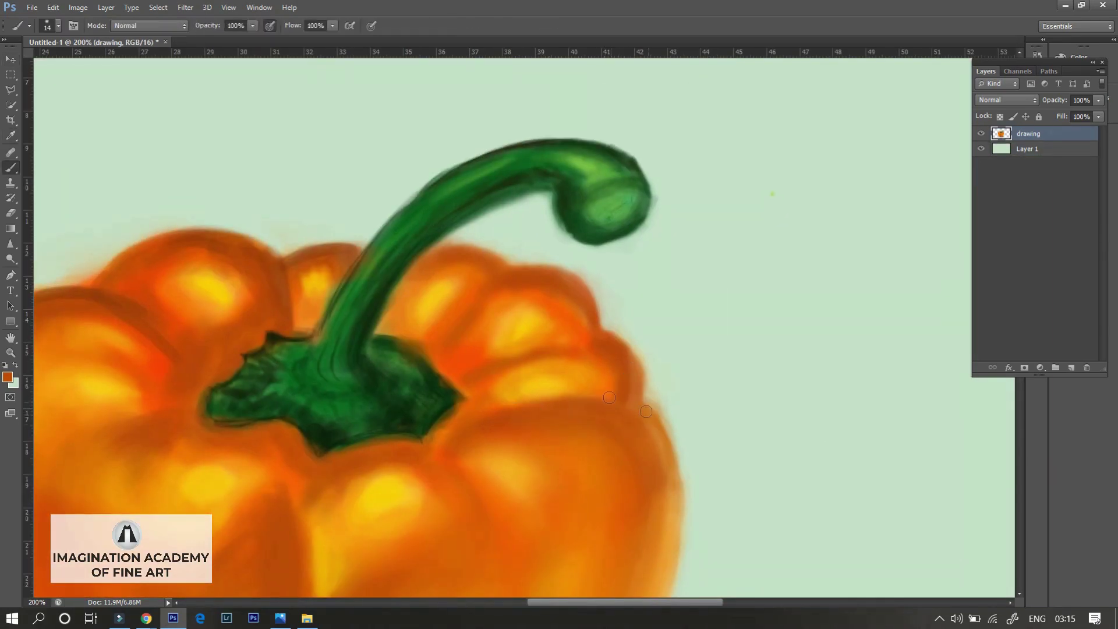
{"action": "right_click", "coordinate": [580, 416]}
{"action": "left_click_drag", "start_coordinate": [623, 455], "coordinate": [614, 455]}
- Sample oranges and yellow from the pepper and lower brush opacity to 46%
{"action": "scroll", "coordinate": [620, 477], "scroll_direction": "down", "scroll_amount": 3}
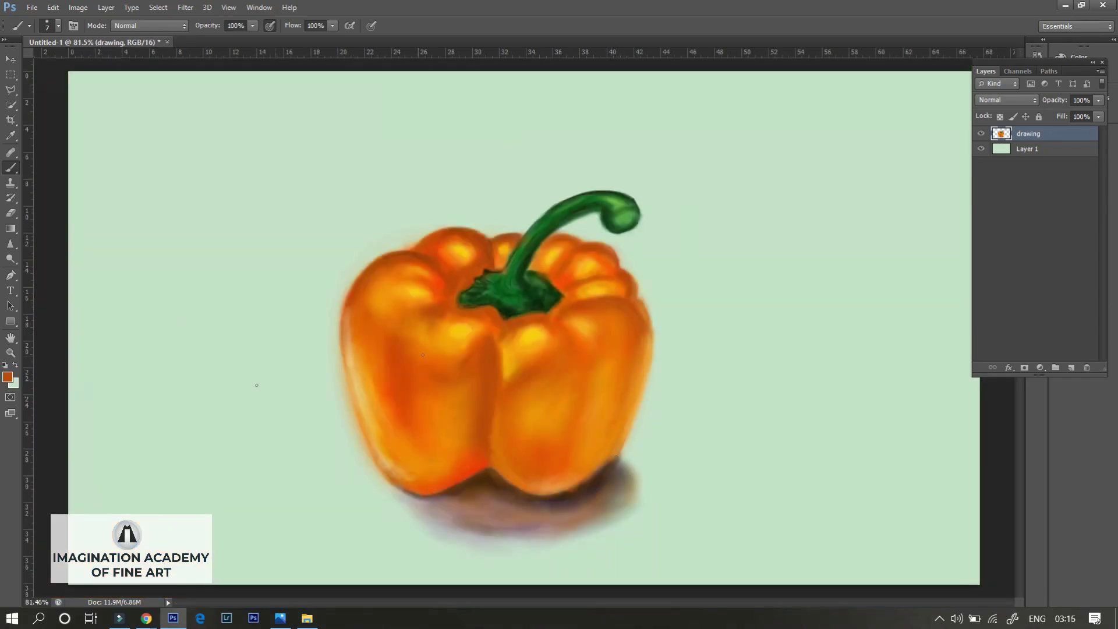
{"action": "left_click", "coordinate": [469, 348], "text": "alt"}
{"action": "left_click", "coordinate": [415, 385], "text": "alt"}
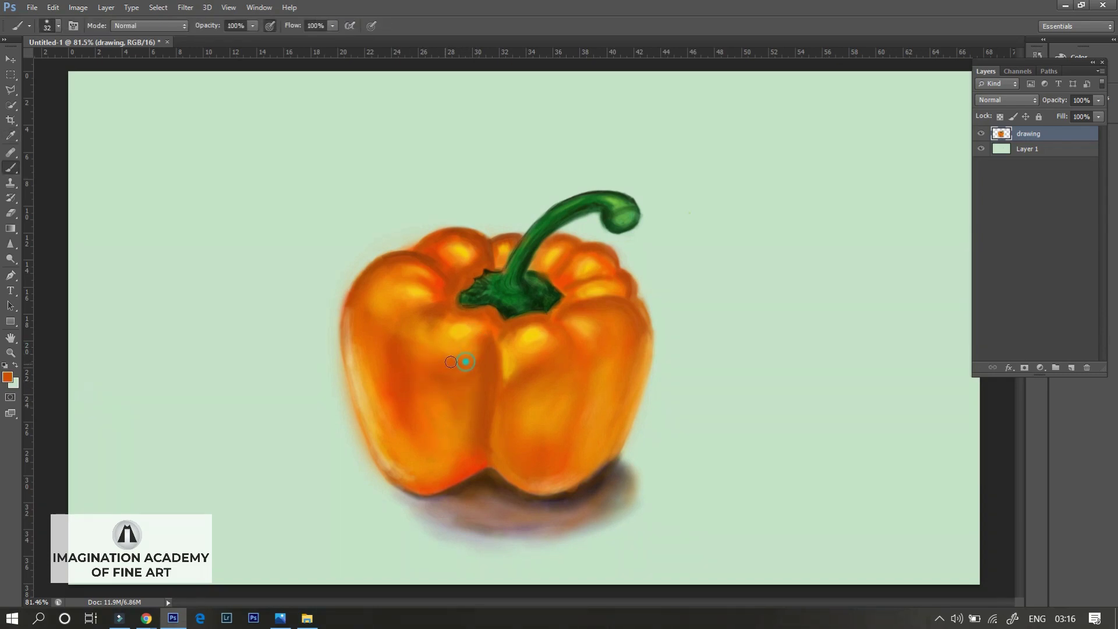
{"action": "left_click", "coordinate": [449, 429], "text": "alt"}
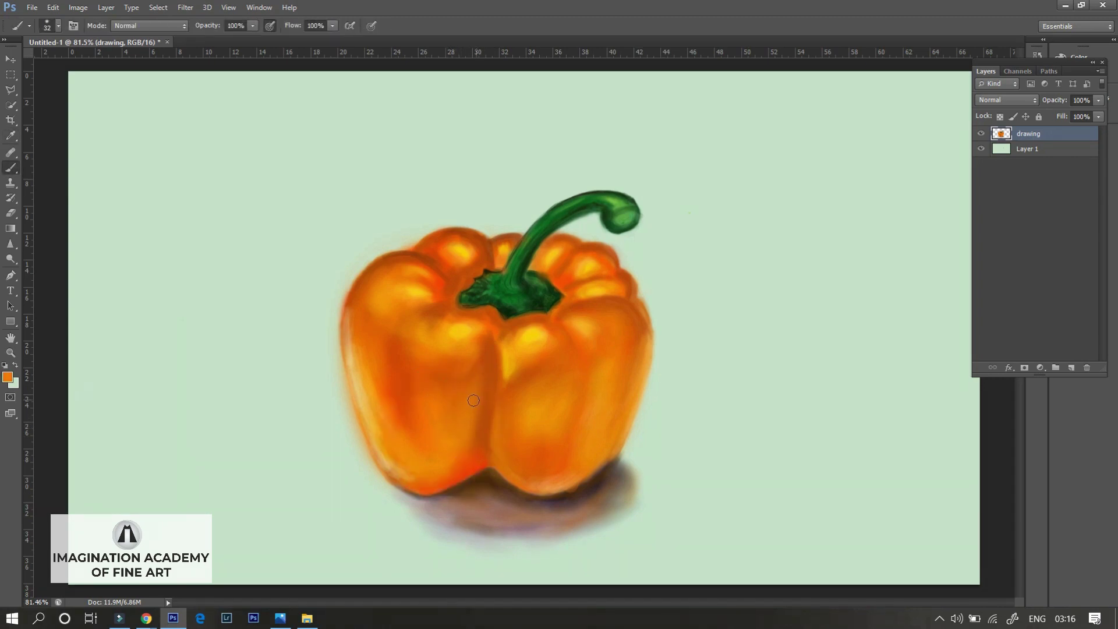
{"action": "key", "text": "4"}
{"action": "key", "text": "6"}
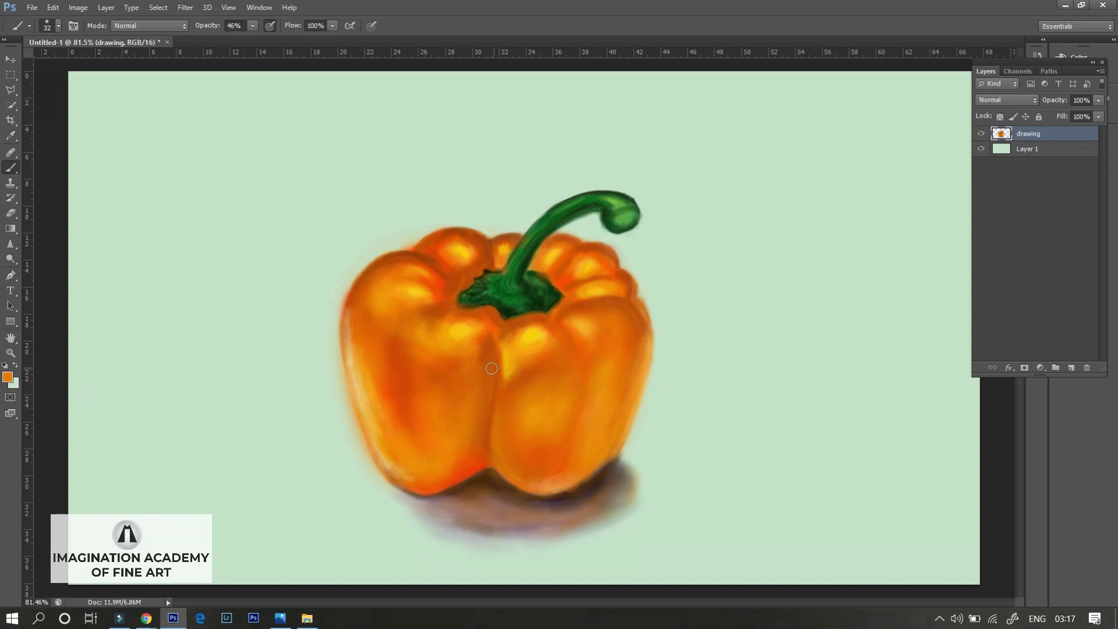
{"action": "left_click", "coordinate": [490, 350], "text": "alt"}
{"action": "left_click", "coordinate": [480, 318], "text": "alt"}
- Put the drawing layer back above Layer 1 and set a 1 px brush
{"action": "key", "text": "ctrl+bracketleft"}
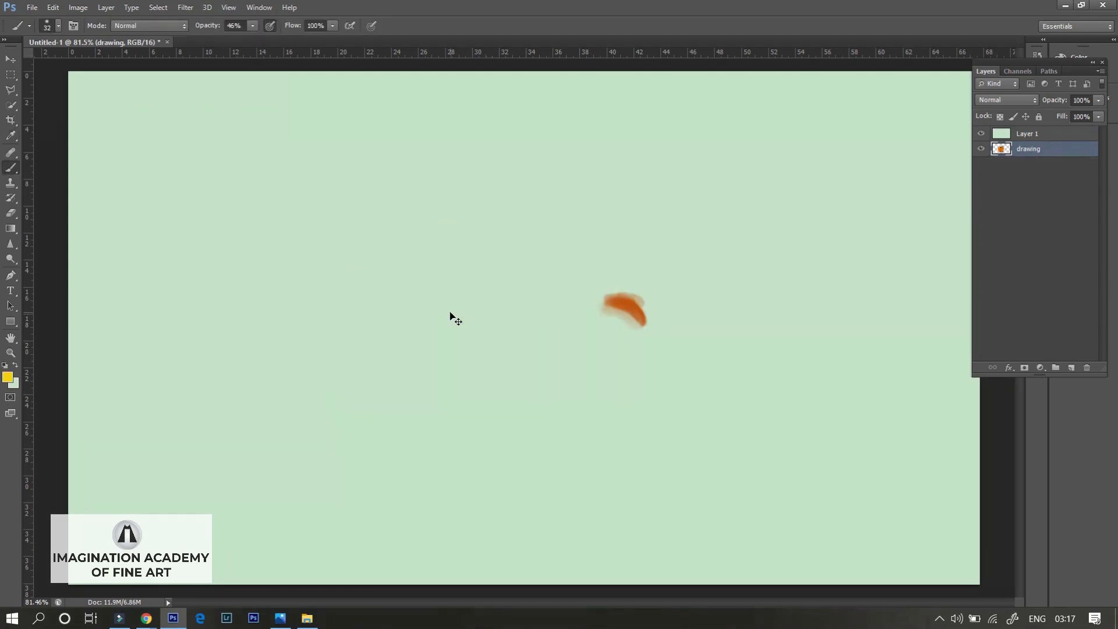
{"action": "key", "text": "ctrl+bracketright"}
{"action": "right_click", "coordinate": [387, 295]}
{"action": "type", "text": "7"}
{"action": "key", "text": "Return"}
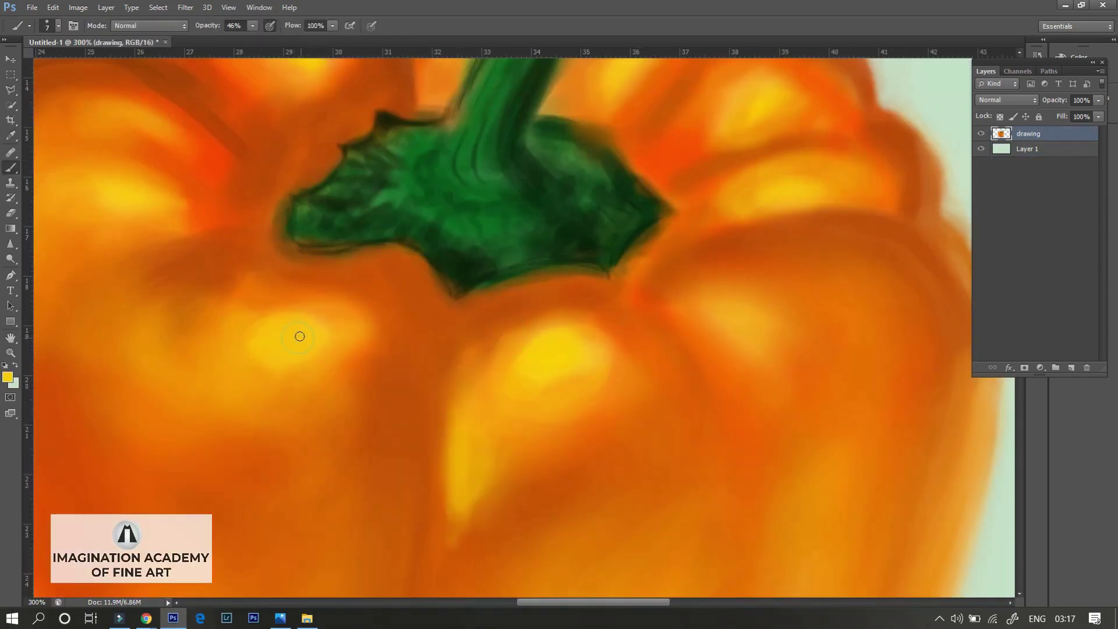
{"action": "right_click", "coordinate": [387, 251]}
{"action": "type", "text": "1"}
{"action": "key", "text": "Return"}
- Paint thin light highlights along the stem and the right lobe's upper edge
{"action": "left_click_drag", "start_coordinate": [356, 253], "coordinate": [408, 255]}
{"action": "left_click_drag", "start_coordinate": [454, 293], "coordinate": [597, 264]}
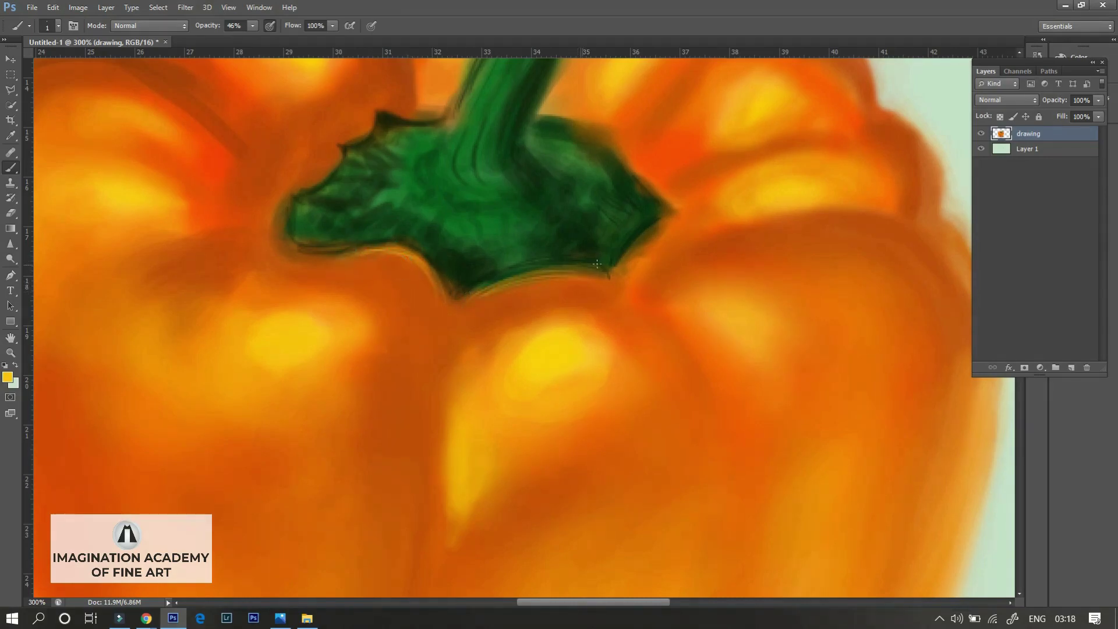
{"action": "left_click_drag", "start_coordinate": [687, 238], "coordinate": [760, 217]}
{"action": "left_click_drag", "start_coordinate": [453, 110], "coordinate": [411, 163]}
{"action": "left_click_drag", "start_coordinate": [456, 202], "coordinate": [469, 244]}
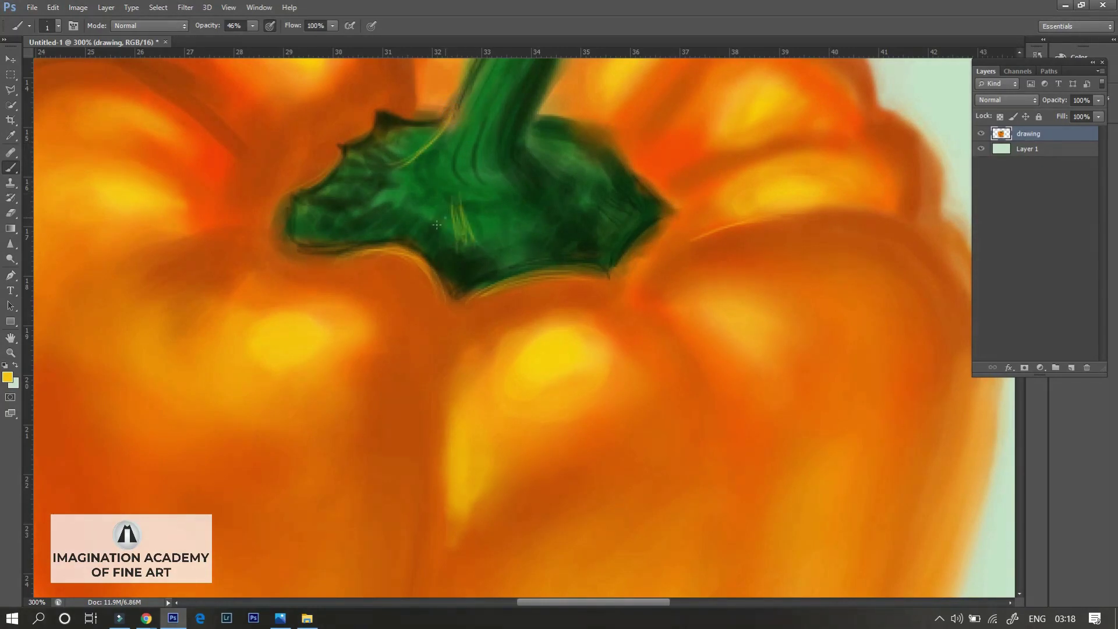
{"action": "left_click_drag", "start_coordinate": [549, 200], "coordinate": [570, 161]}
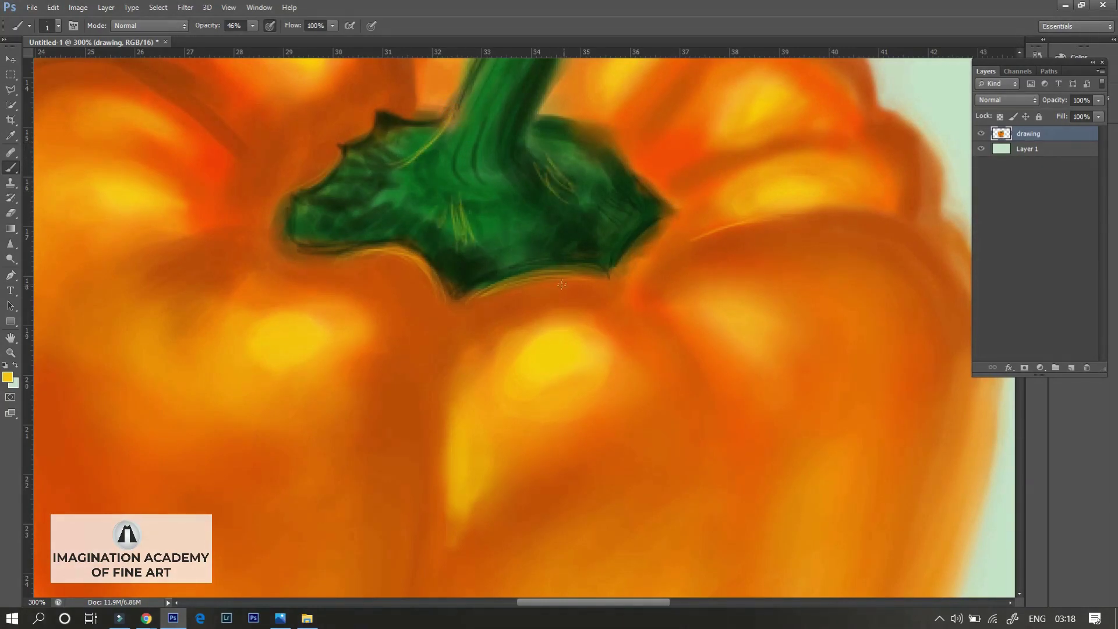
- Darken and round the upper-right lobe with sampled oranges, then resample stem green
{"action": "left_click", "coordinate": [600, 259], "text": "alt"}
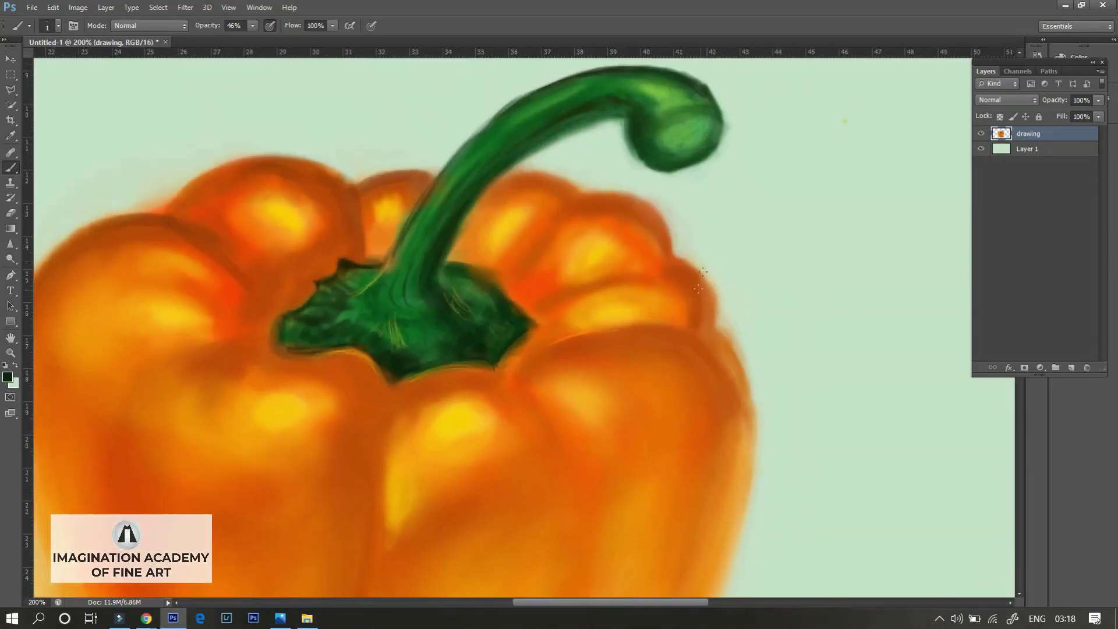
{"action": "left_click", "coordinate": [693, 294], "text": "alt"}
{"action": "mouse_move", "coordinate": [695, 287]}
{"action": "left_mouse_down"}
{"action": "mouse_move", "coordinate": [702, 309]}
{"action": "mouse_move", "coordinate": [699, 268]}
{"action": "mouse_move", "coordinate": [723, 326]}
{"action": "mouse_move", "coordinate": [714, 350]}
{"action": "left_mouse_up"}
{"action": "left_click_drag", "start_coordinate": [692, 279], "coordinate": [681, 265]}
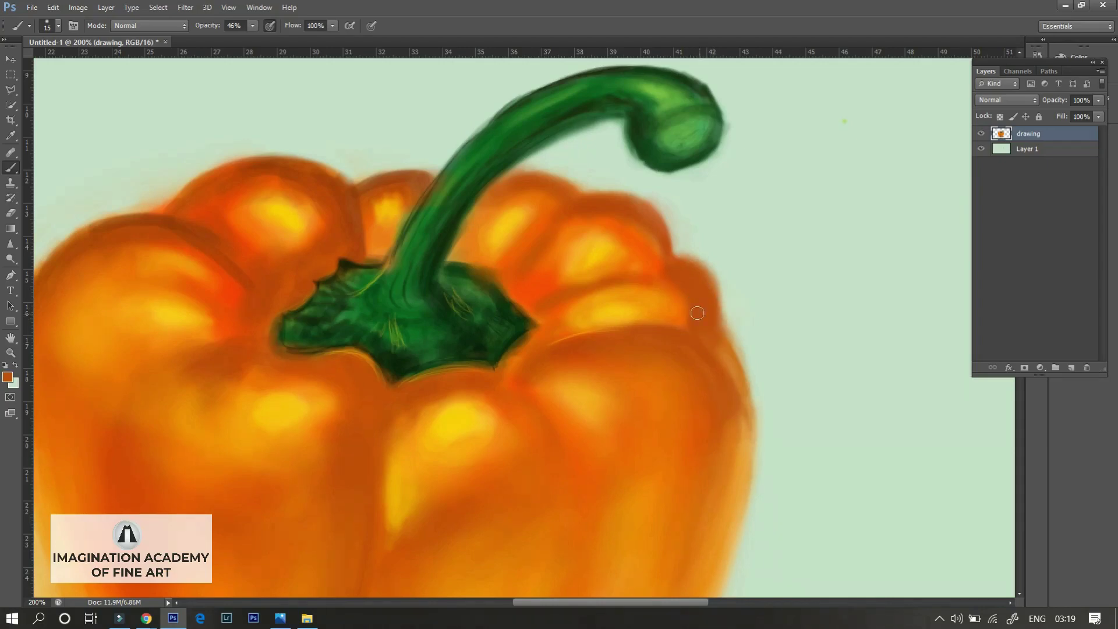
{"action": "left_click", "coordinate": [669, 294], "text": "alt"}
{"action": "left_click", "coordinate": [674, 277]}
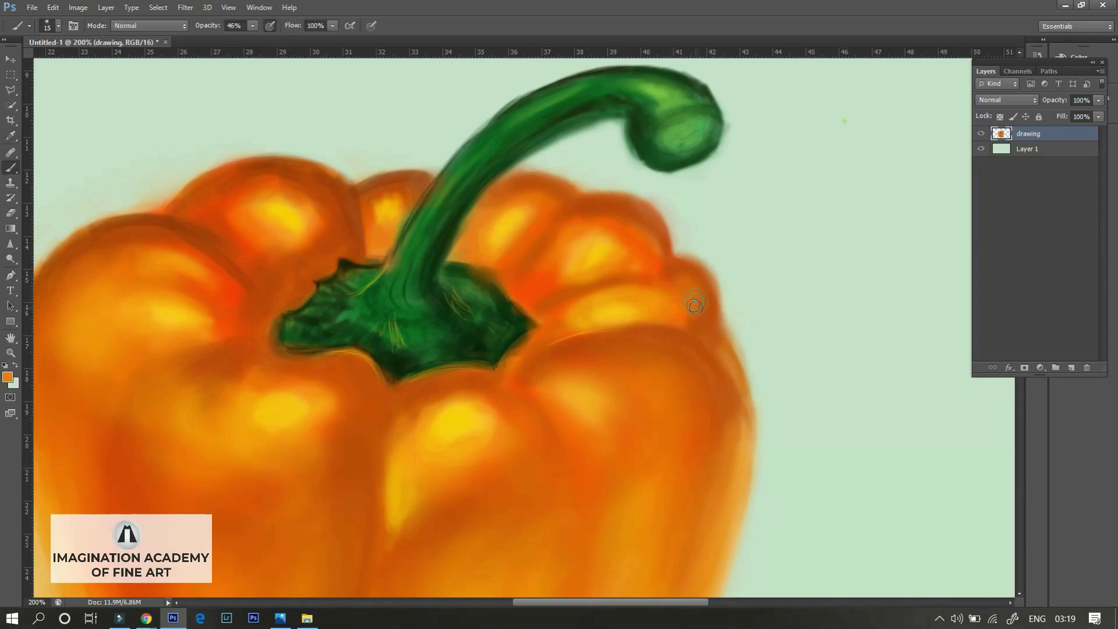
{"action": "left_click", "coordinate": [643, 251], "text": "alt"}
{"action": "left_click", "coordinate": [643, 250], "text": "alt"}
{"action": "left_click", "coordinate": [748, 466], "text": "alt"}
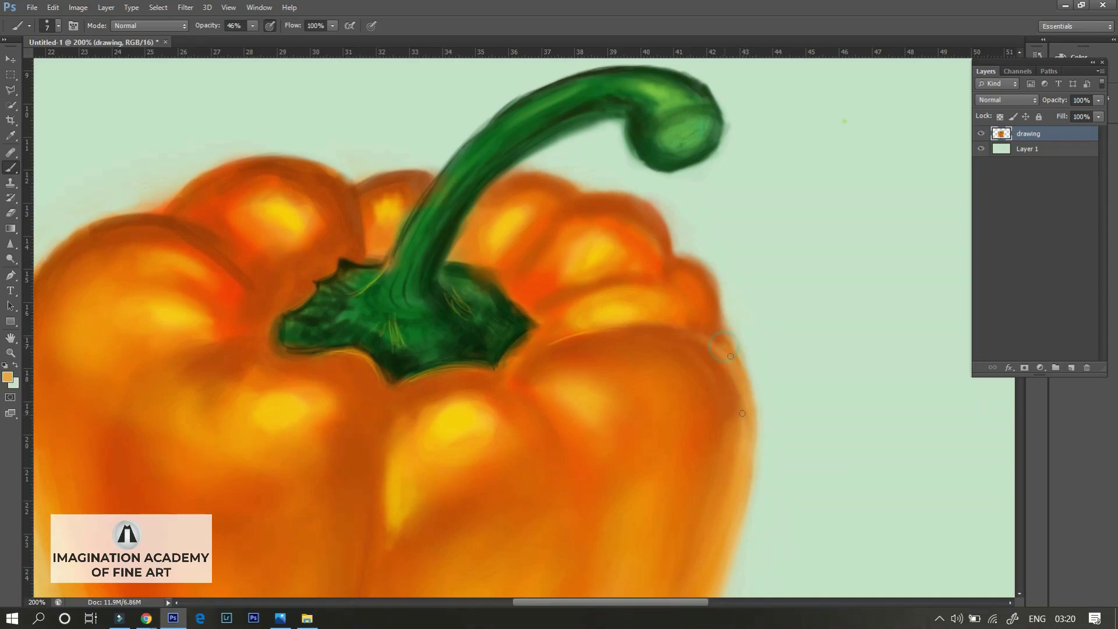
{"action": "key", "text": "ctrl+0"}
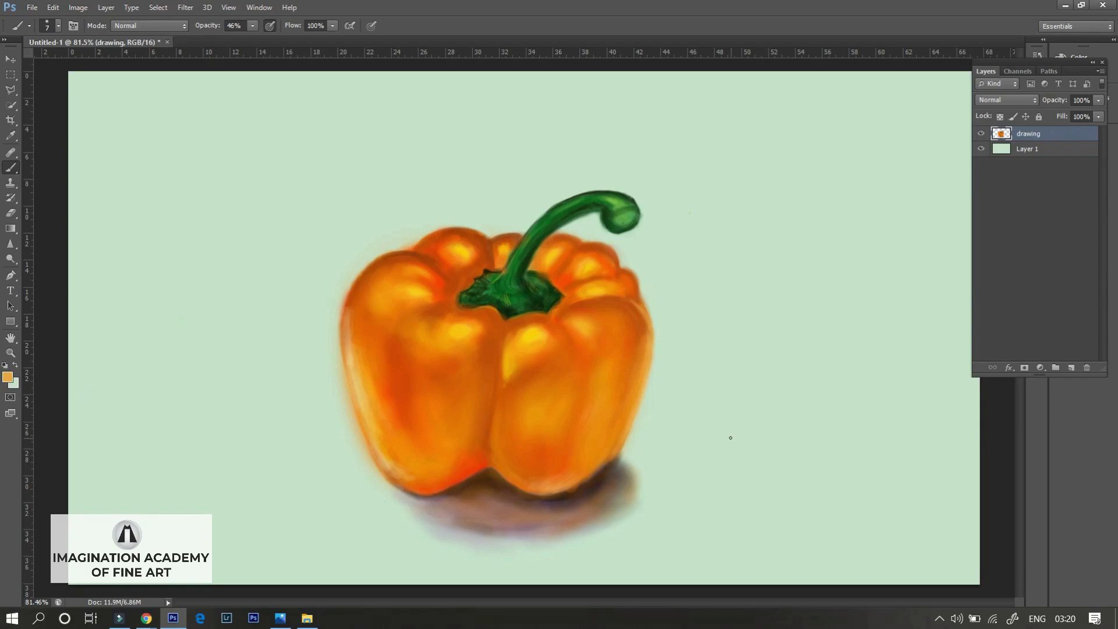
{"action": "left_click", "coordinate": [610, 228], "text": "alt"}
- Darken the curled stem's tip and write a grey signature with swoosh right of the shadow
{"action": "left_click_drag", "start_coordinate": [629, 218], "coordinate": [619, 219]}
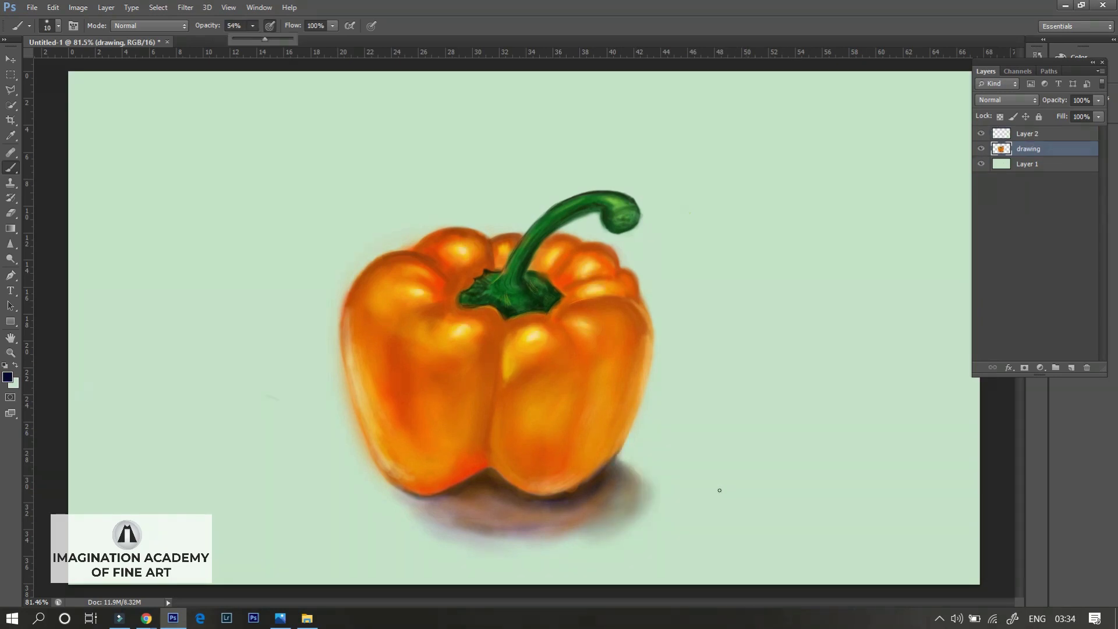
{"action": "mouse_move", "coordinate": [720, 491]}
{"action": "left_mouse_down"}
{"action": "mouse_move", "coordinate": [739, 542]}
{"action": "mouse_move", "coordinate": [678, 525]}
{"action": "mouse_move", "coordinate": [715, 516]}
{"action": "mouse_move", "coordinate": [742, 527]}
{"action": "mouse_move", "coordinate": [791, 472]}
{"action": "mouse_move", "coordinate": [787, 492]}
{"action": "mouse_move", "coordinate": [830, 458]}
{"action": "mouse_move", "coordinate": [826, 399]}
{"action": "mouse_move", "coordinate": [869, 469]}
{"action": "left_mouse_up"}
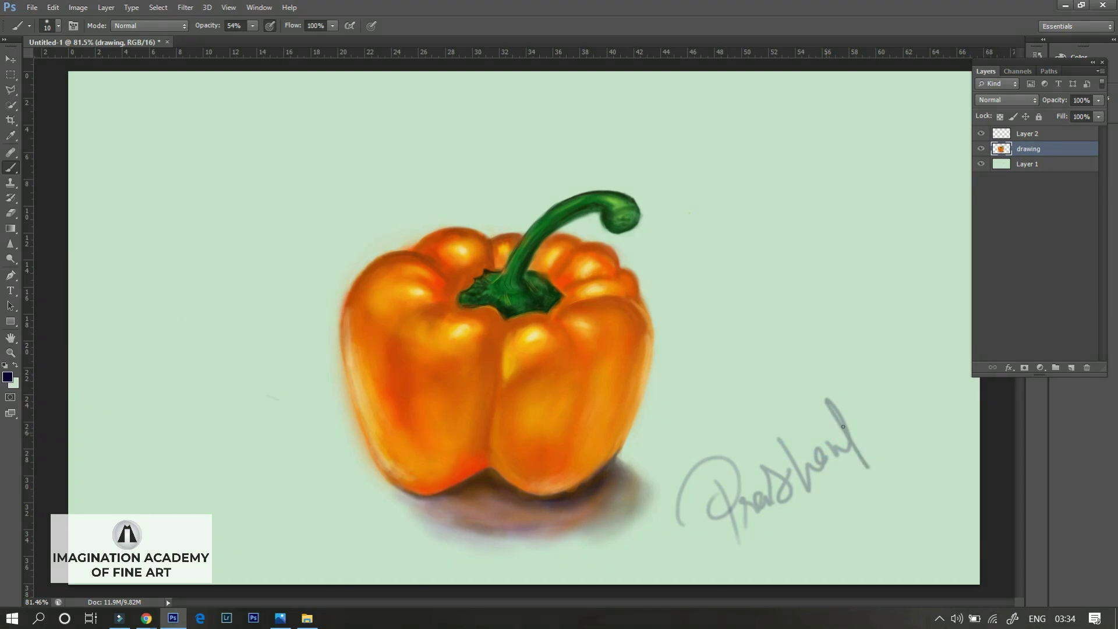
{"action": "left_click_drag", "start_coordinate": [841, 414], "coordinate": [861, 398]}
{"action": "left_click_drag", "start_coordinate": [784, 576], "coordinate": [854, 494]}
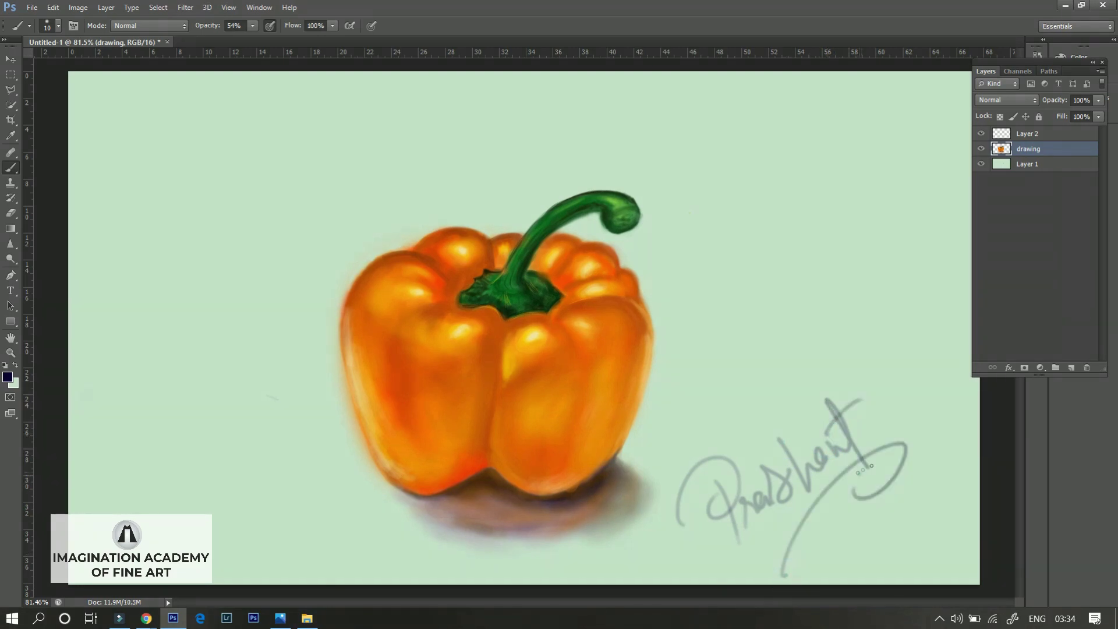